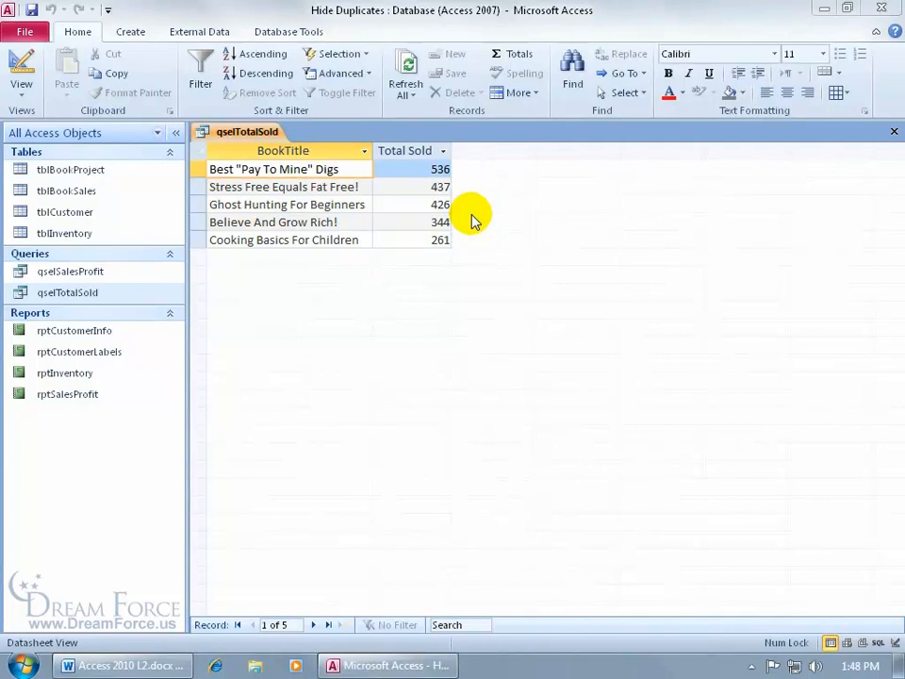
Close the qselTotalSold query and set up its Excel export as qselTotalSold.xlsx on the Desktop in Excel Workbook (*.xlsx) format.
left_click(894, 131)
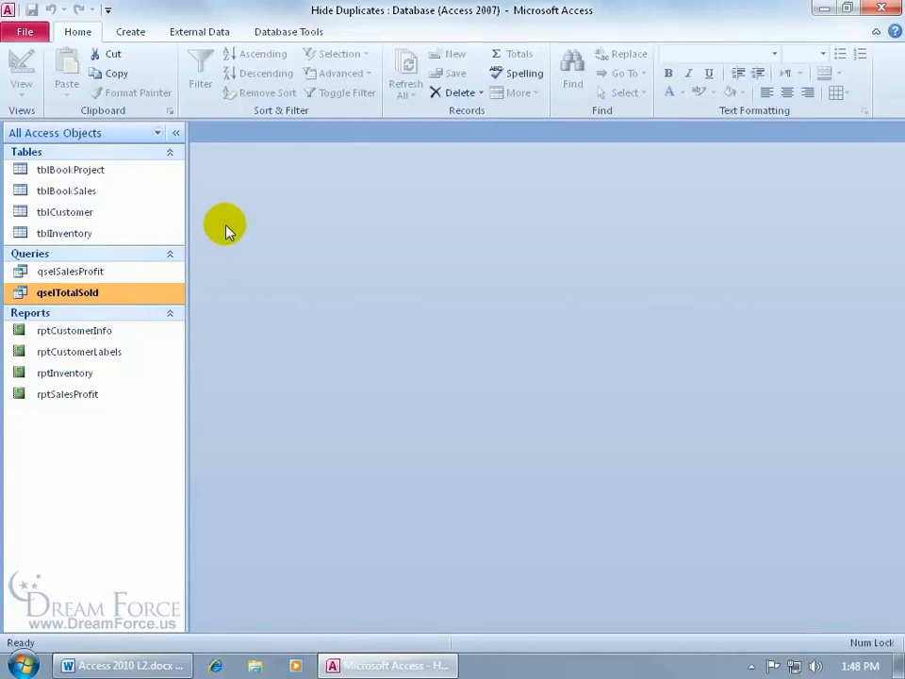
left_click(196, 36)
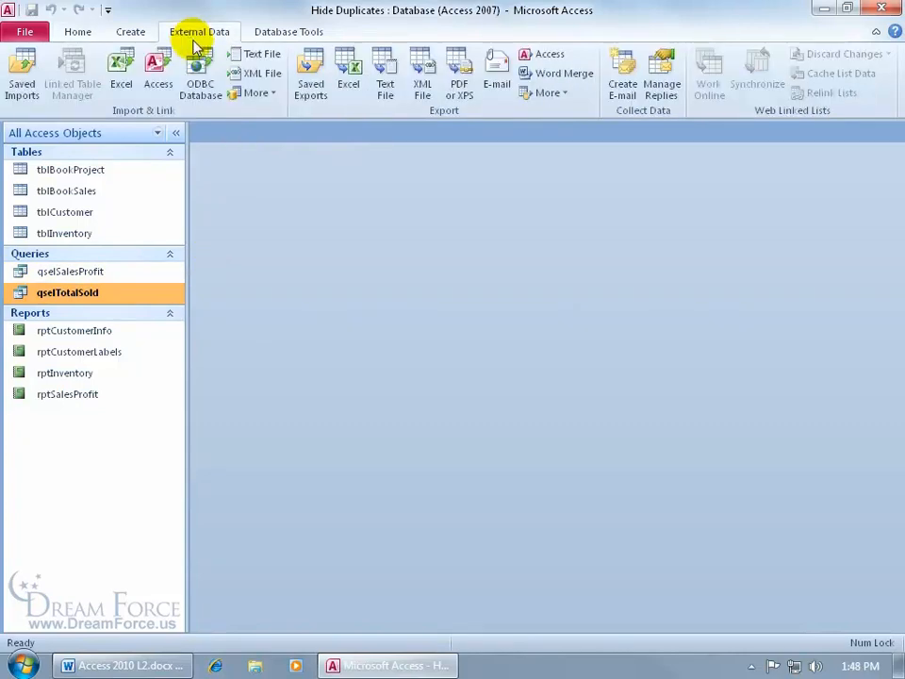
left_click(356, 87)
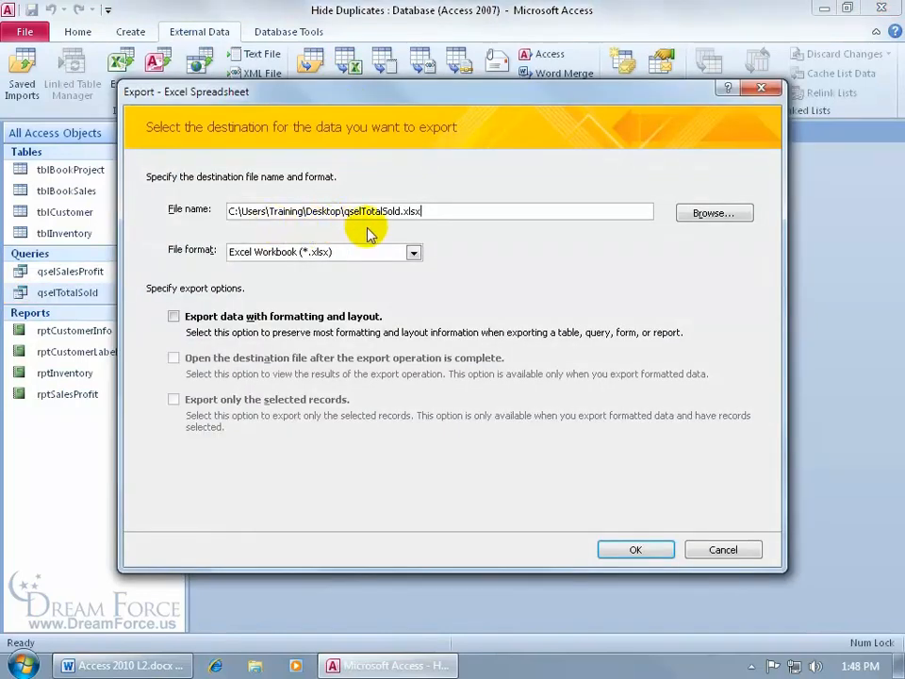
left_click(728, 219)
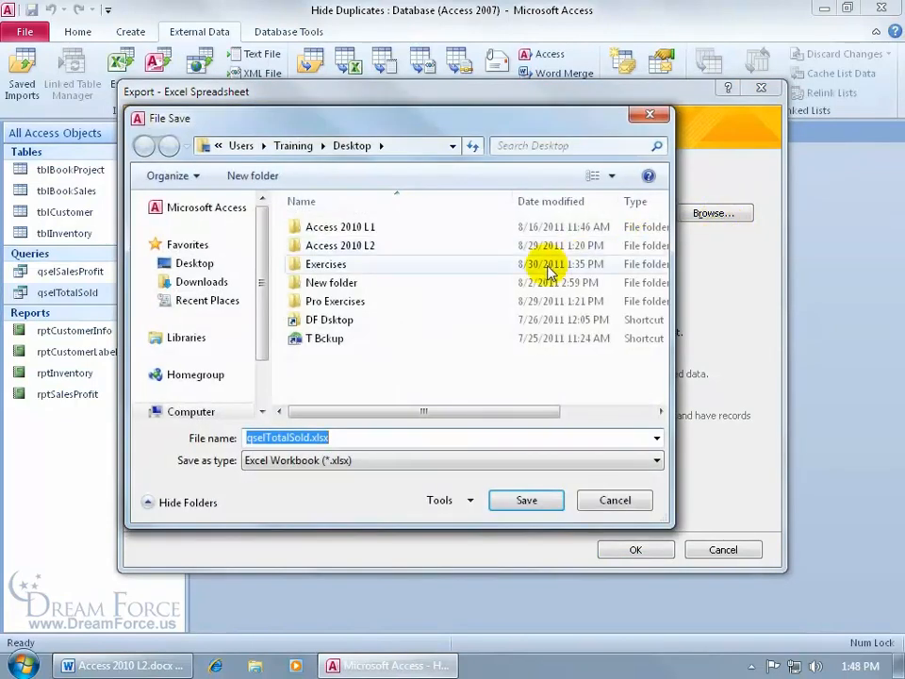
left_click(609, 500)
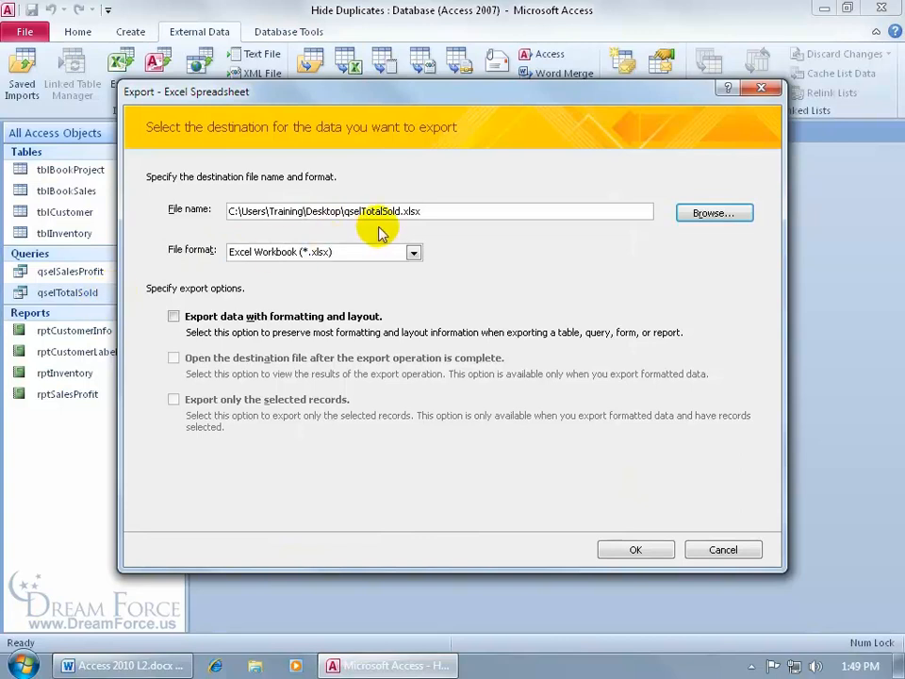
left_click(413, 252)
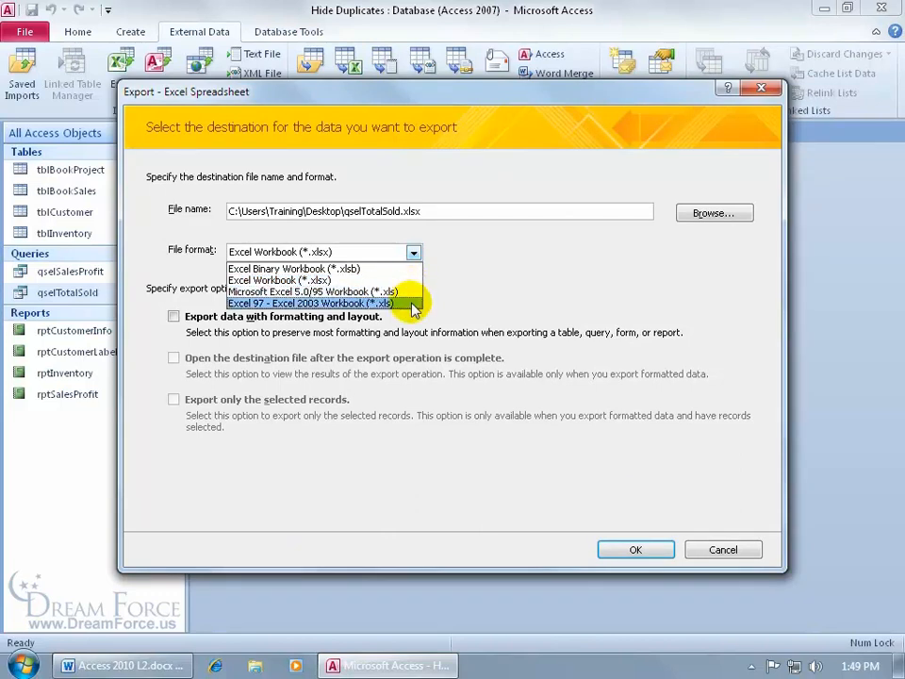
left_click(478, 284)
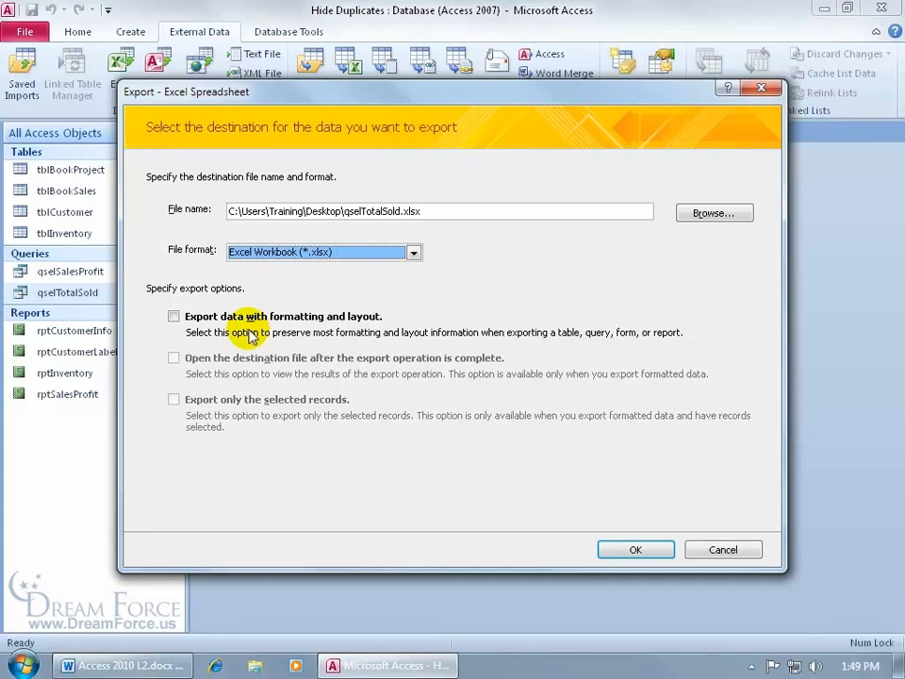
Export the query with formatting and layout, opening the destination file on completion, and inspect the BookTitle and Total Sold headings in Excel.
left_click(175, 317)
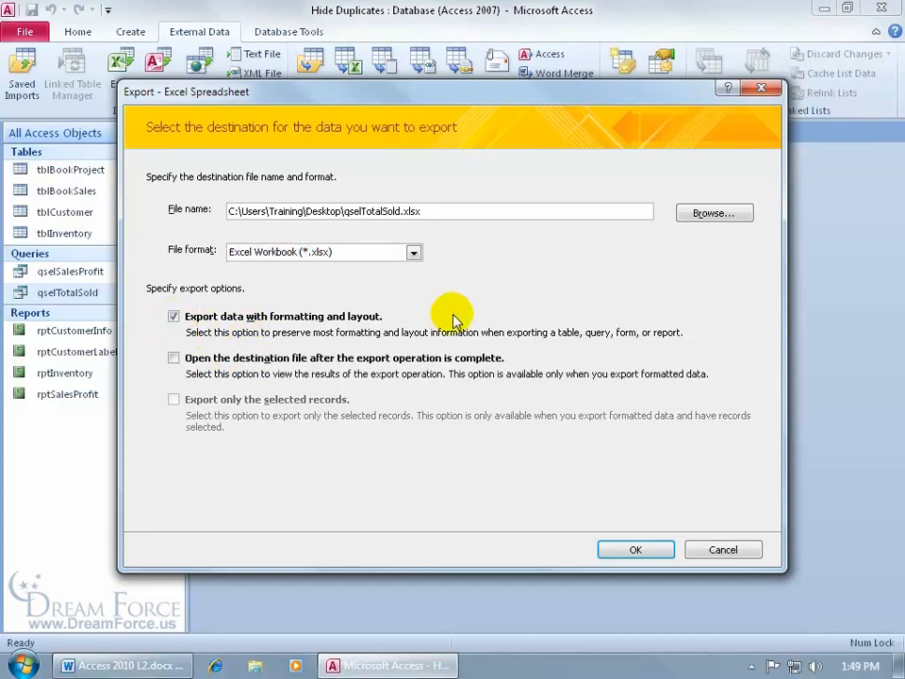
left_click(173, 357)
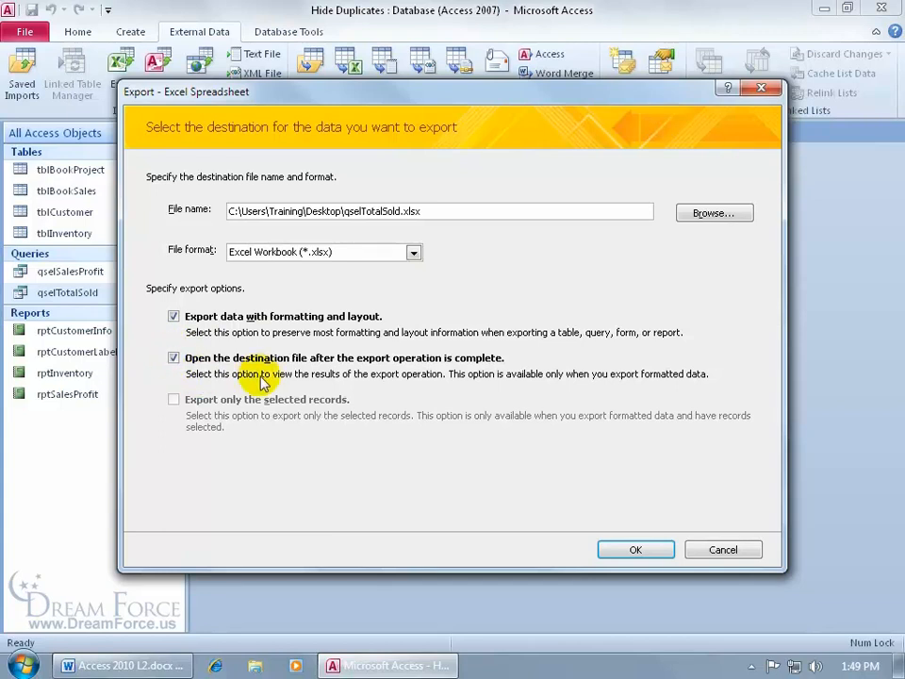
left_click(631, 547)
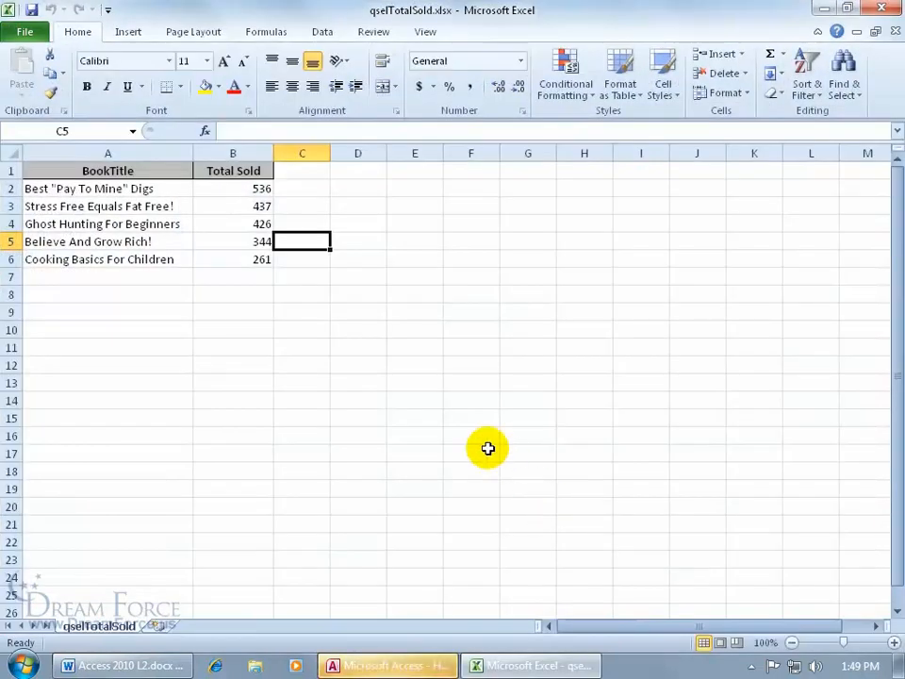
left_click(148, 171)
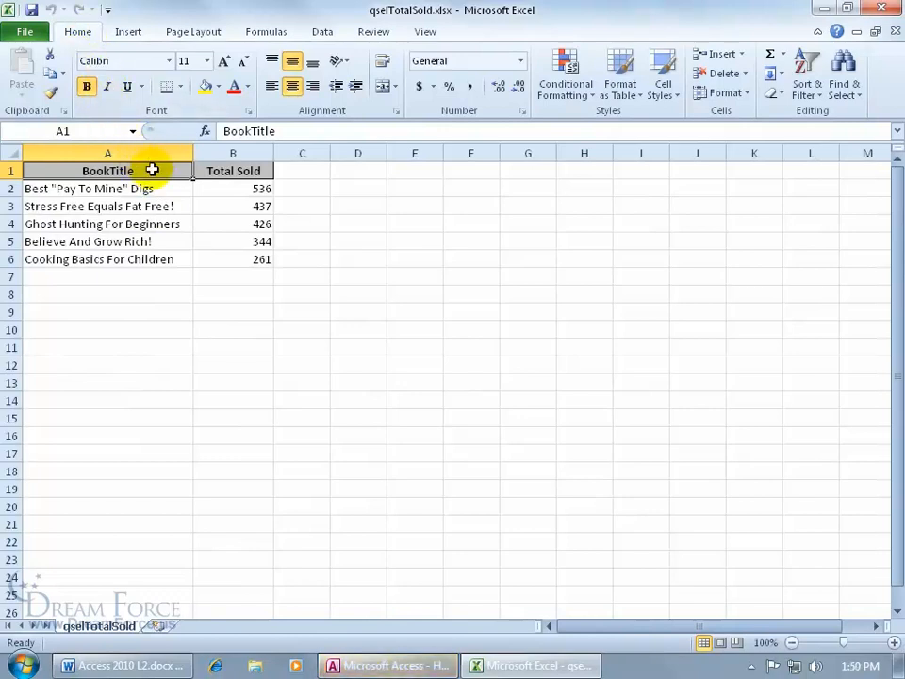
left_click(230, 170)
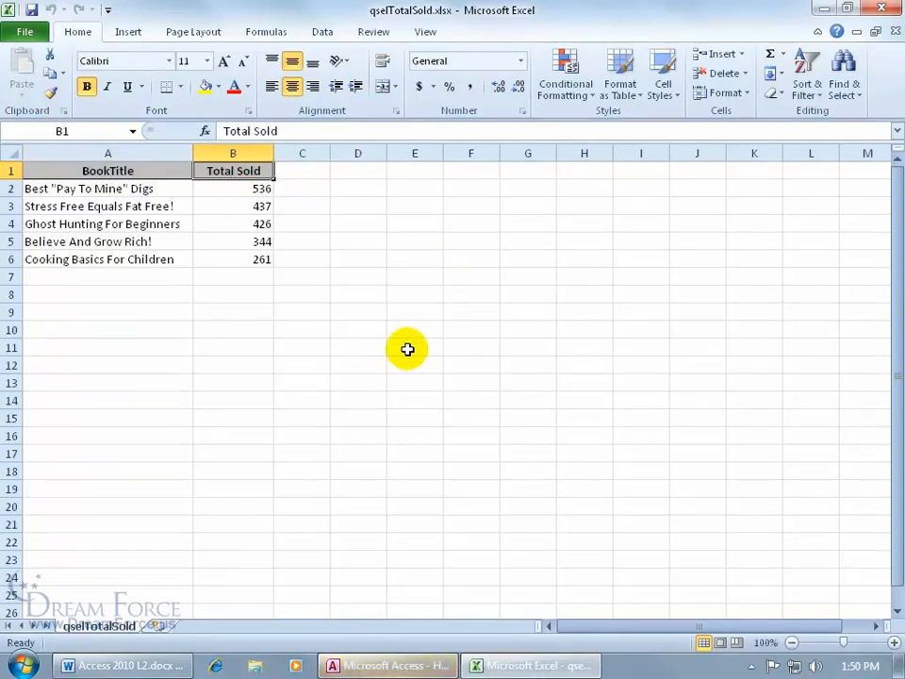
Switch back to Access, close the finished export without saving its steps, and view the list of saved exports.
left_click(390, 664)
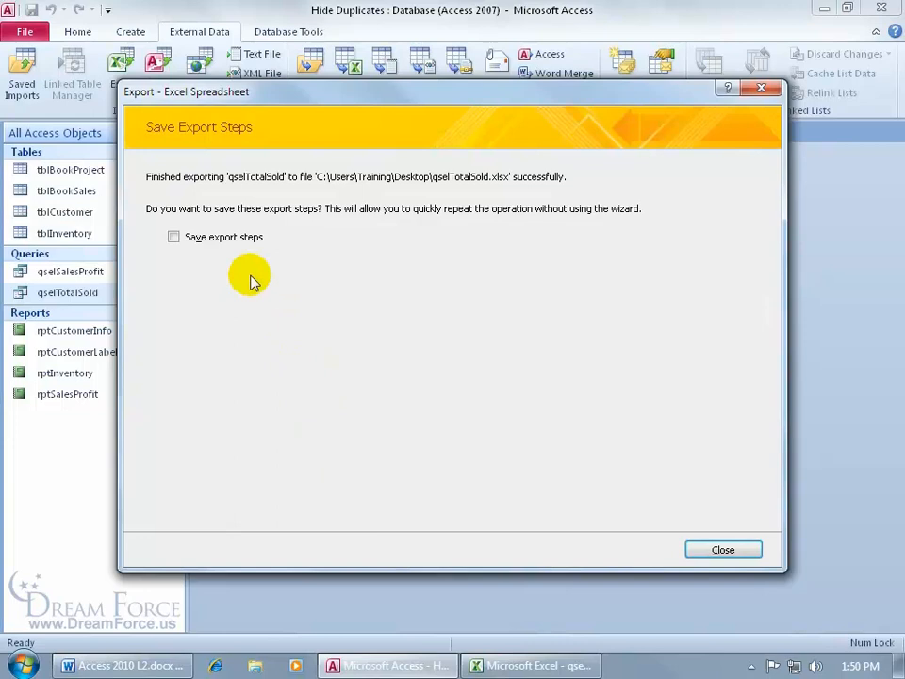
left_click(740, 549)
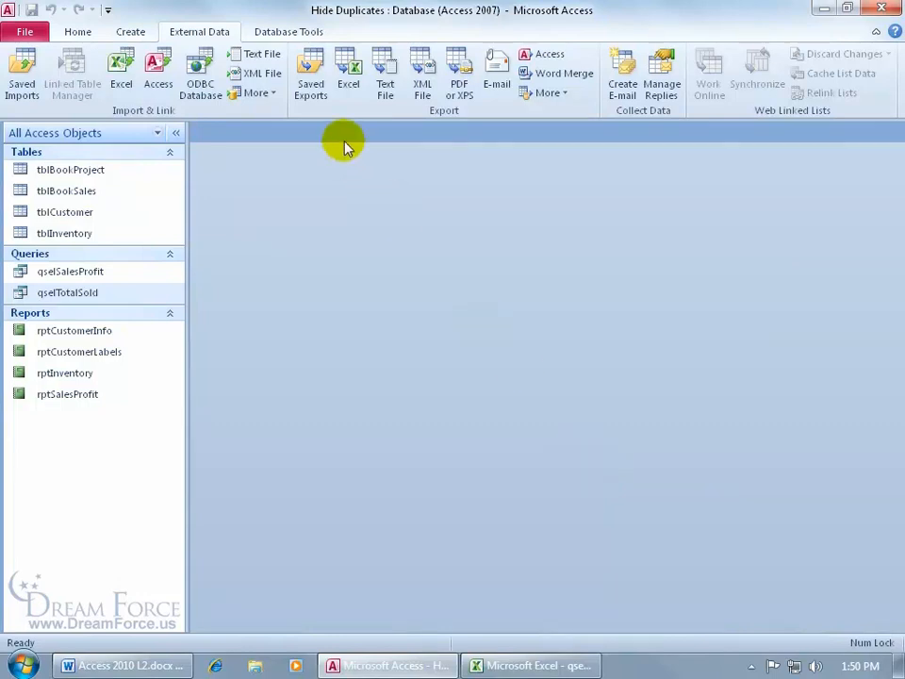
left_click(321, 102)
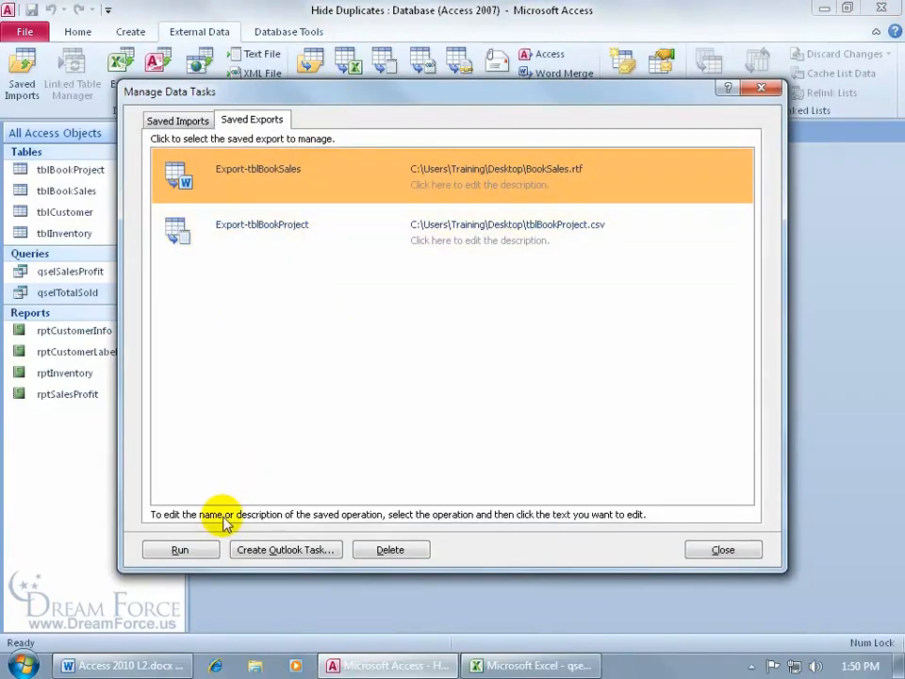
left_click(724, 556)
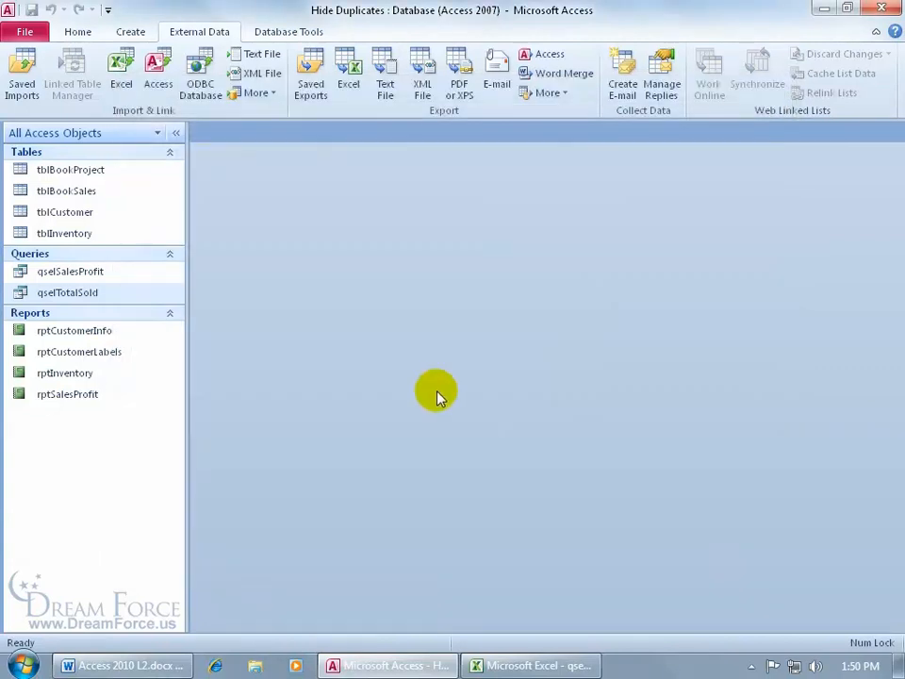
Open qselTotalSold in Design View and compare the BookSold field's Caption property with the column heading in the Excel workbook.
right_click(99, 294)
left_click(142, 323)
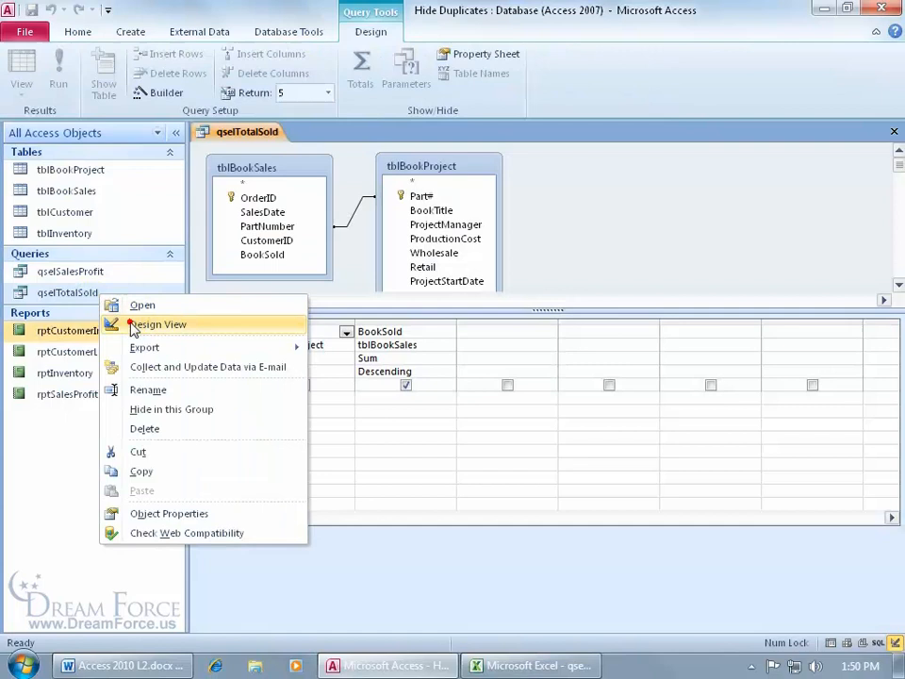
left_click(407, 332)
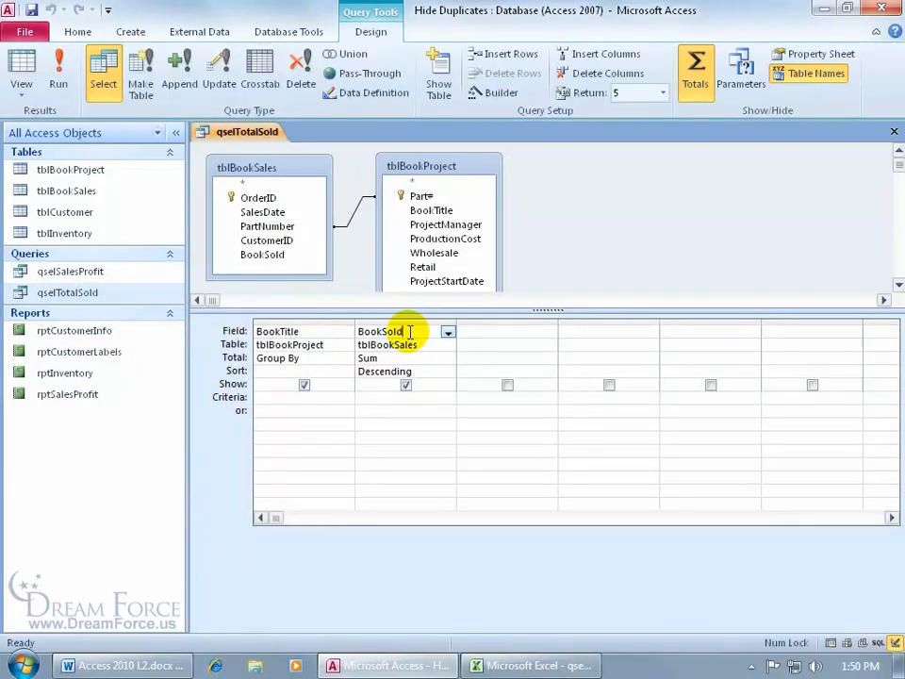
right_click(408, 330)
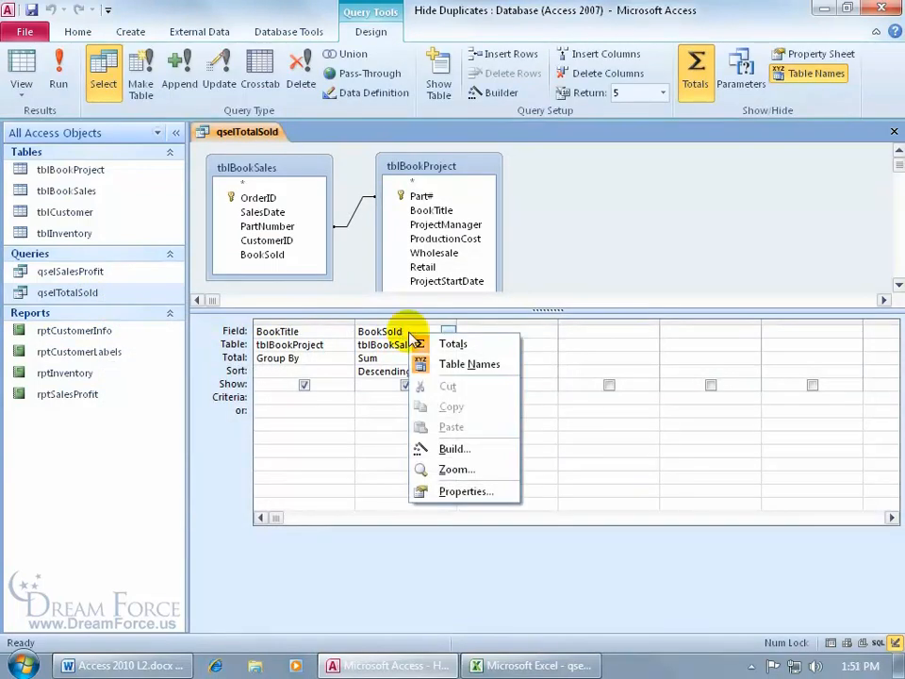
left_click(465, 491)
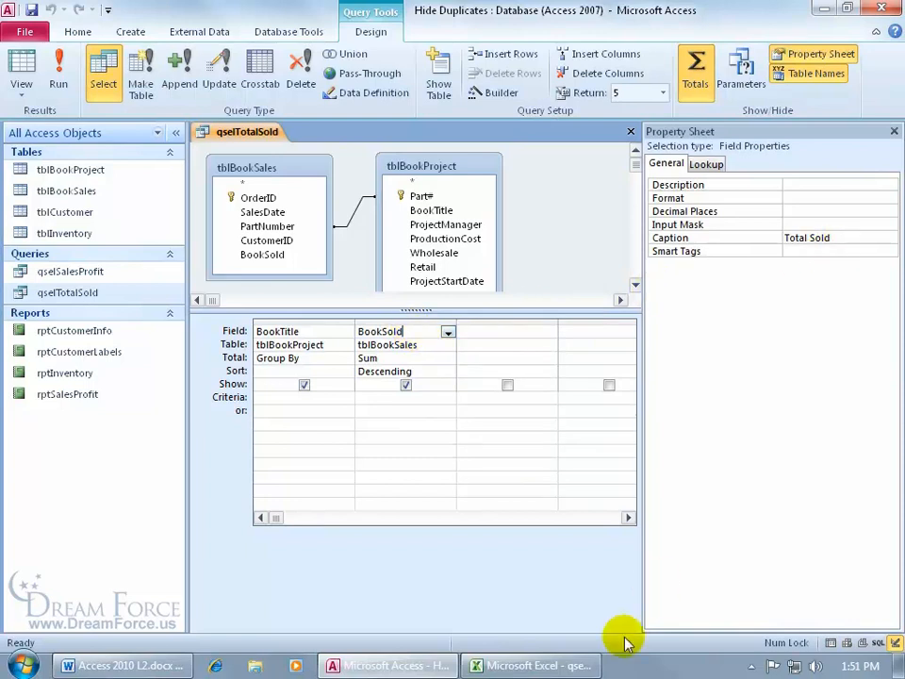
left_click(534, 665)
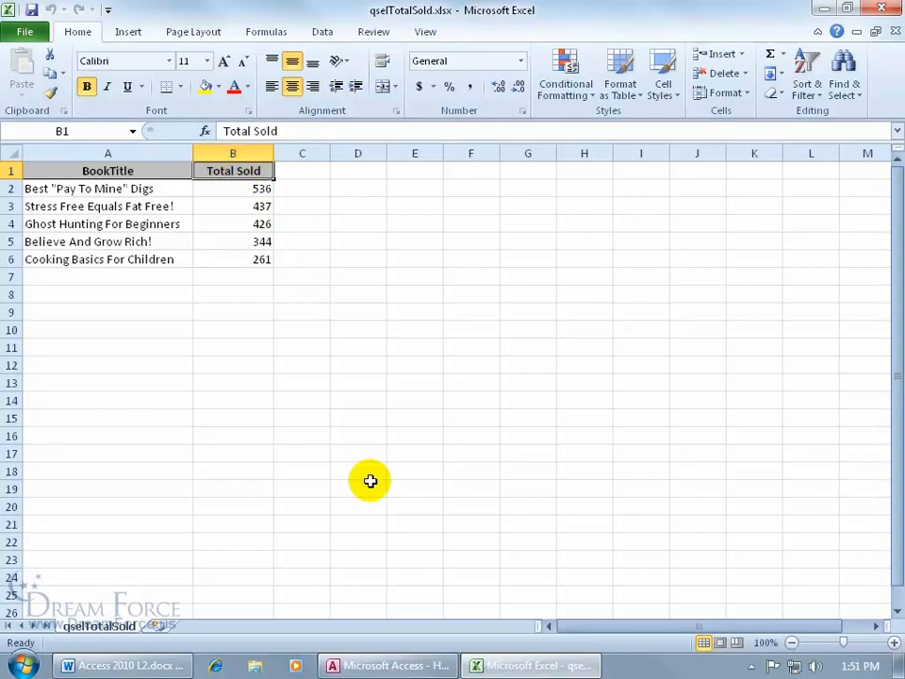
left_click(410, 665)
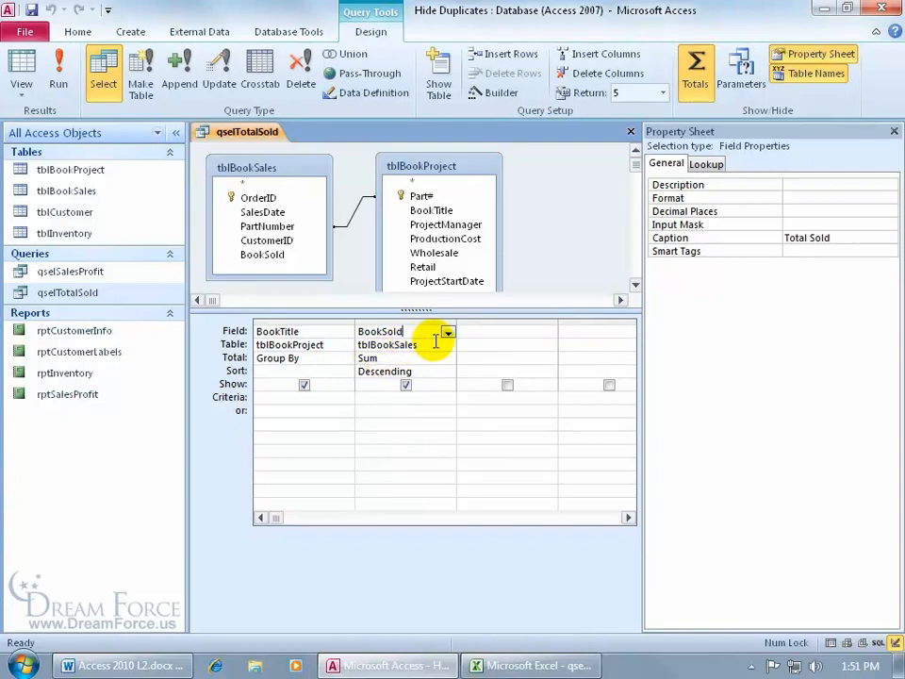
Switch to Excel and insert an exploded 3-D pie chart from the exported book sales data.
left_click(533, 666)
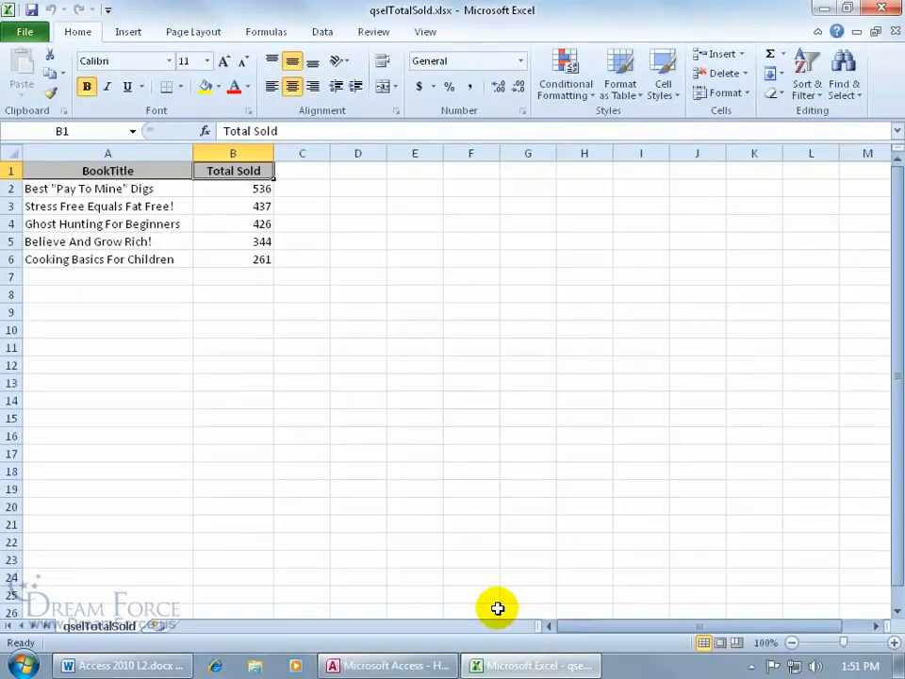
left_click_drag(125, 167, 242, 251)
left_click(174, 223)
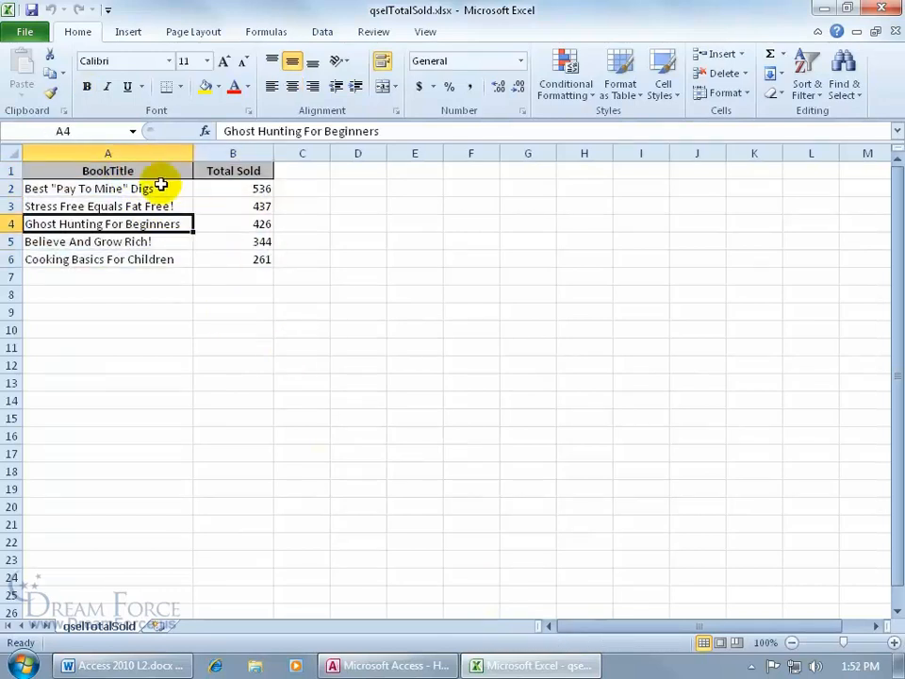
left_click(128, 32)
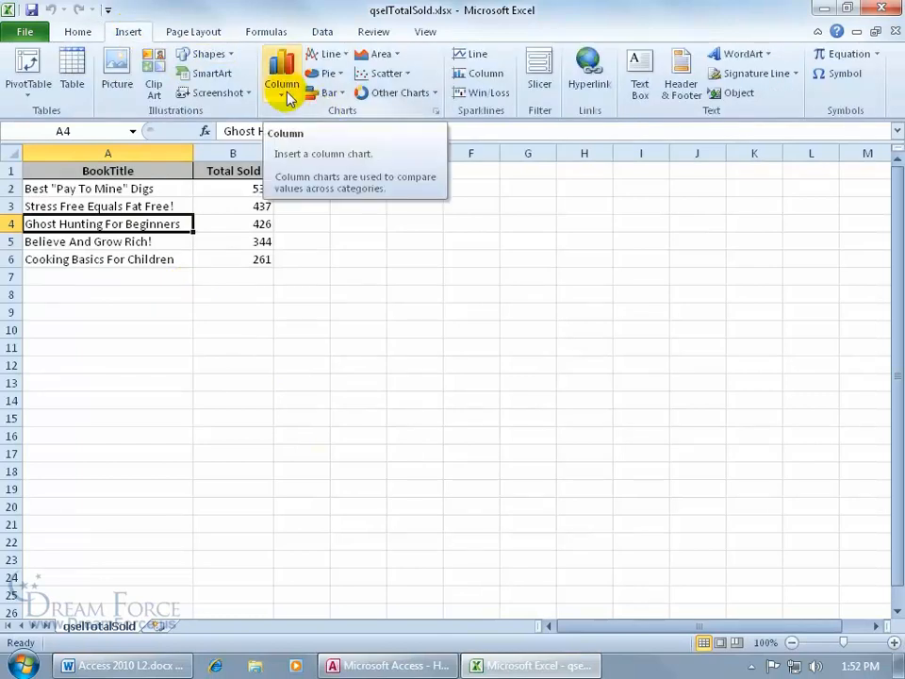
left_click(323, 73)
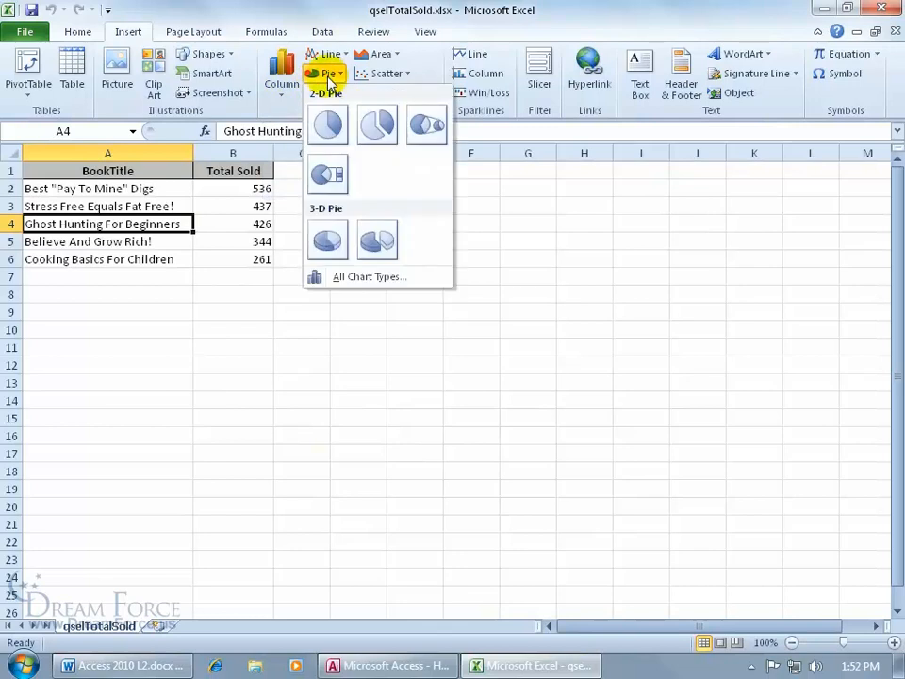
left_click(378, 241)
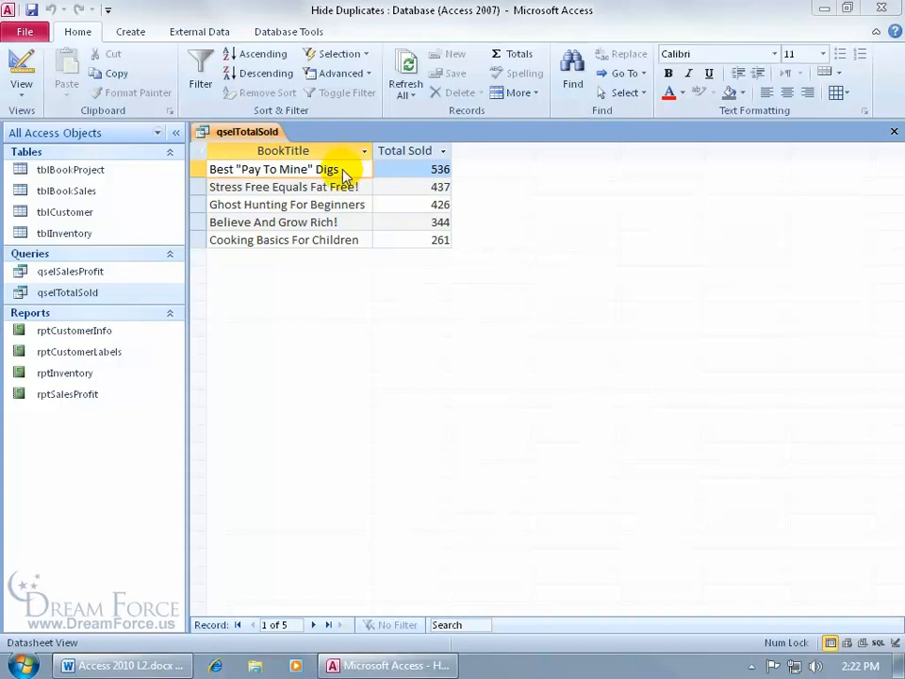
Close the qselTotalSold query datasheet in Access and start exporting the query to a text file.
left_click(406, 175)
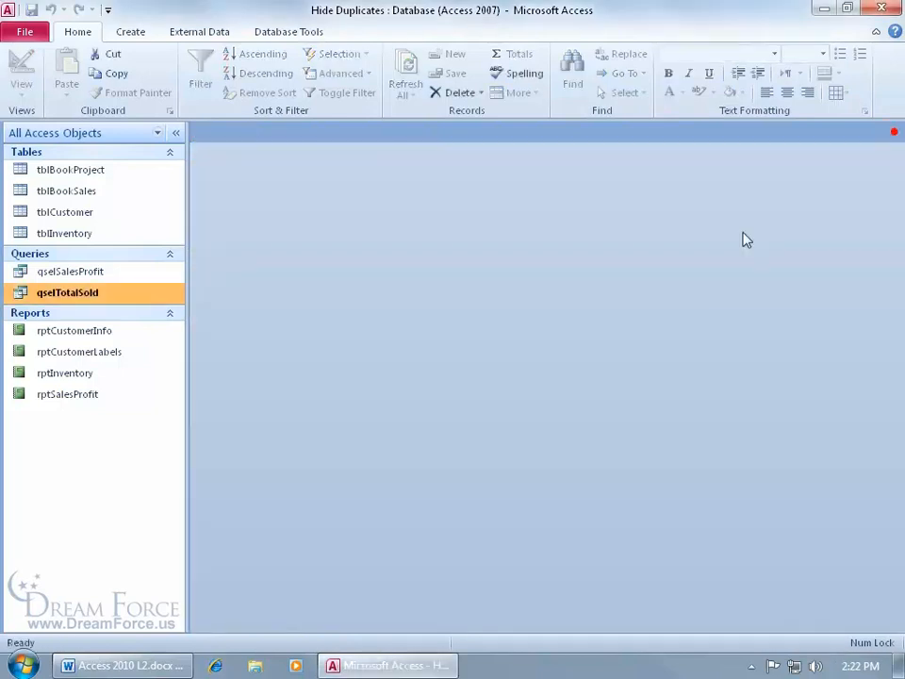
left_click(892, 131)
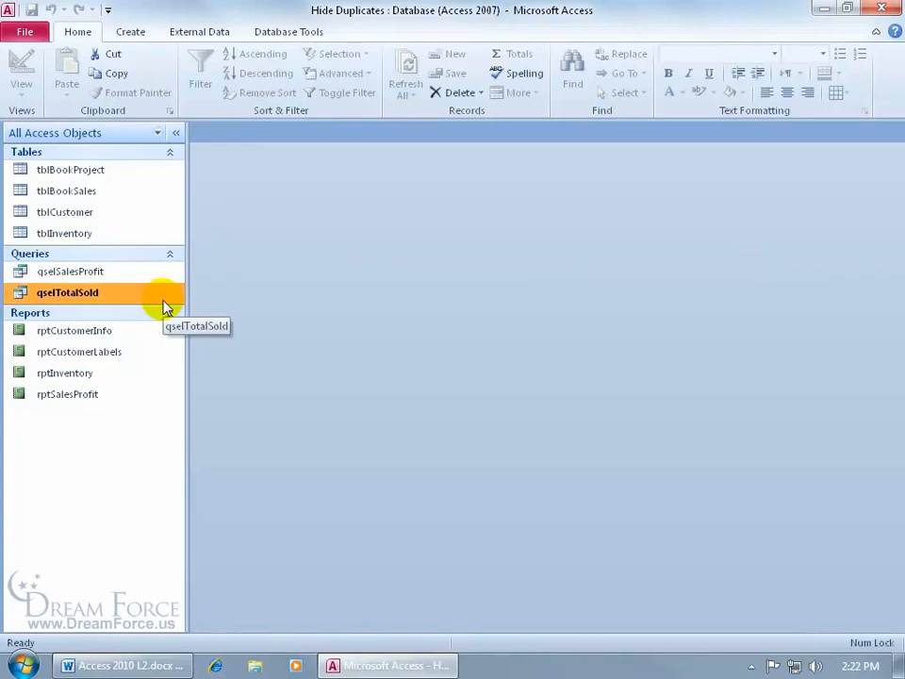
left_click(199, 33)
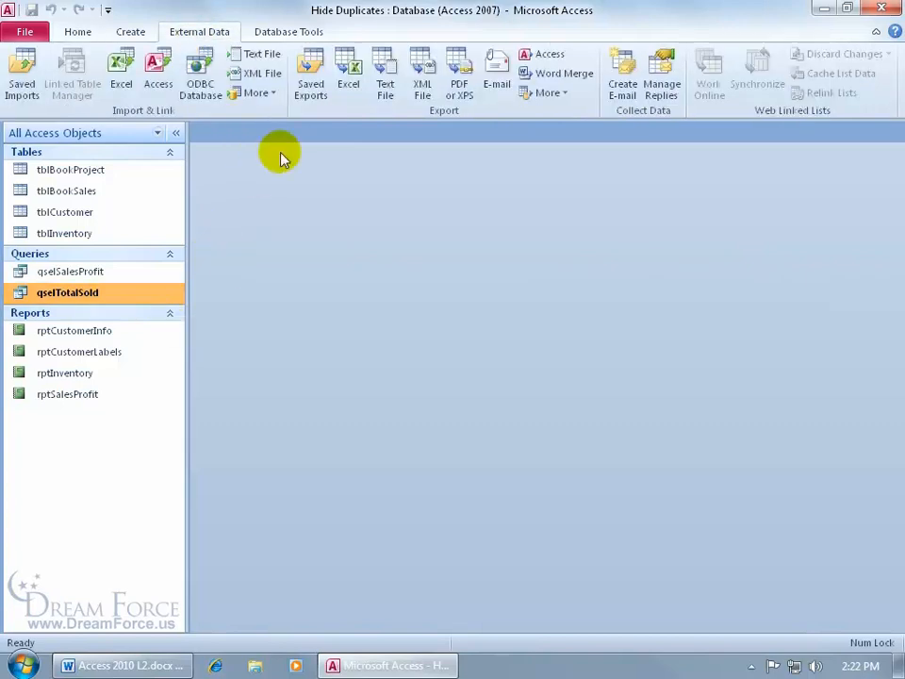
left_click(396, 91)
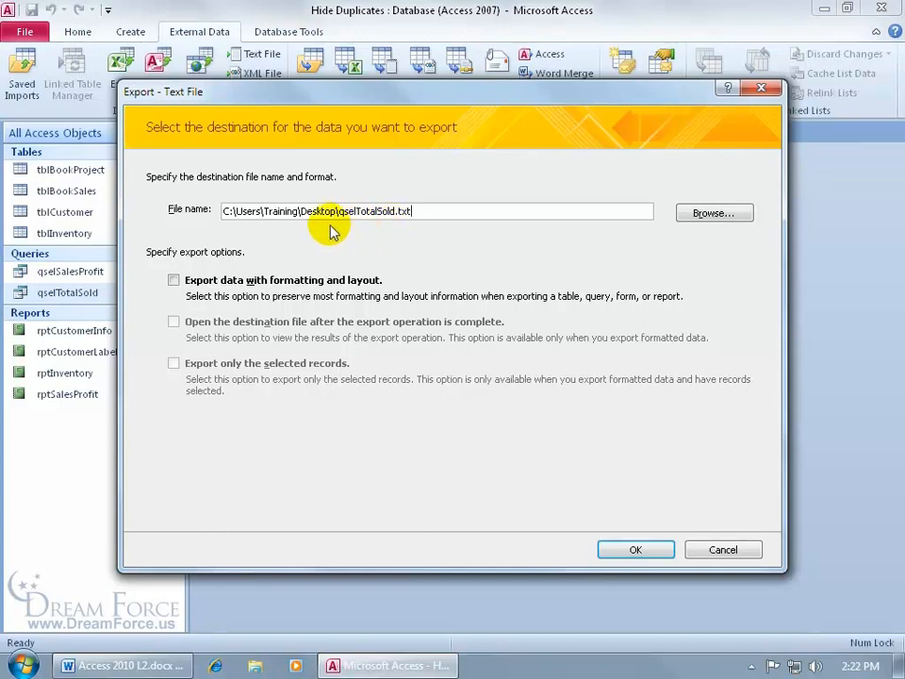
Browse the Desktop save location, keep qselTotalSold.txt as the destination without formatting and layout, and continue to the Export Text Wizard.
left_click(714, 213)
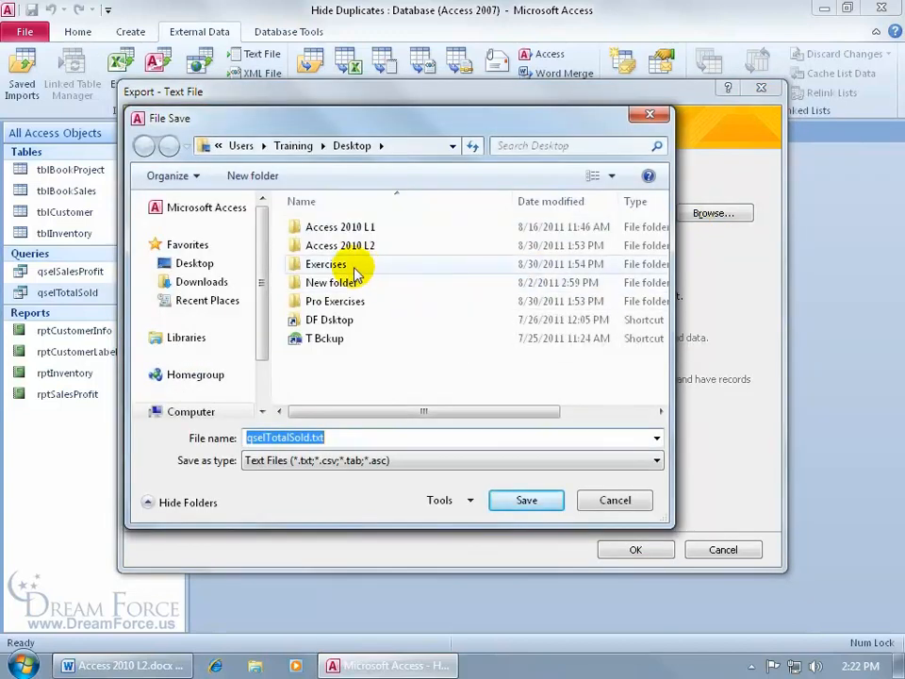
left_click(194, 263)
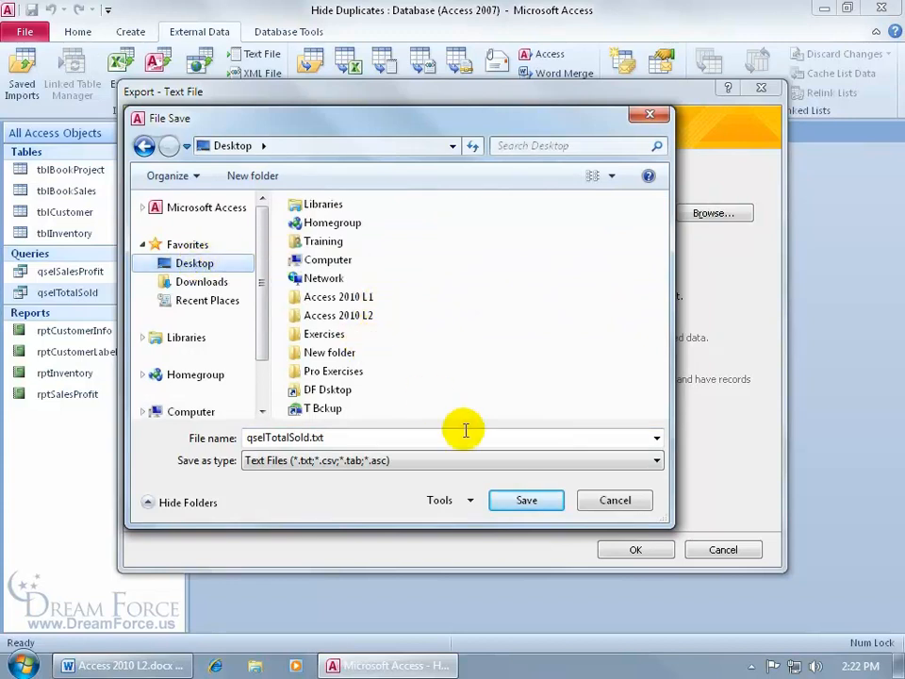
left_click(618, 497)
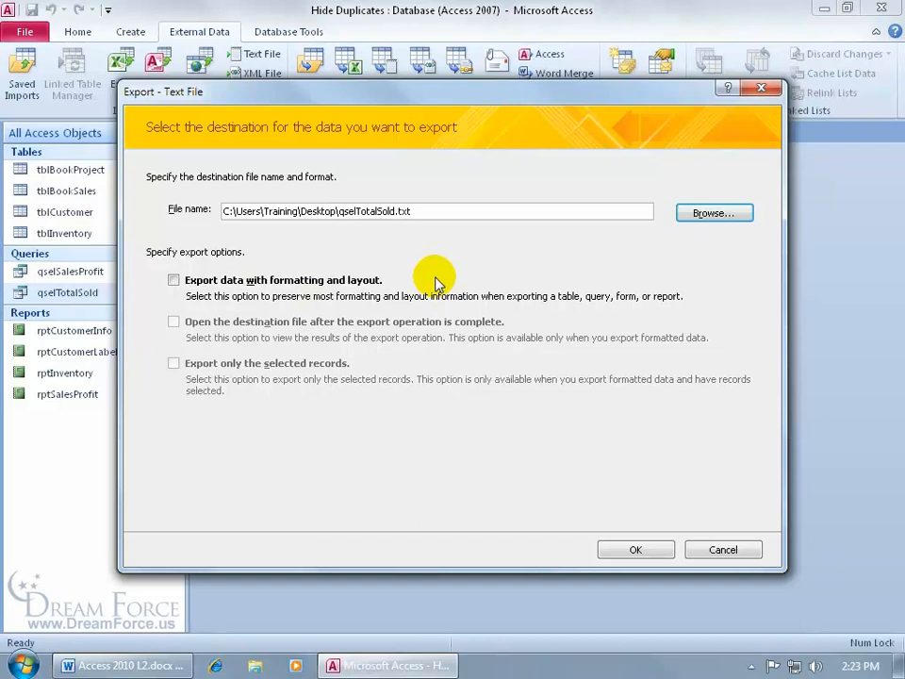
left_click(639, 549)
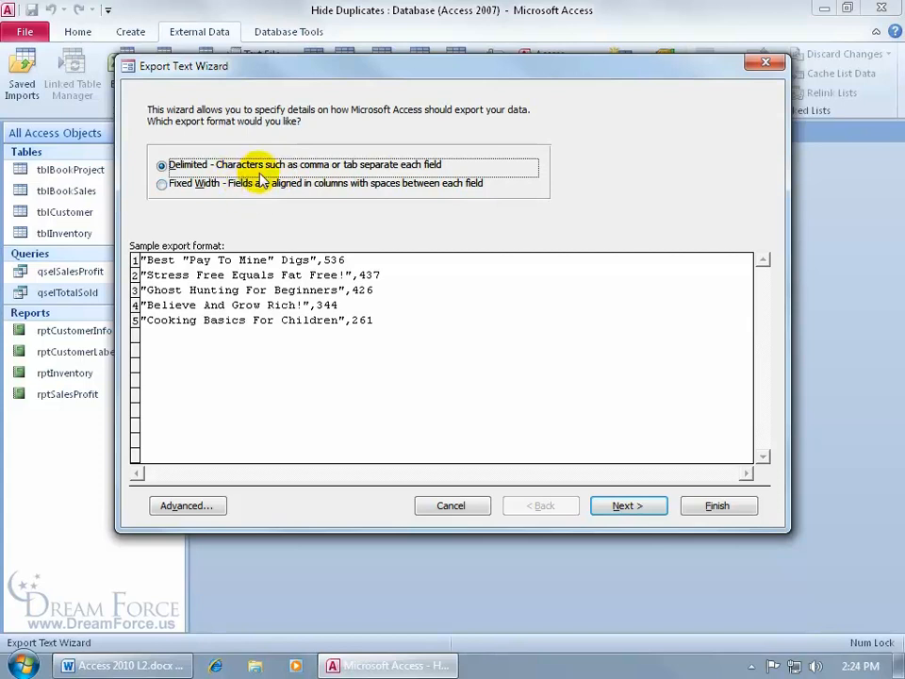
Set the text export to delimited with commas and include the field names on the first row.
left_click(617, 506)
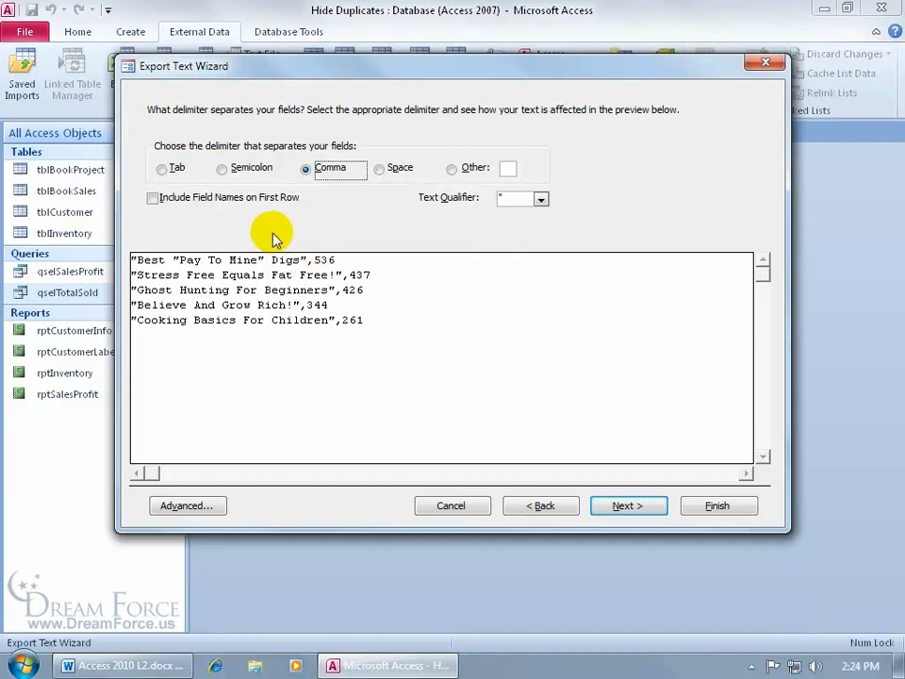
left_click(153, 198)
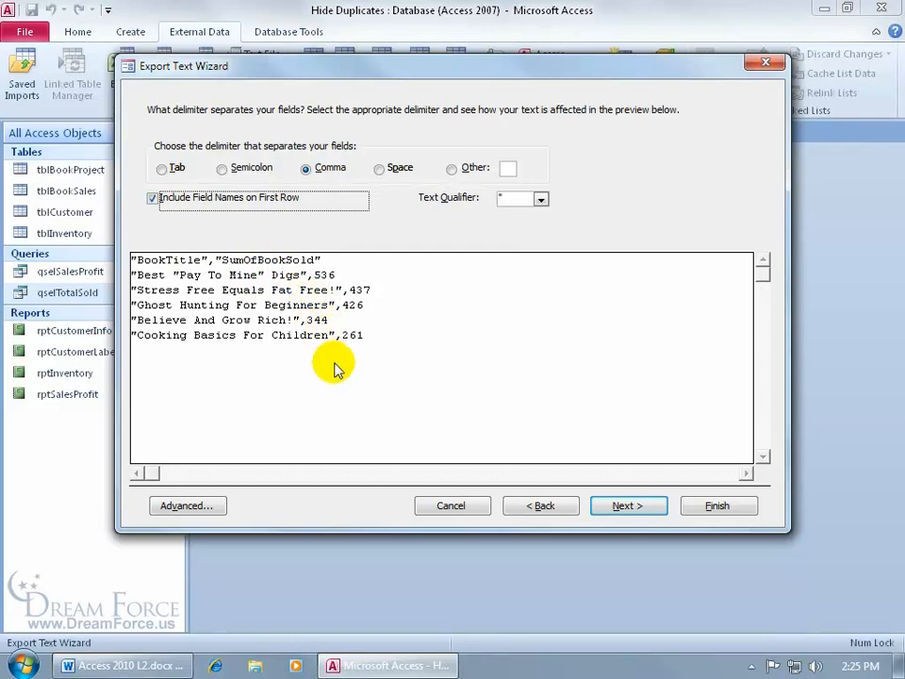
left_click(653, 506)
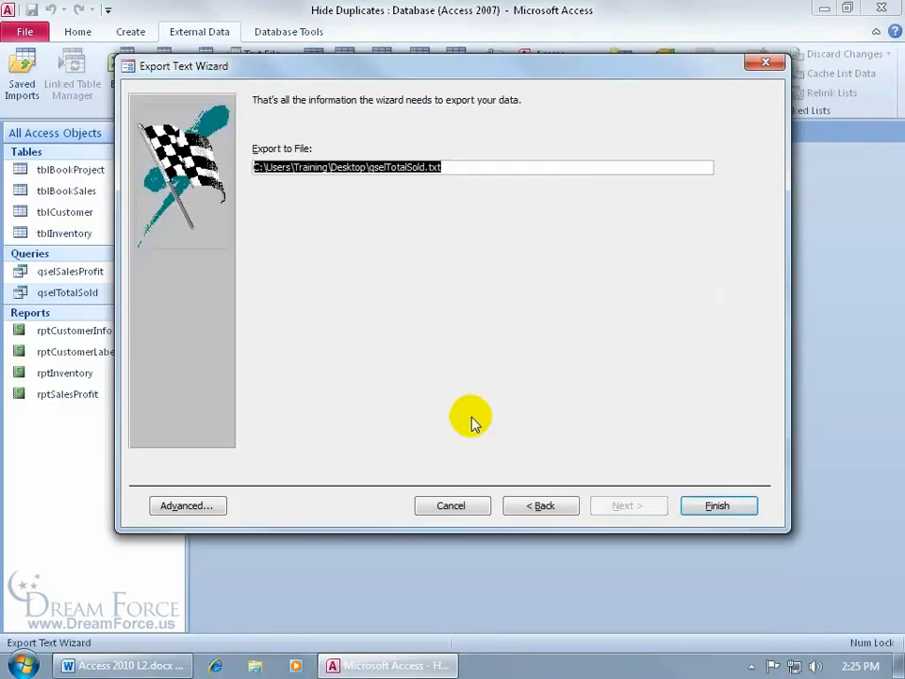
Finish exporting to qselTotalSold.txt on the Desktop without saving the export steps, and open the exported text file.
left_click(389, 167)
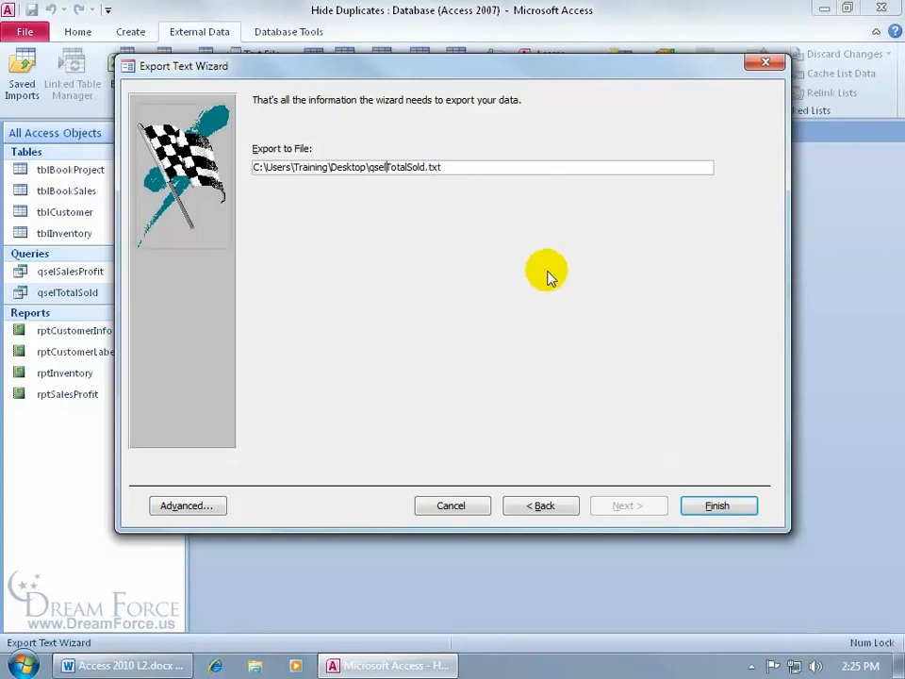
left_click(714, 505)
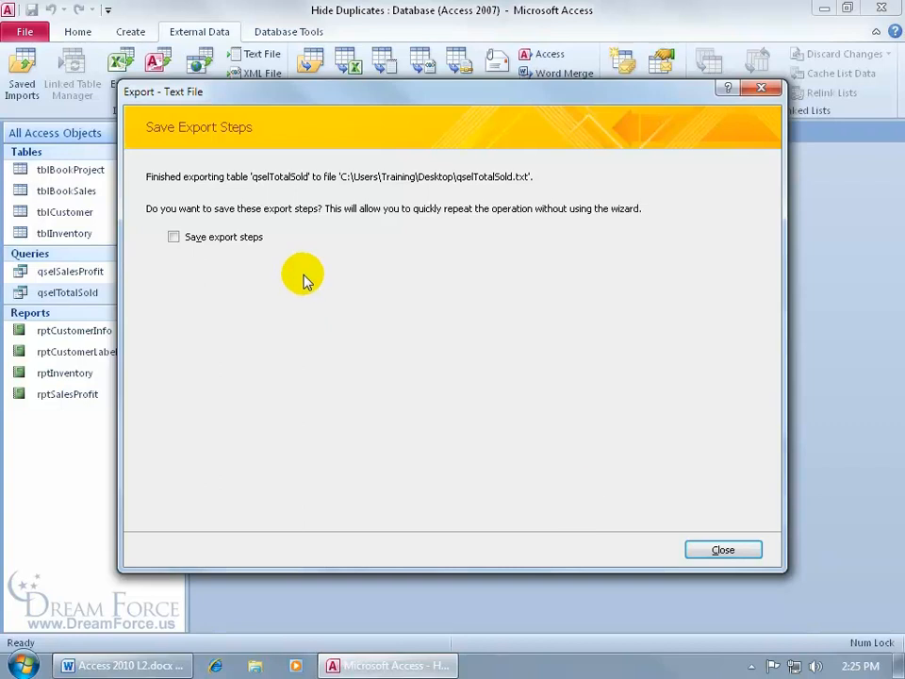
left_click(742, 552)
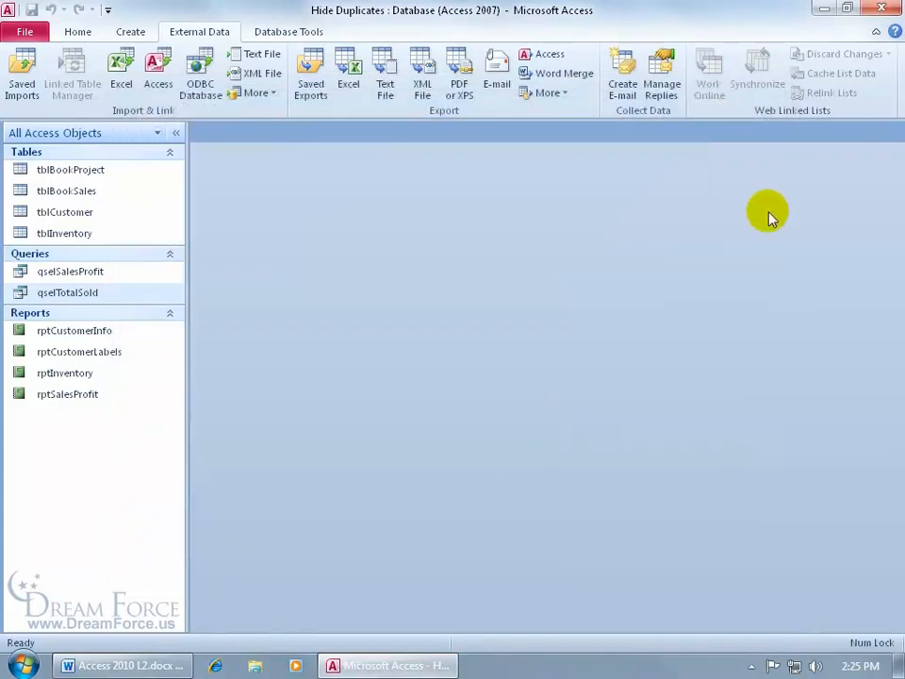
left_click(824, 9)
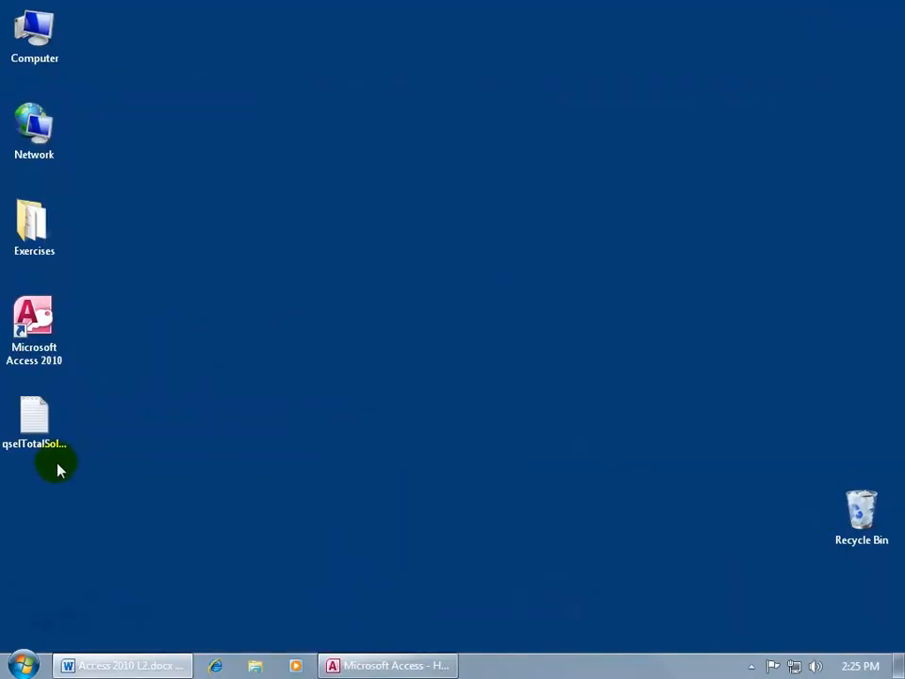
double_click(31, 417)
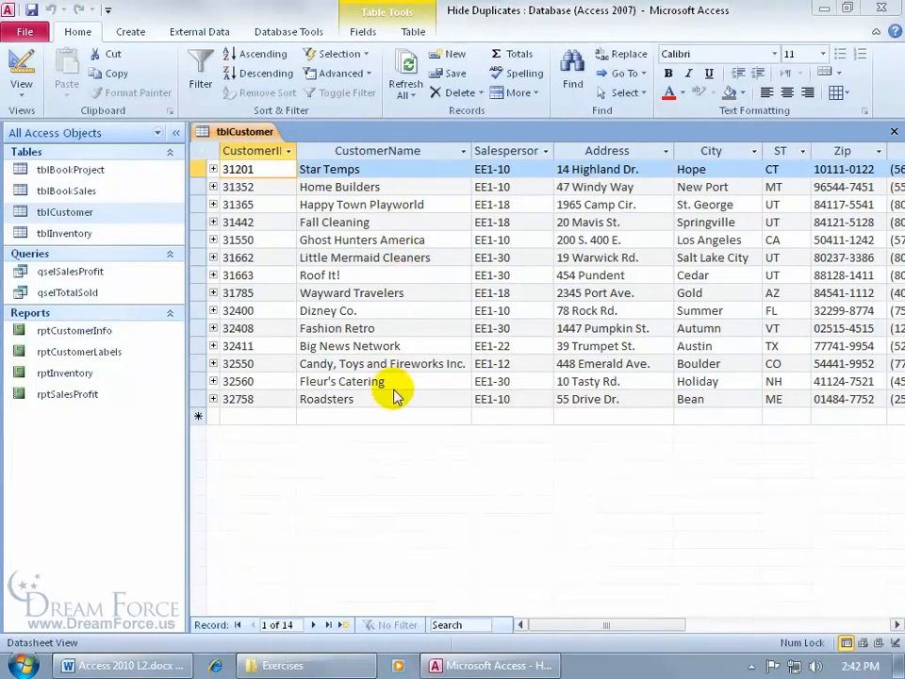
Open Clients Merge Letter.docx from the Exercises folder, examine where the customer name belongs after "Dear", and close the letter and folder.
left_click(352, 664)
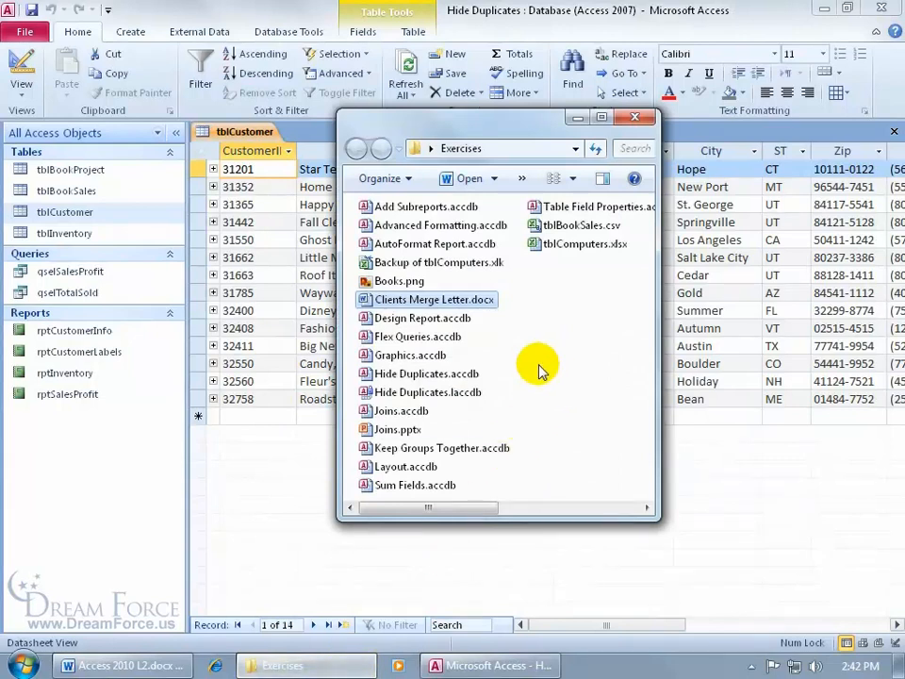
double_click(419, 302)
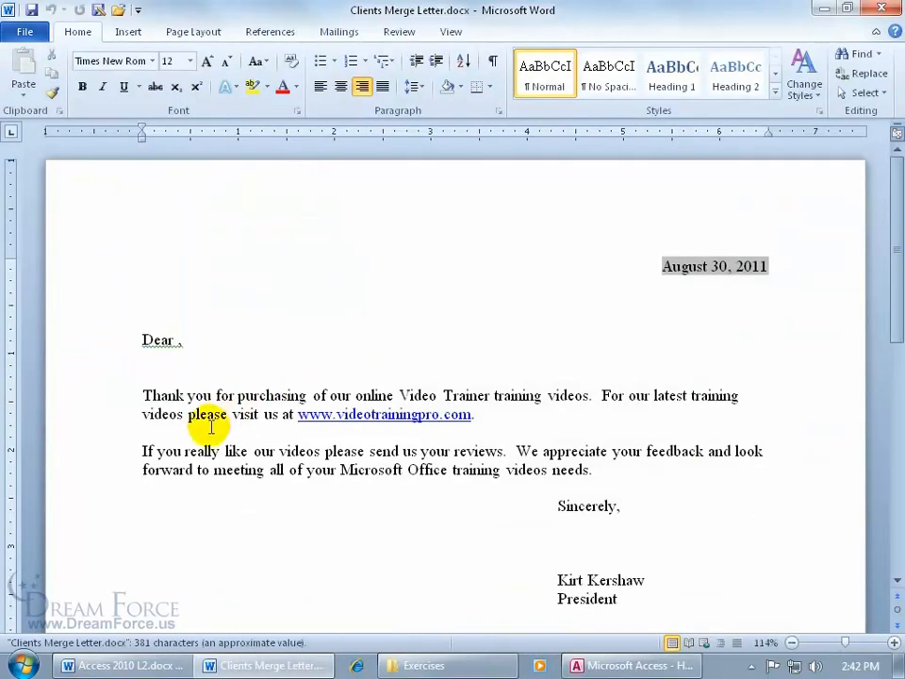
left_click(177, 340)
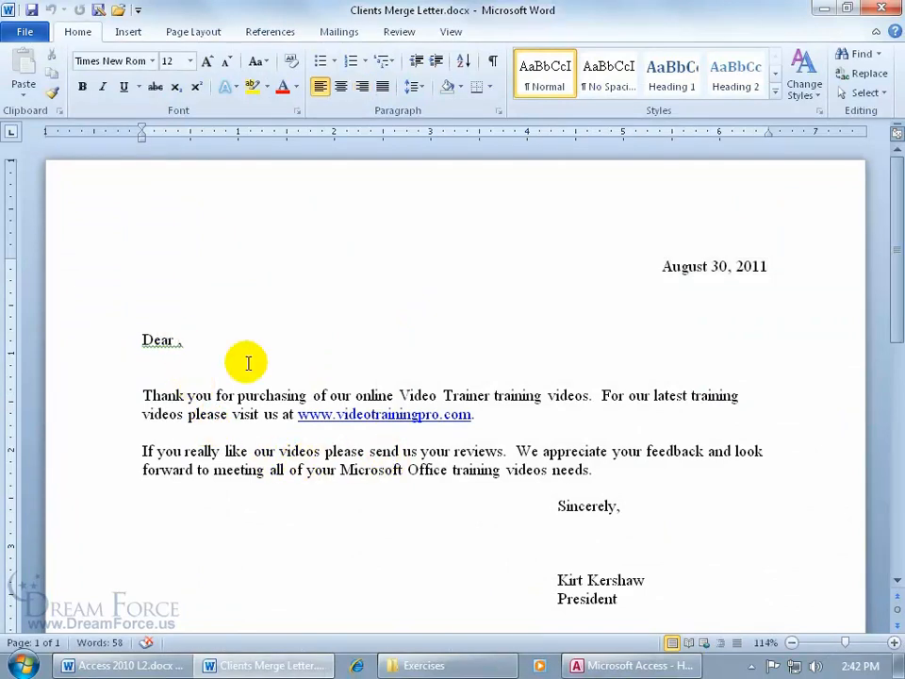
type(",")
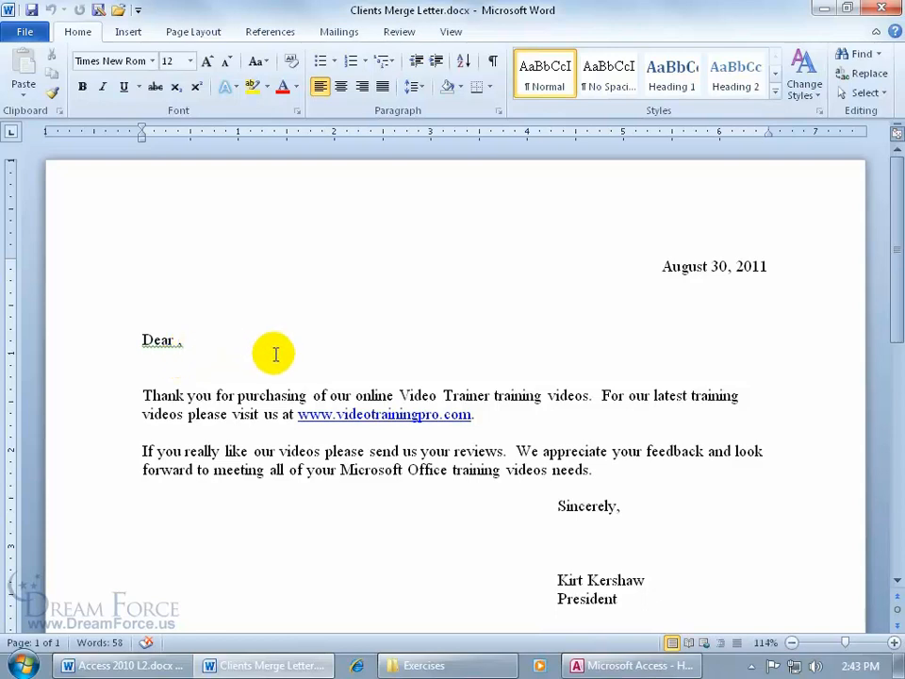
left_click(177, 348)
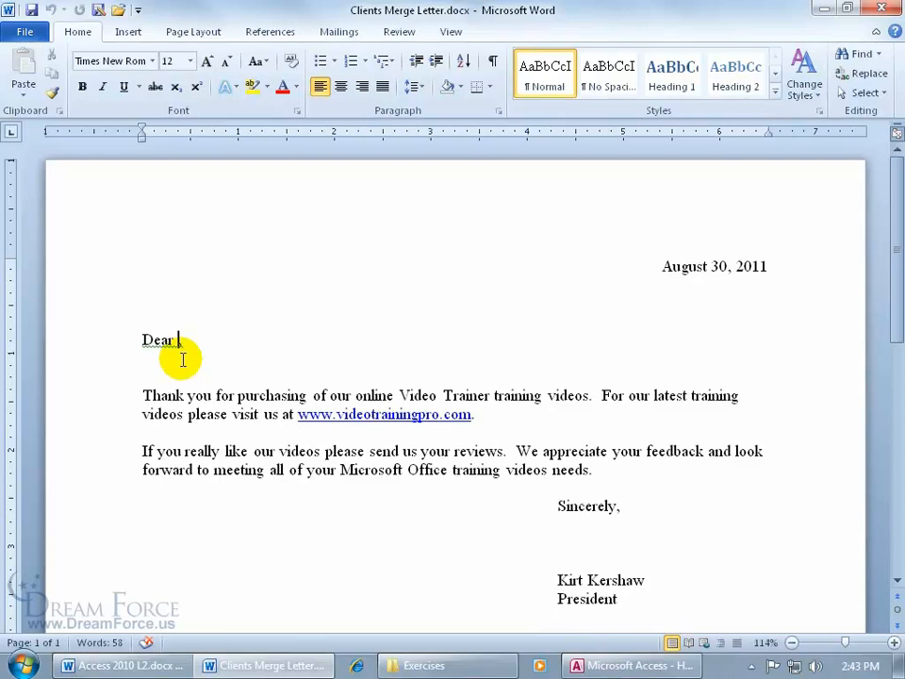
type(",")
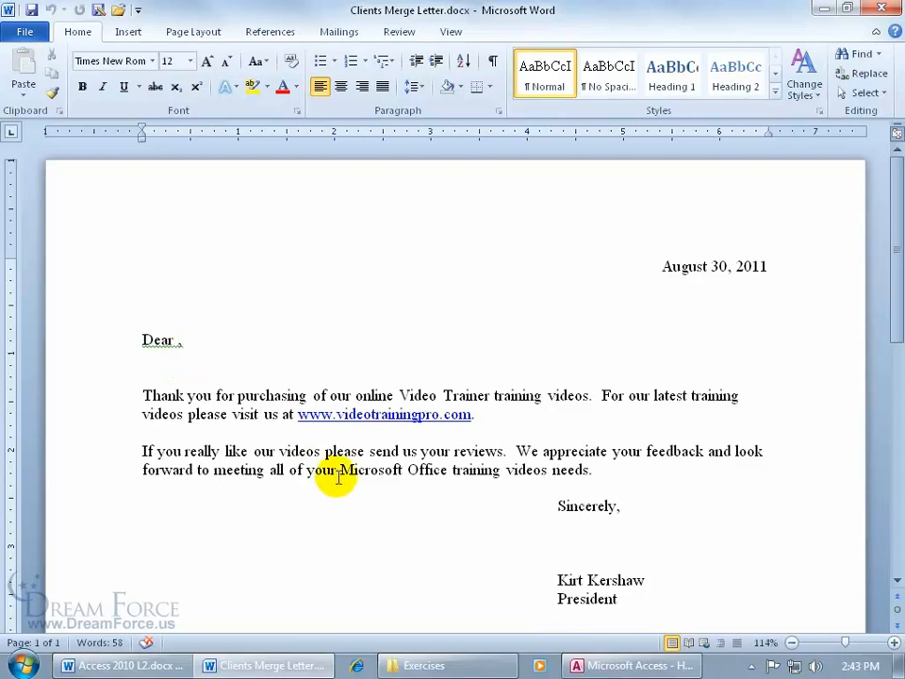
left_click(880, 8)
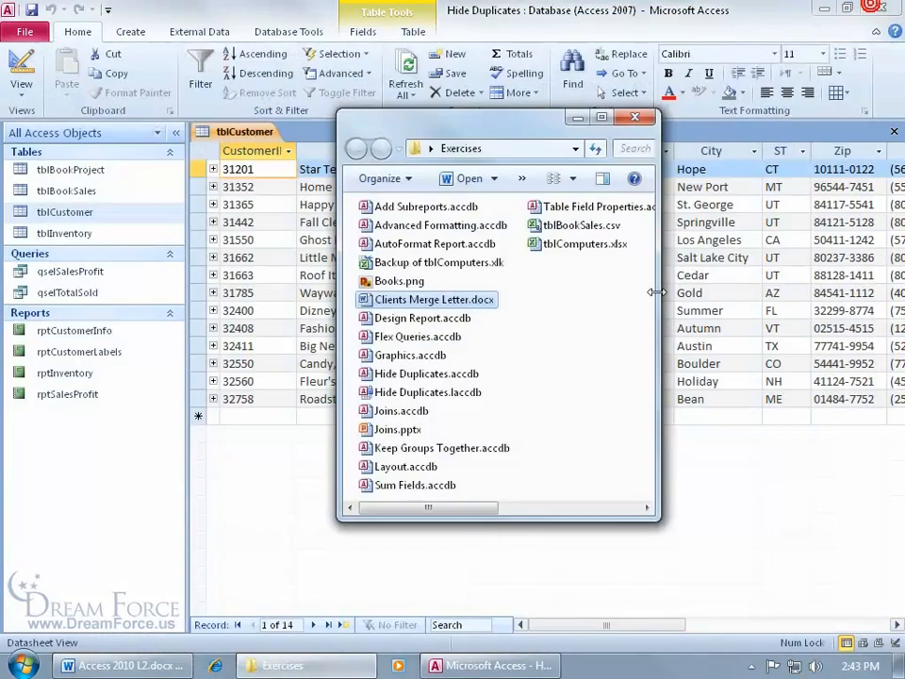
left_click(634, 117)
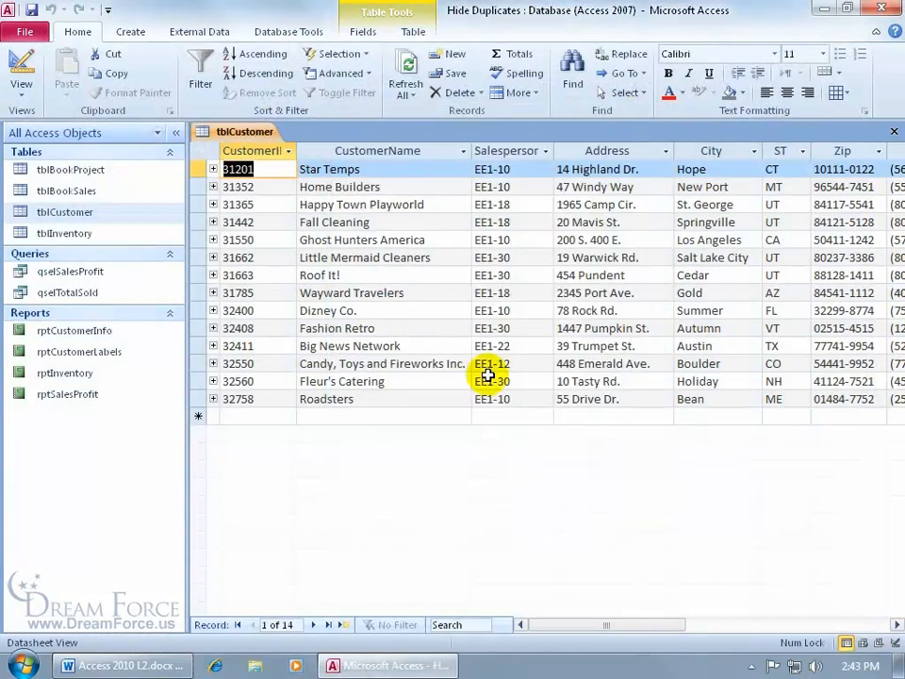
Close the tblCustomer datasheet and link the table to the existing Clients Merge Letter.docx in Exercises through a Word mail merge.
left_click(894, 133)
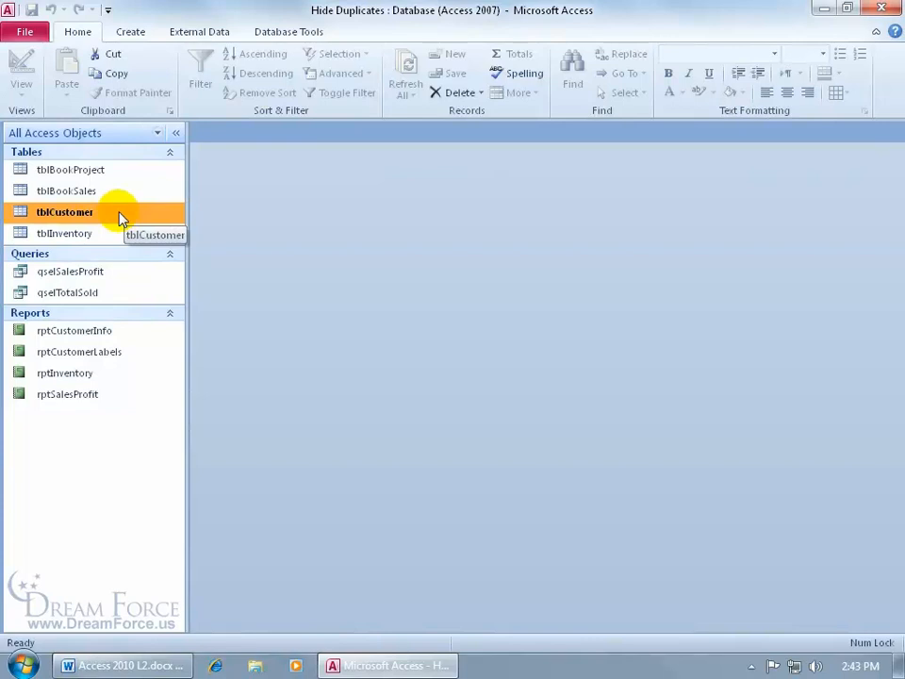
left_click(198, 32)
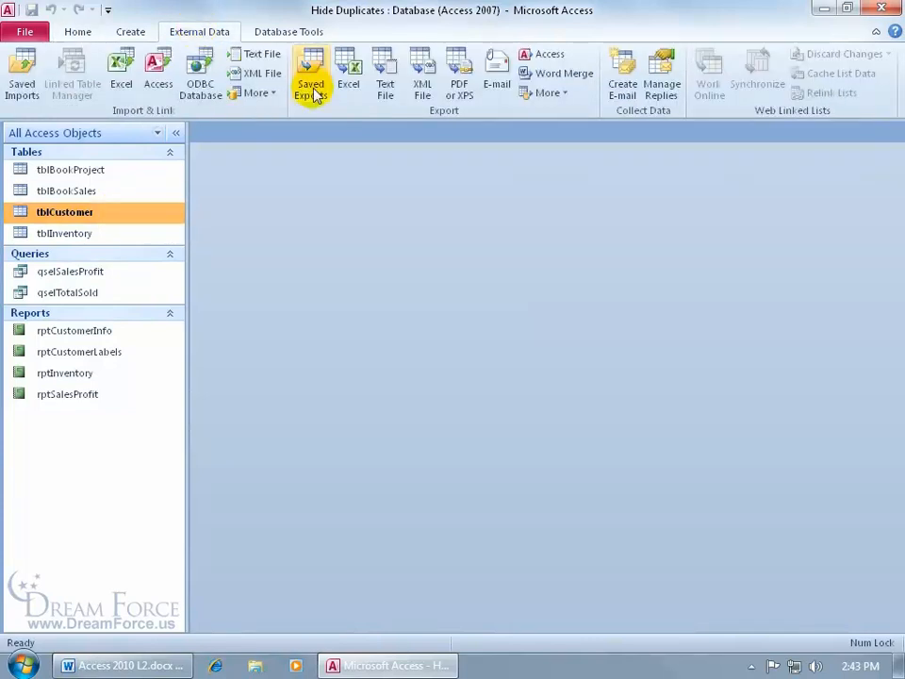
left_click(564, 74)
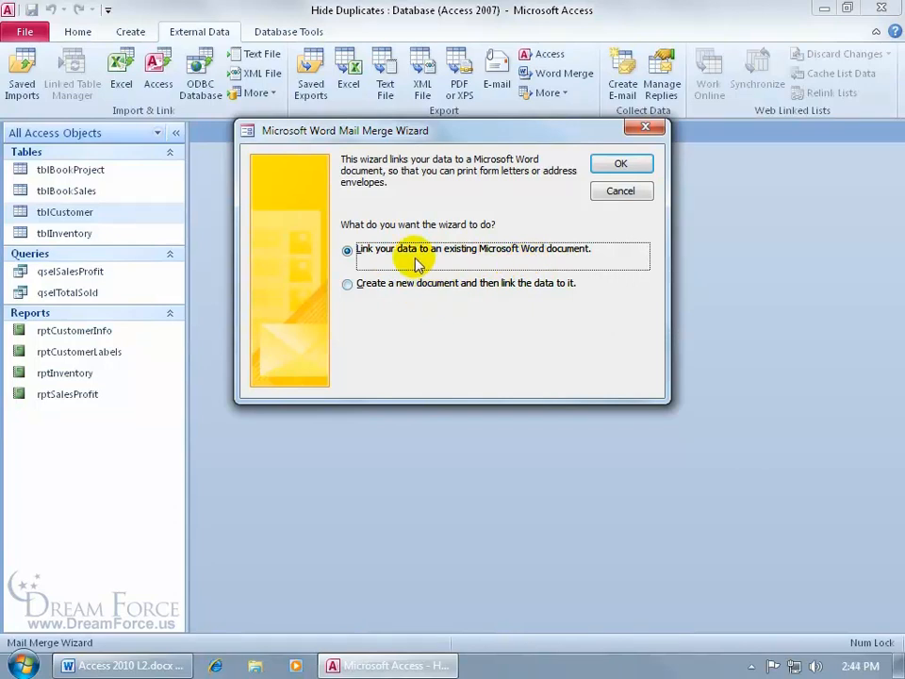
left_click(620, 166)
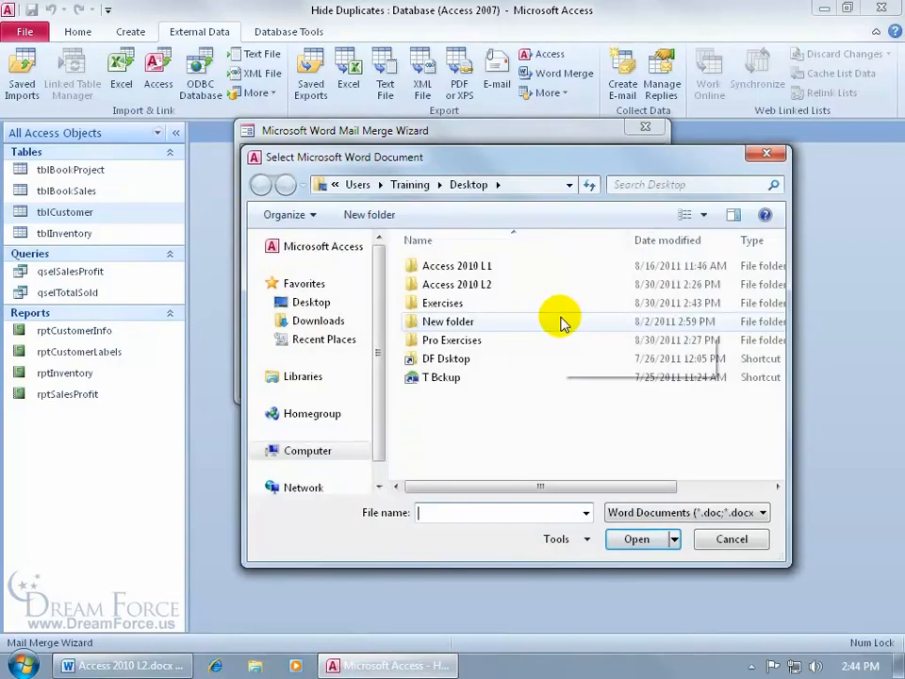
double_click(464, 303)
left_click(434, 245)
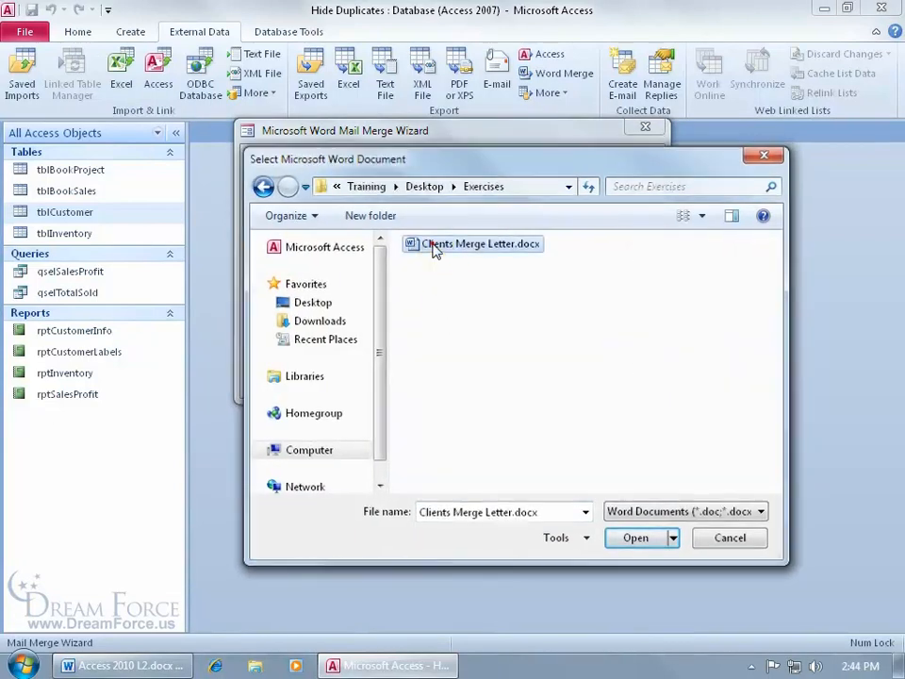
double_click(433, 245)
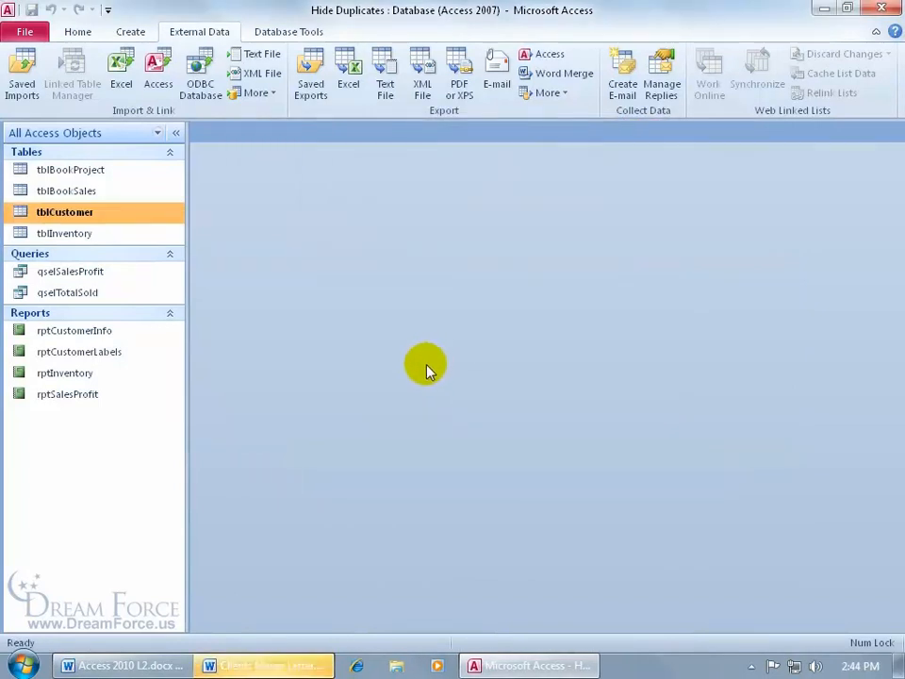
Switch to the merge letter in Word, maximize it, and advance to writing the letter with tblCustomer as the existing recipient list.
left_click(283, 666)
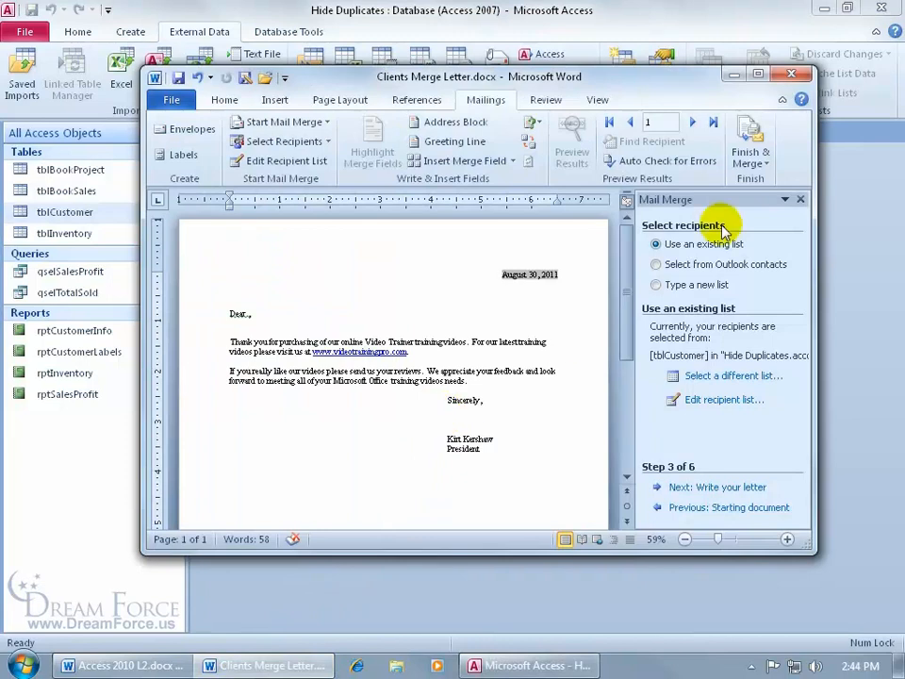
left_click(757, 73)
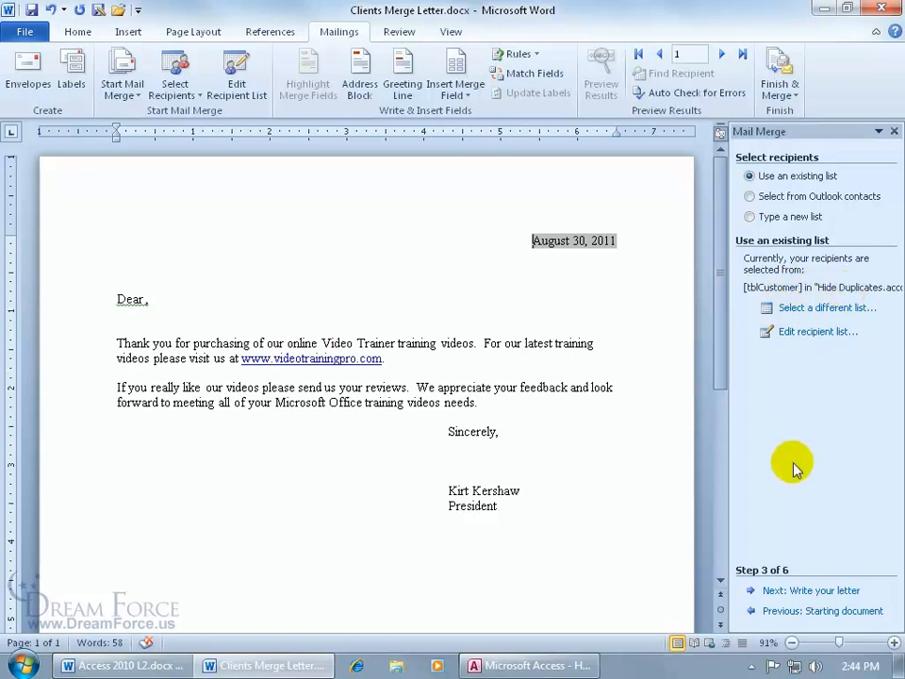
left_click(803, 590)
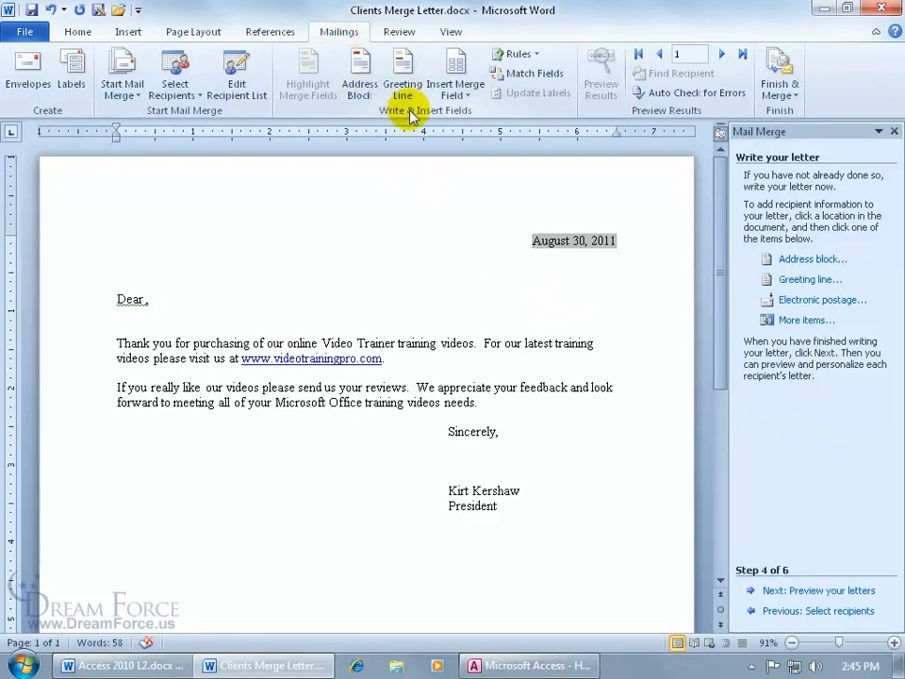
Insert the CustomerName merge field between "Dear" and the comma in the letter's greeting.
left_click(466, 96)
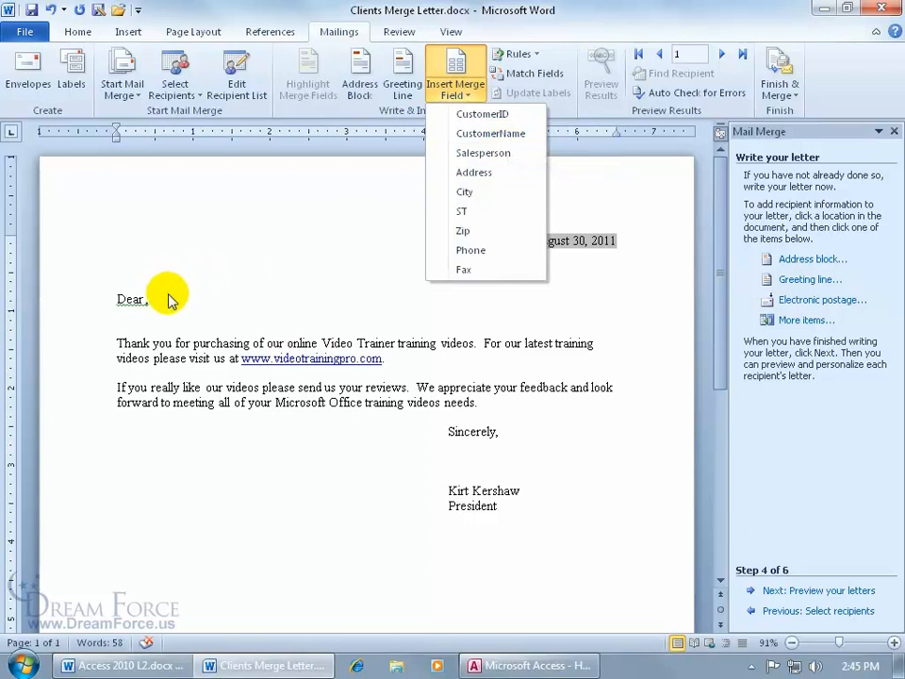
left_click(128, 300)
left_click(142, 299)
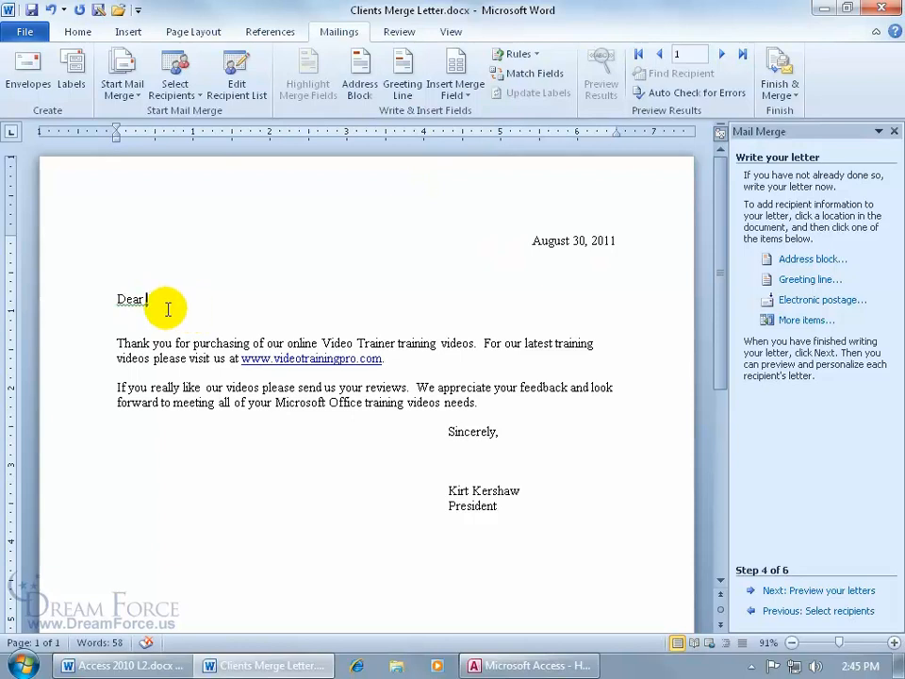
left_click(457, 91)
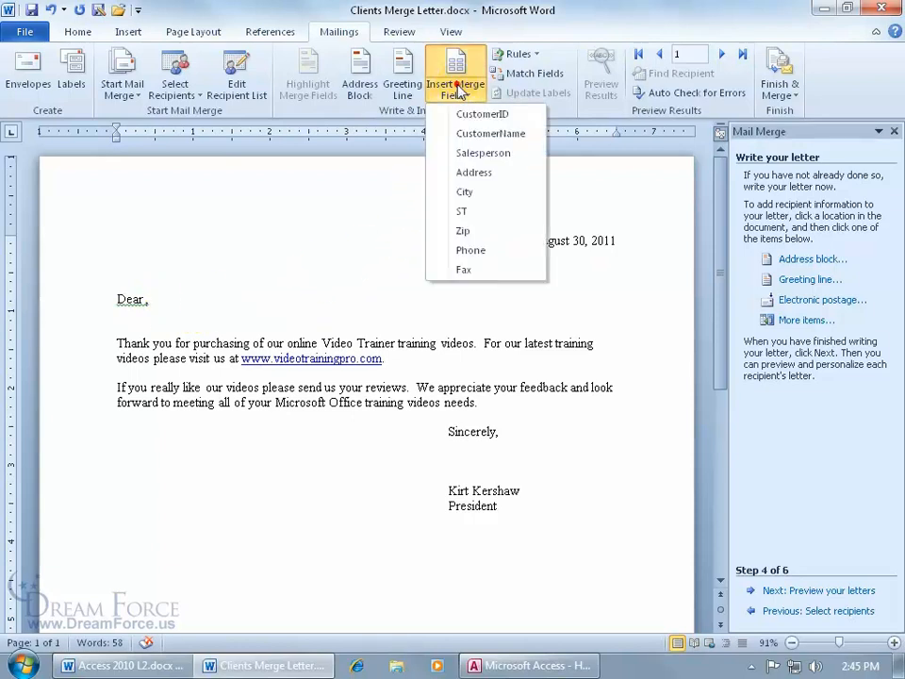
left_click(479, 134)
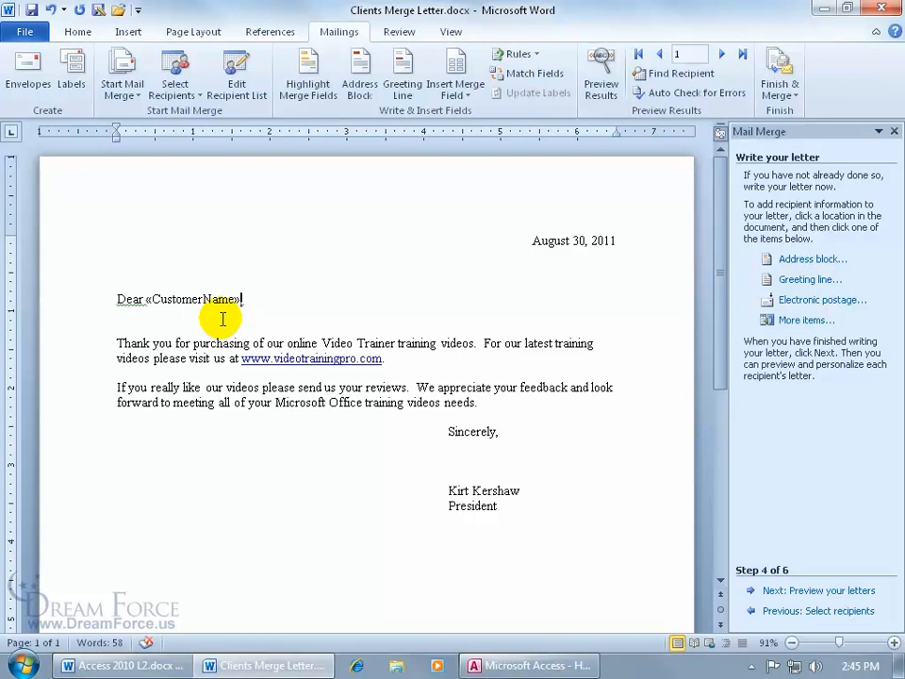
Preview the merged letters for the first three recipients.
left_click(803, 591)
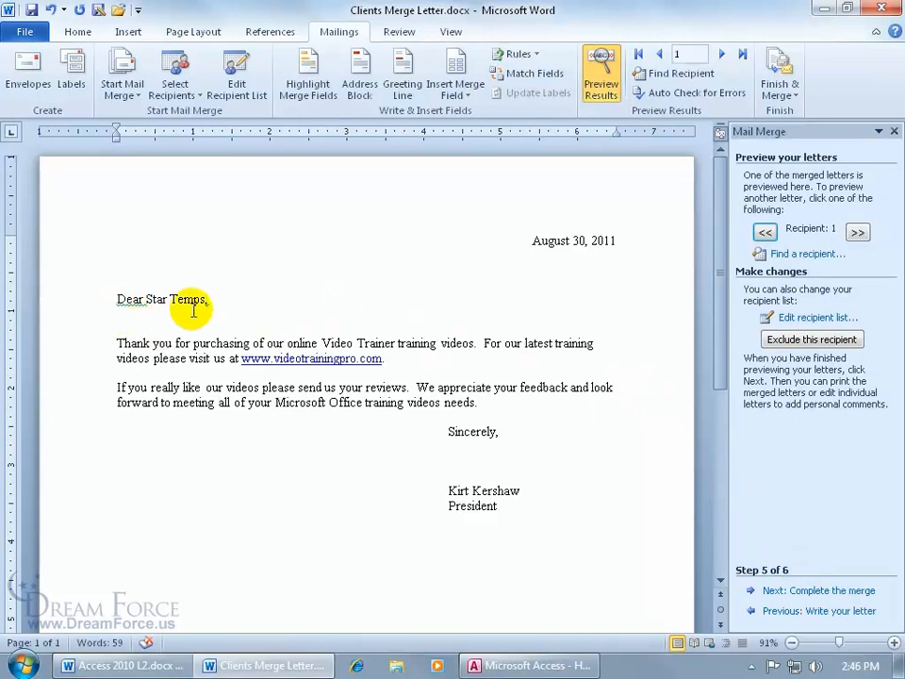
left_click(857, 232)
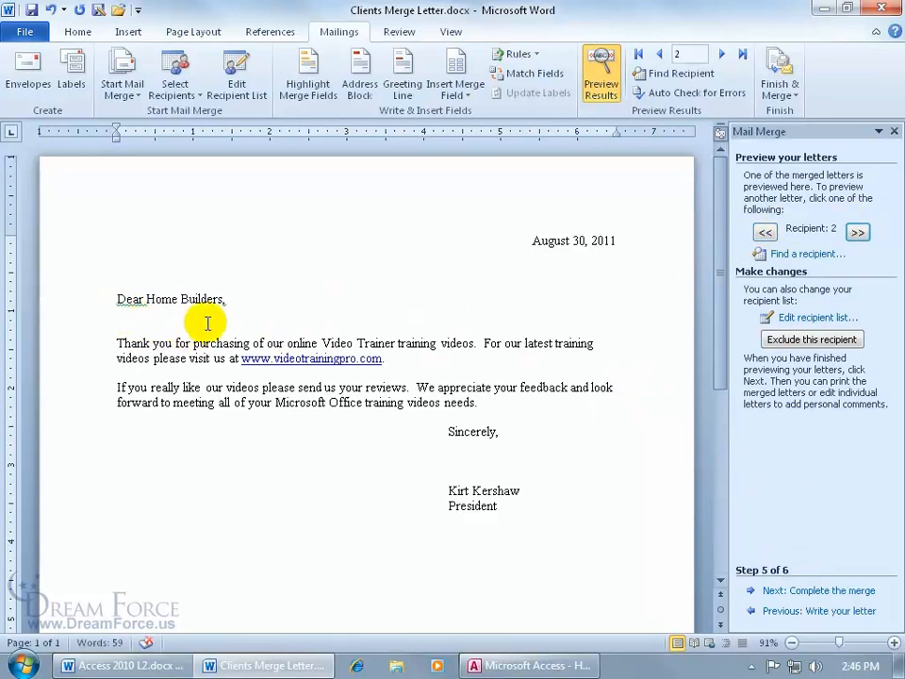
left_click(857, 232)
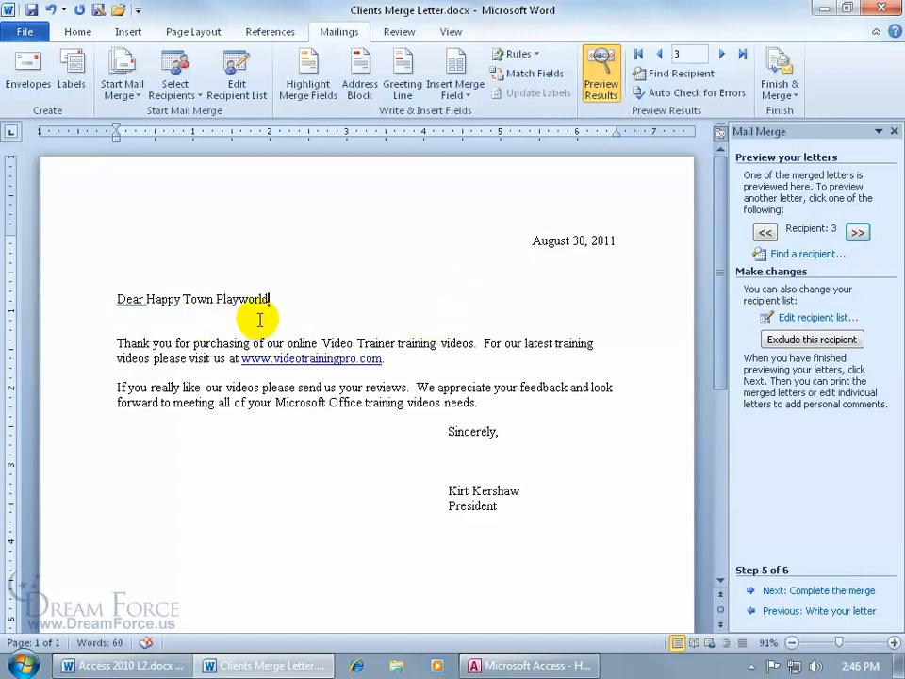
Complete the merge into a new document with individual letters for all recipients, and look through the letters.
left_click(788, 589)
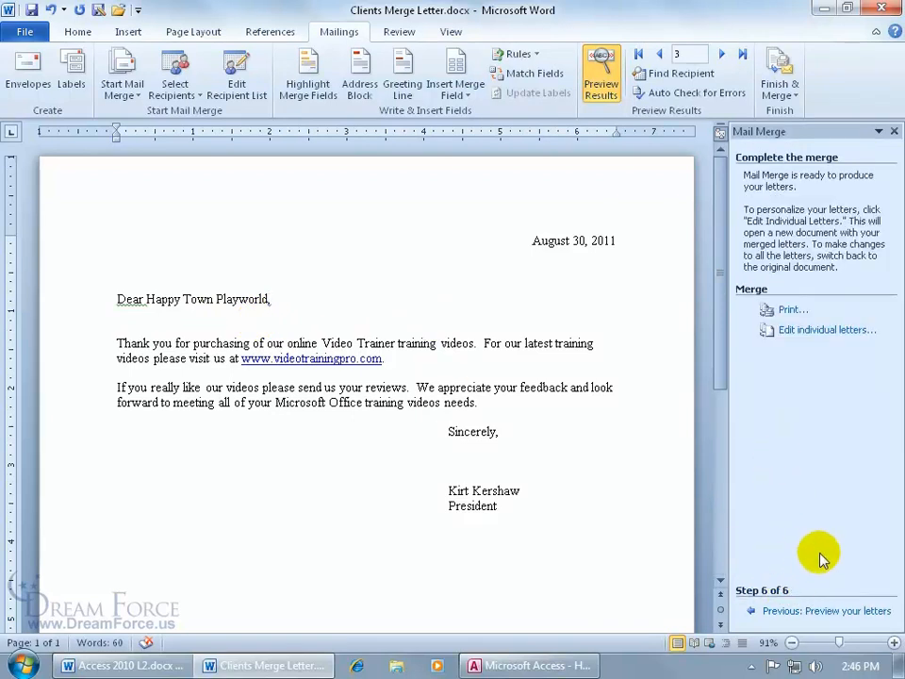
left_click(818, 332)
left_click(440, 370)
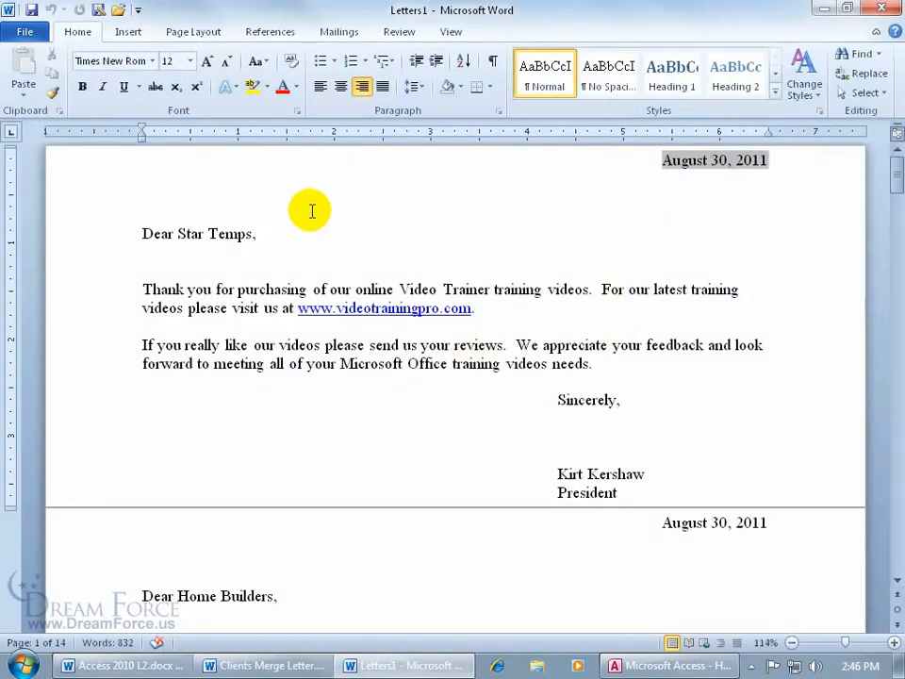
left_click_drag(898, 177, 897, 204)
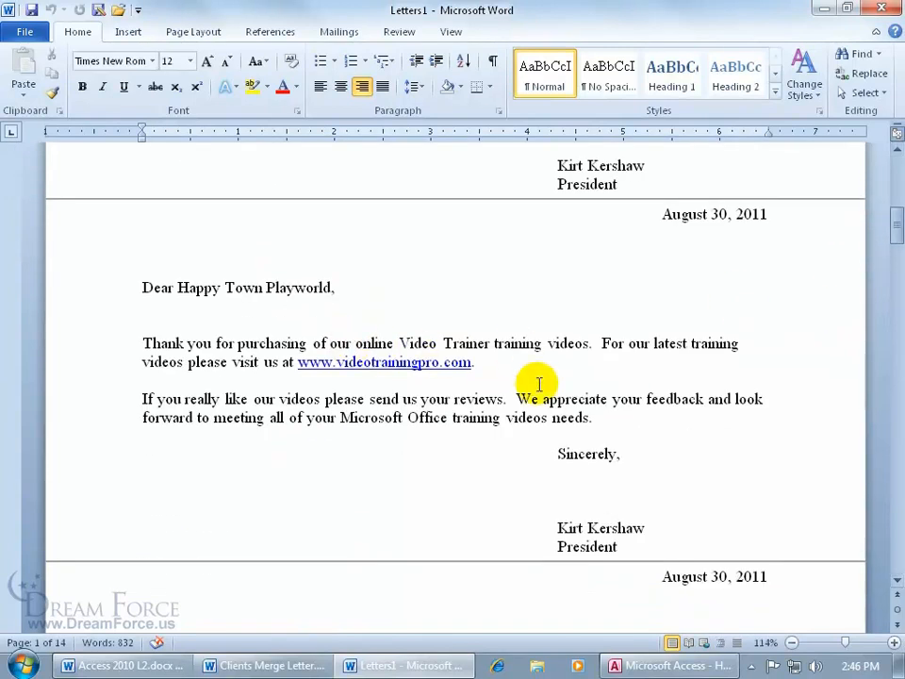
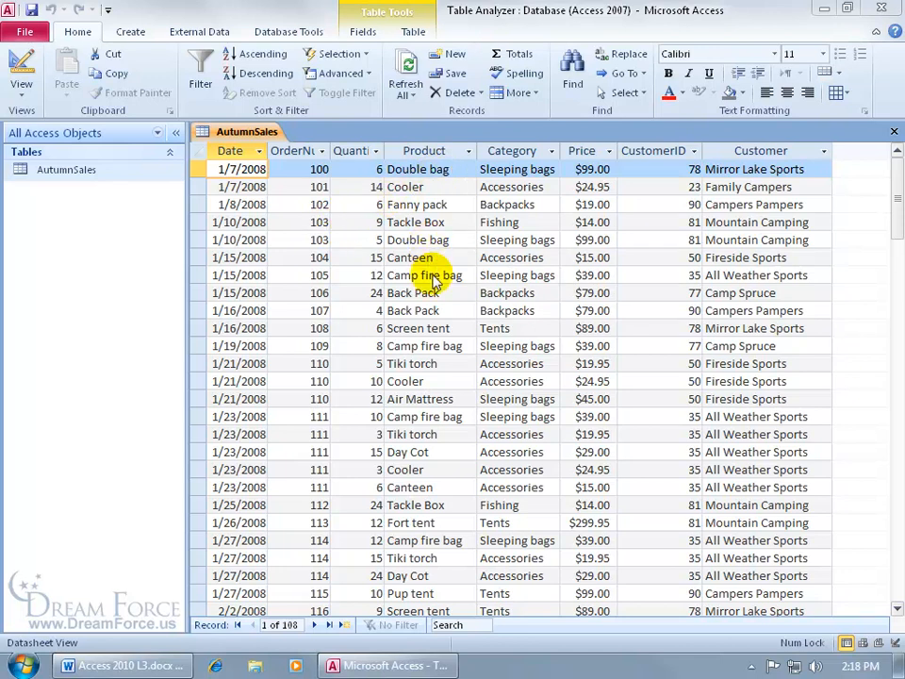
Start the Table Analyzer, pass the introductory pages, and choose AutumnSales as the table to split.
left_click(81, 169)
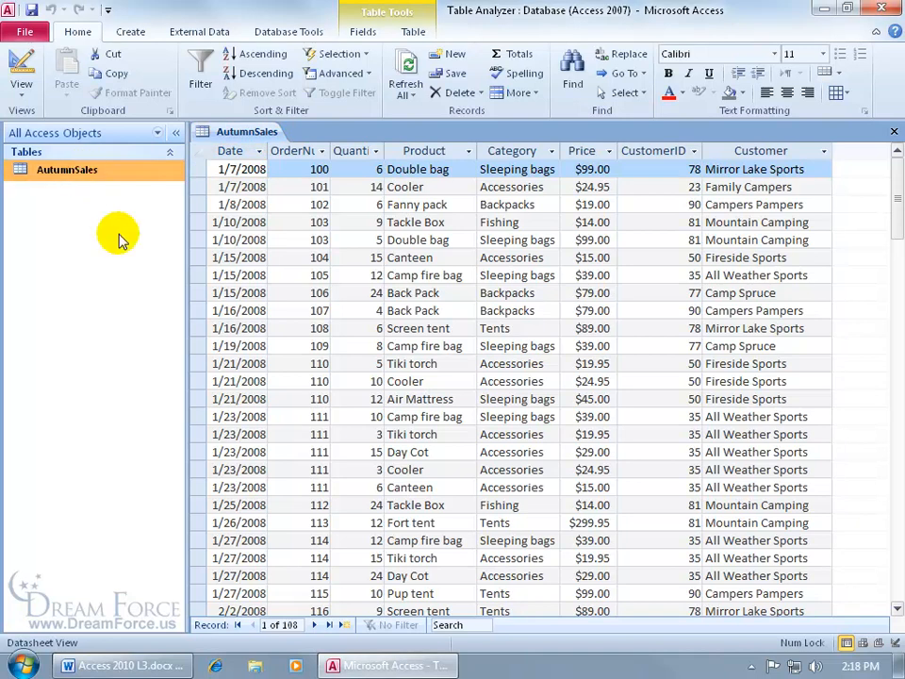
left_click(283, 36)
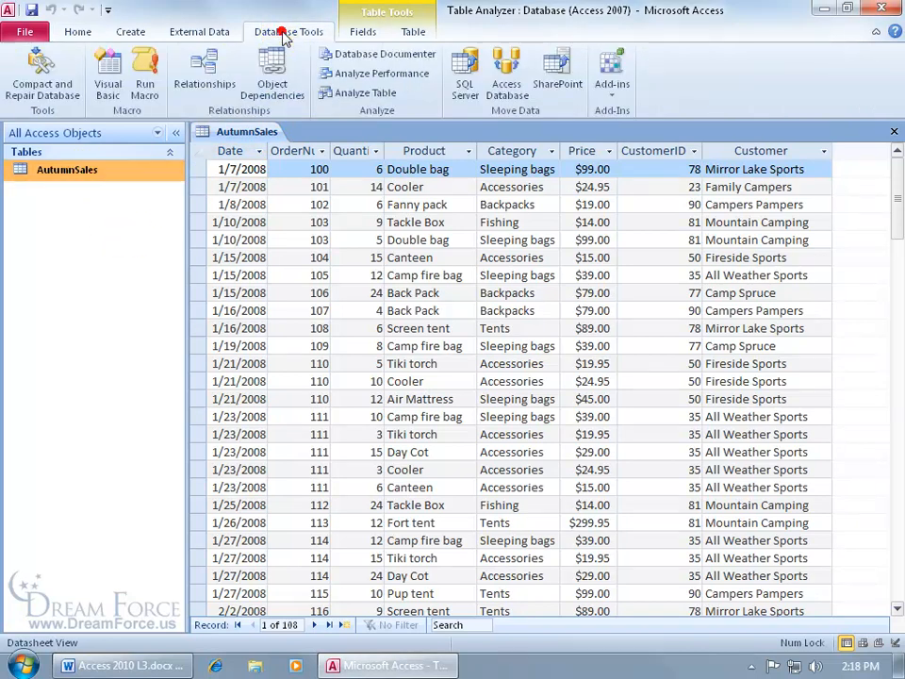
left_click(364, 92)
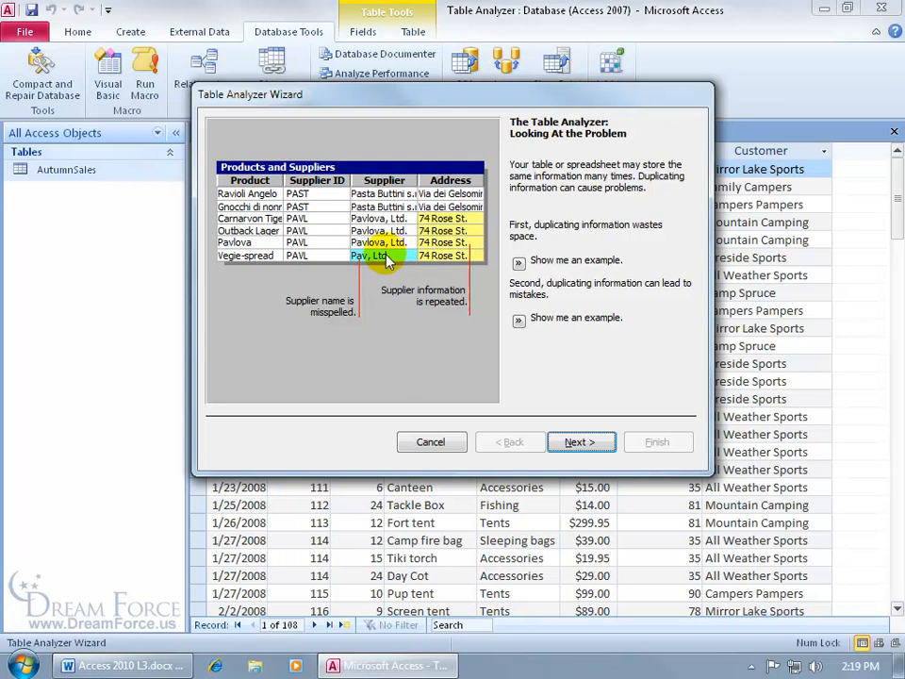
left_click(573, 441)
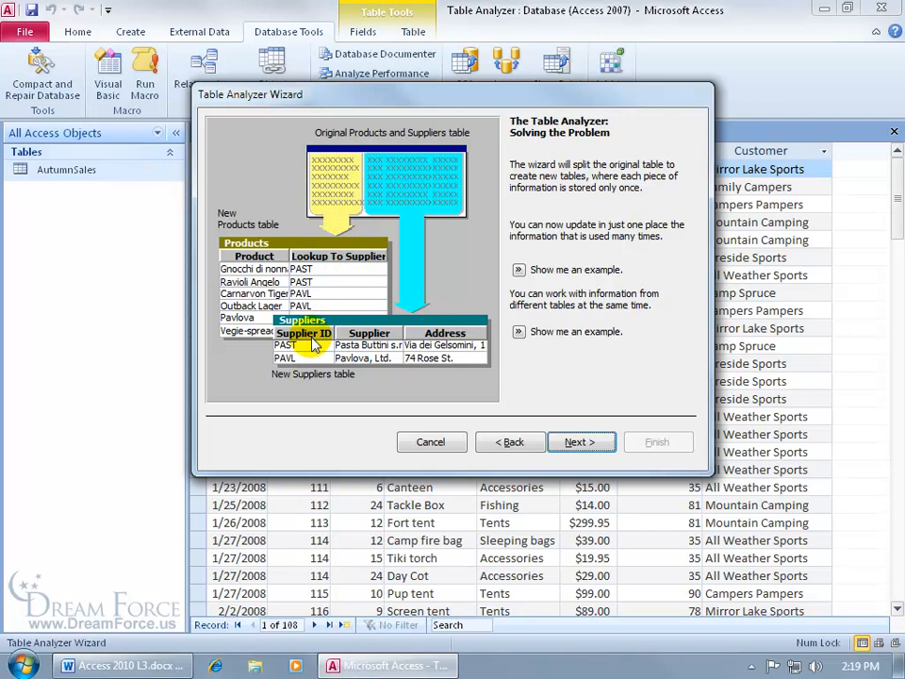
left_click(582, 445)
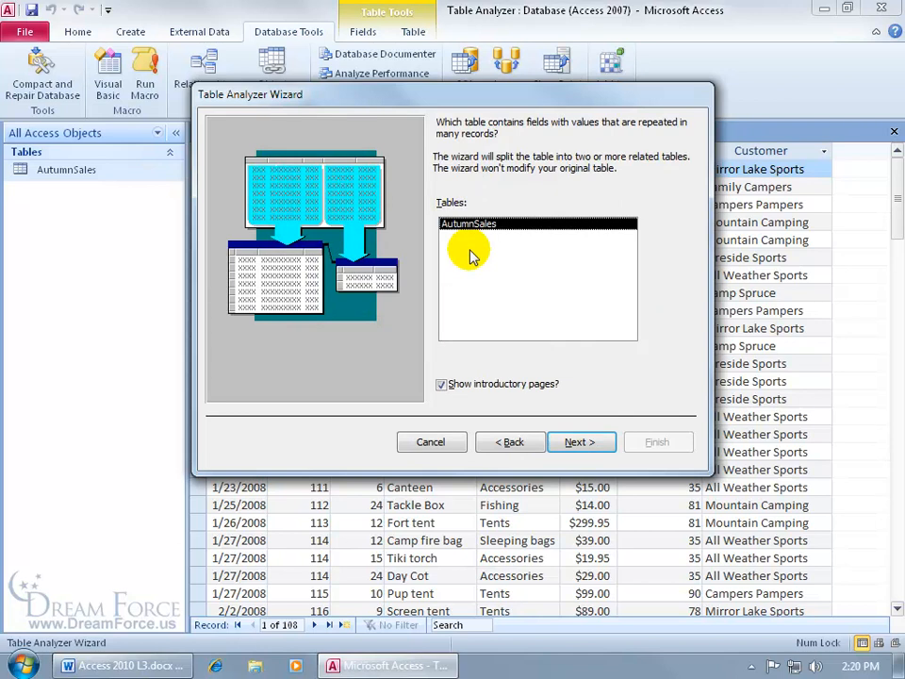
left_click(582, 441)
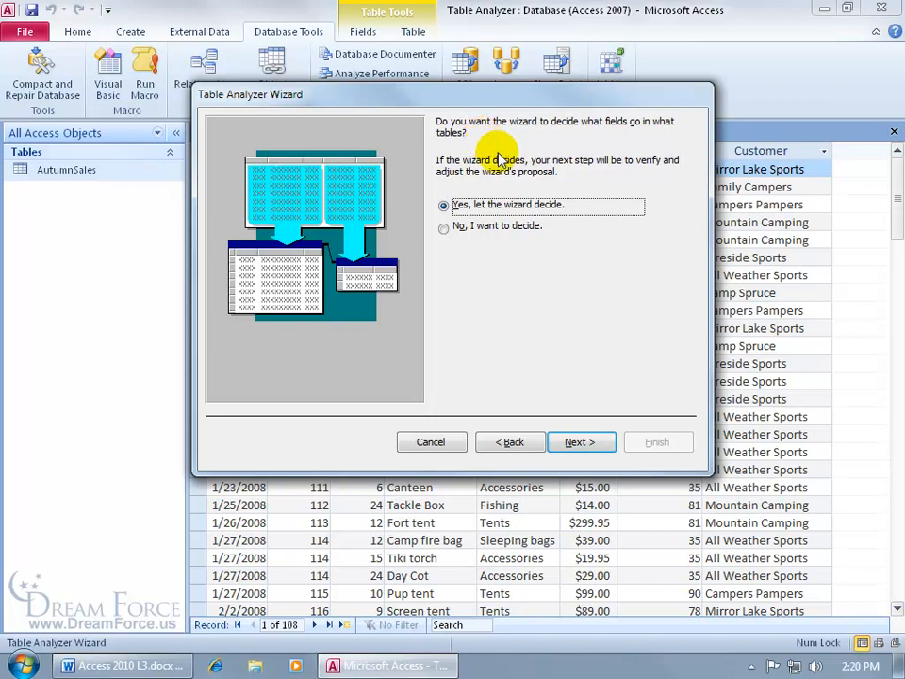
Choose to decide the field grouping manually, and split CustomerID from Table1 into a new table named tblCustomers.
left_click(500, 226)
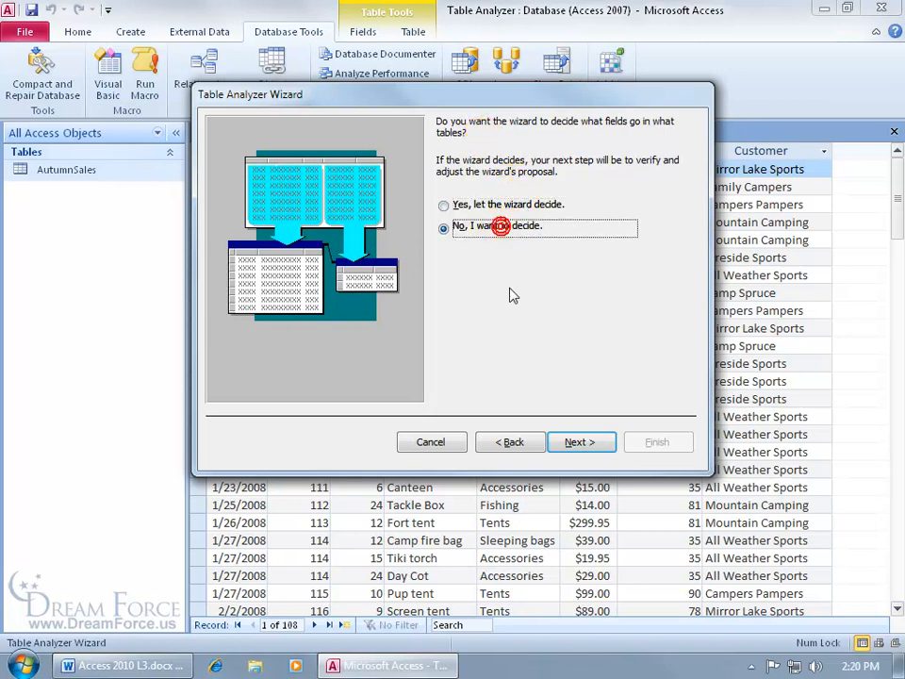
left_click(579, 442)
left_click_drag(284, 302, 281, 352)
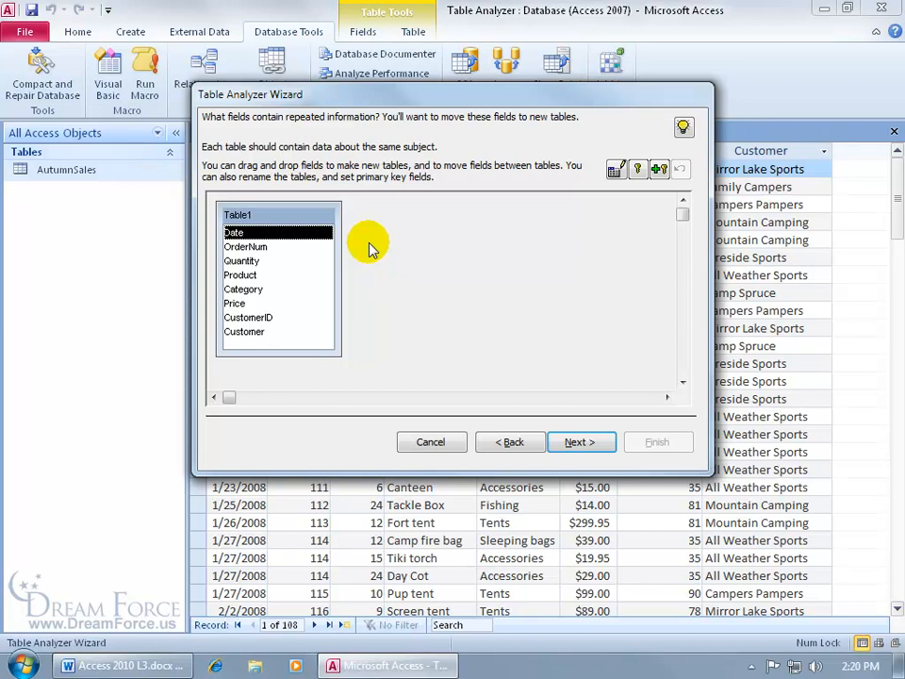
left_click(269, 316)
left_click_drag(273, 318, 483, 285)
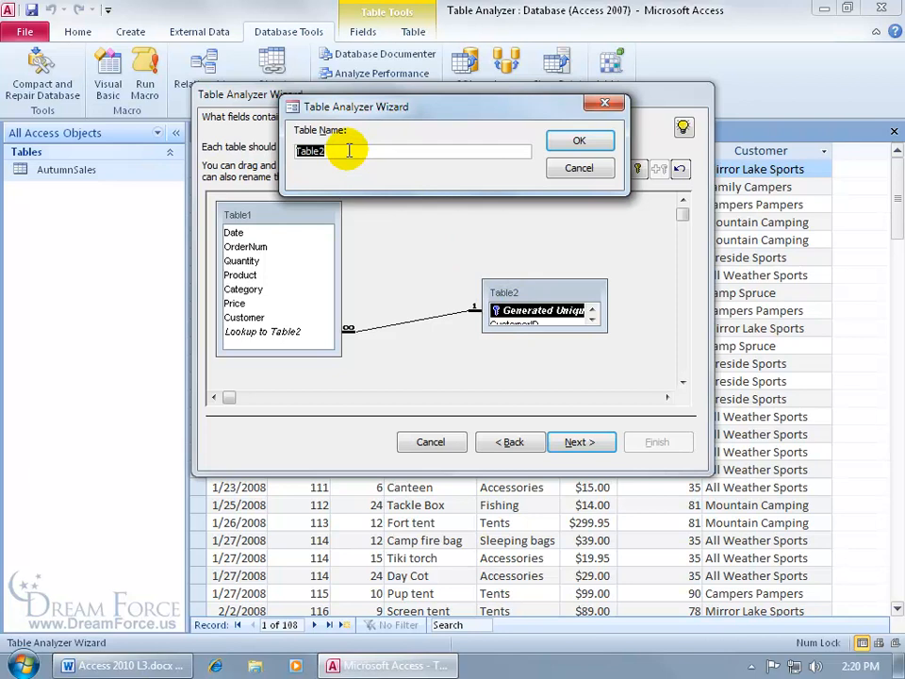
type("tblCustomers")
key("Return")
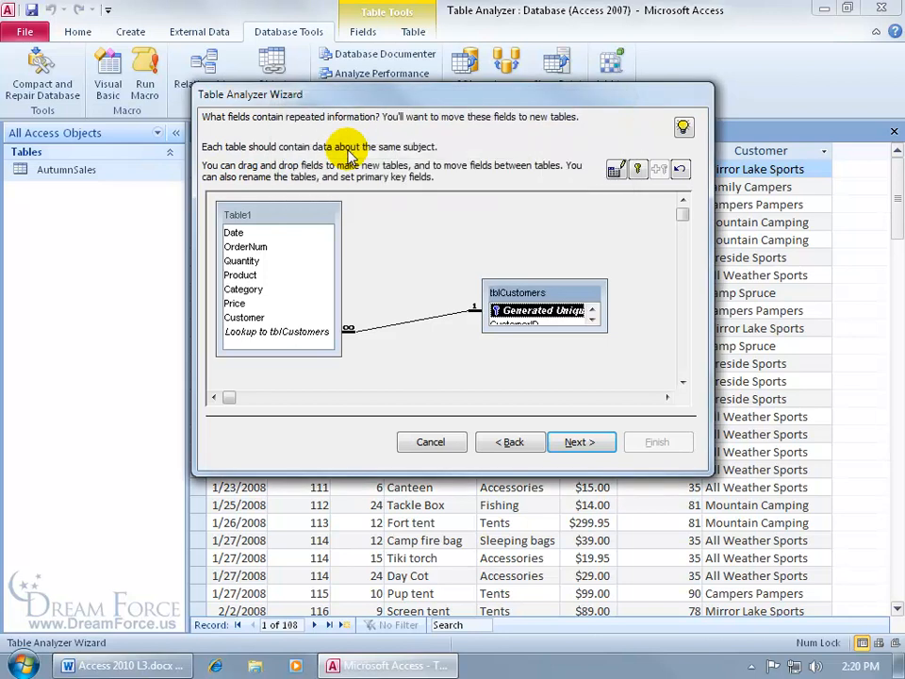
Make CustomerID the primary key of tblCustomers and move the Customer field from Table1 into it.
left_click_drag(523, 329, 522, 343)
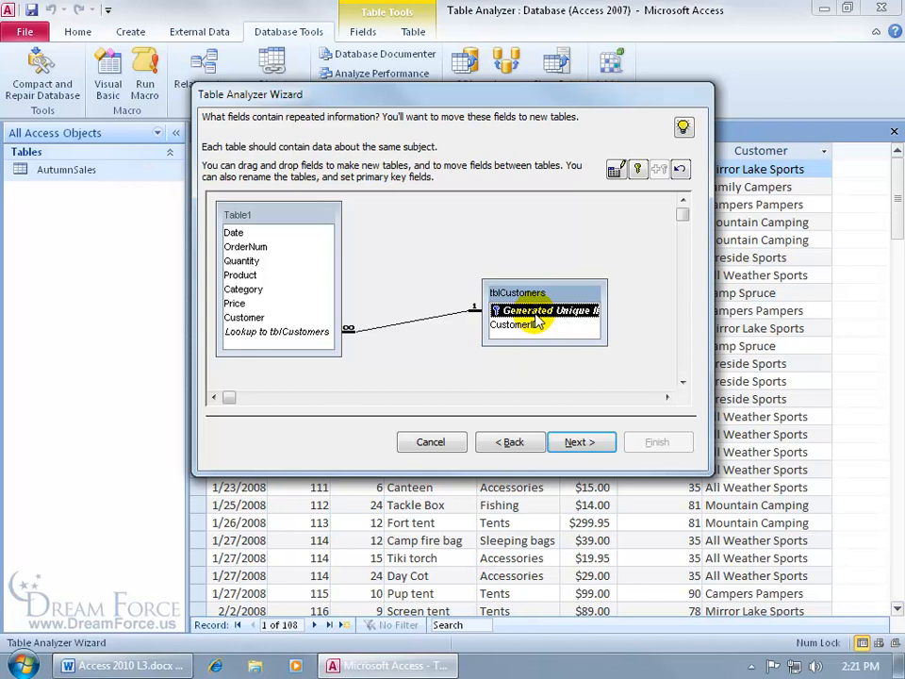
left_click(530, 326)
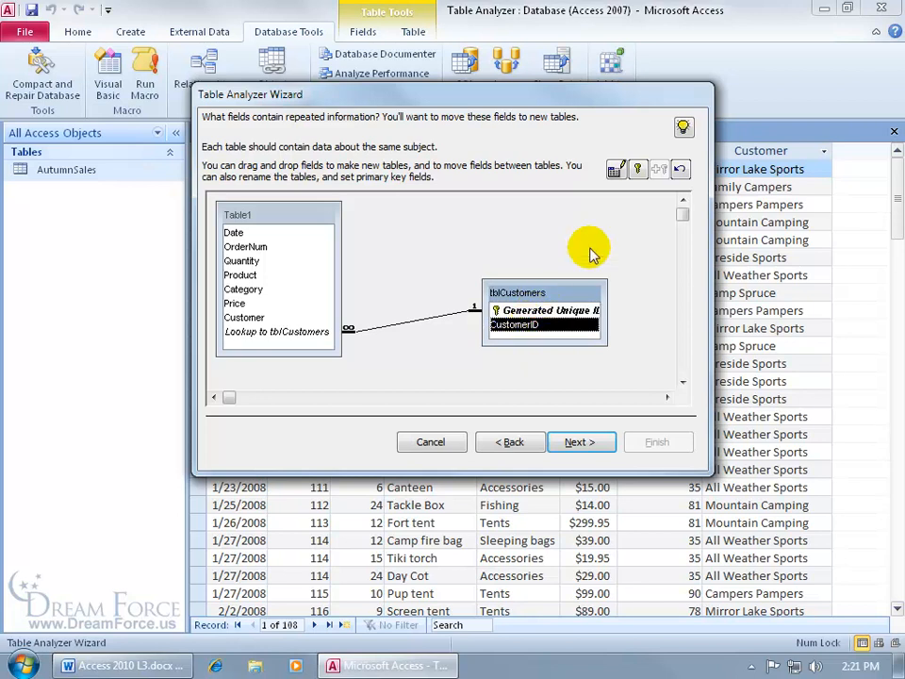
left_click(637, 168)
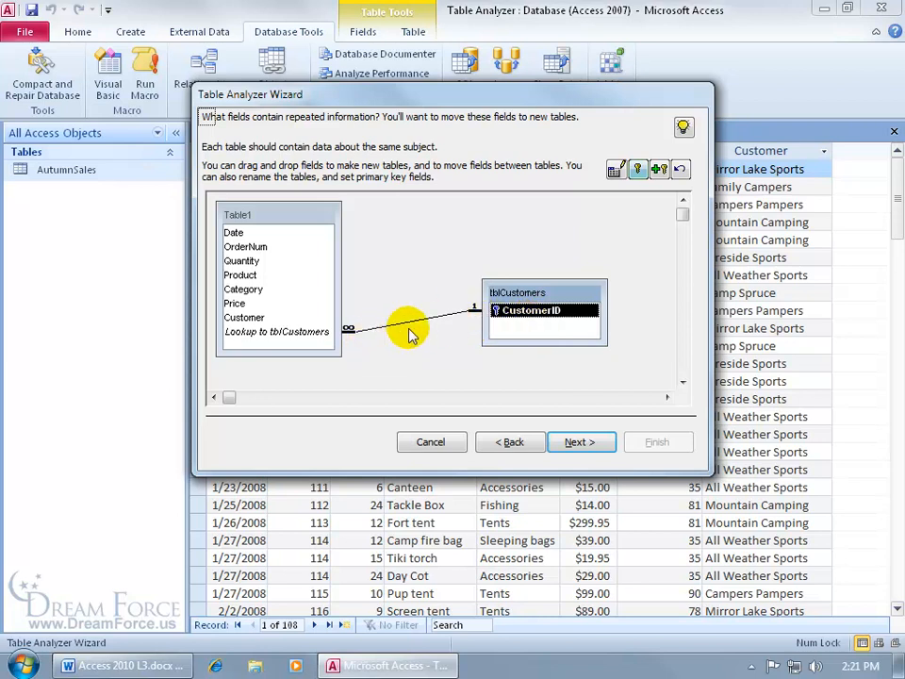
left_click(283, 317)
left_click_drag(282, 317, 543, 324)
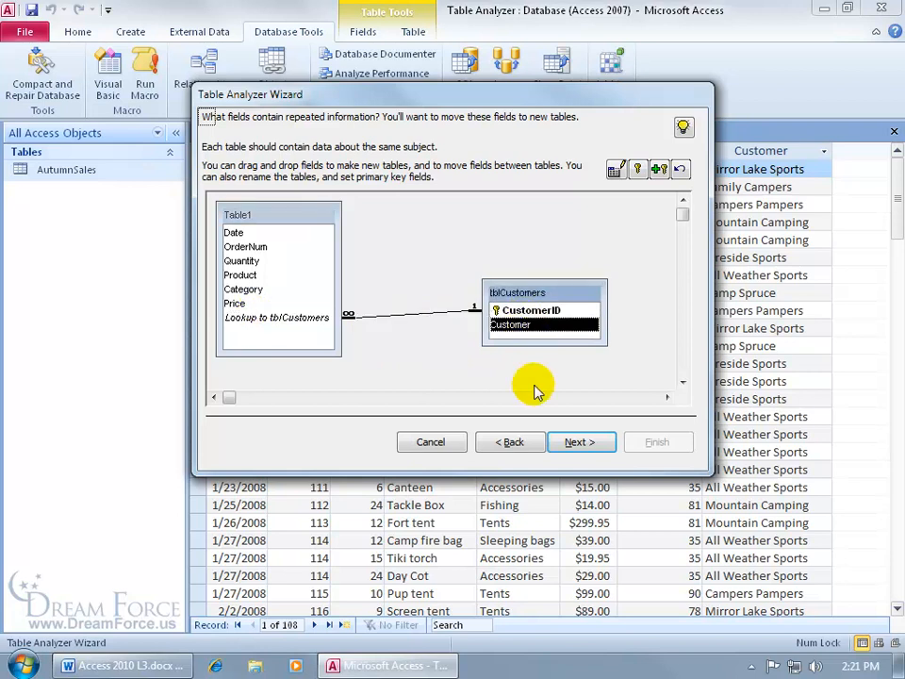
Split the Product field from Table1 into a new table named tblProducts, and move tblCustomers clear of it.
left_click(240, 274)
left_click_drag(240, 274, 432, 243)
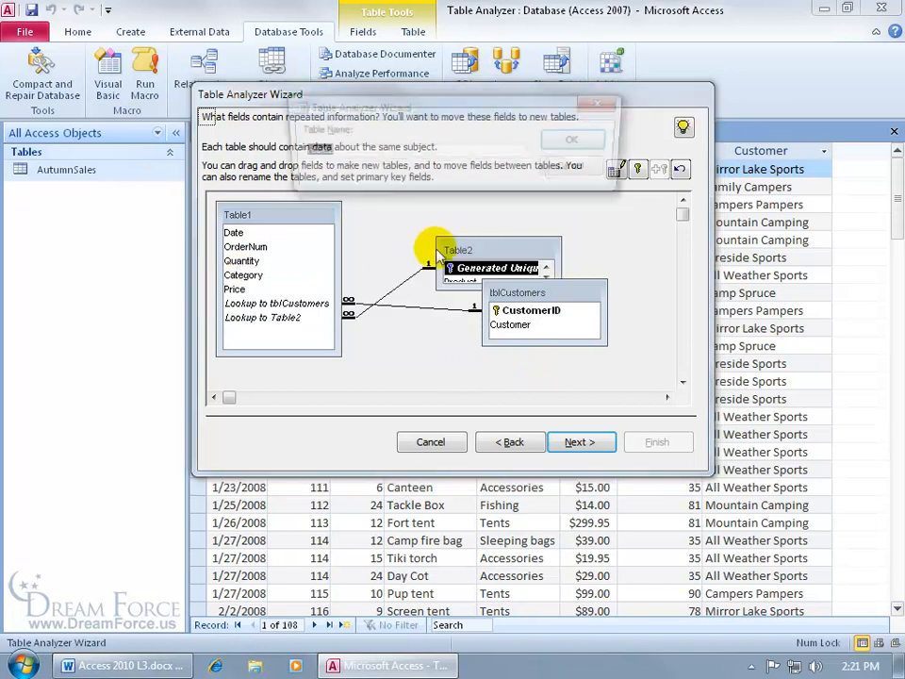
type("tblProducts")
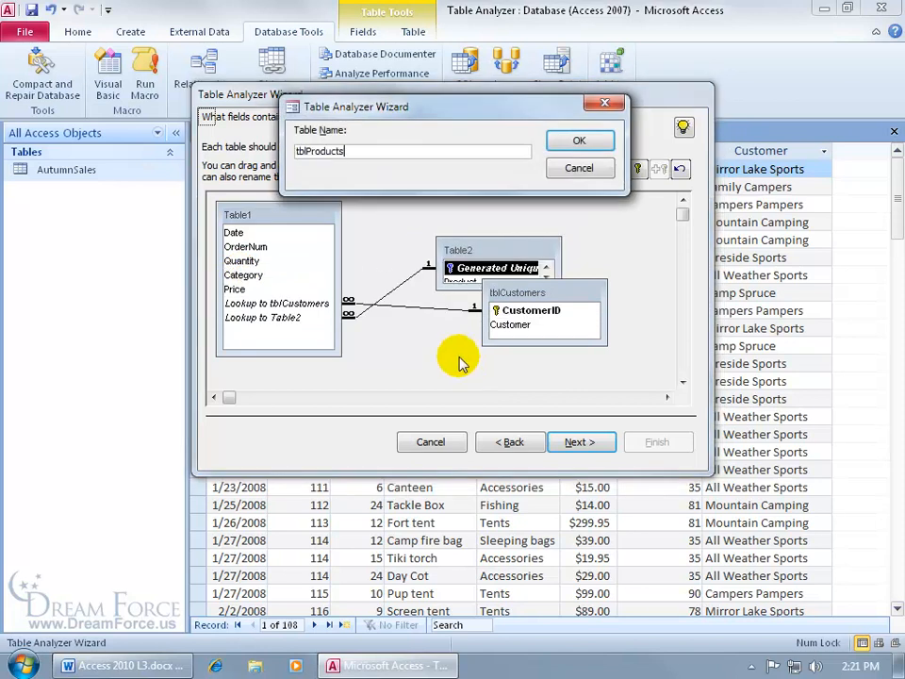
key("Return")
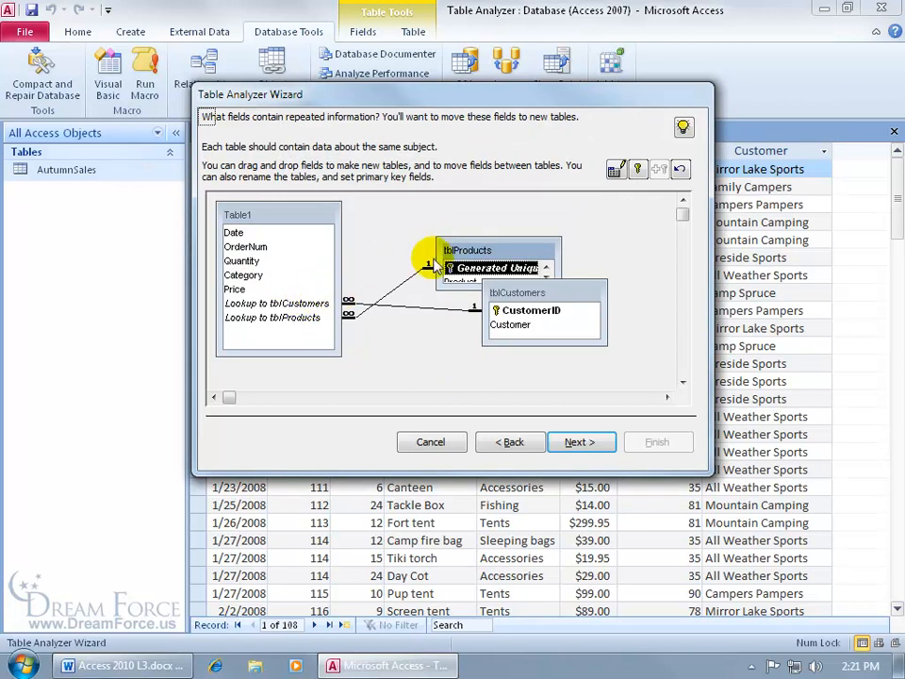
left_click_drag(535, 294, 521, 322)
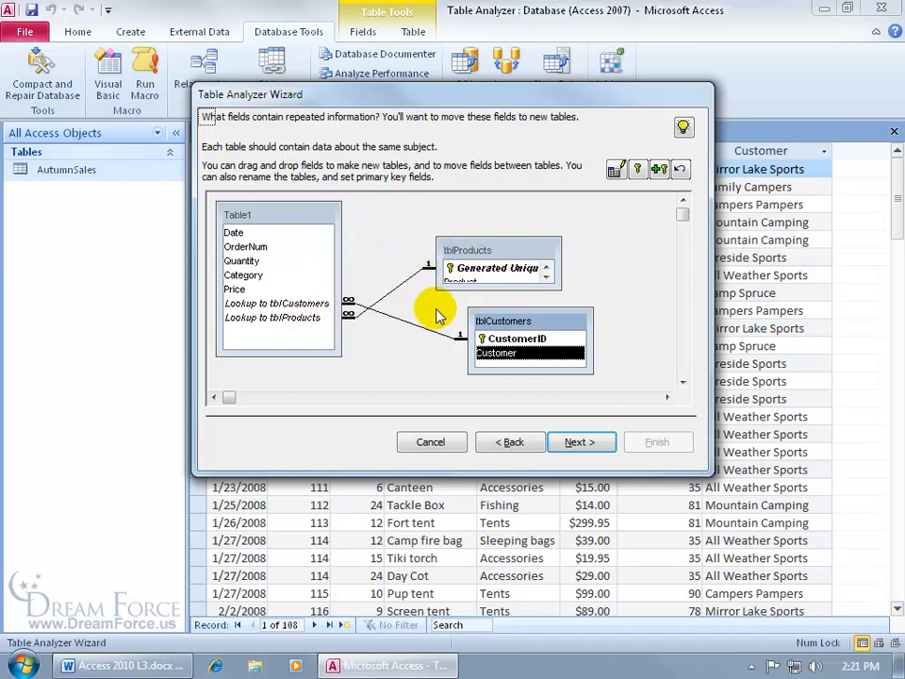
Return to the grouping choice and let the wizard decide which fields go in which tables.
left_click(512, 443)
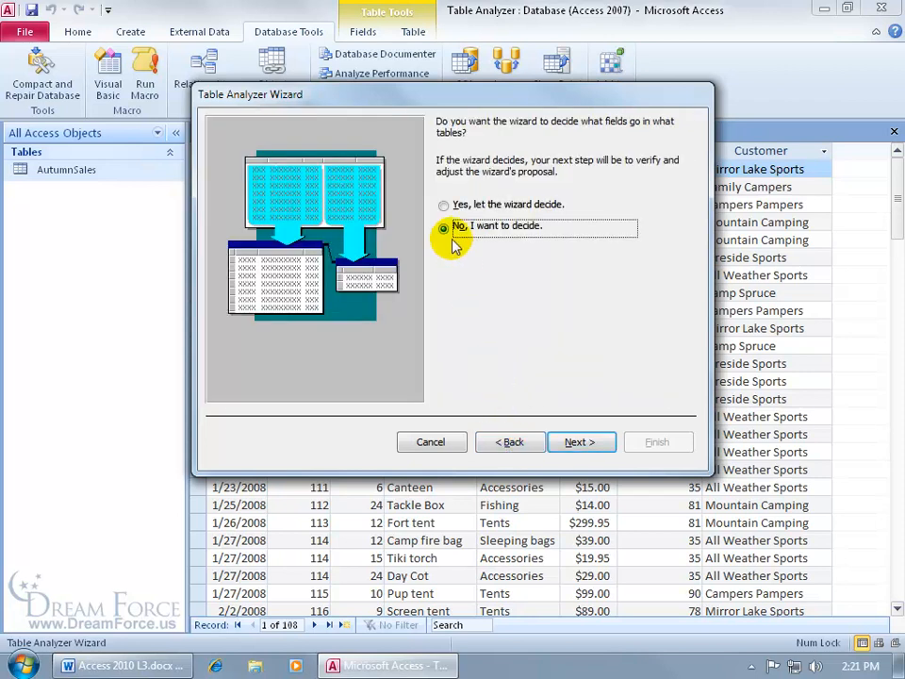
left_click(445, 205)
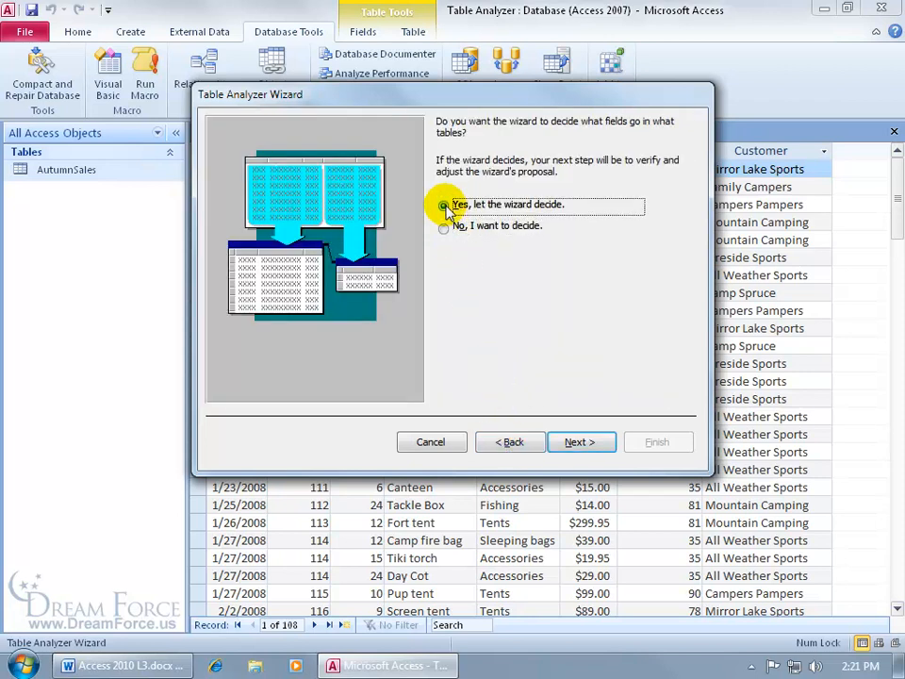
left_click(579, 440)
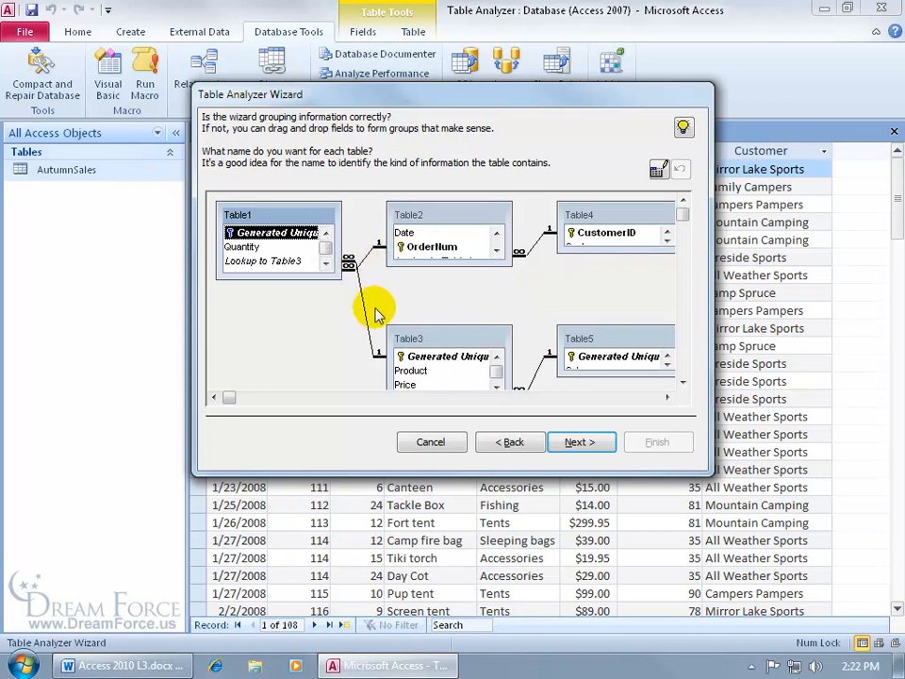
Rearrange and enlarge the proposed tables so Table3 and Table5 sit above Table2 and Table4 with all their fields showing.
left_click_drag(428, 343, 409, 236)
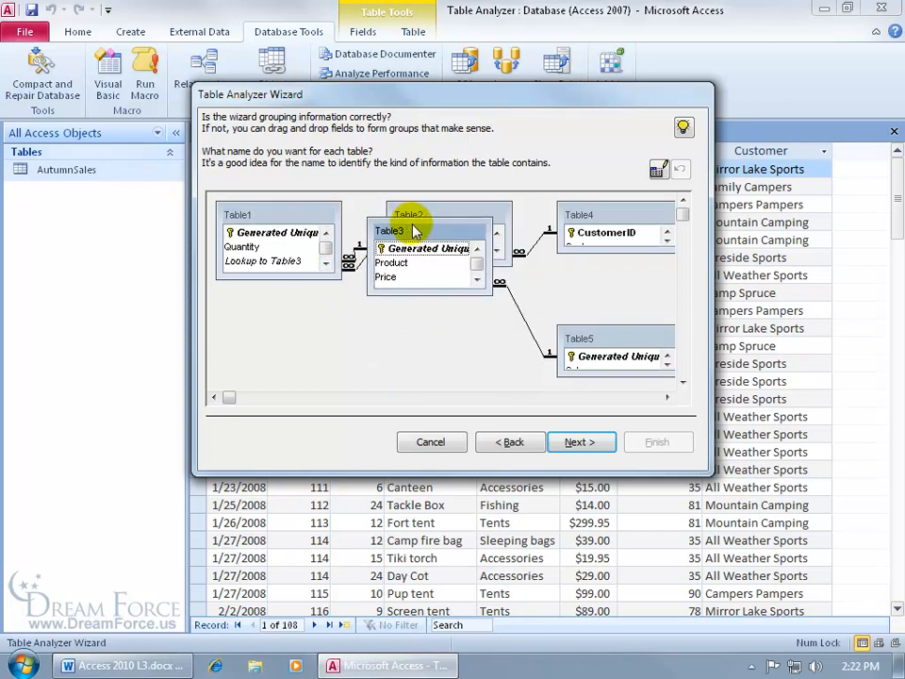
left_click_drag(494, 209, 473, 327)
left_click_drag(621, 338, 635, 321)
left_click_drag(550, 223, 579, 221)
left_click_drag(430, 233, 423, 211)
left_click_drag(401, 271, 410, 284)
left_click_drag(575, 251, 574, 264)
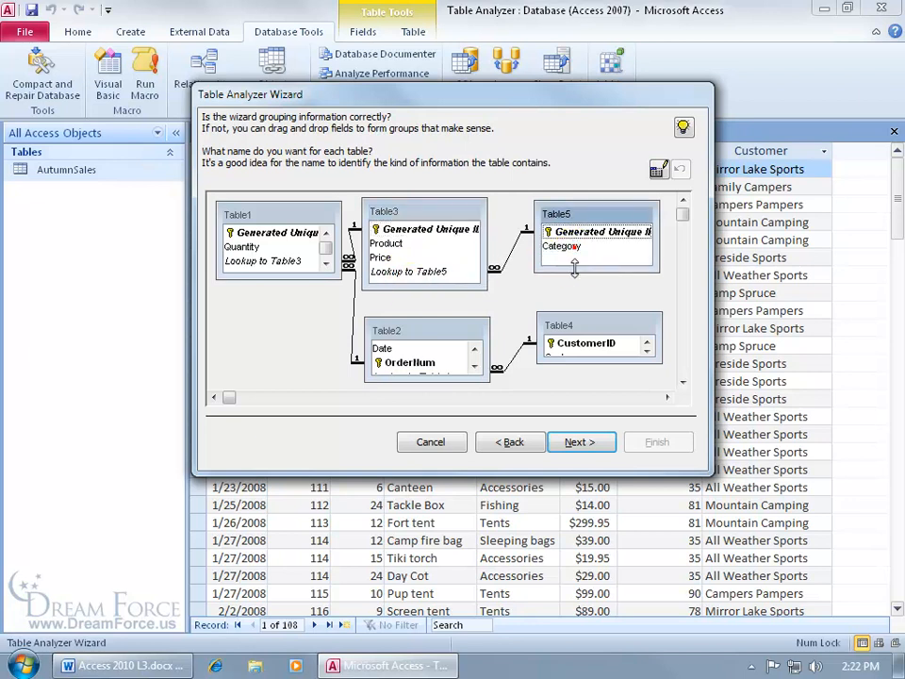
left_click_drag(432, 317, 430, 300)
left_click_drag(590, 364, 586, 375)
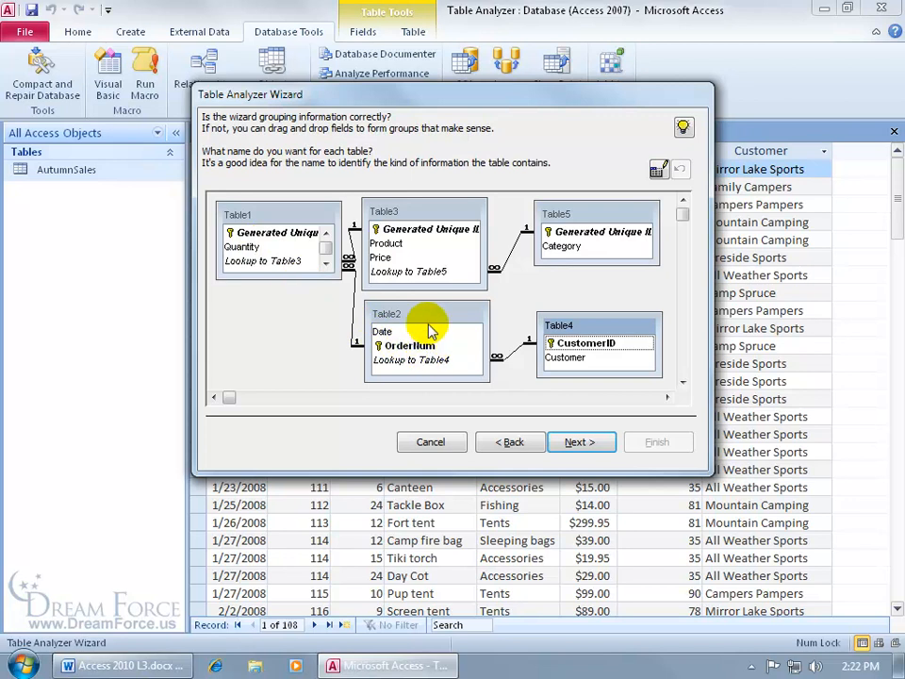
Try moving Quantity from Table1 into Table2 and deleting Table1, and undo the field move.
left_click_drag(236, 247, 403, 343)
left_click(267, 217)
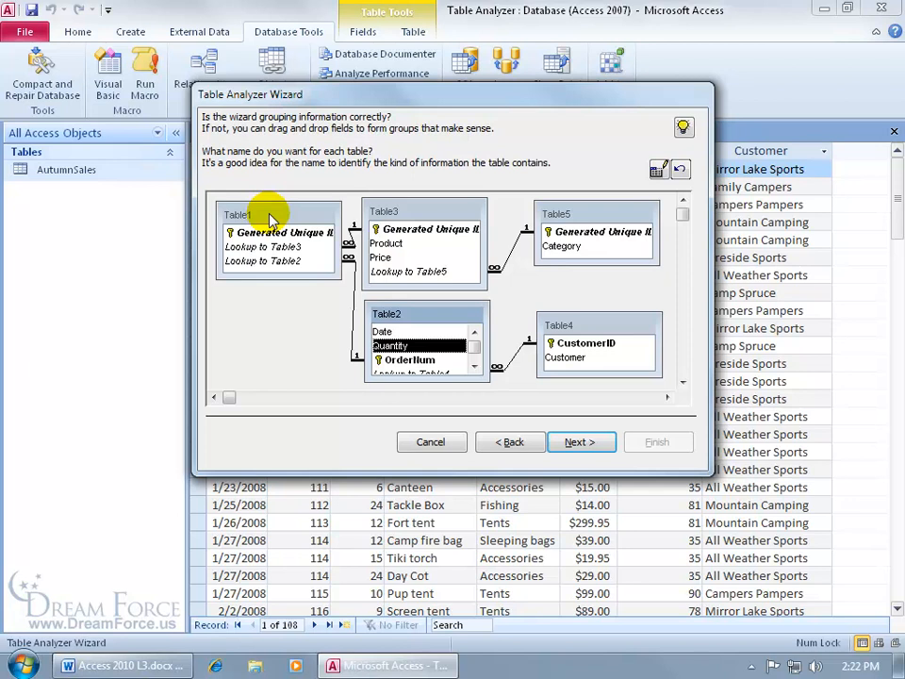
left_click(271, 219)
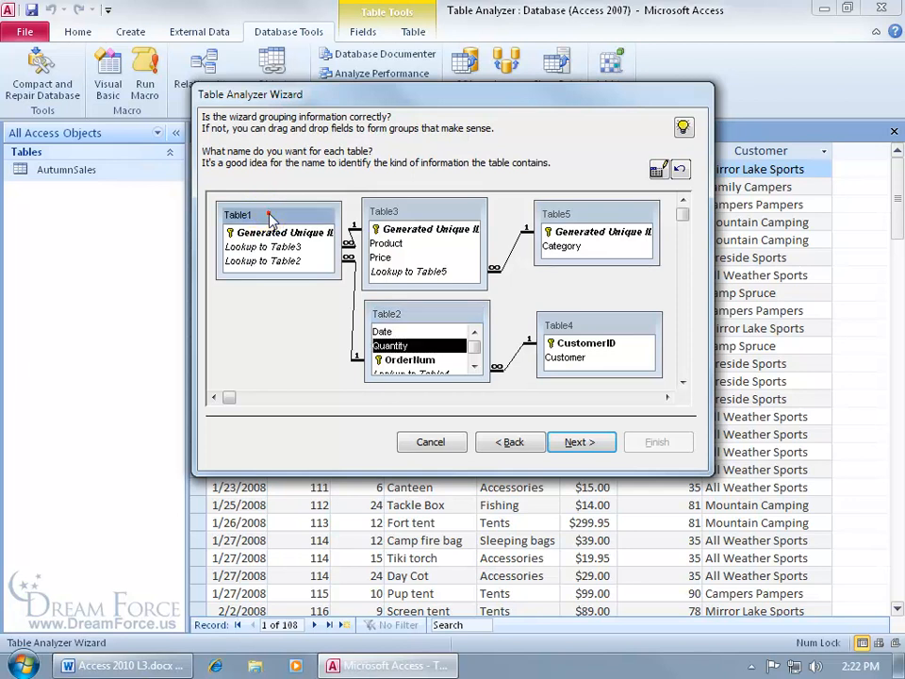
key("Delete")
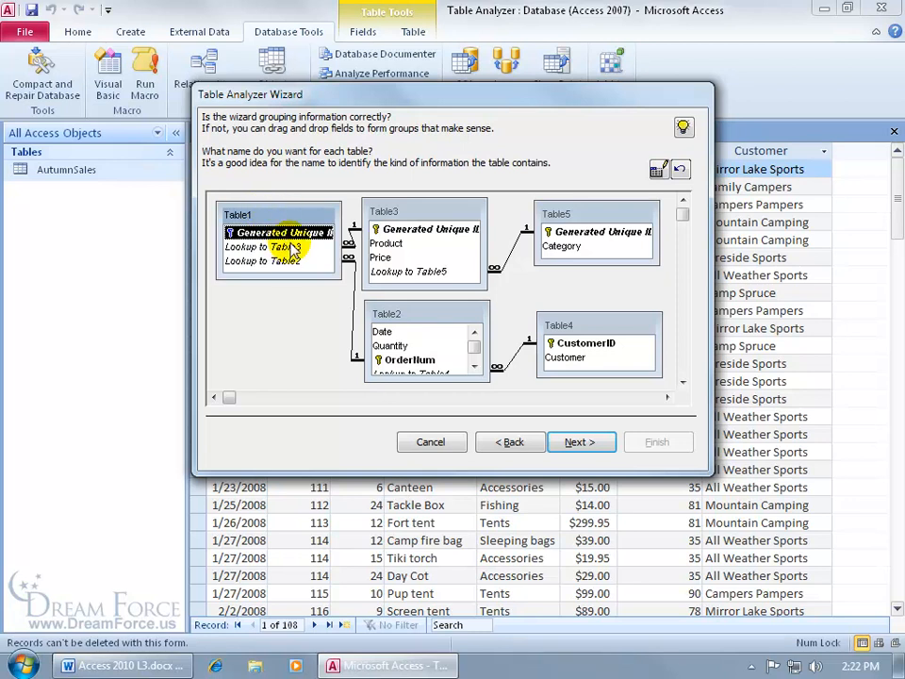
left_click(681, 171)
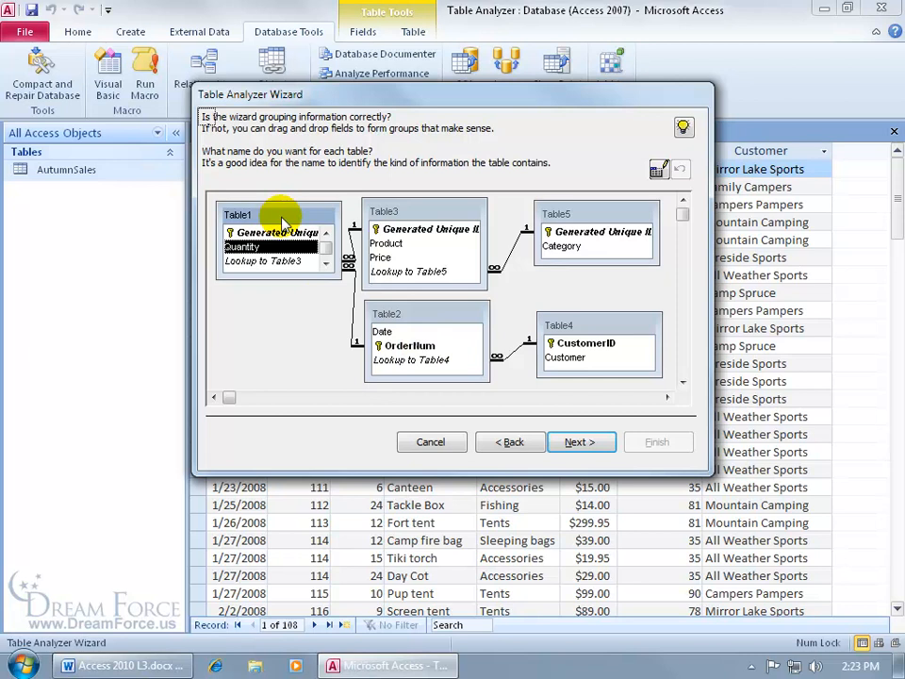
Rename Table1, which holds the Quantity field, as tblOrderDetails.
left_click(658, 171)
type("tbl")
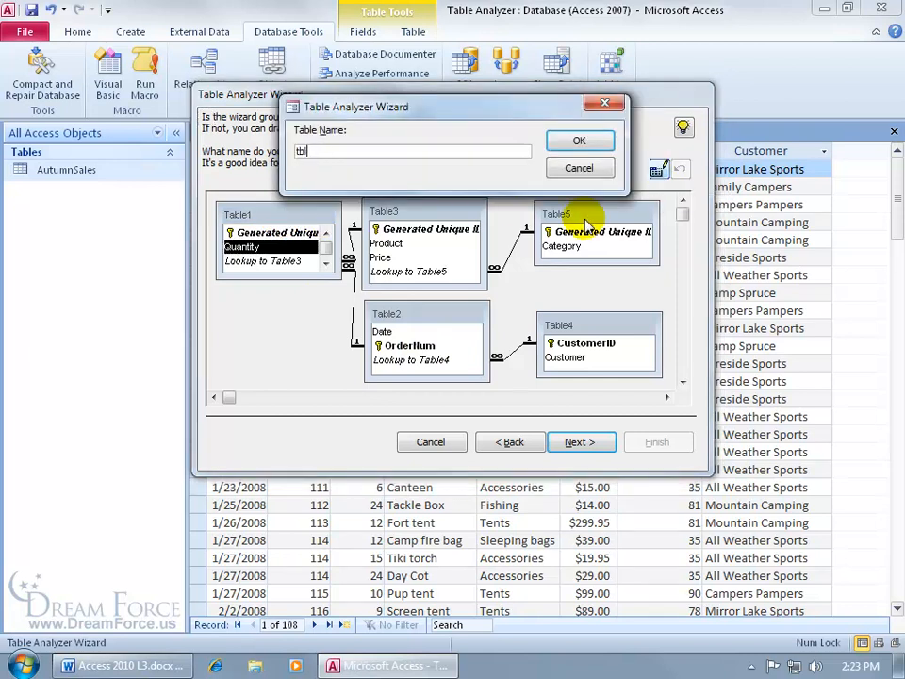
type("OrderDetails")
key("Return")
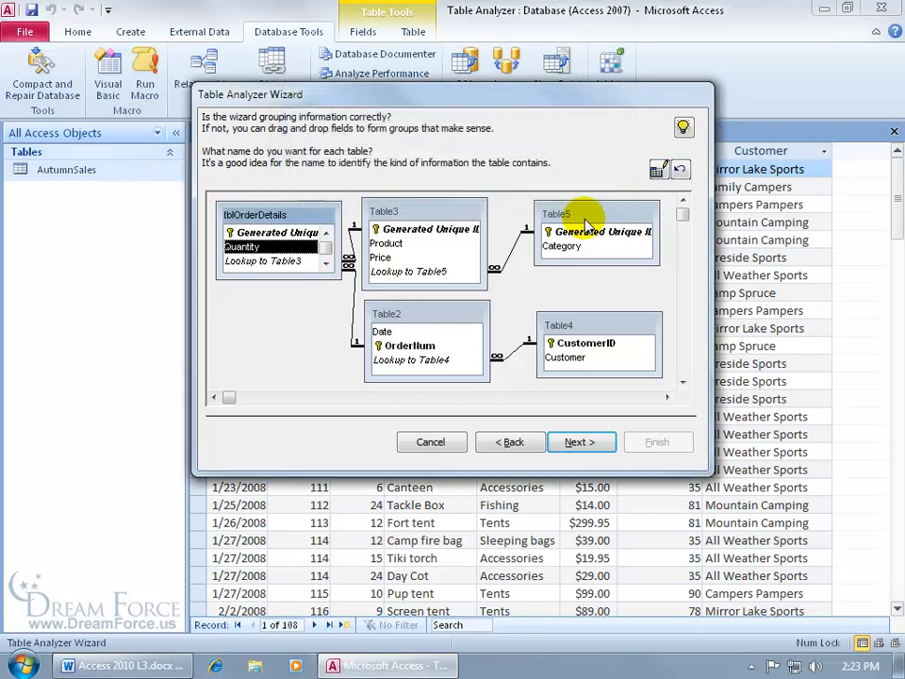
Rename Table2, which holds the Date and OrderNum fields, as tblOrders.
left_click(450, 314)
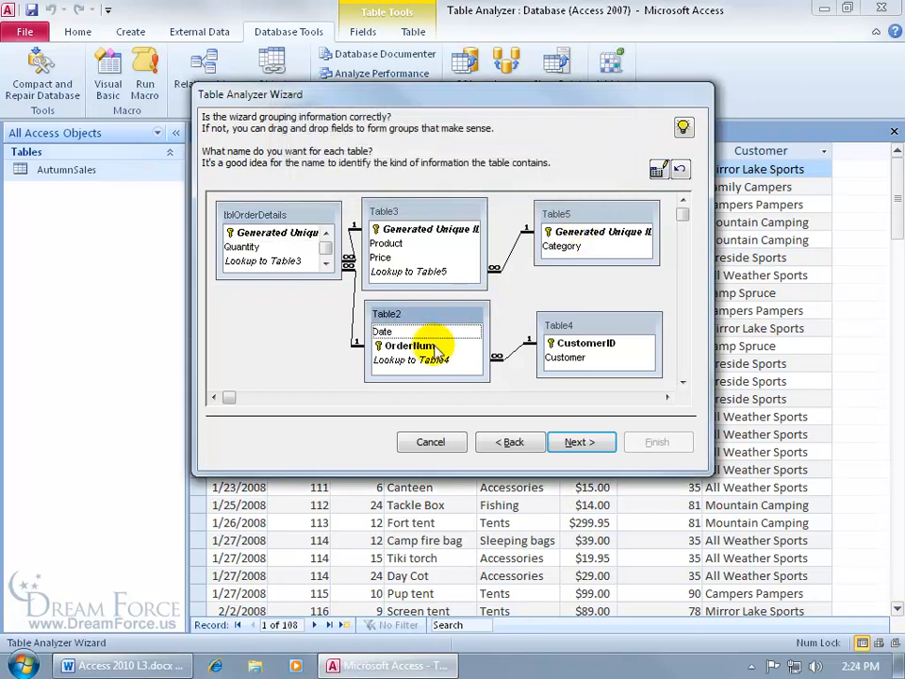
left_click(659, 169)
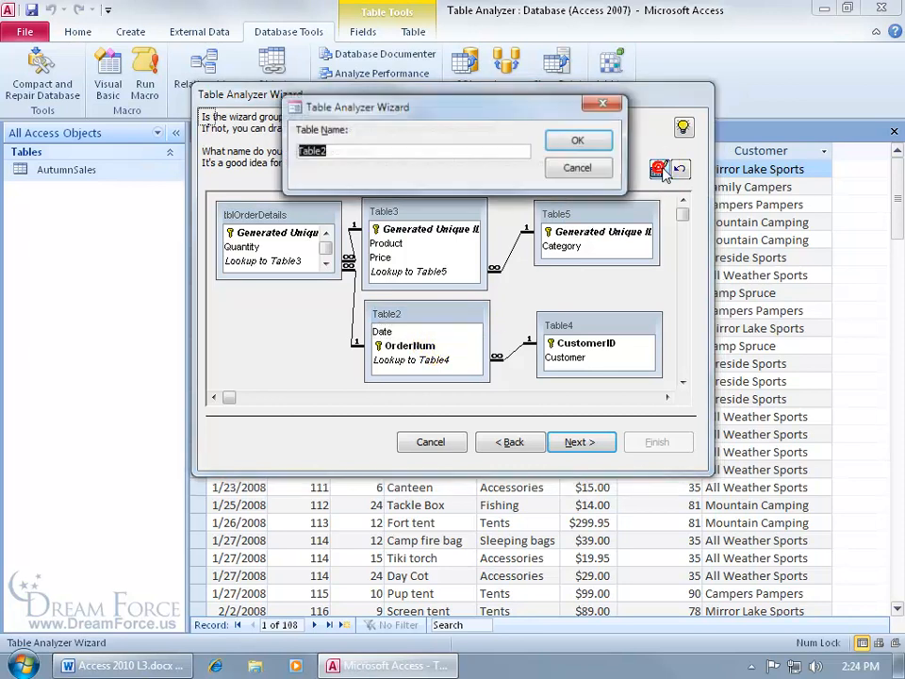
type("tblOrders")
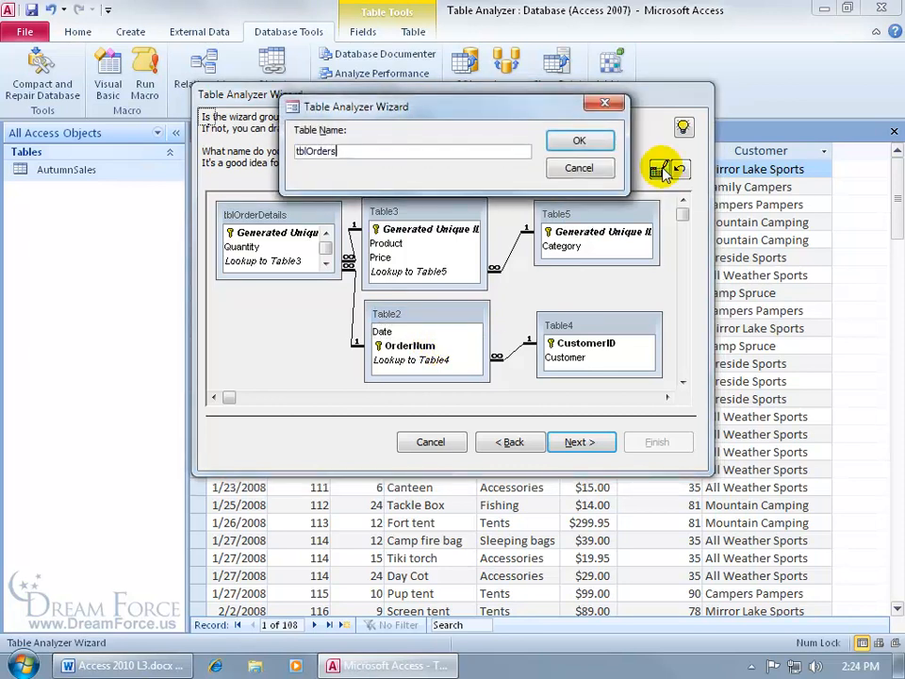
key("Return")
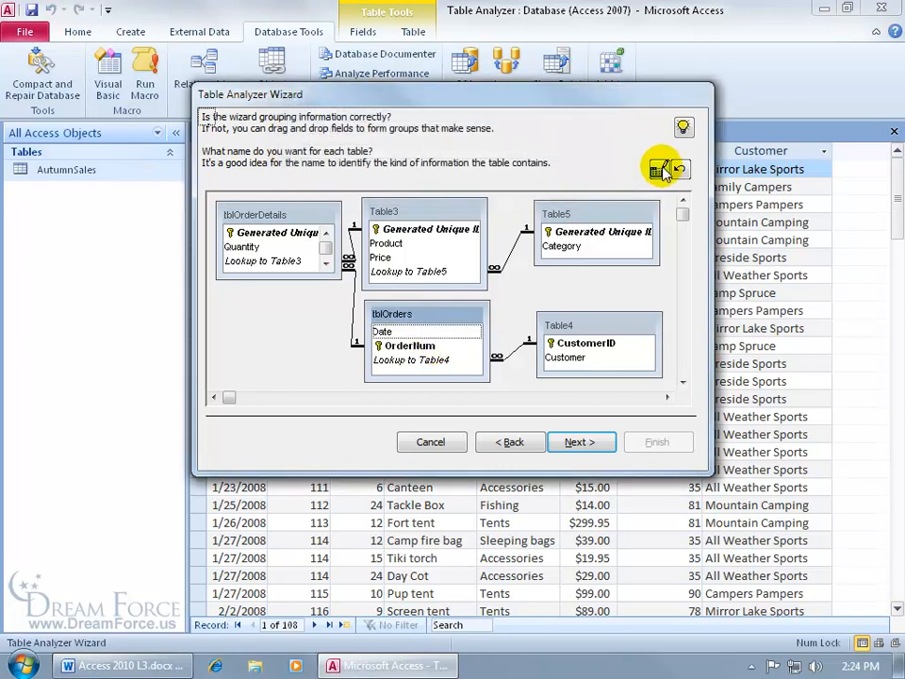
Rename Table3, which holds the Product and Price fields, as tblProducts.
left_click(438, 211)
left_click(658, 169)
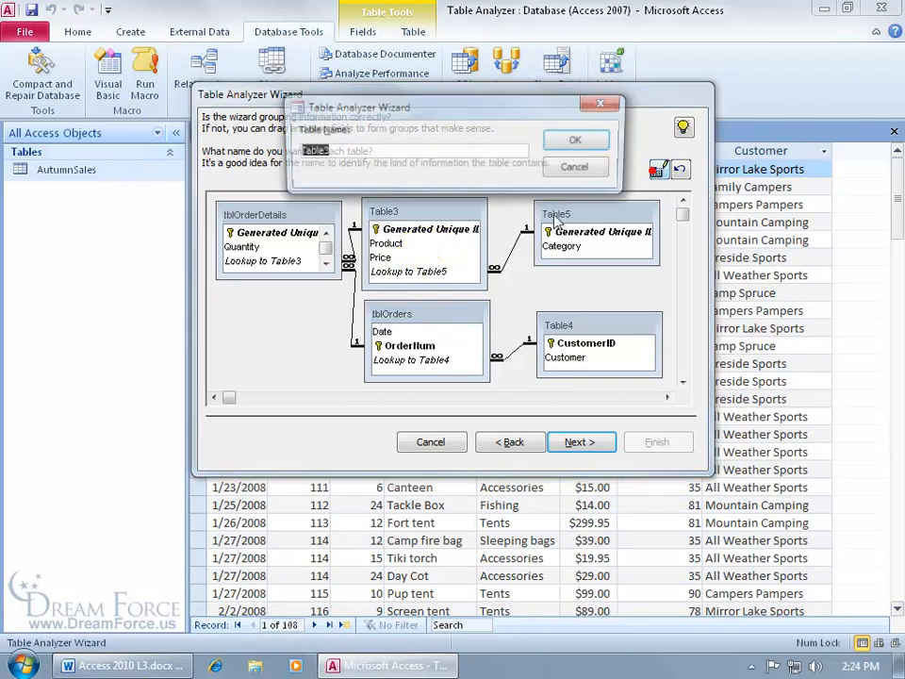
type("tblProducts")
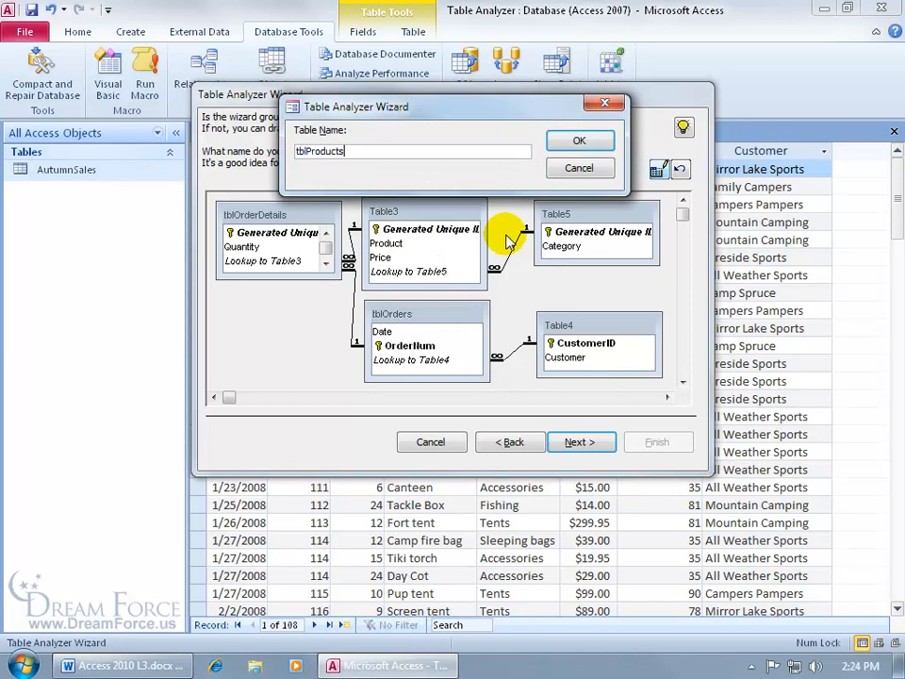
key("Return")
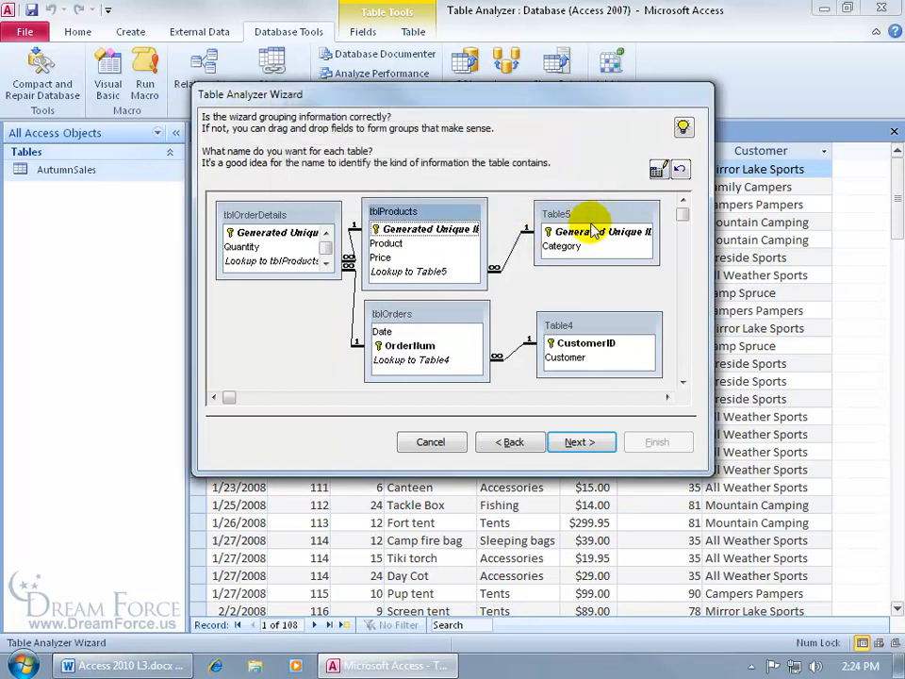
Rename Table5, which holds the Category field, as tblCategory.
left_click(590, 213)
left_click(658, 170)
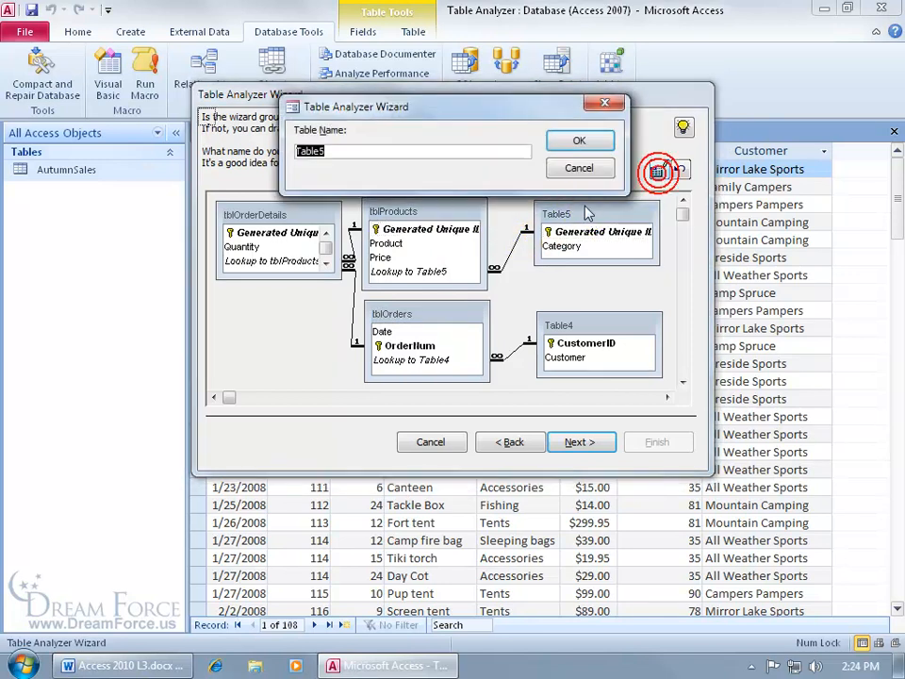
type("tblCategory")
key("Return")
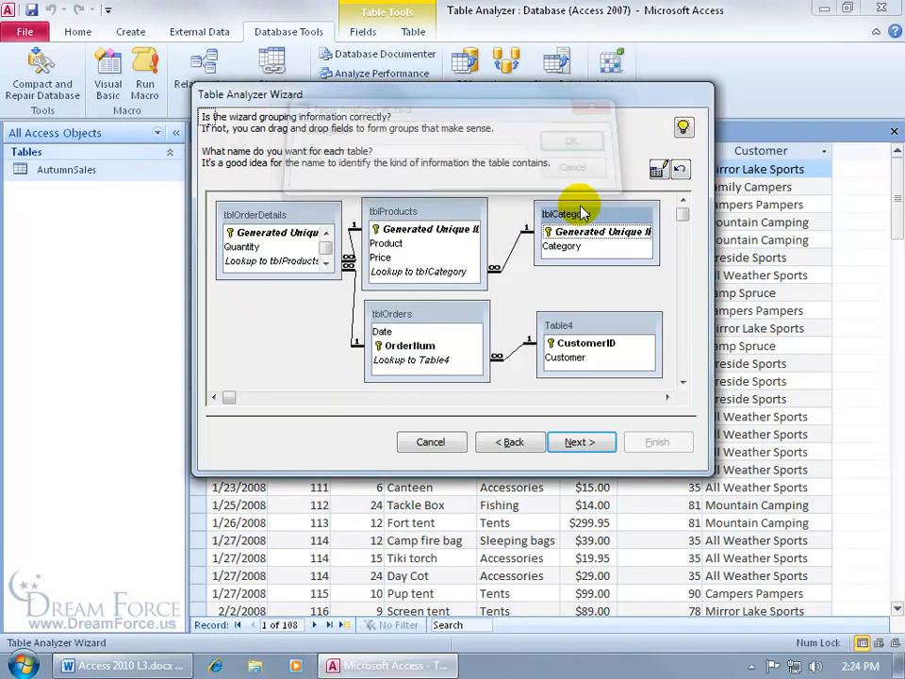
Rename Table4, which holds the CustomerID and Customer fields, as tblCustomers and continue to the primary key check.
left_click(603, 327)
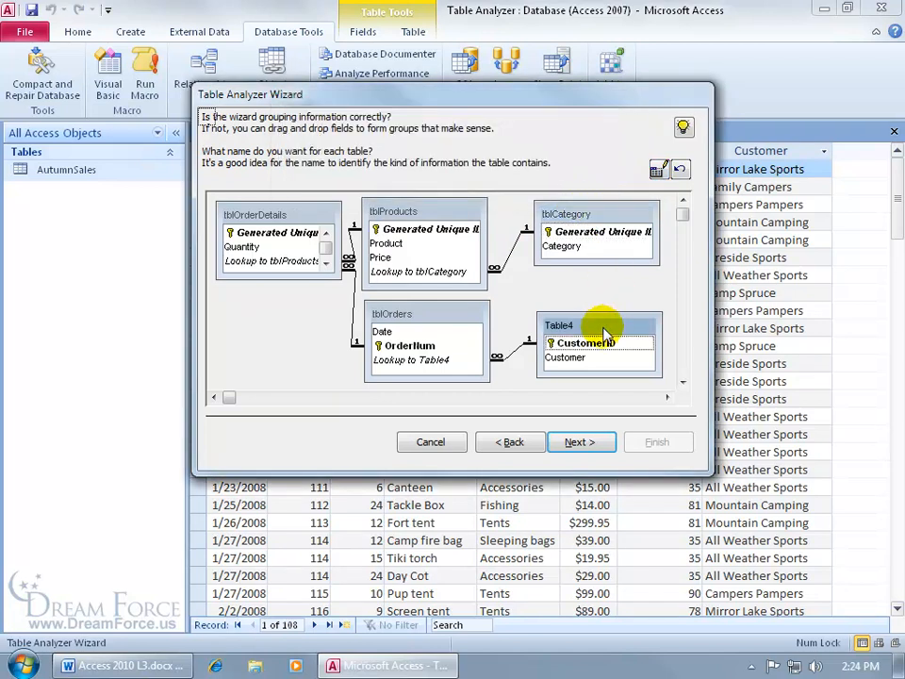
left_click(657, 170)
type("tblCustomers")
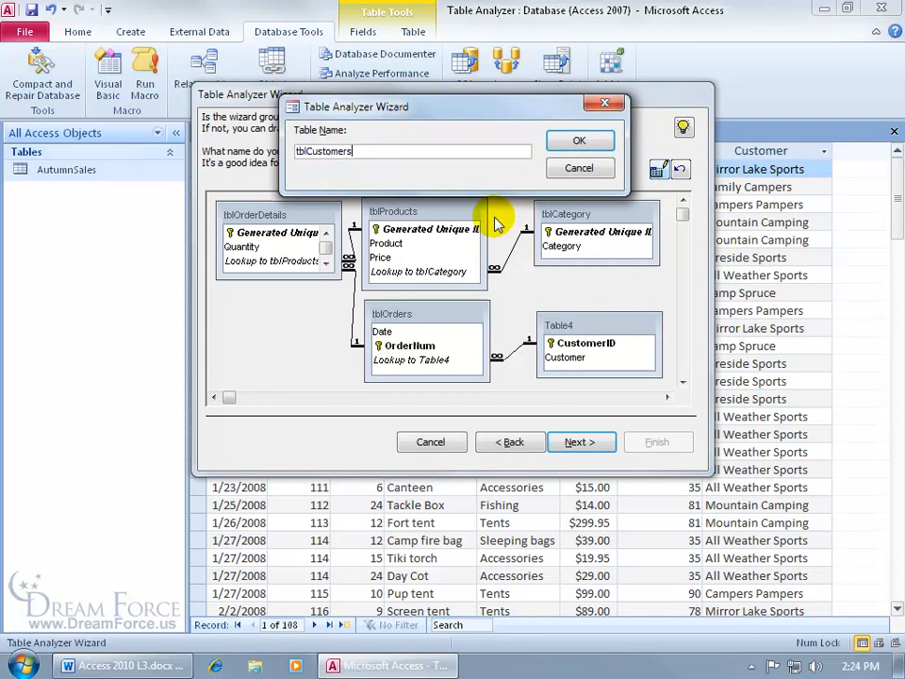
key("Return")
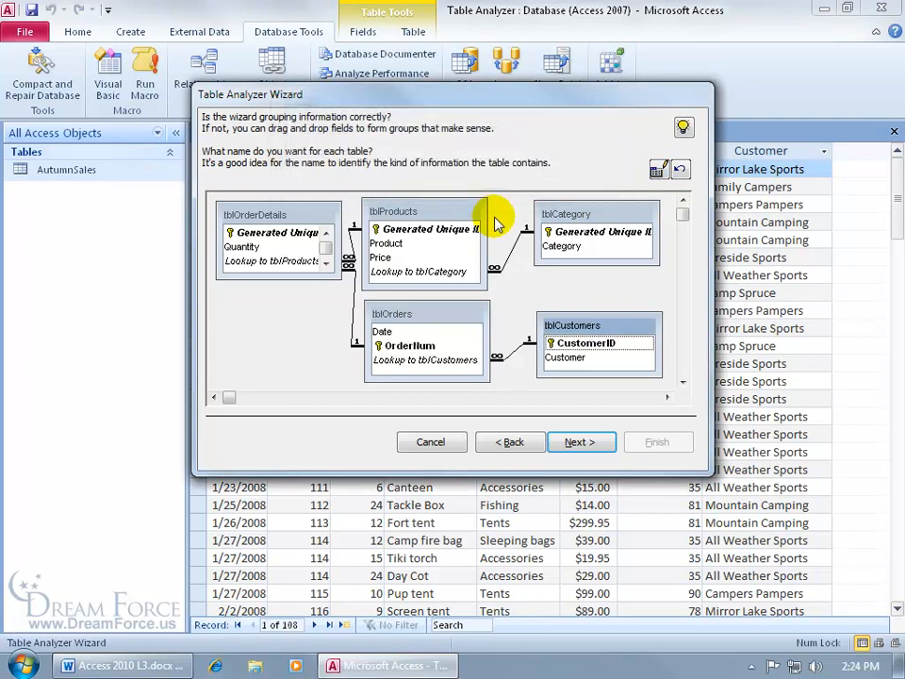
left_click(579, 442)
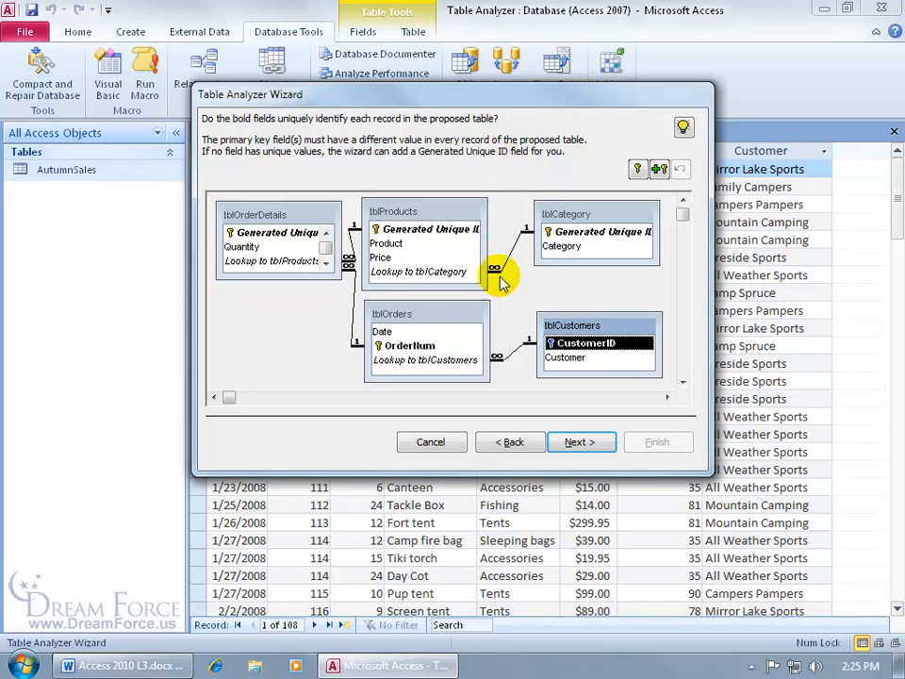
Try adding a generated unique ID key to tblOrders, and undo that addition.
left_click(385, 331)
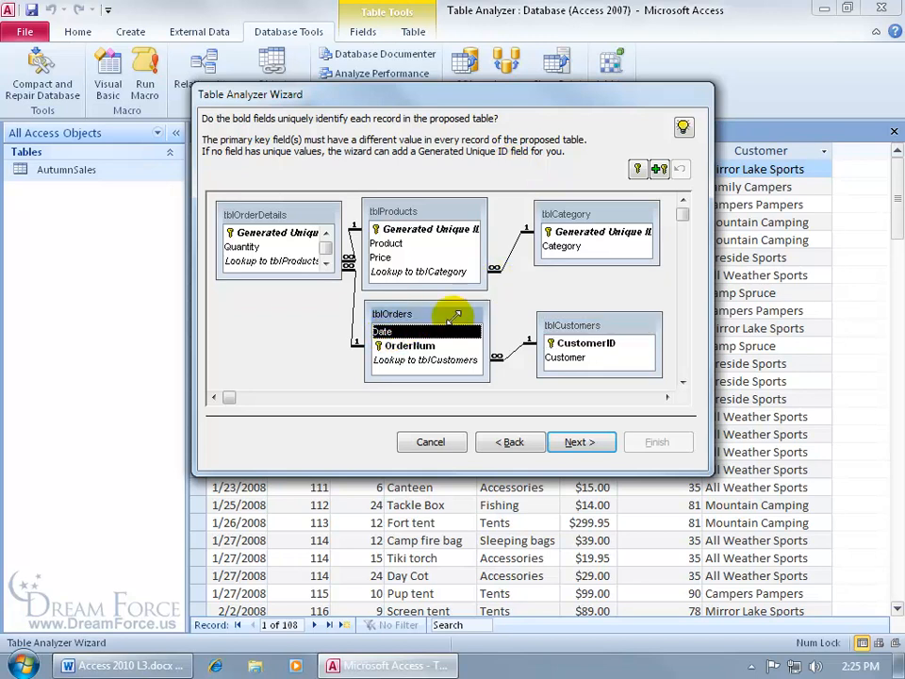
left_click(659, 170)
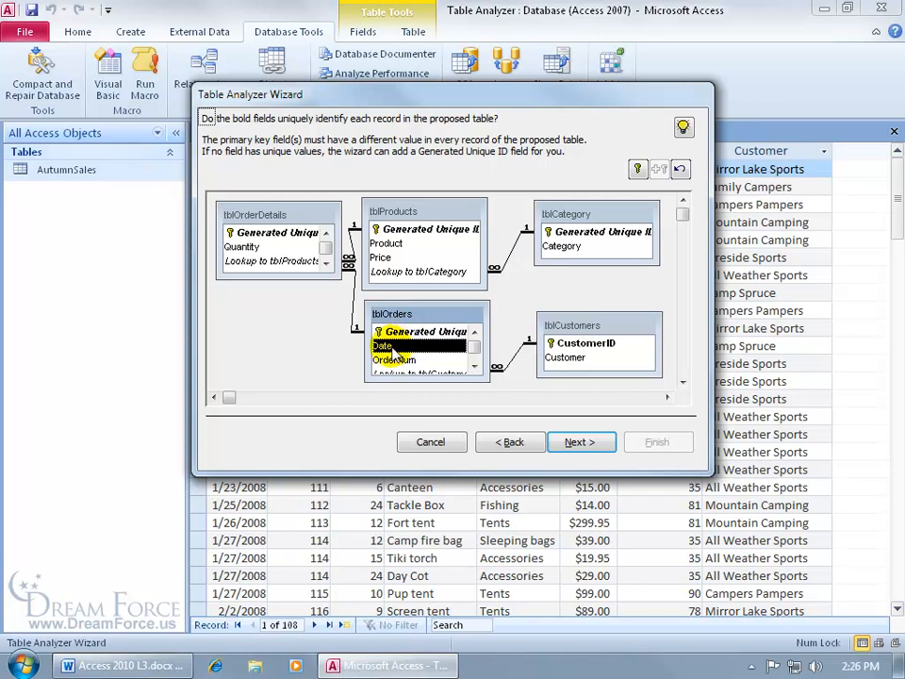
left_click(678, 169)
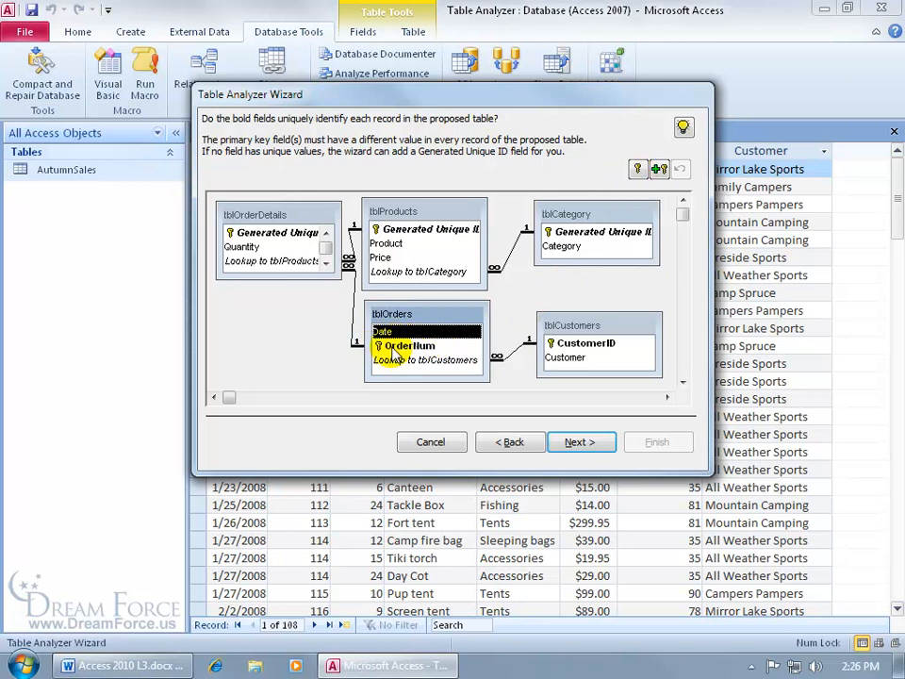
Accept the primary keys and set the corrections for Canteen, Day Cot, Double bag, Lantern and Pup tent in tblProducts to Leave as is.
left_click(592, 442)
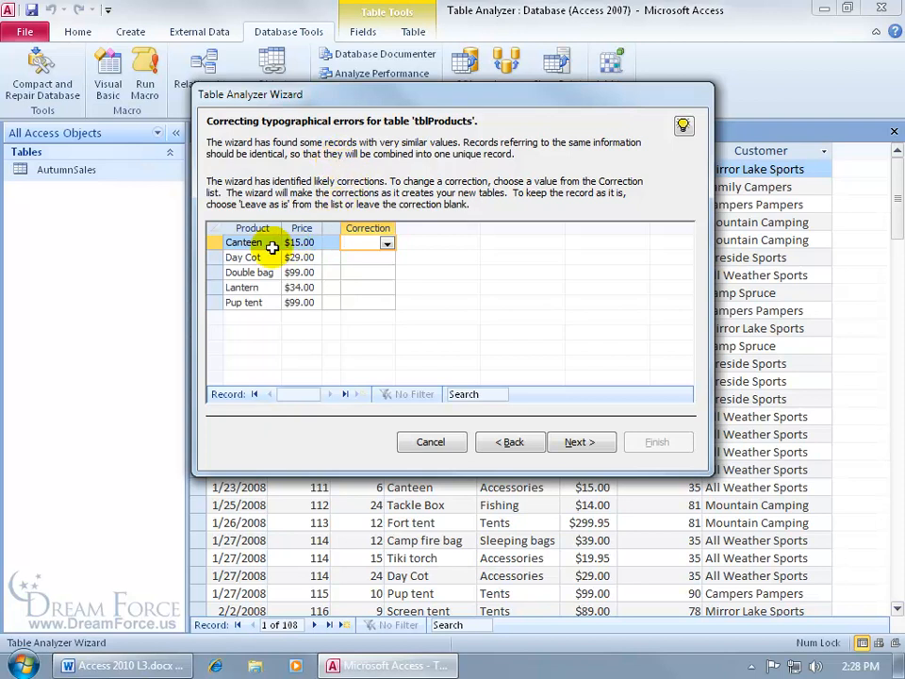
left_click(386, 243)
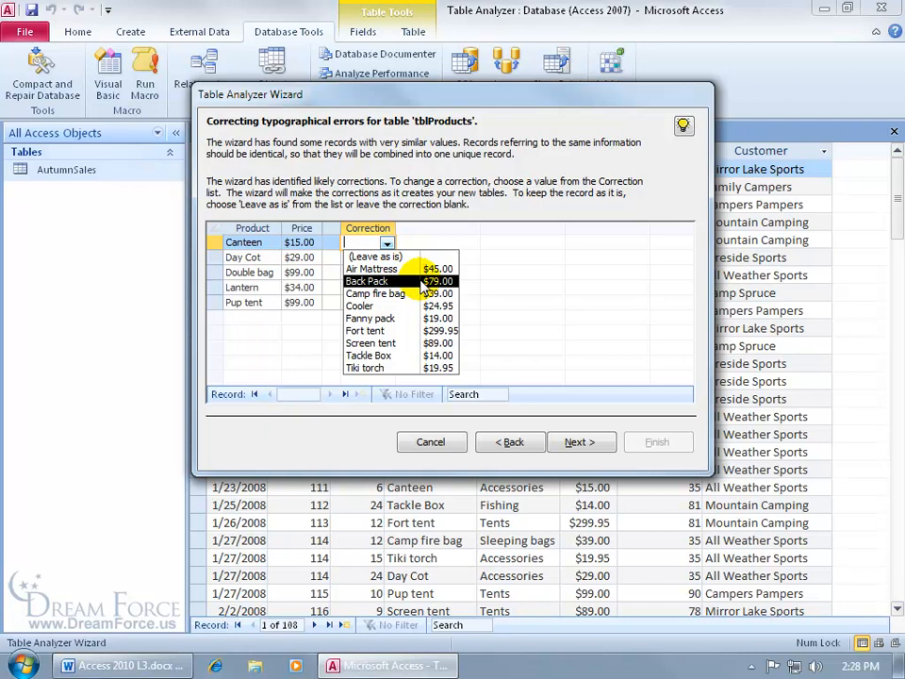
left_click(389, 256)
left_click(386, 258)
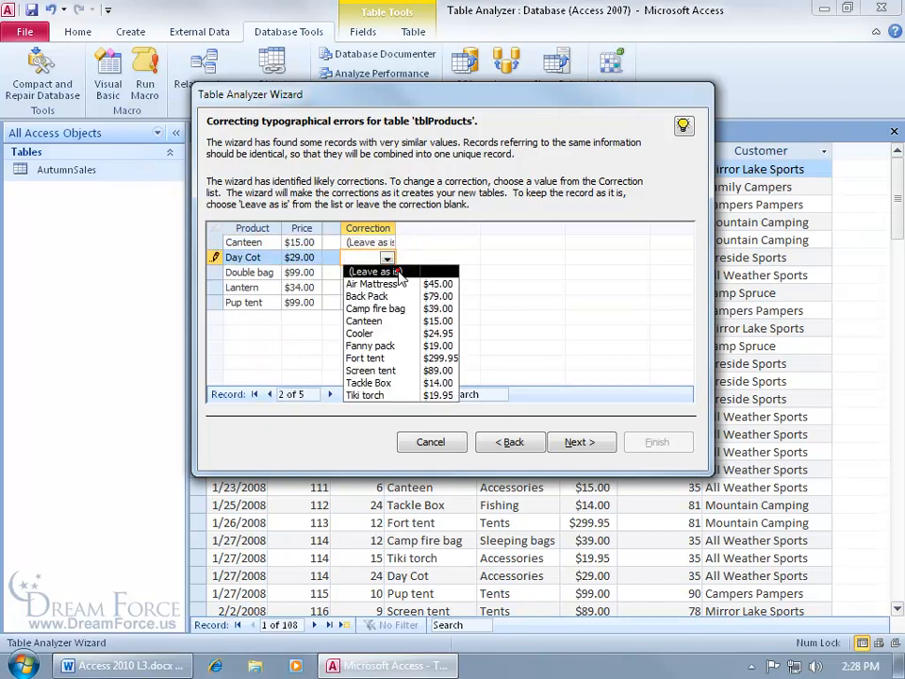
left_click(398, 273)
left_click(387, 273)
left_click(382, 286)
left_click(373, 288)
left_click(387, 288)
left_click(375, 301)
left_click(377, 301)
left_click(384, 302)
left_click(384, 317)
left_click(592, 442)
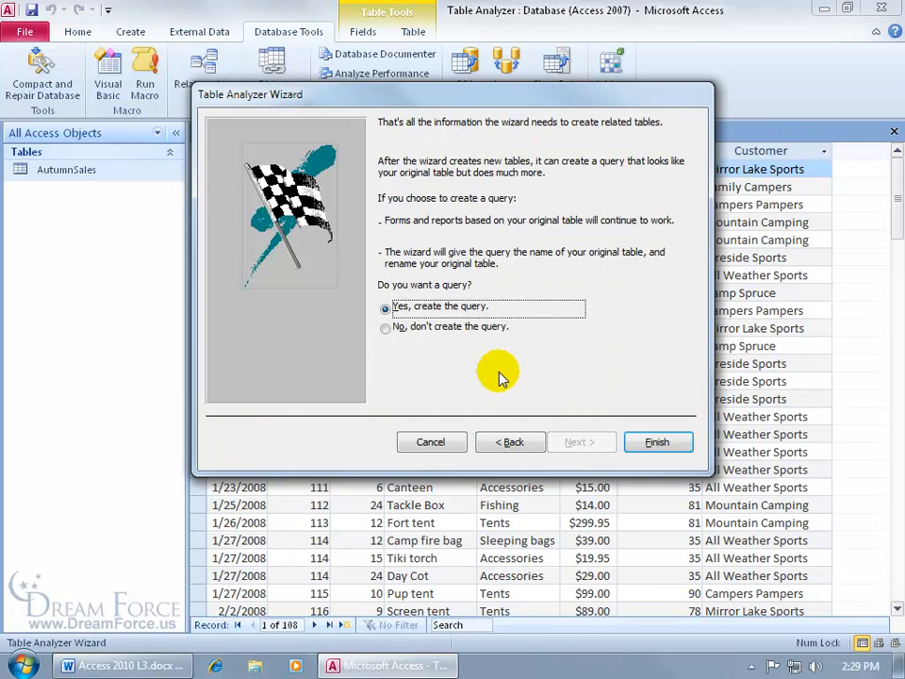
Finish the table split without creating a query, and dismiss the wizard's message.
left_click(389, 328)
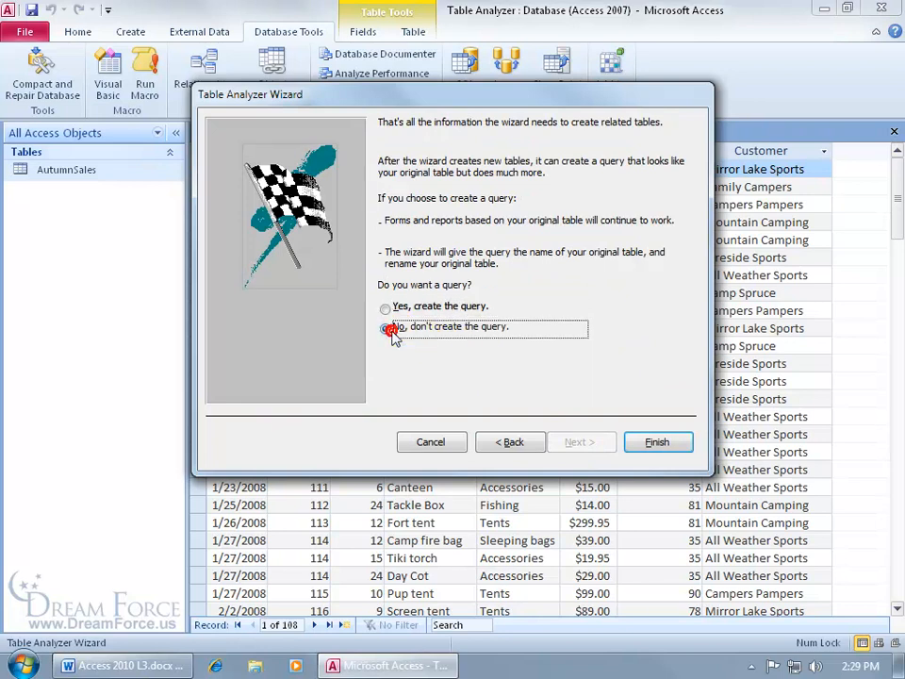
left_click(660, 446)
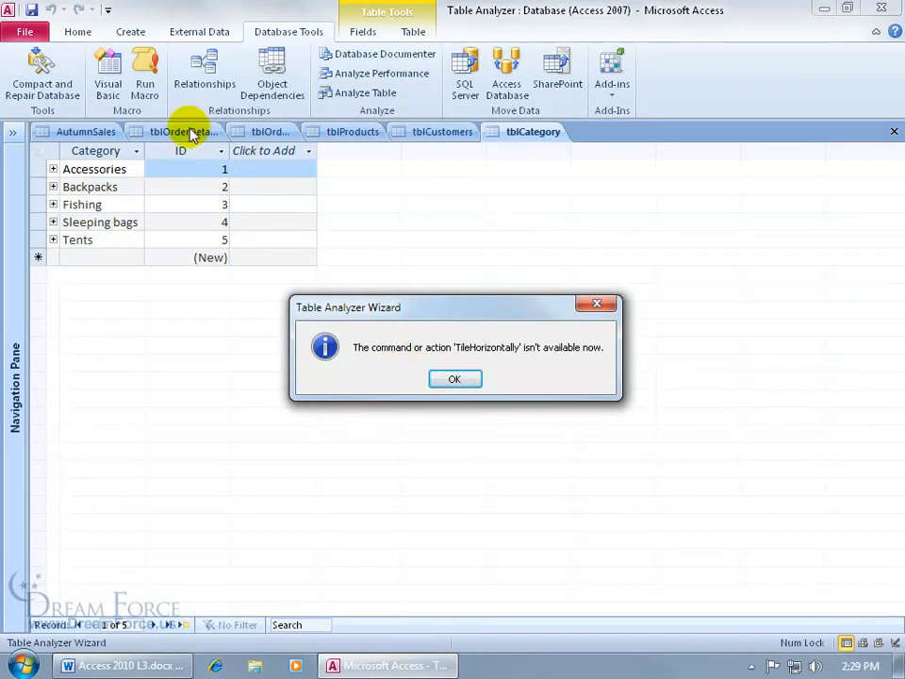
left_click(456, 378)
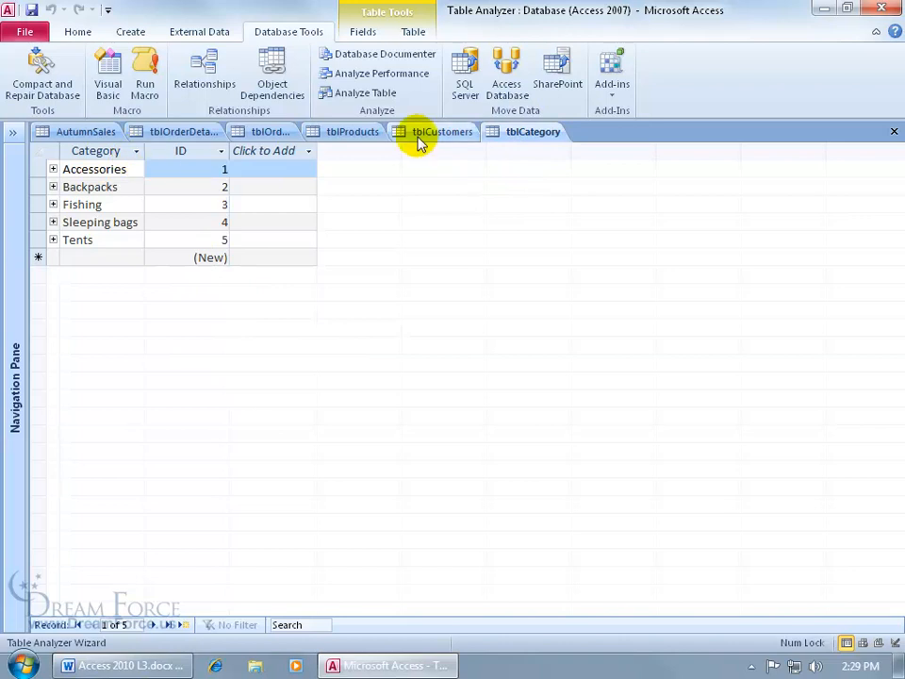
Review the records in tblCustomers, tblProducts, tblOrders, tblOrderDetails and the original AutumnSales table, and expand the list of database objects.
left_click(420, 137)
left_click(347, 134)
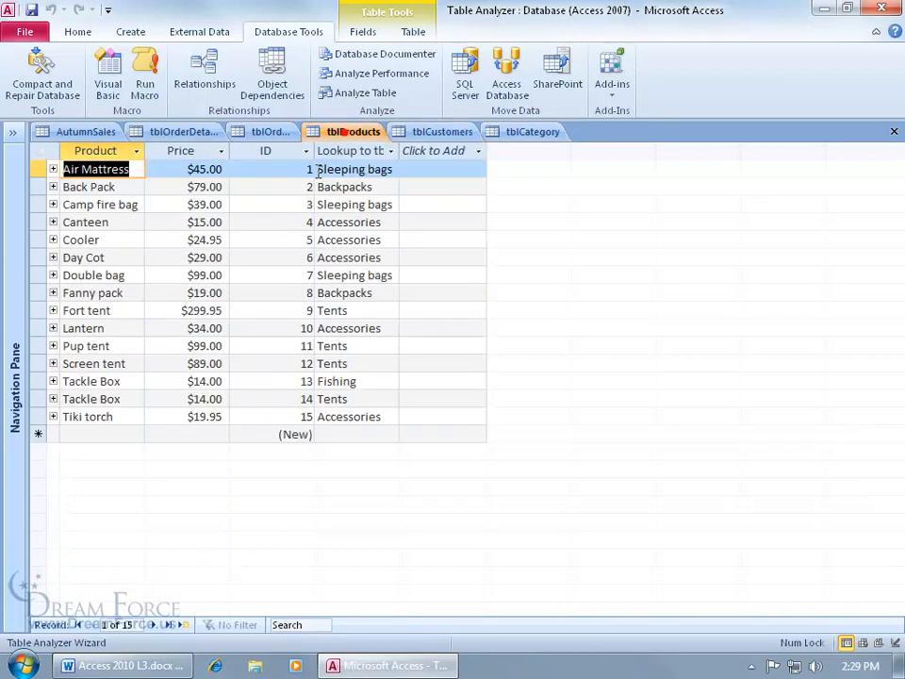
left_click(273, 133)
left_click(184, 132)
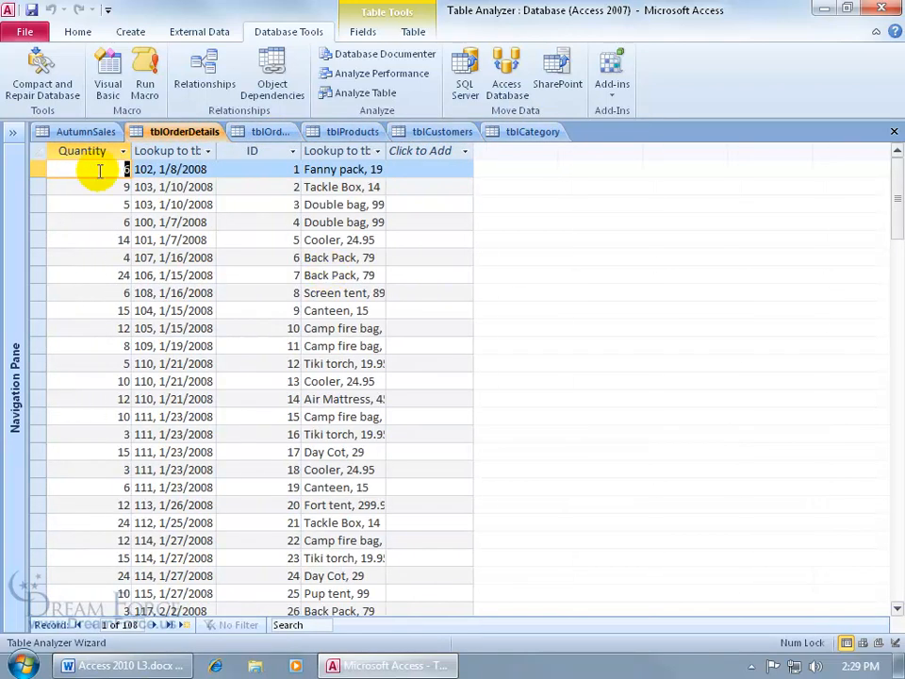
left_click(86, 132)
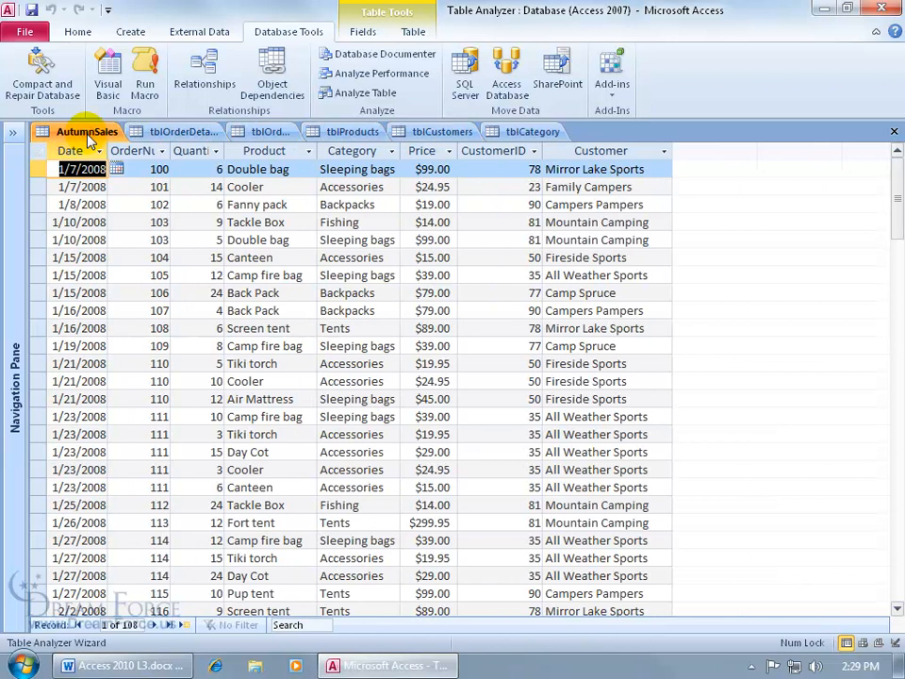
left_click(15, 138)
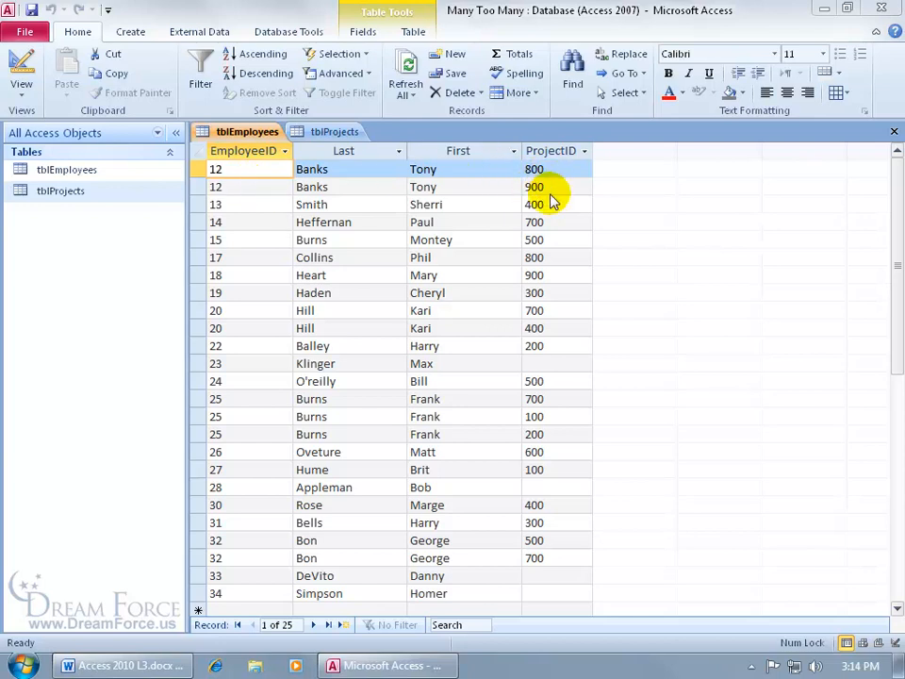
Show the relationships between the employee and project tables, and move tblProjects away from tblEmployees to leave space between them.
left_click(336, 132)
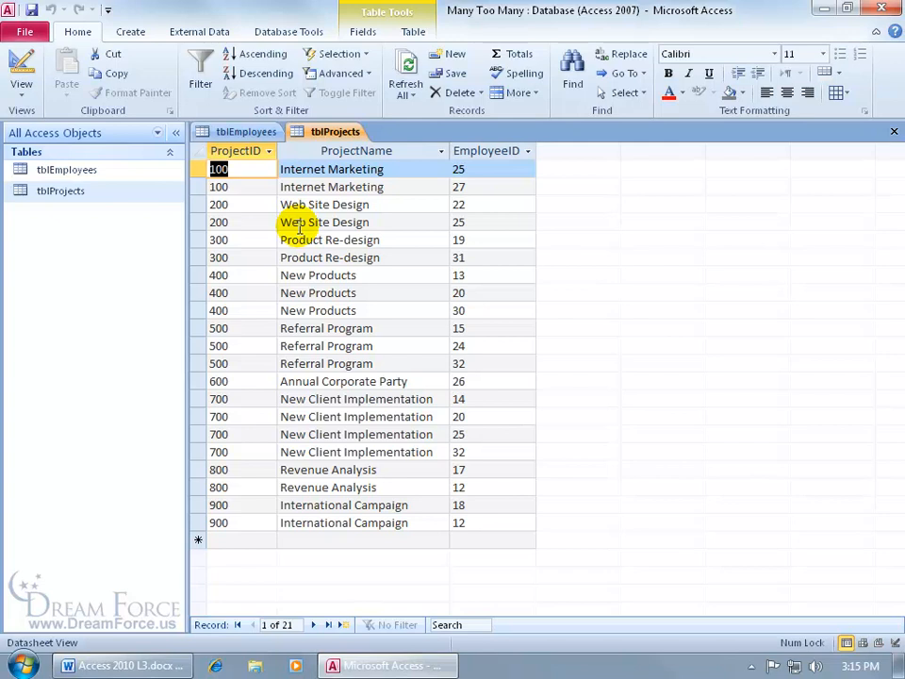
left_click(281, 32)
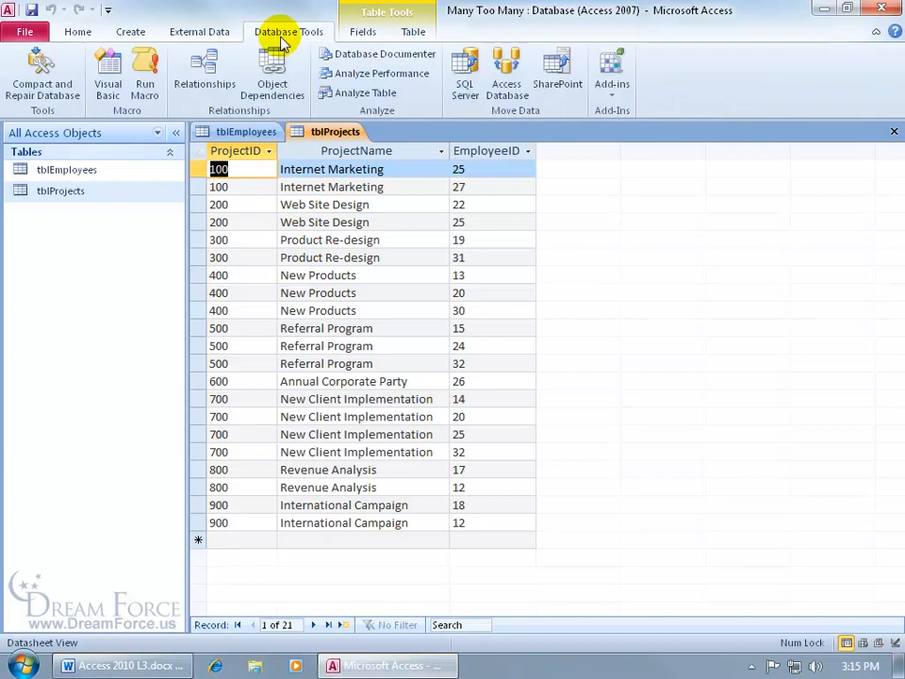
left_click(203, 77)
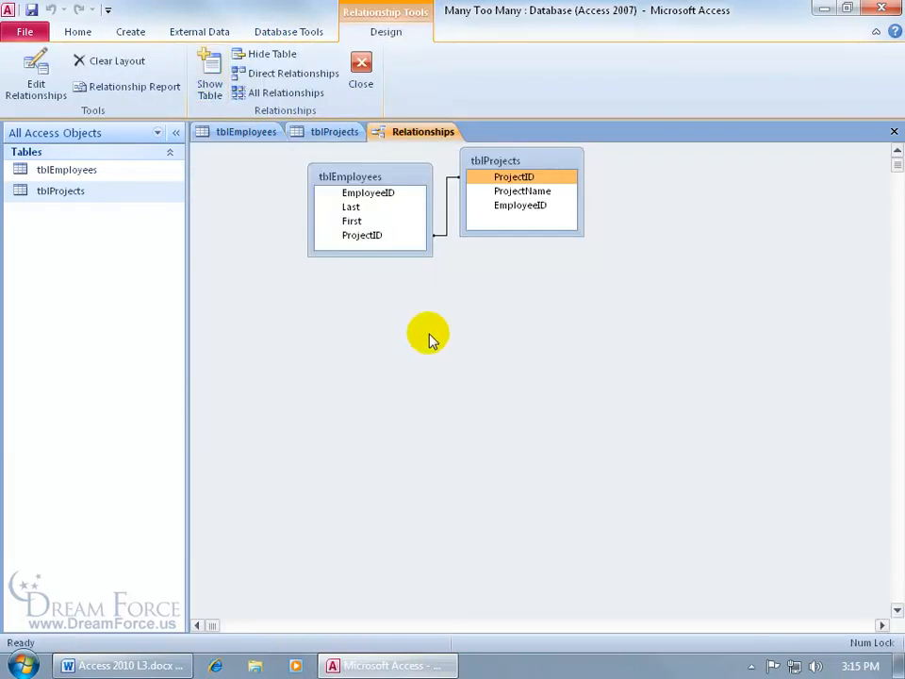
left_click_drag(495, 162, 660, 217)
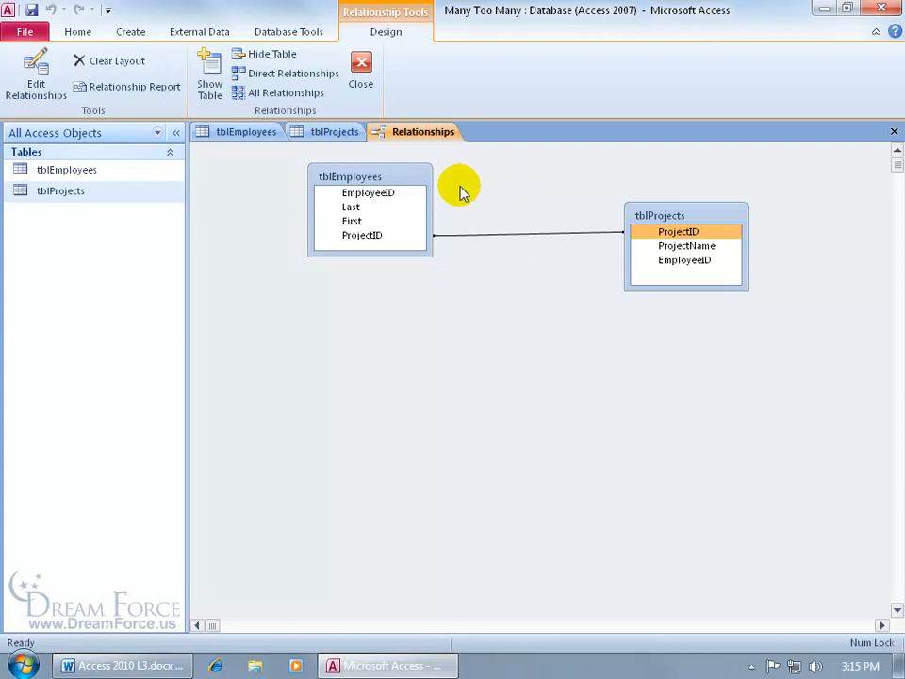
left_click(403, 196)
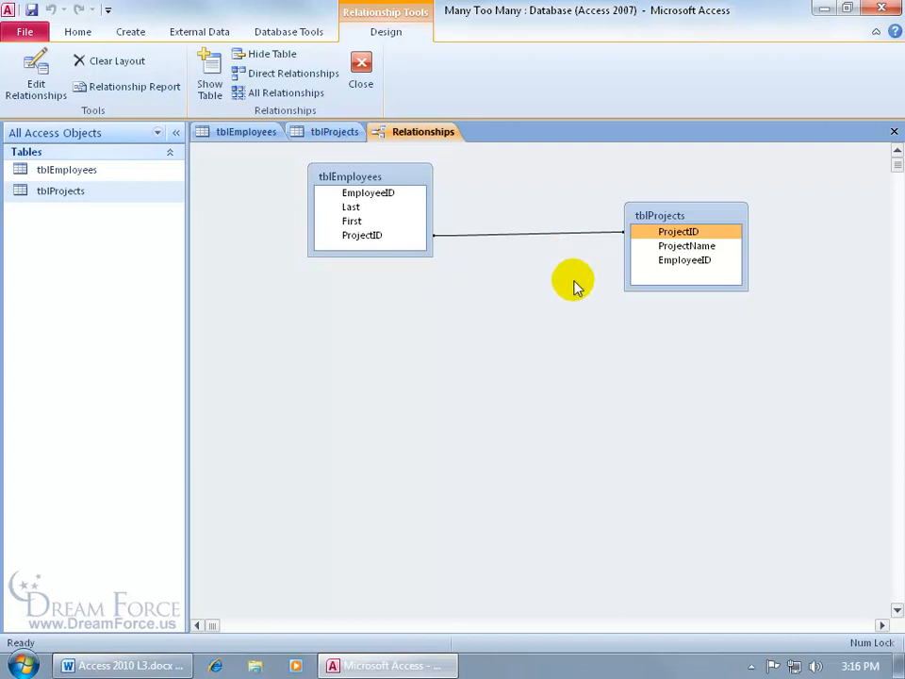
Create a new table in Design view and add an EmployeeID field with the Text data type.
left_click(129, 31)
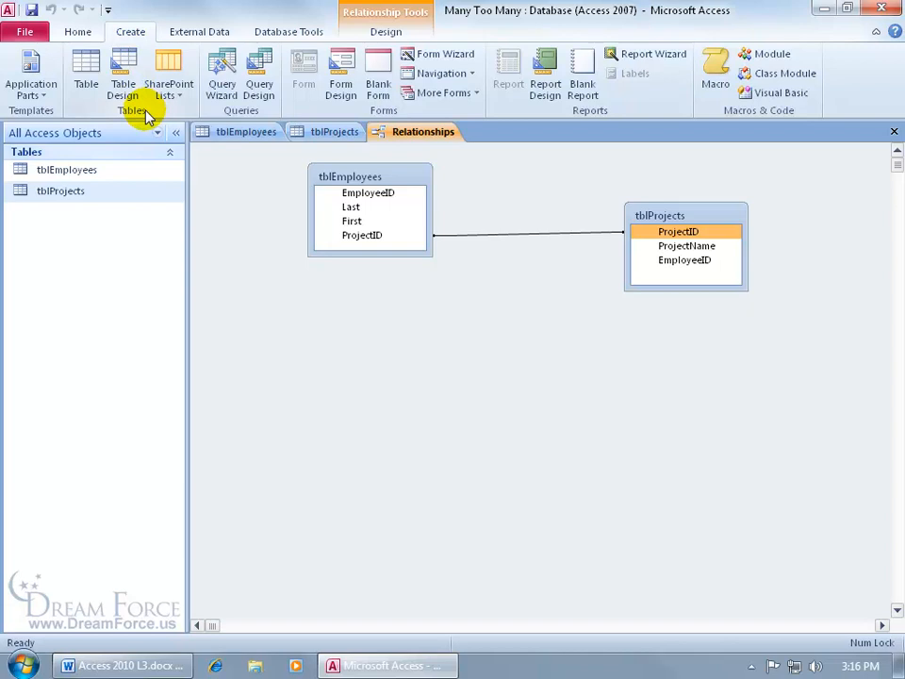
left_click(124, 91)
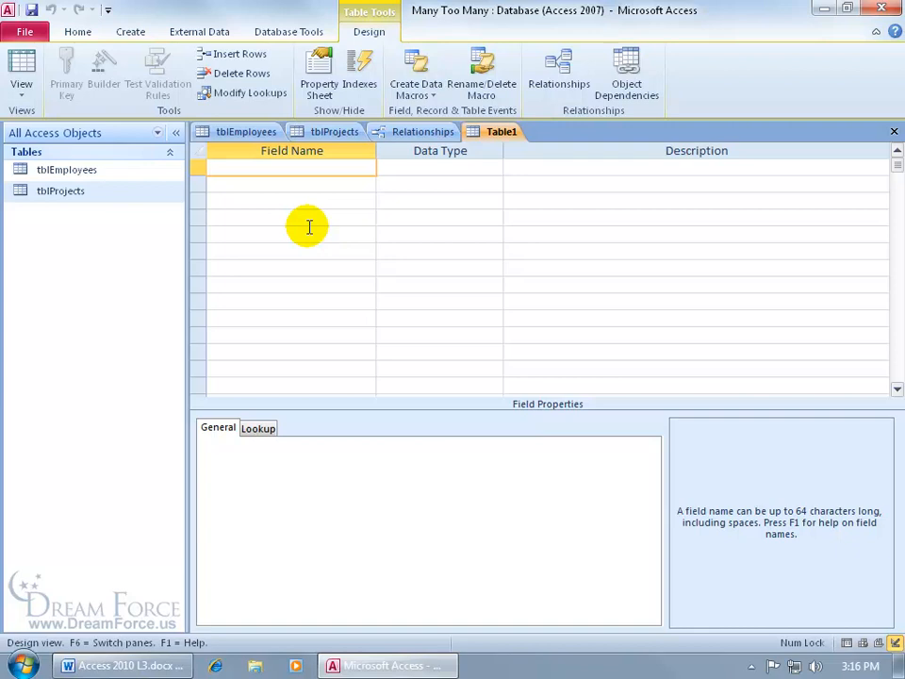
type("EmployeeID")
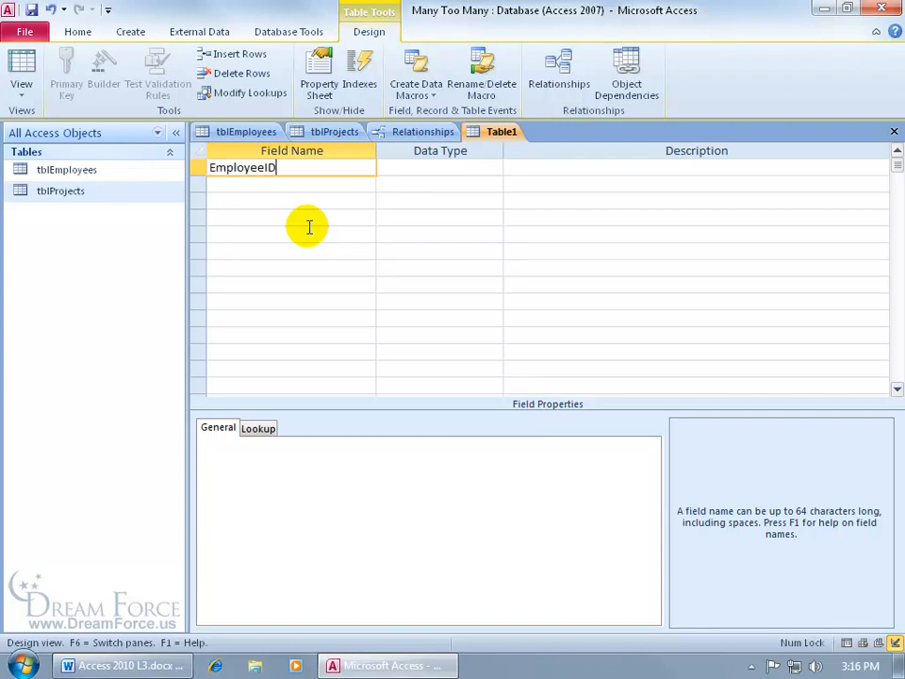
key("Tab")
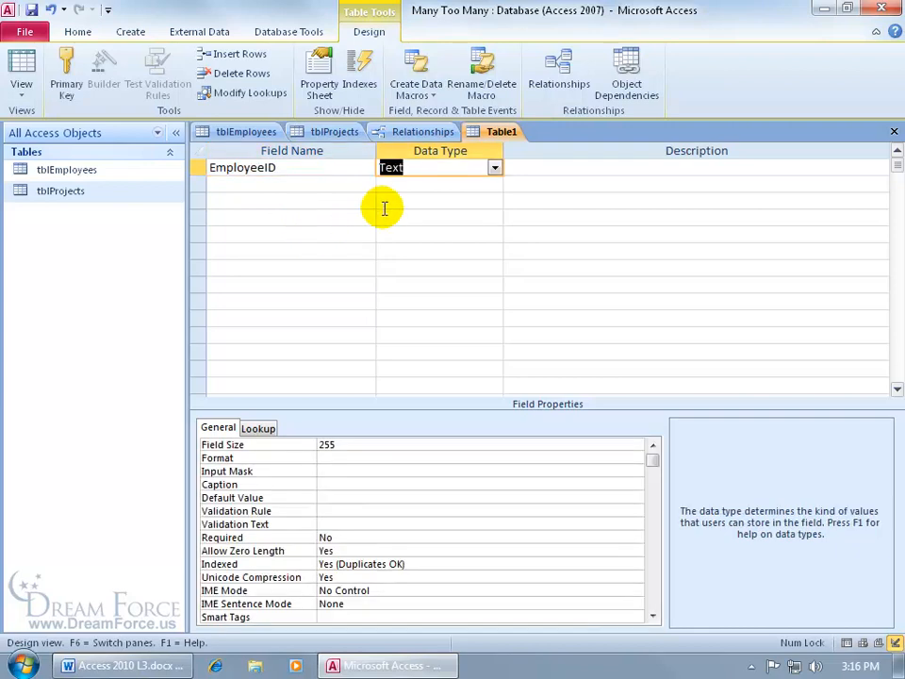
Check the EmployeeID field's data type and size in the design of tblEmployees, and return to the new table's design.
right_click(247, 132)
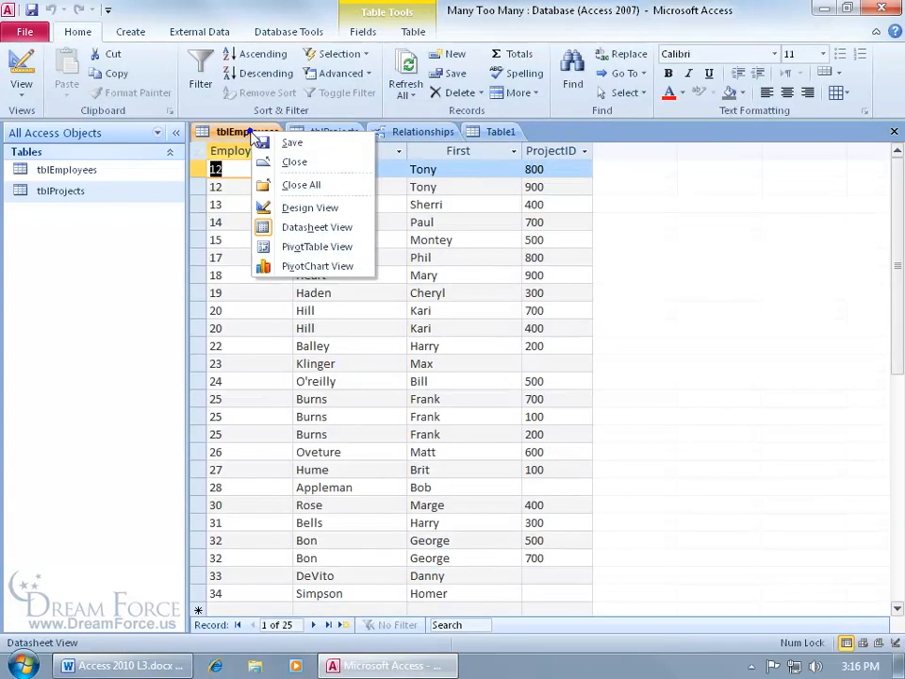
left_click(287, 207)
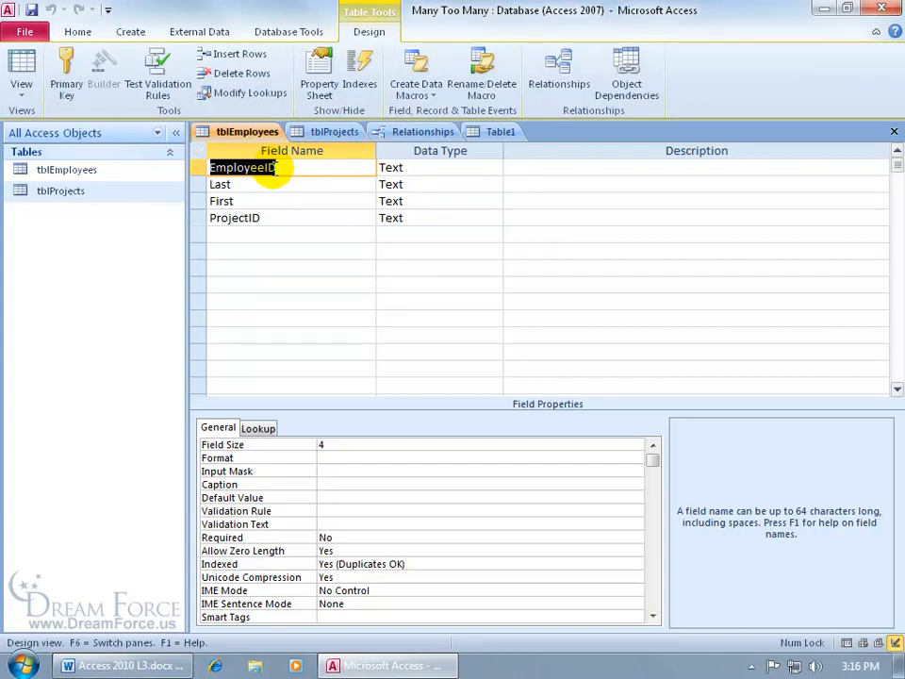
left_click(498, 134)
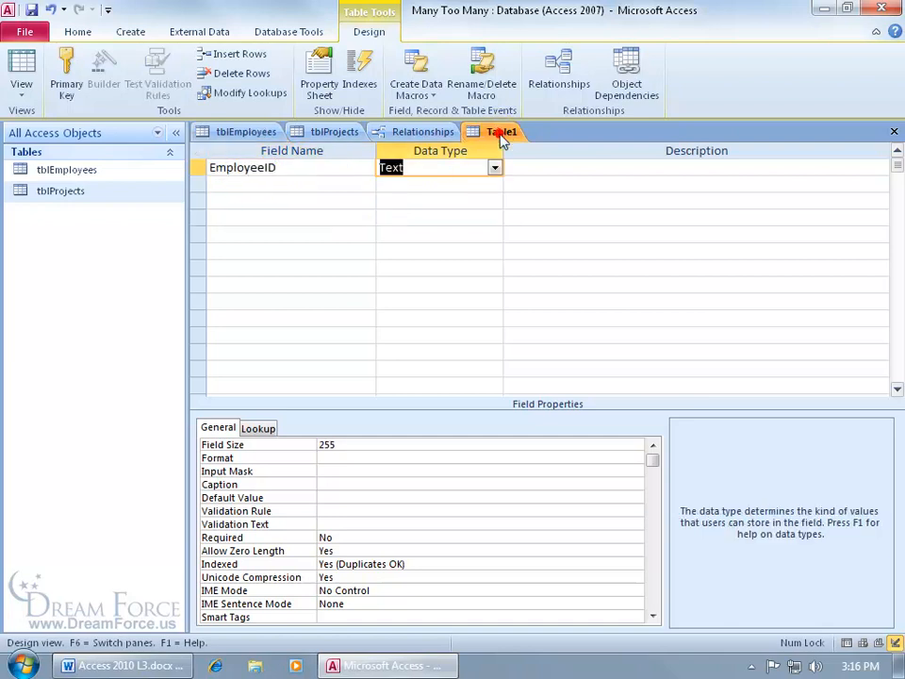
Add a ProjectID field with the Text data type below EmployeeID in the new table.
left_click(320, 184)
type("ProjectID")
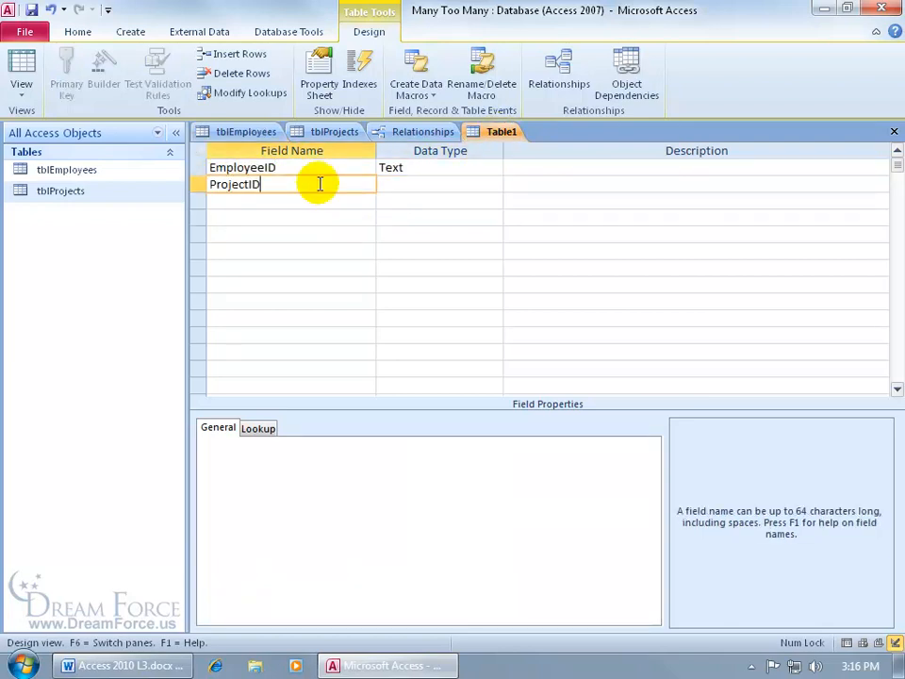
key("Tab")
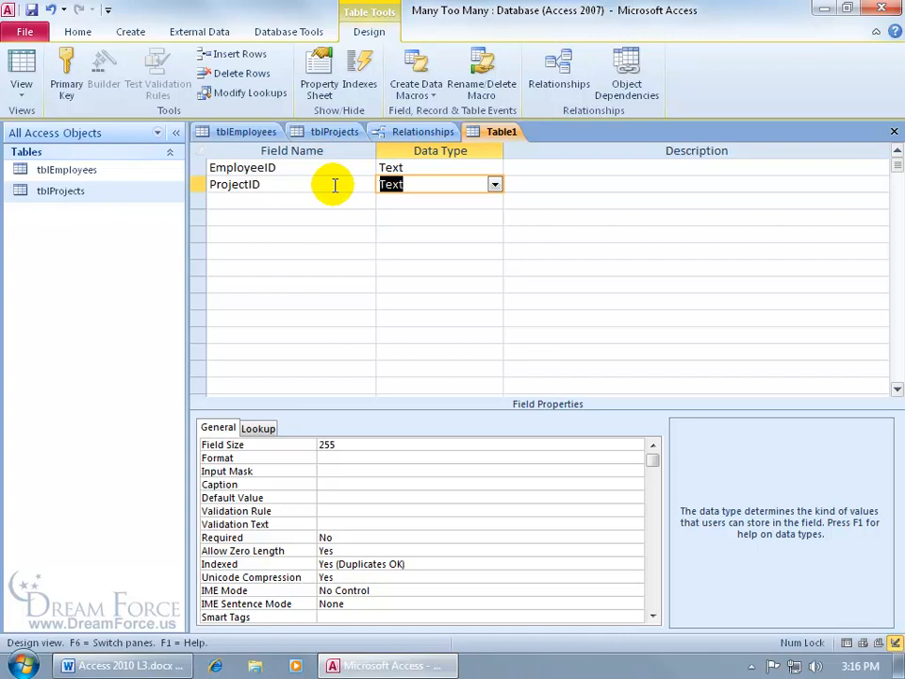
Make EmployeeID and ProjectID together the composite primary key of the new table.
left_click(227, 170)
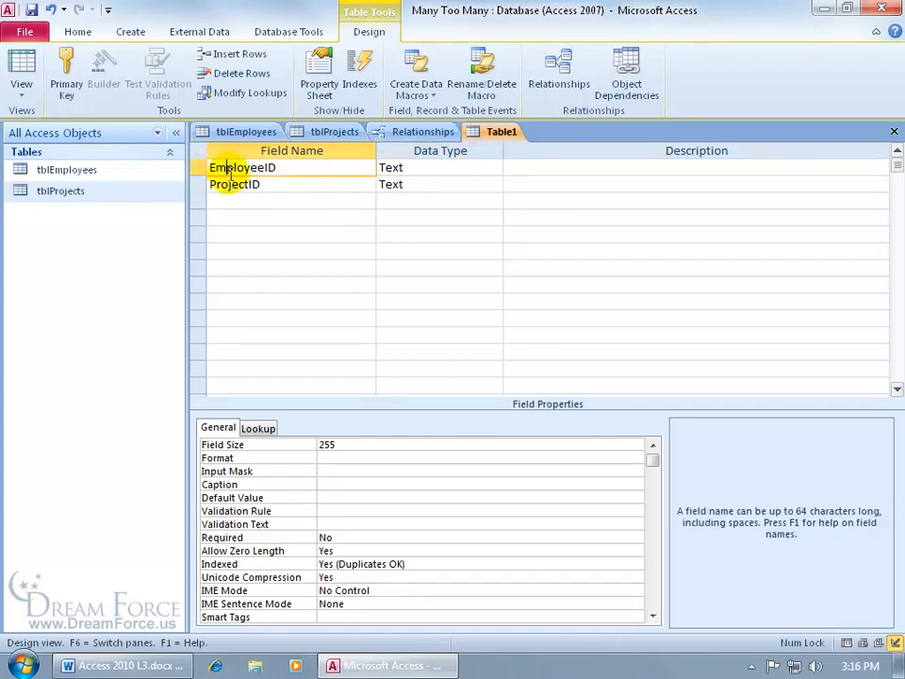
left_click(227, 185)
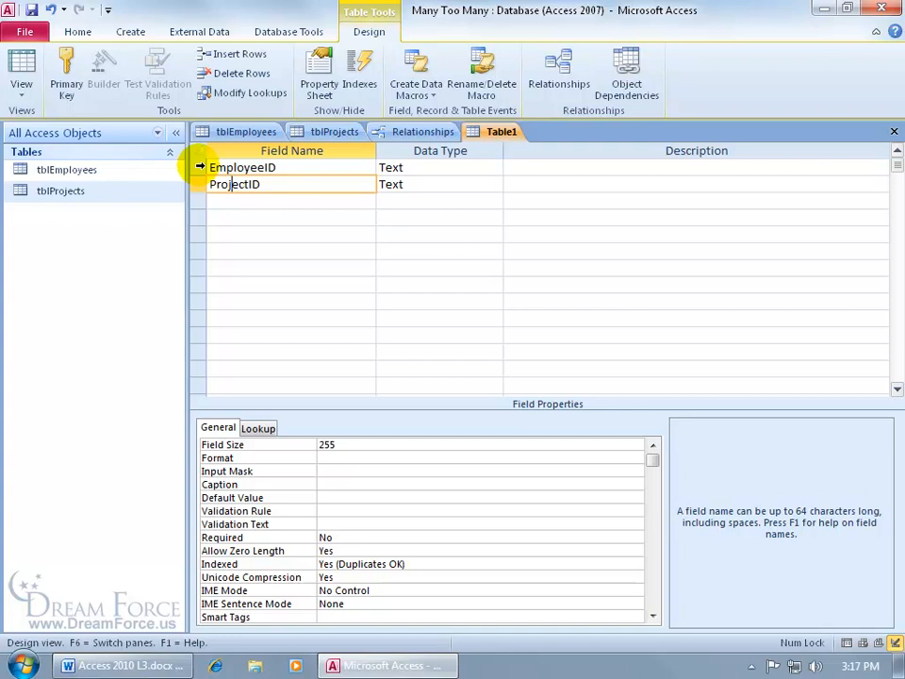
left_click_drag(196, 167, 196, 179)
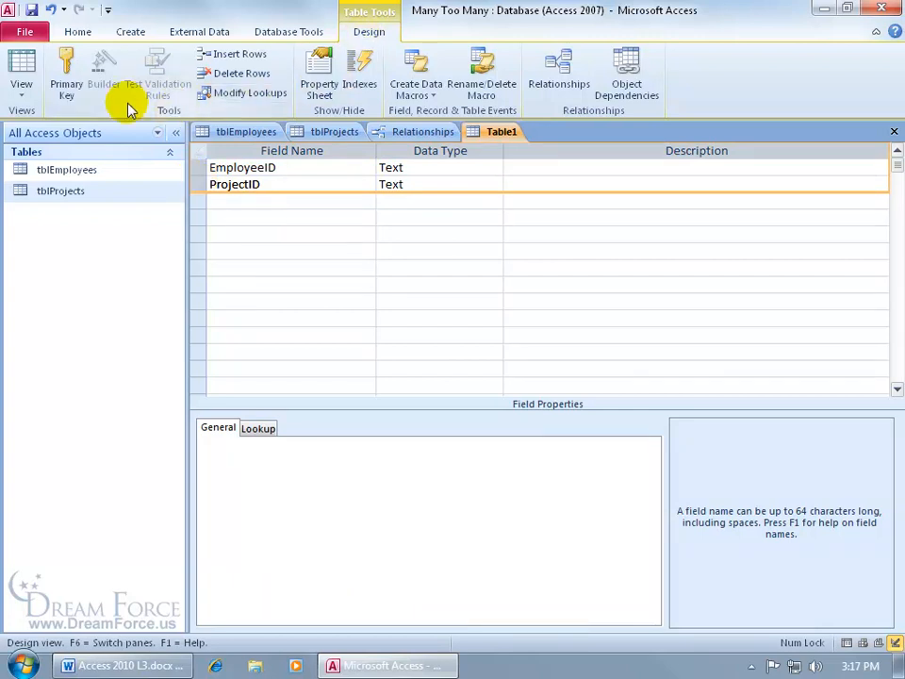
left_click(71, 80)
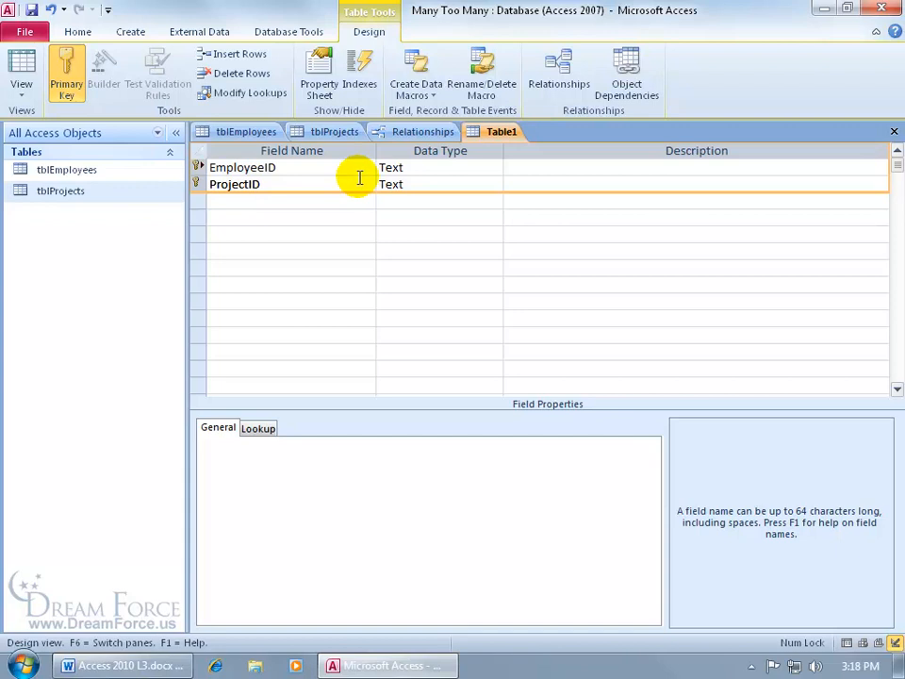
Save the new table as tblAssignments and show it in Datasheet view.
left_click(31, 10)
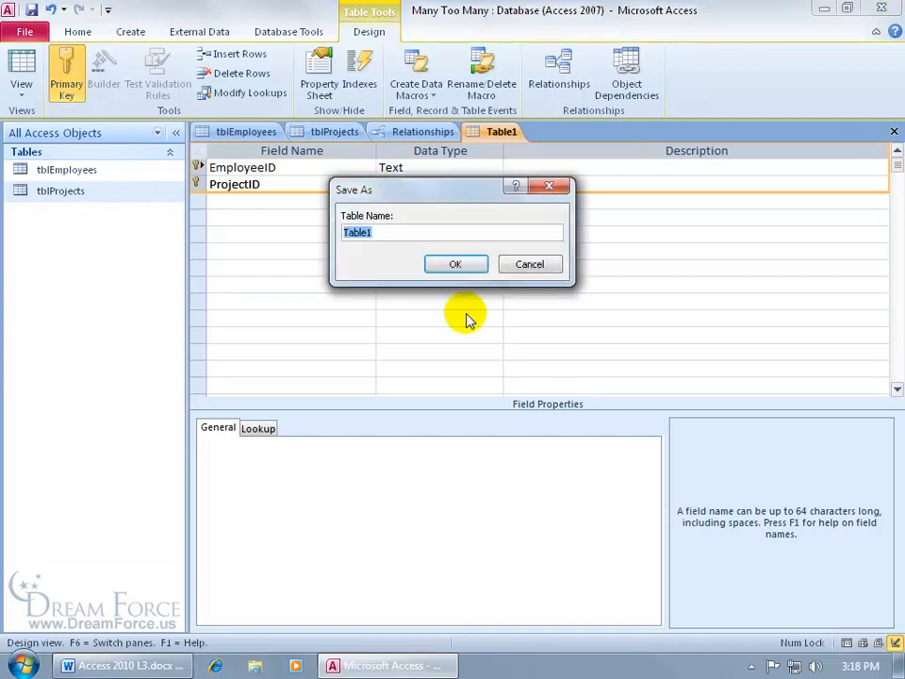
type("tbl")
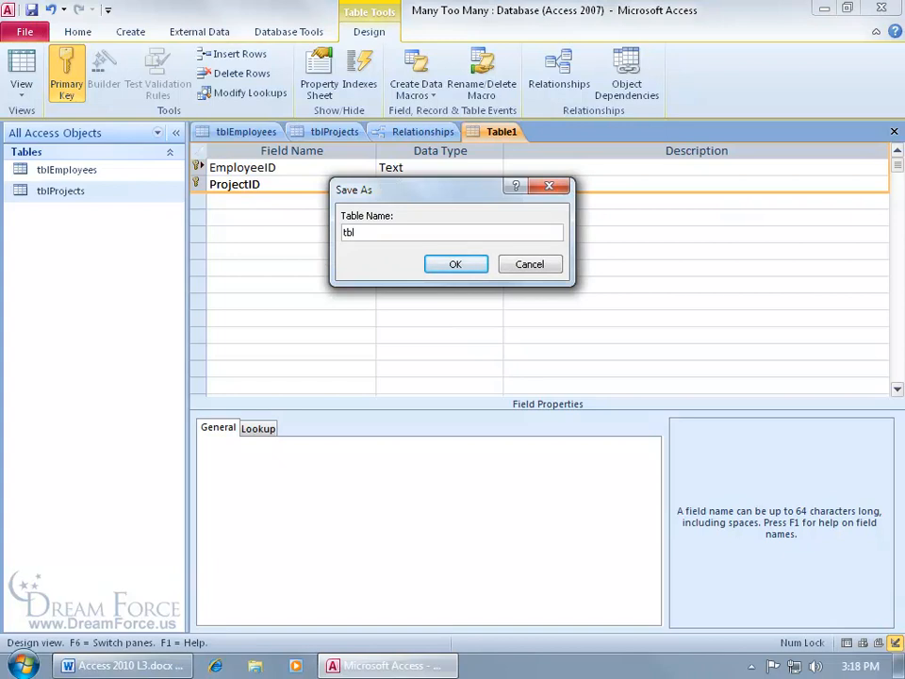
type("Assignments")
key("Return")
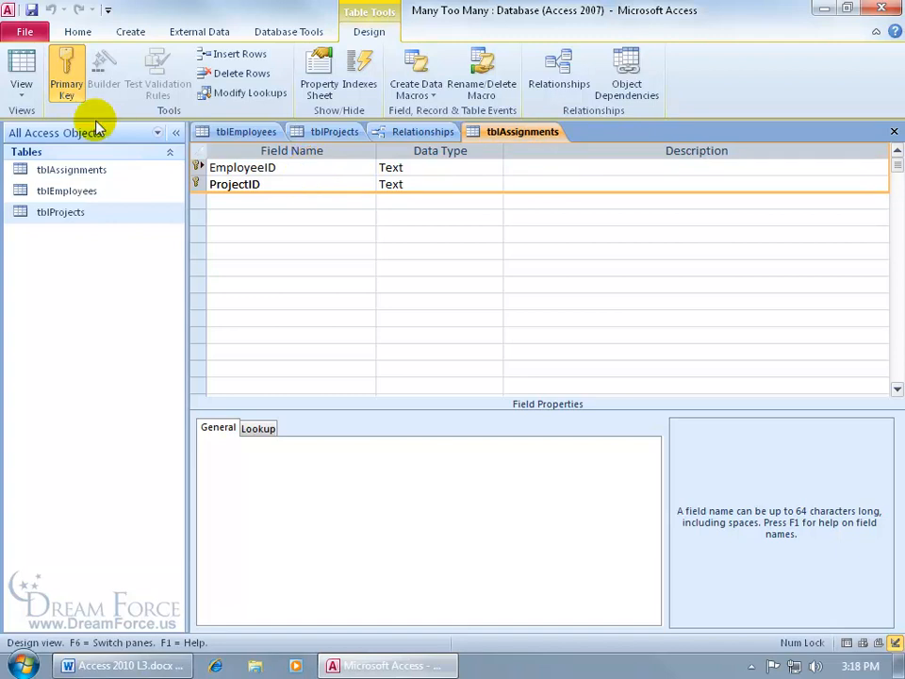
left_click(20, 71)
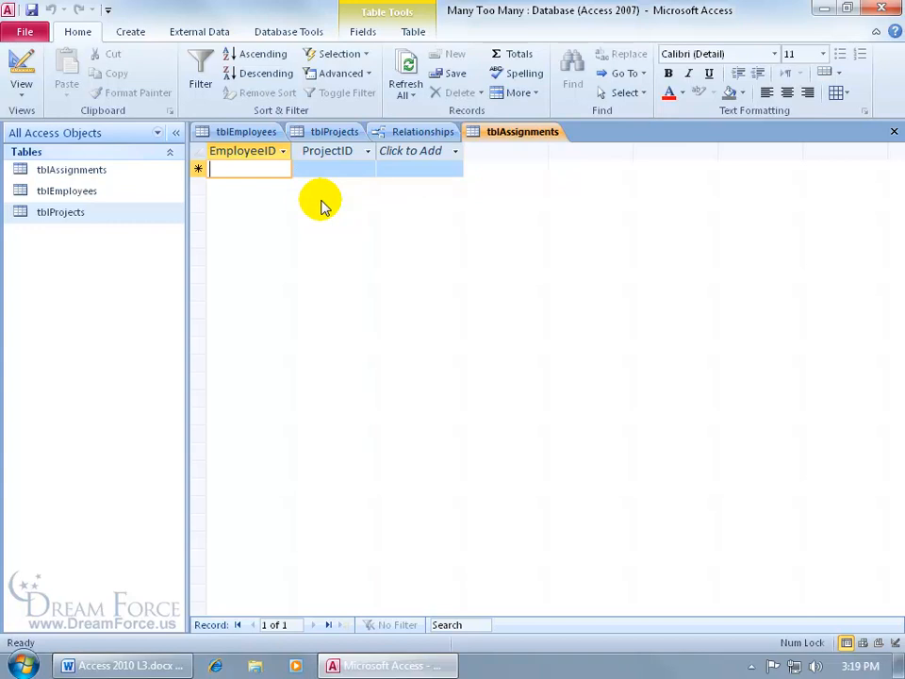
Close all open tables and the Relationships window, saving the changes to the relationships layout.
left_click(894, 131)
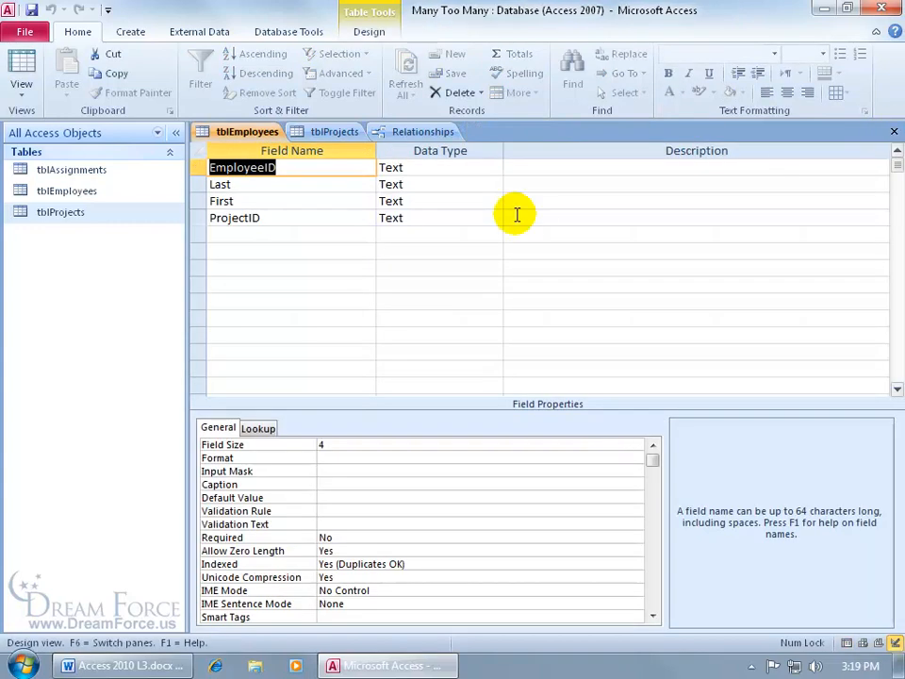
left_click(894, 132)
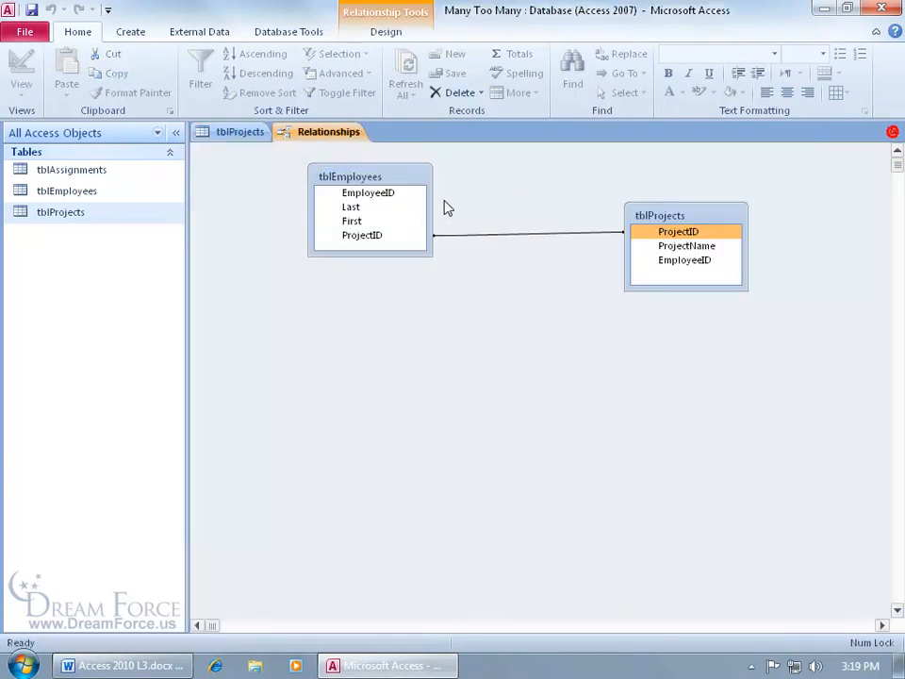
left_click(893, 132)
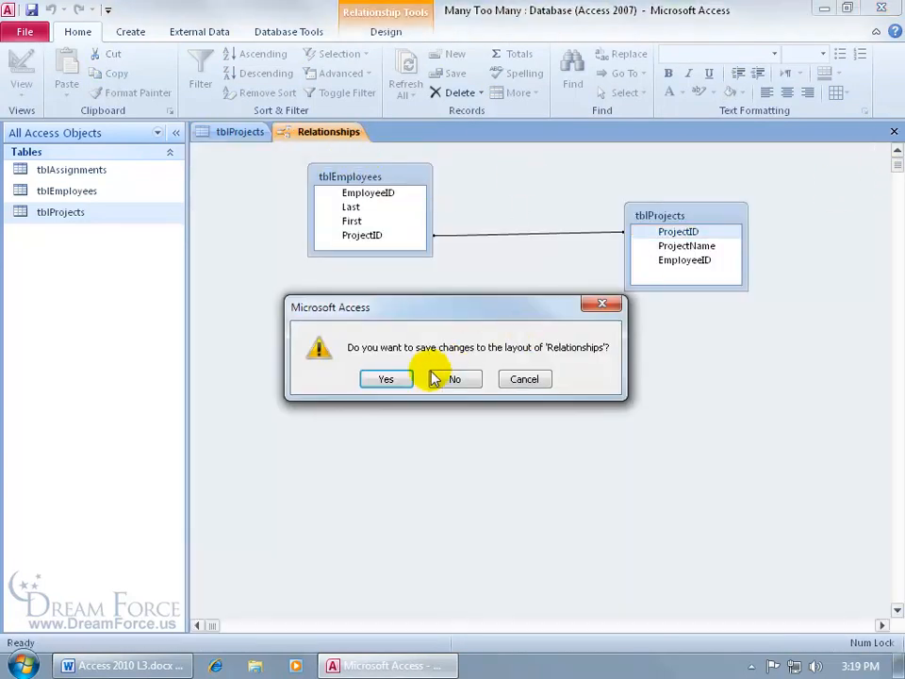
left_click(400, 378)
left_click(893, 133)
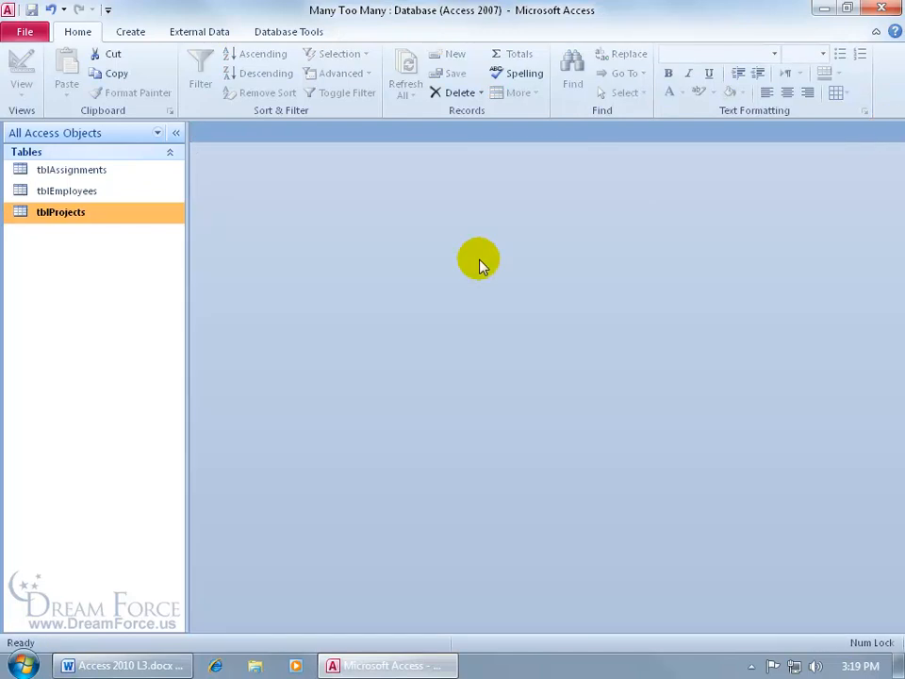
Create a new query in Design view based on tblEmployees.
left_click(130, 31)
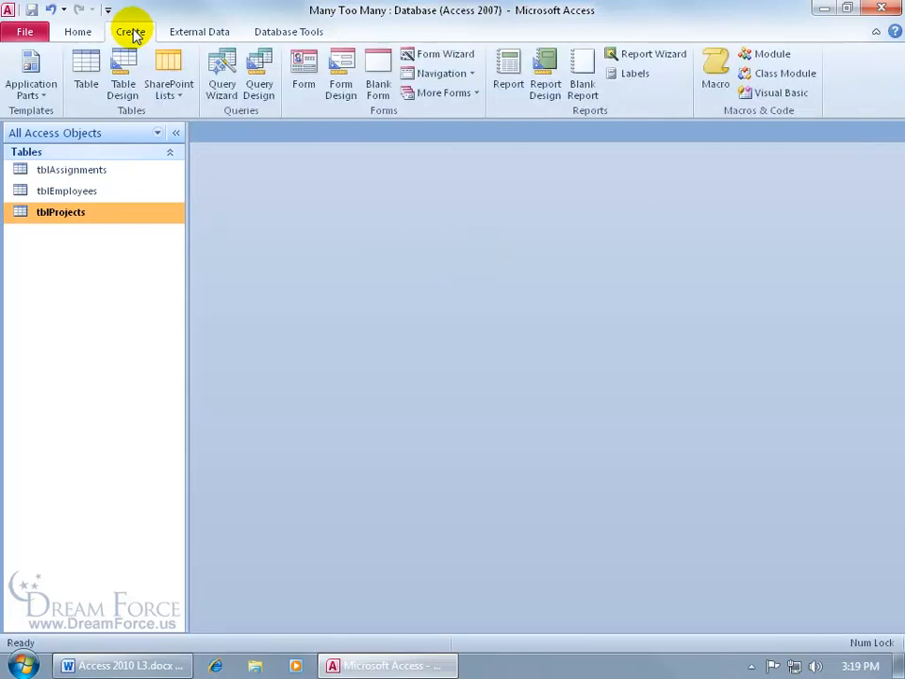
left_click(259, 91)
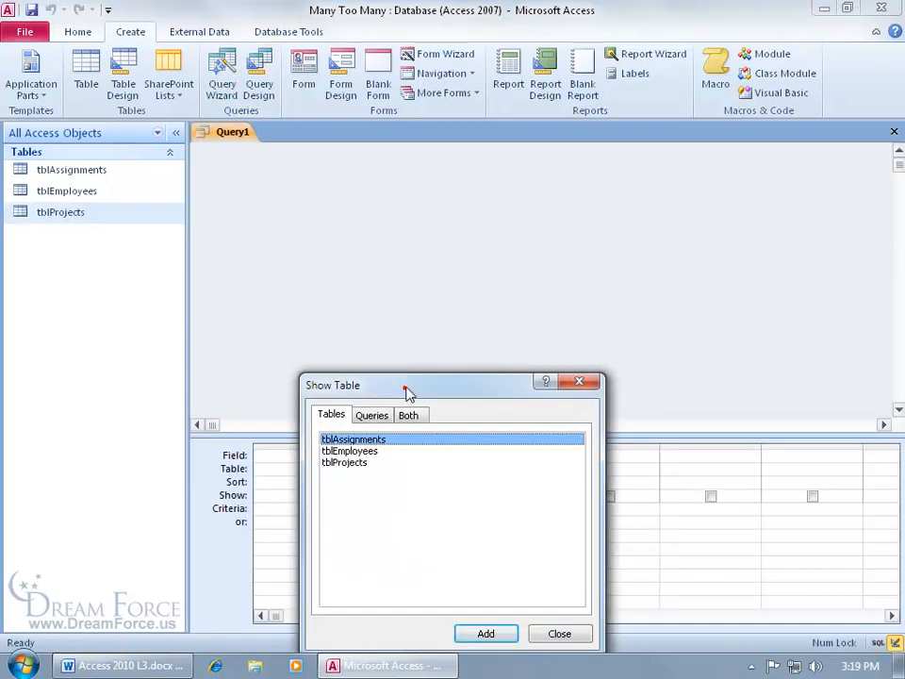
left_click_drag(405, 390, 422, 229)
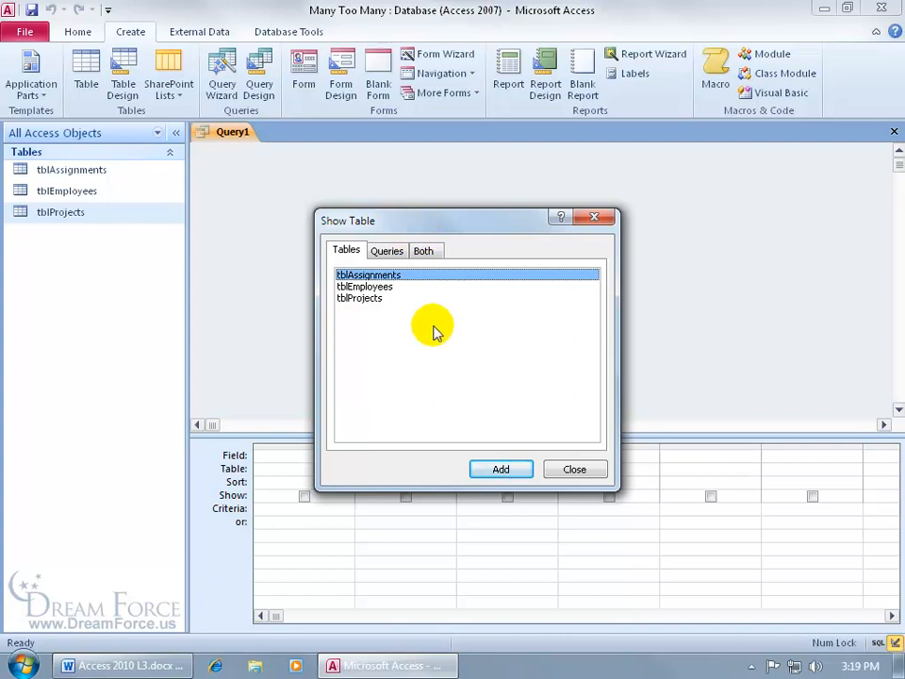
left_click(392, 287)
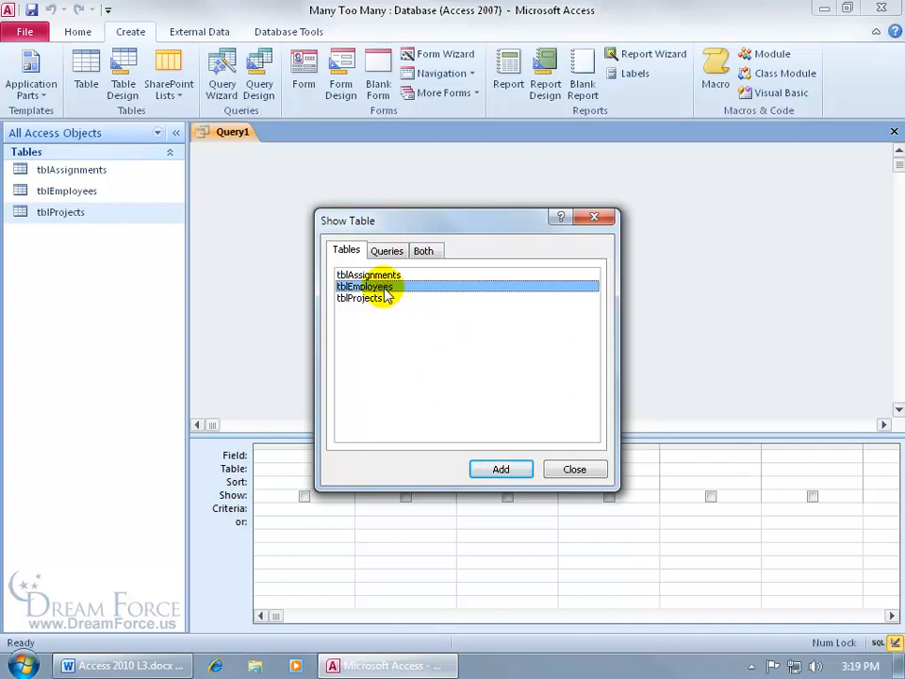
double_click(383, 287)
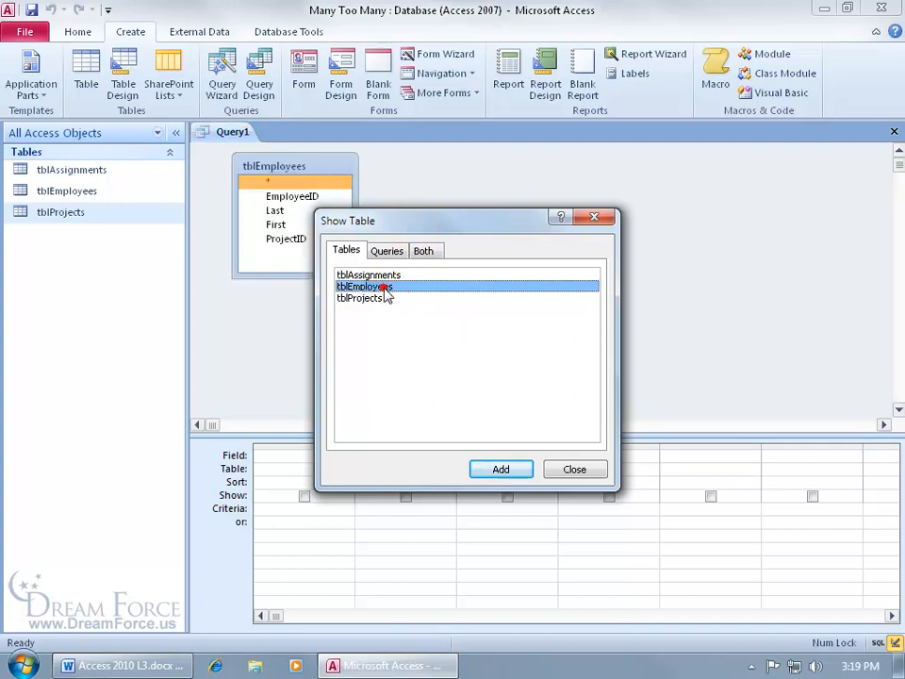
left_click(593, 220)
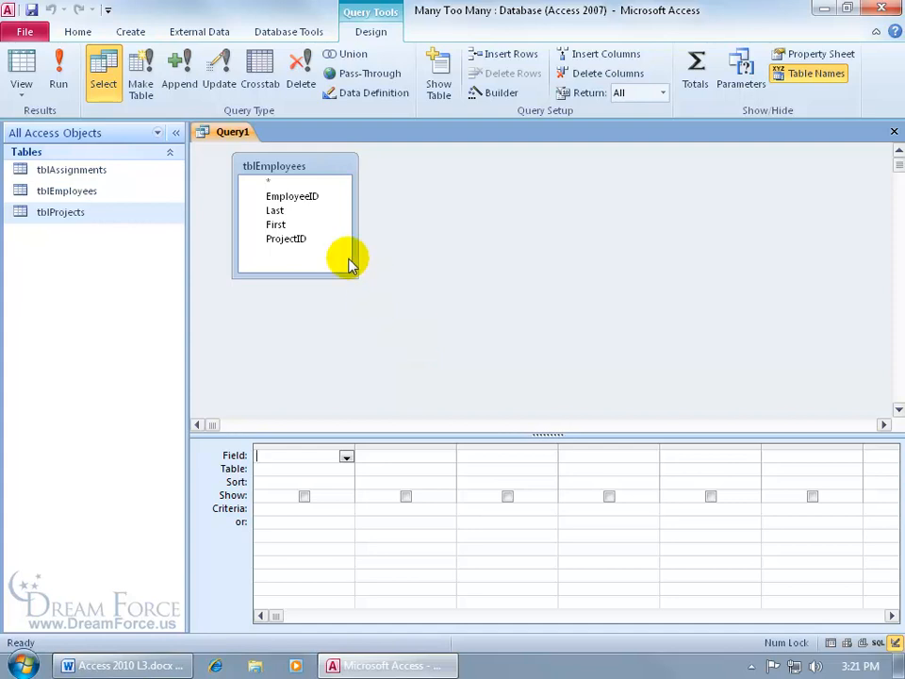
Add the EmployeeID and ProjectID fields to the query and preview its records before returning to Design view.
double_click(317, 197)
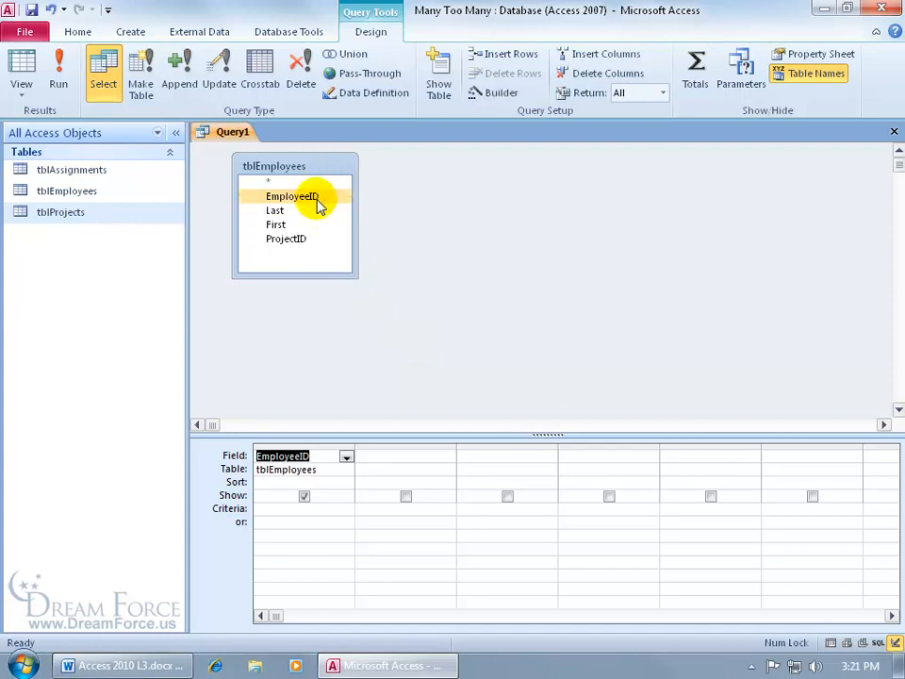
double_click(294, 239)
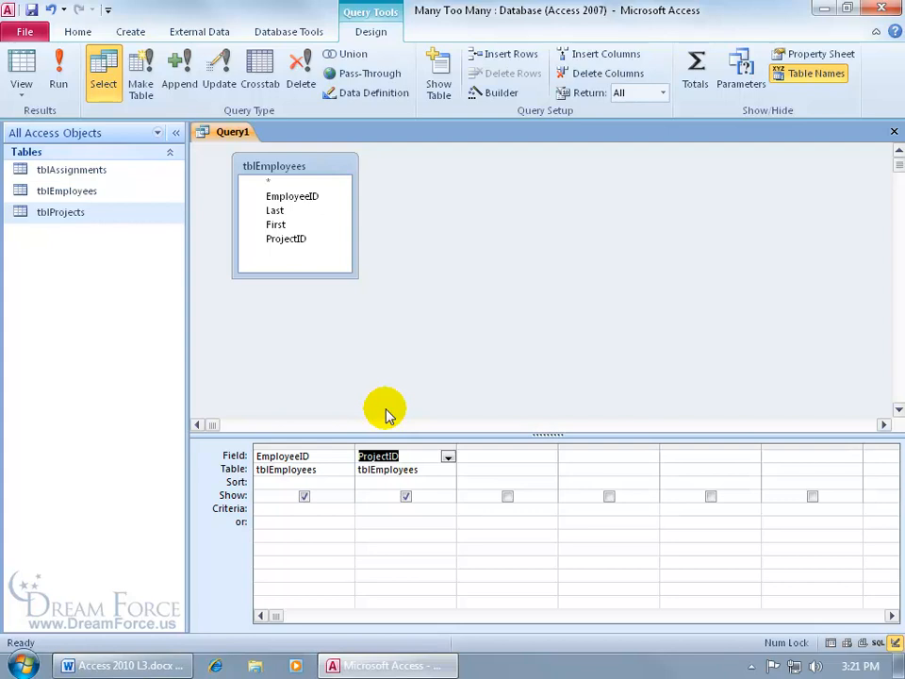
left_click(58, 75)
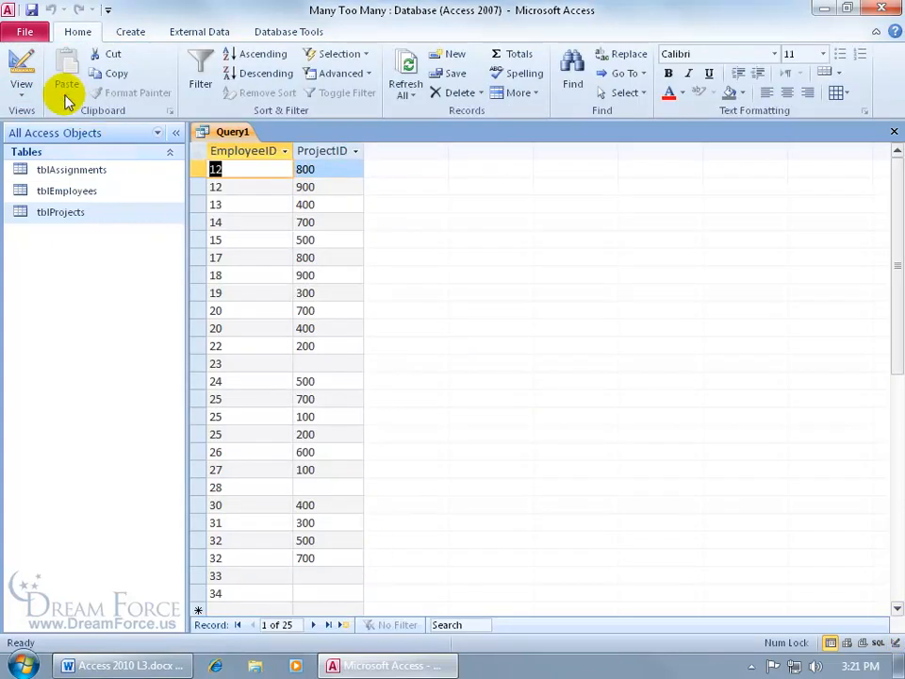
left_click(18, 64)
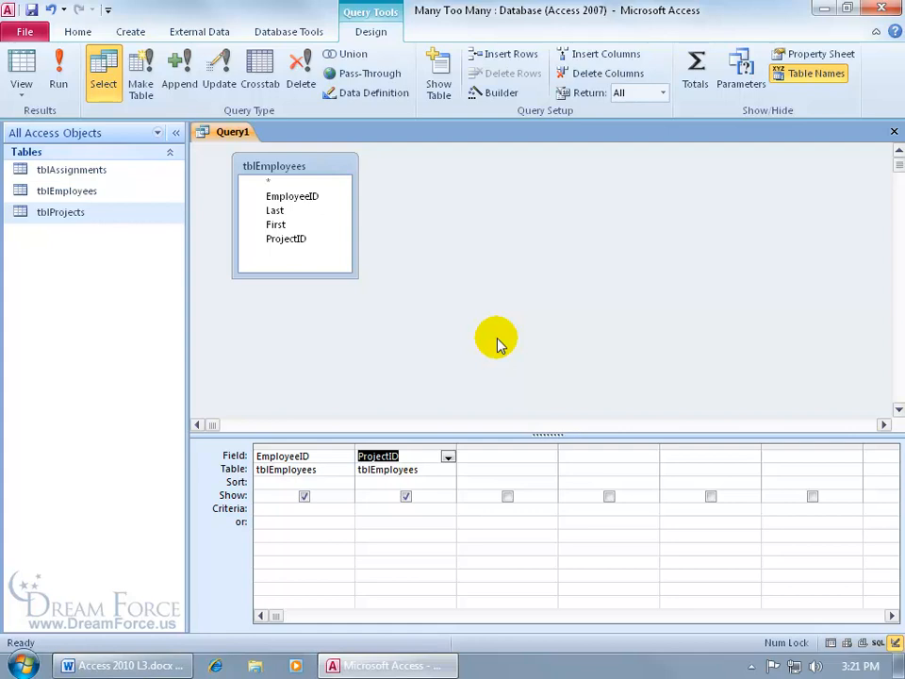
Convert the query to an append query that targets tblAssignments in the current database.
left_click(94, 172)
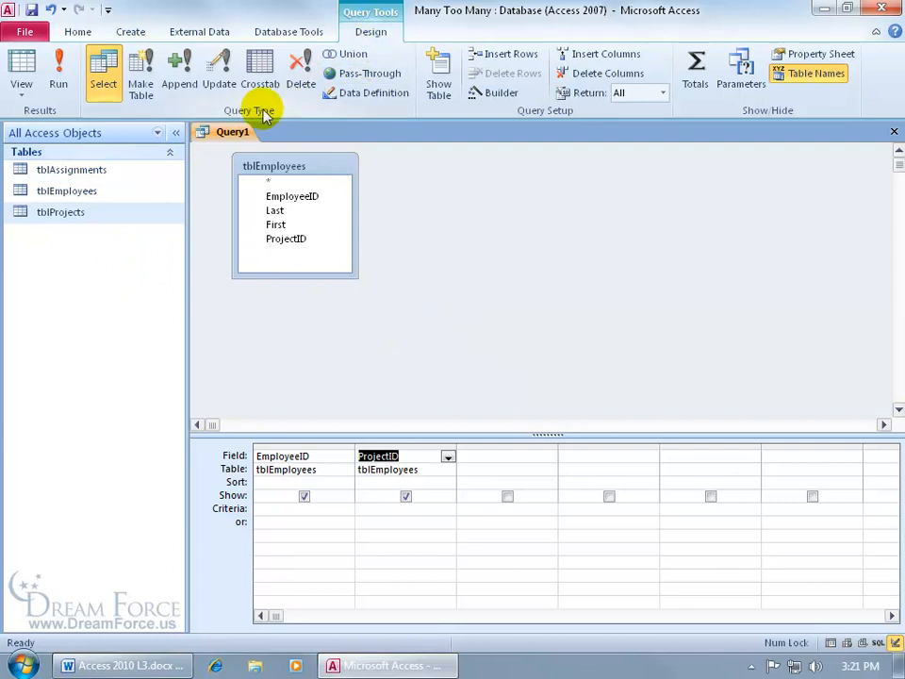
left_click(182, 78)
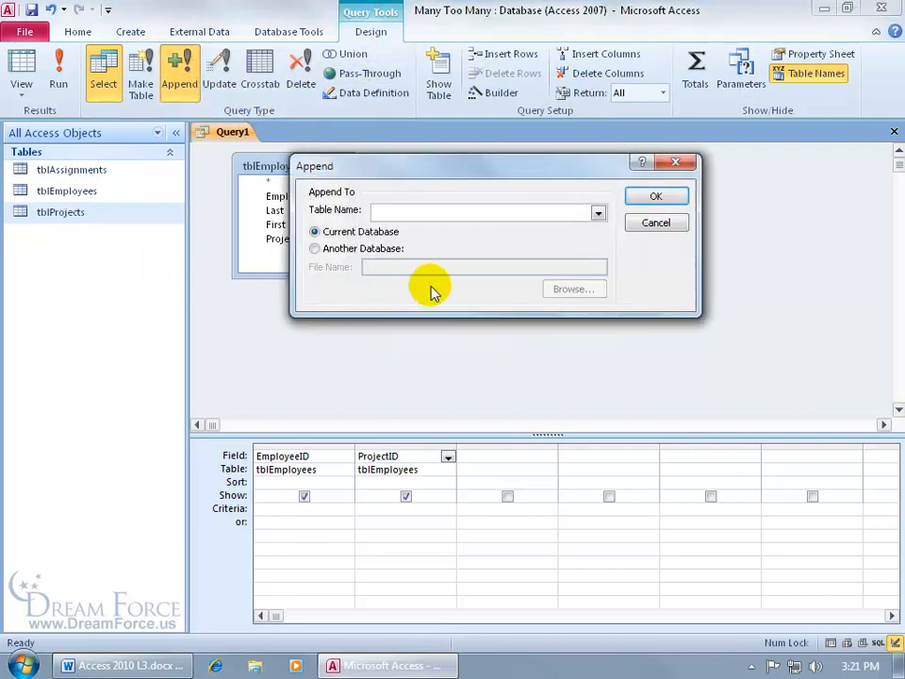
left_click(597, 214)
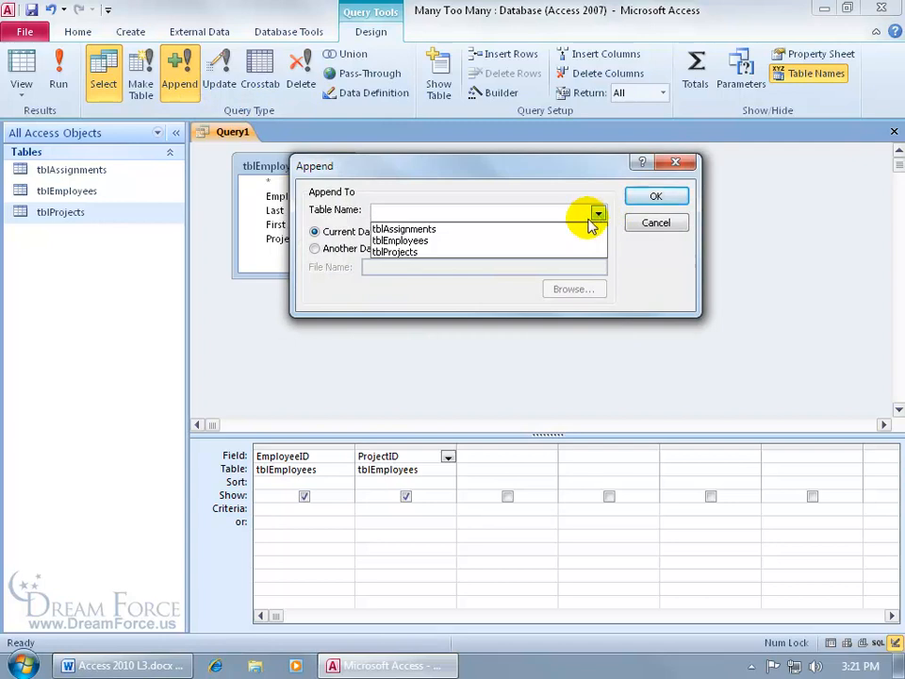
left_click(575, 229)
left_click(656, 195)
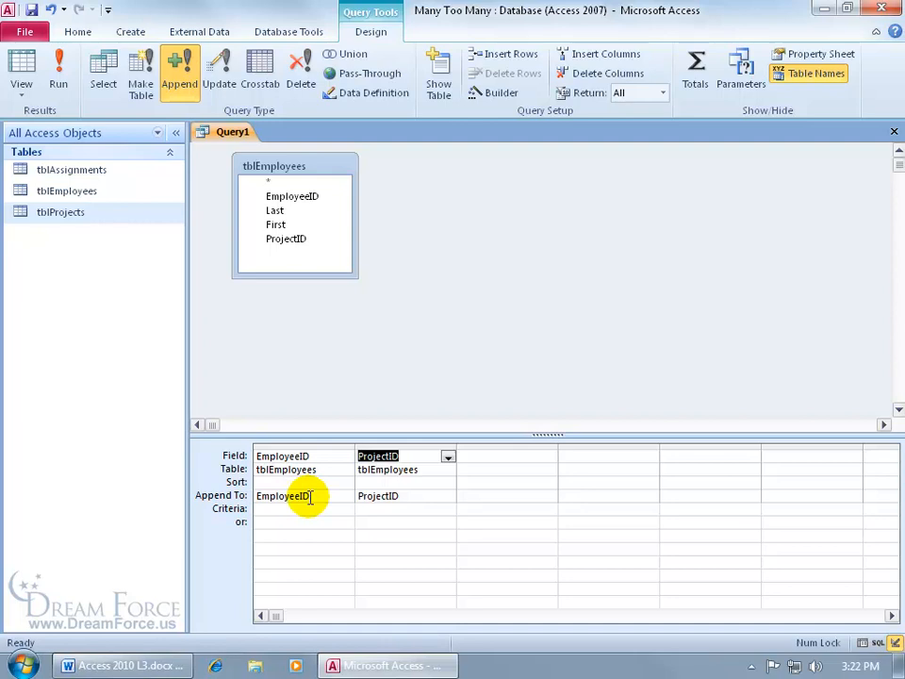
Run the append query, choosing to ignore any append errors, and close the query without saving it.
left_click(59, 63)
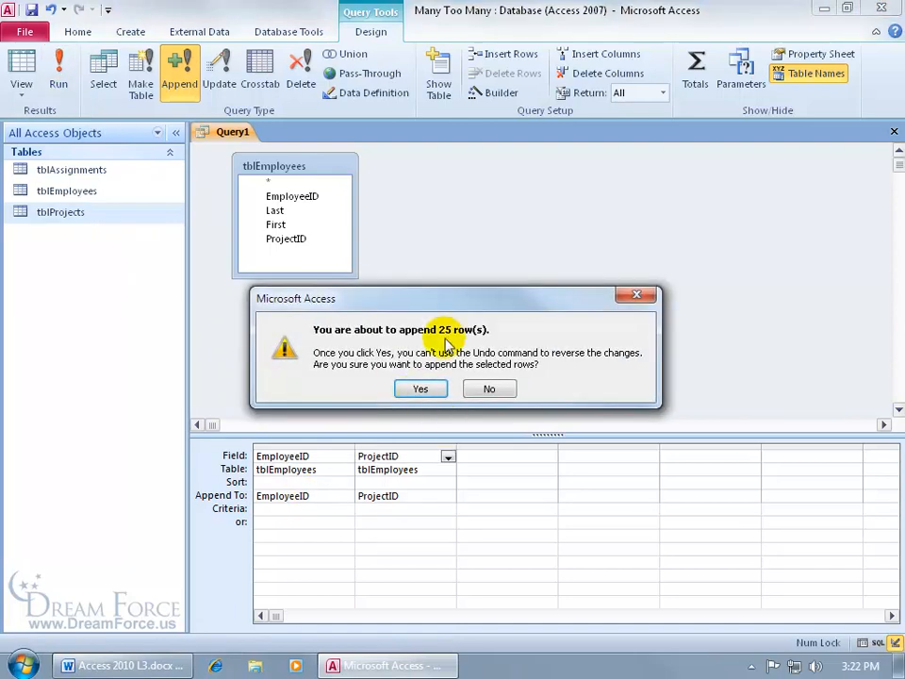
left_click(431, 390)
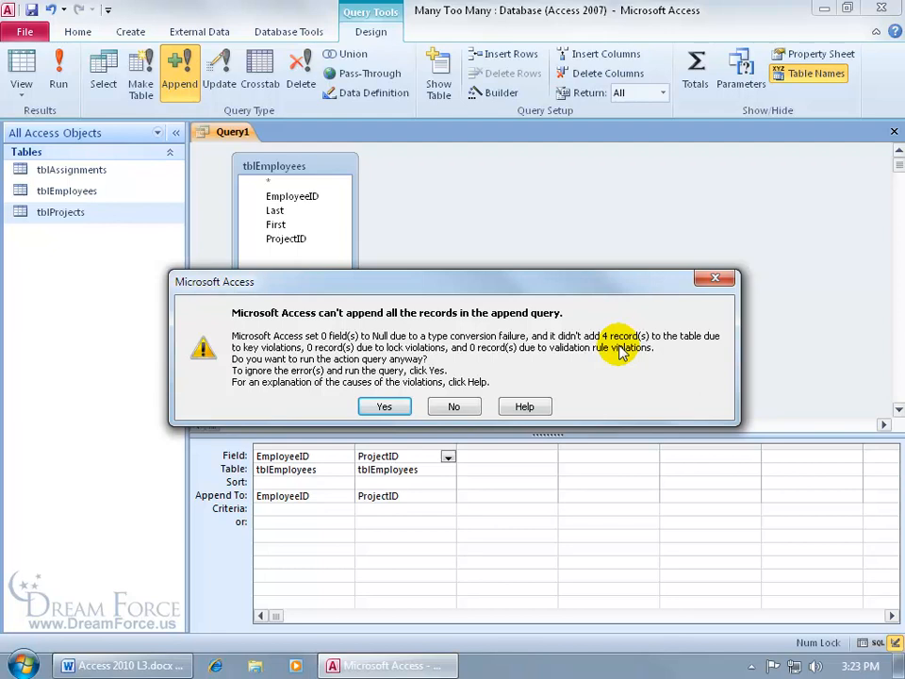
left_click(400, 404)
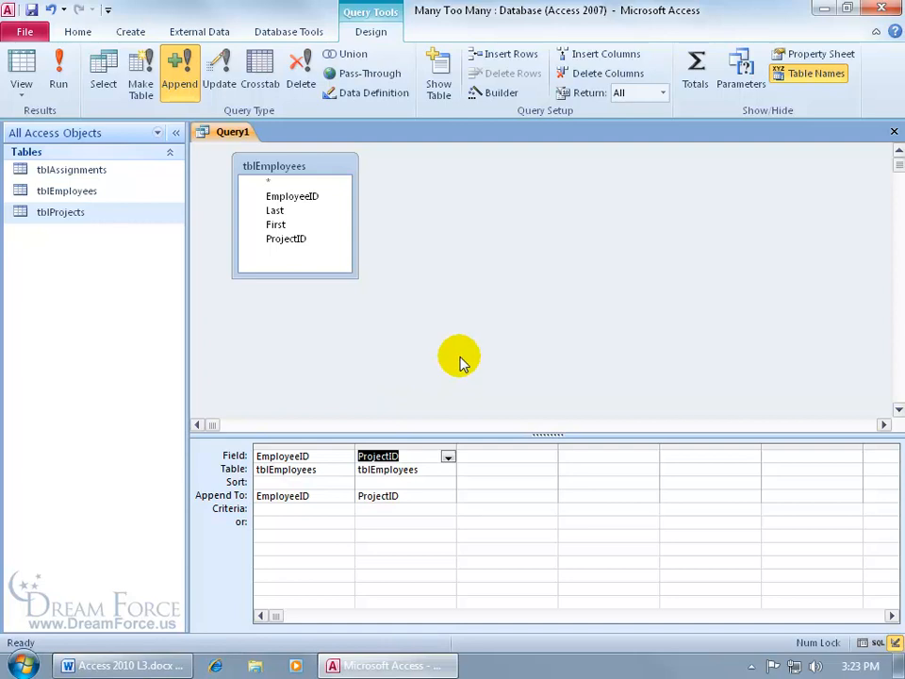
left_click(894, 132)
left_click(455, 378)
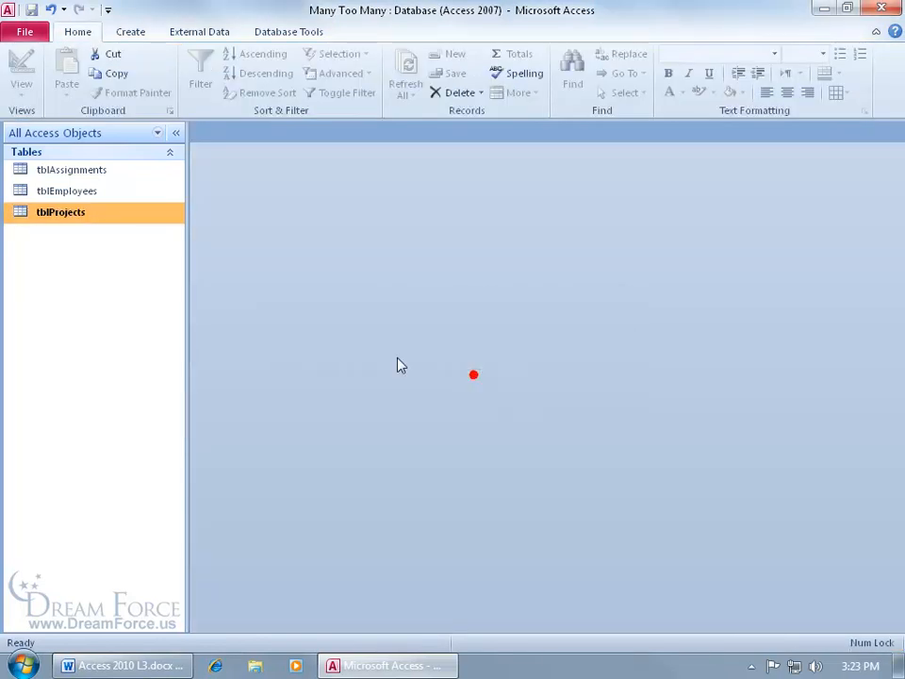
Review the records appended to tblAssignments, compare them with those in tblEmployees, and close tblEmployees.
double_click(99, 173)
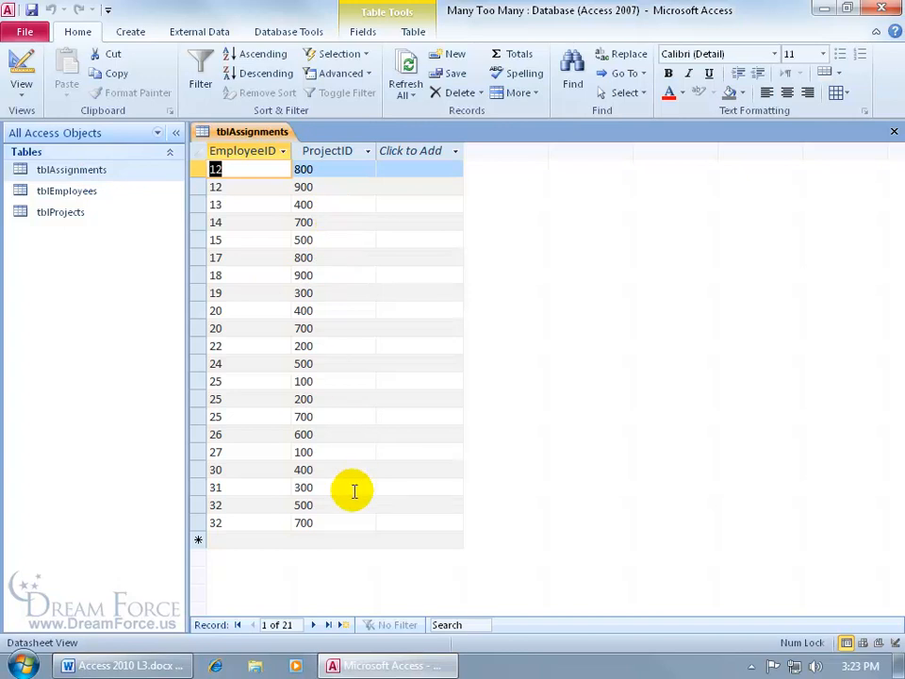
double_click(86, 192)
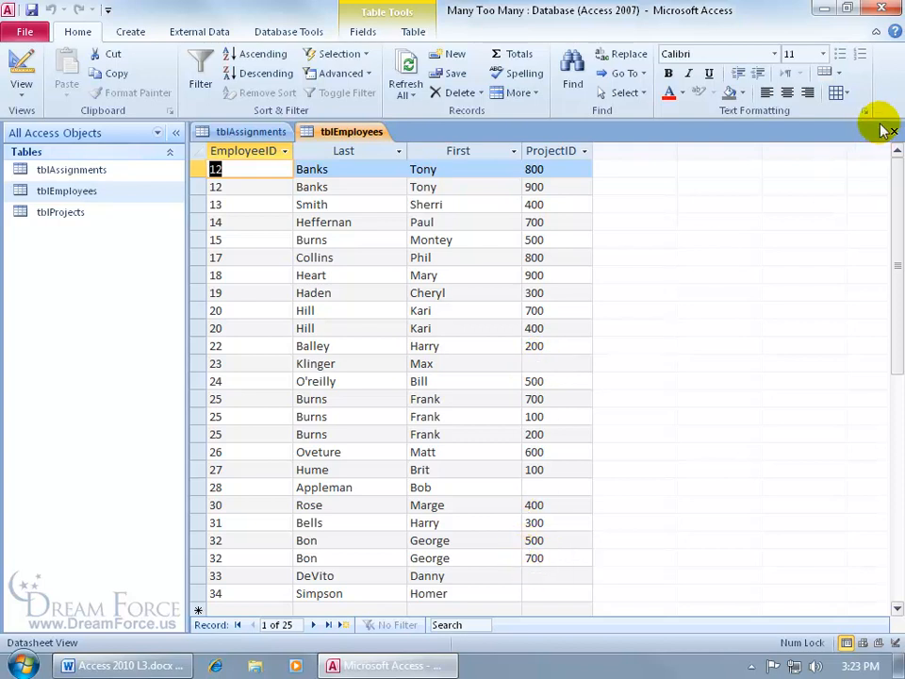
left_click(894, 131)
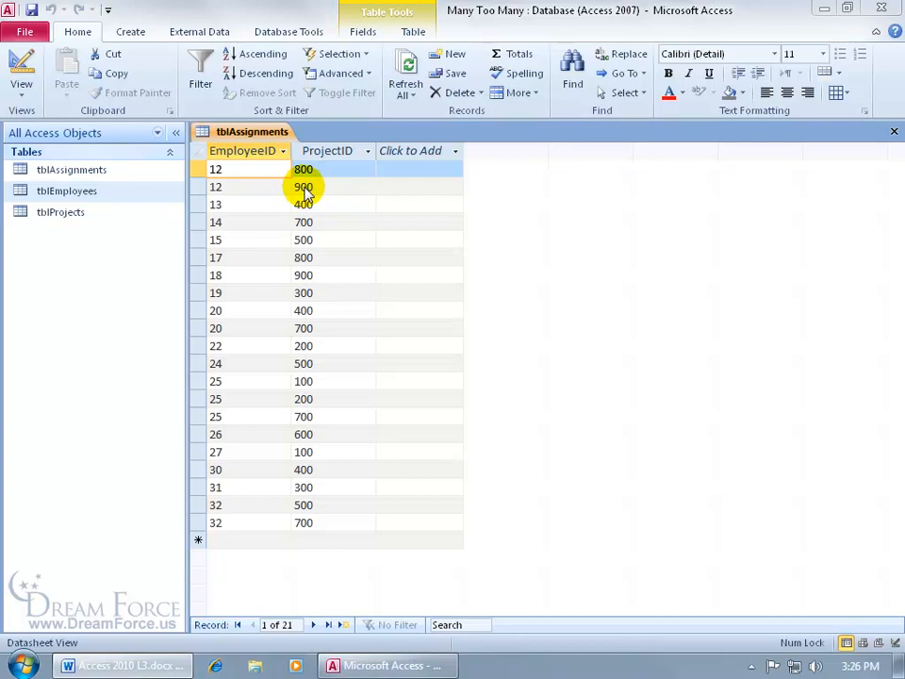
Compare the repeated employee and project records in tblEmployees and tblProjects with those in tblAssignments.
double_click(74, 191)
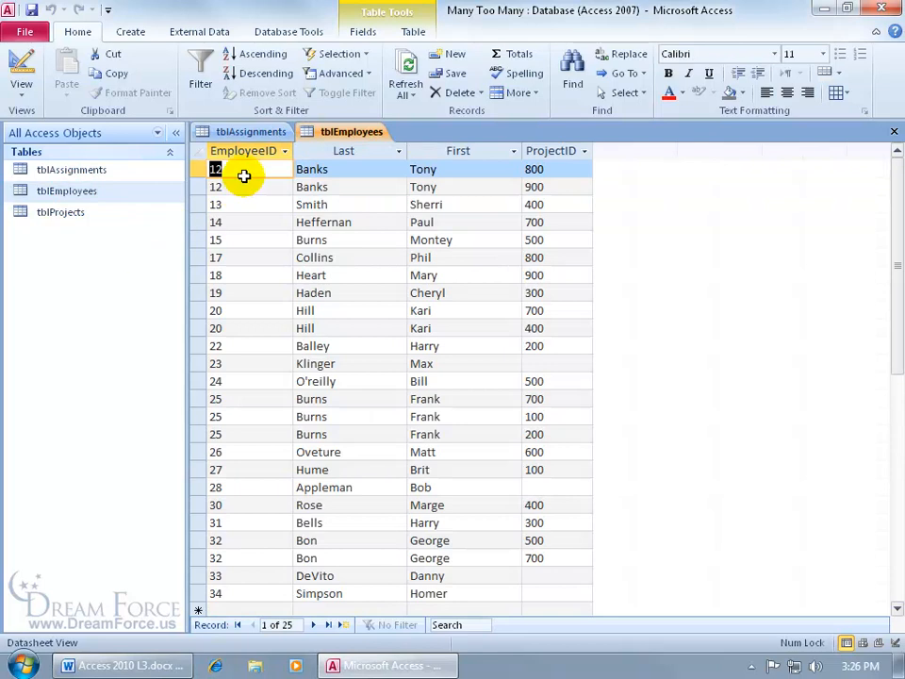
left_click(259, 131)
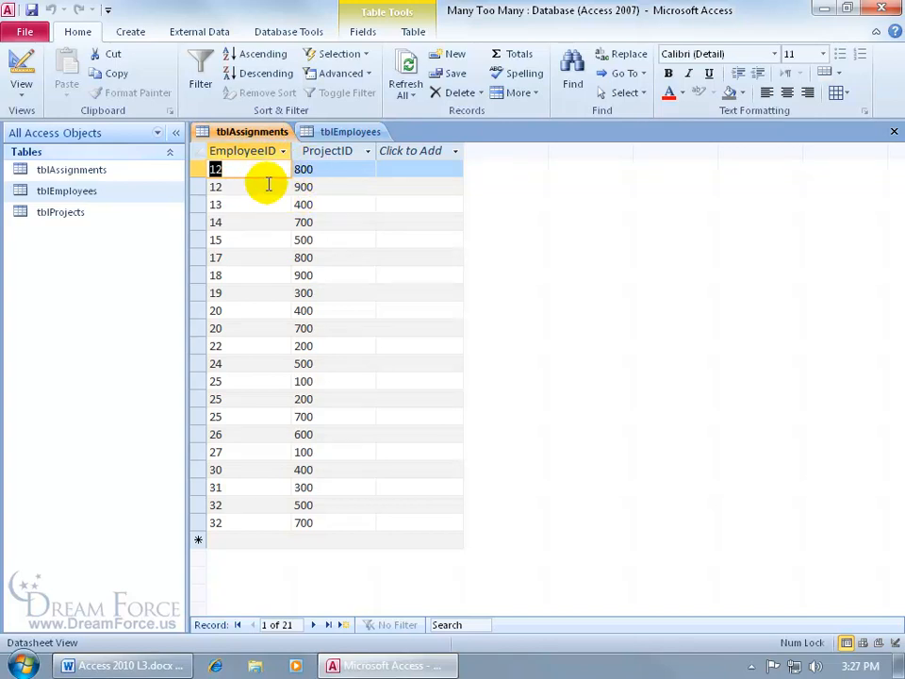
left_click(344, 133)
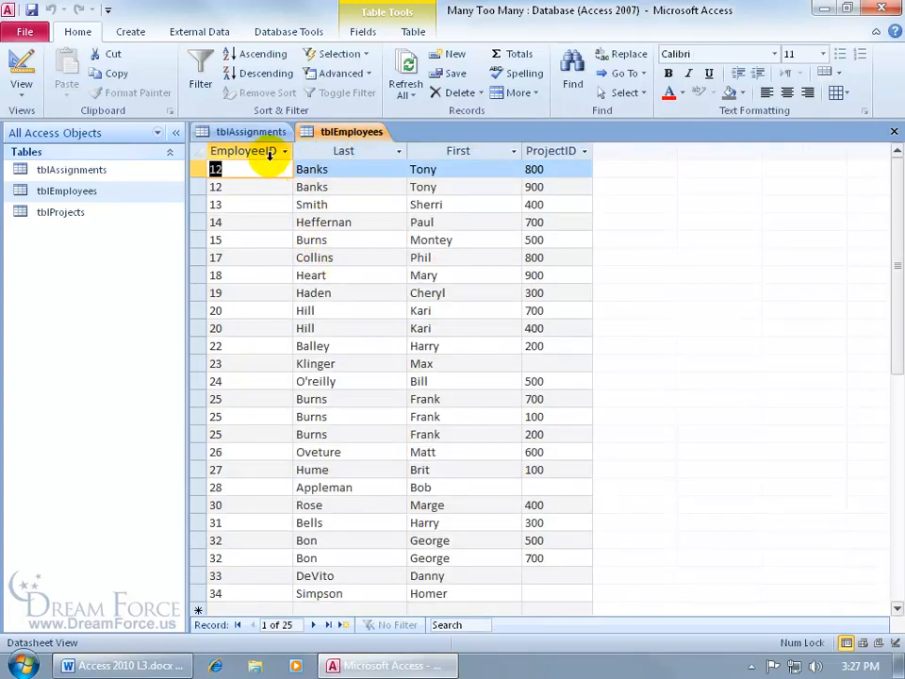
double_click(116, 213)
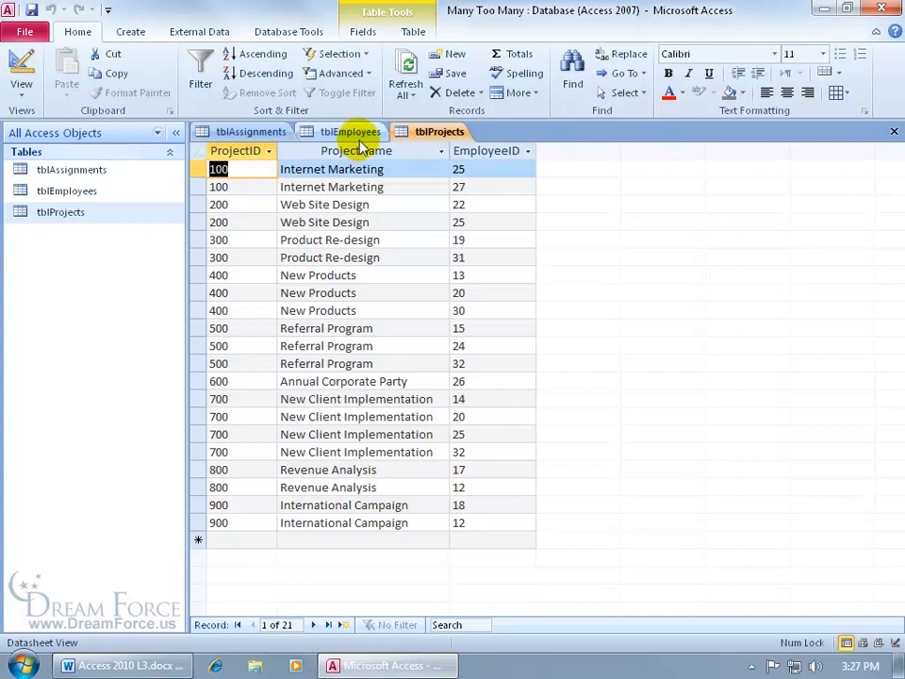
left_click(278, 133)
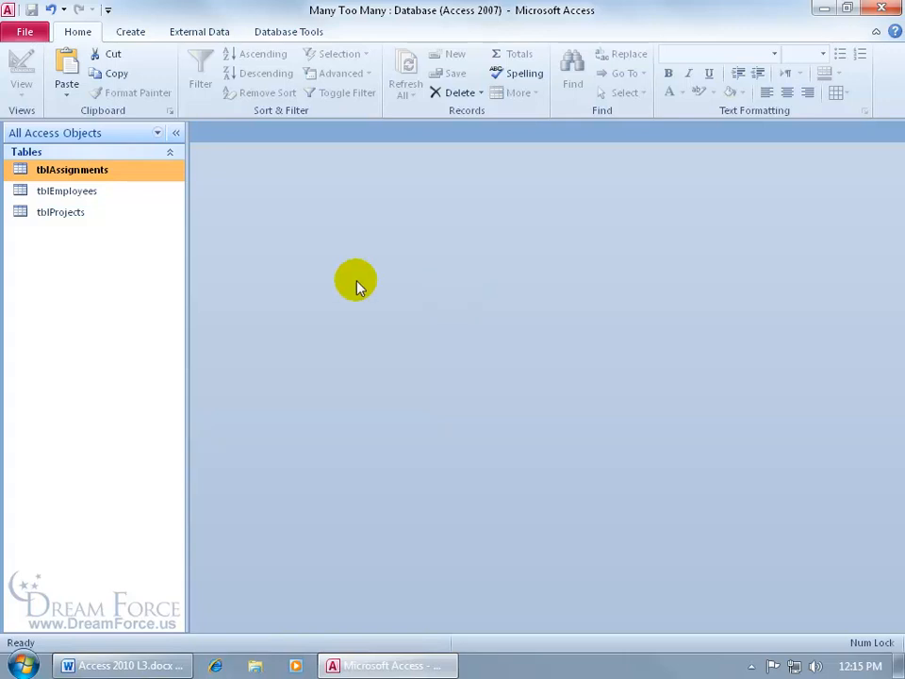
Review the duplicates in tblEmployees and tblProjects alongside the tblAssignments records, and close all three tables.
double_click(120, 196)
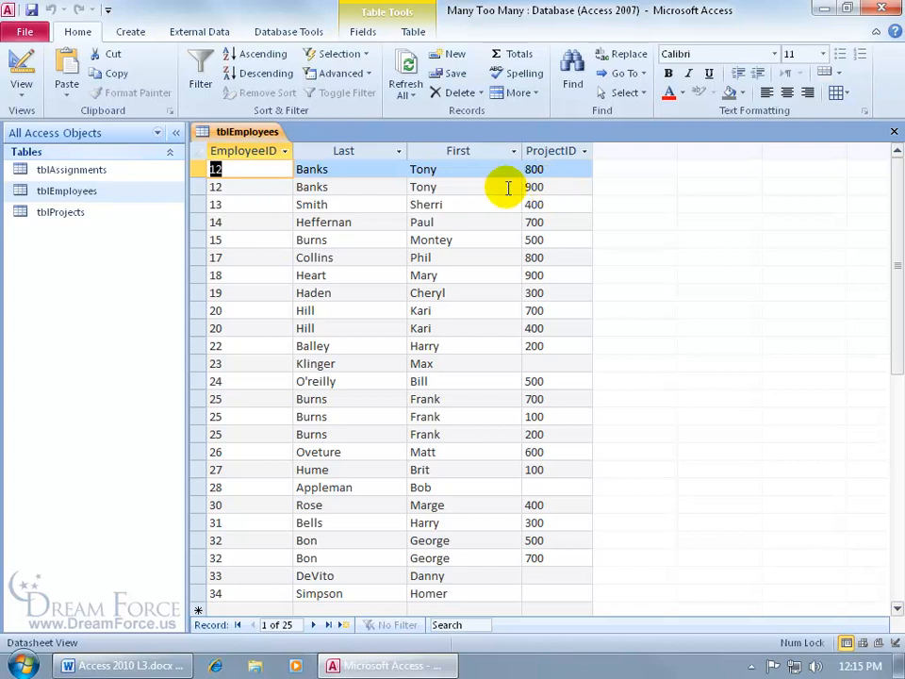
double_click(68, 211)
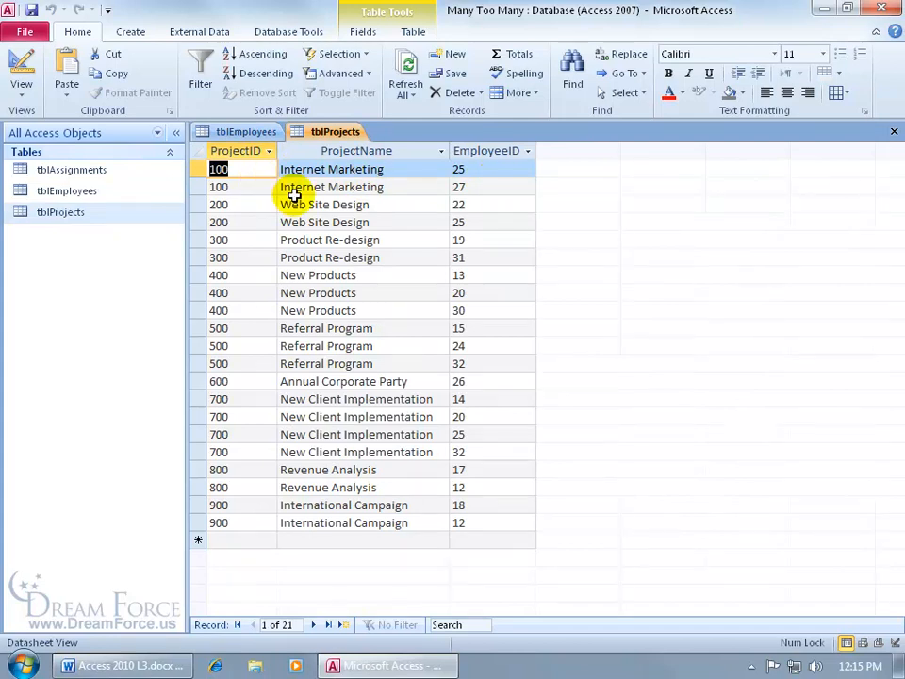
double_click(114, 179)
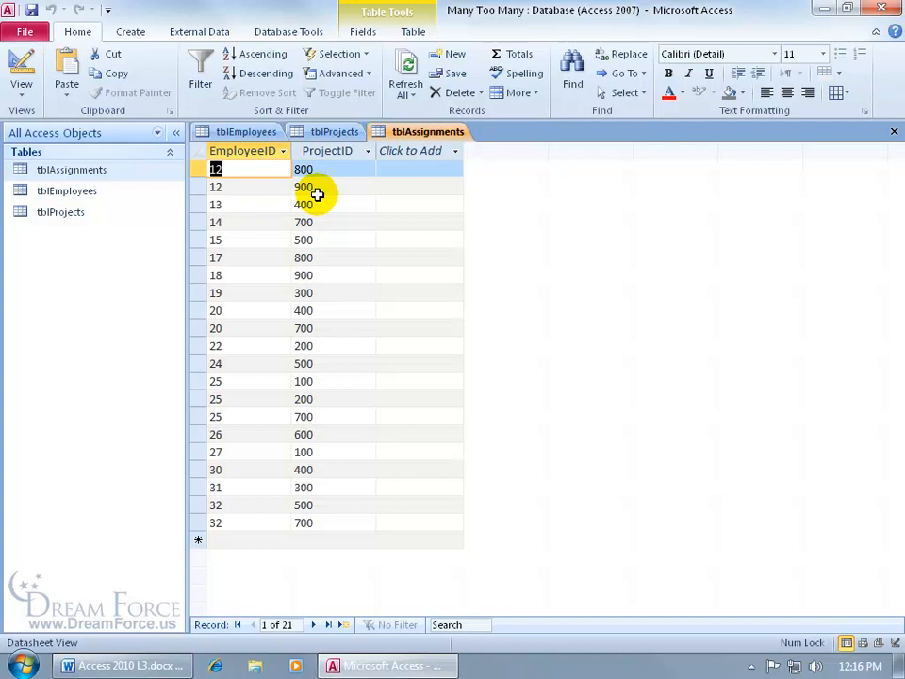
left_click(894, 132)
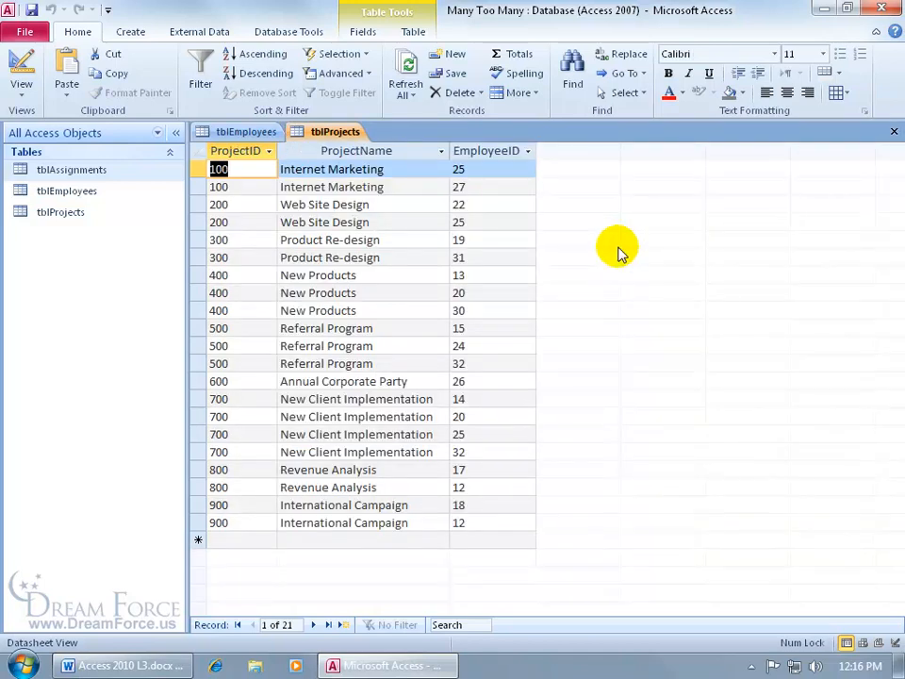
left_click(893, 132)
left_click(894, 132)
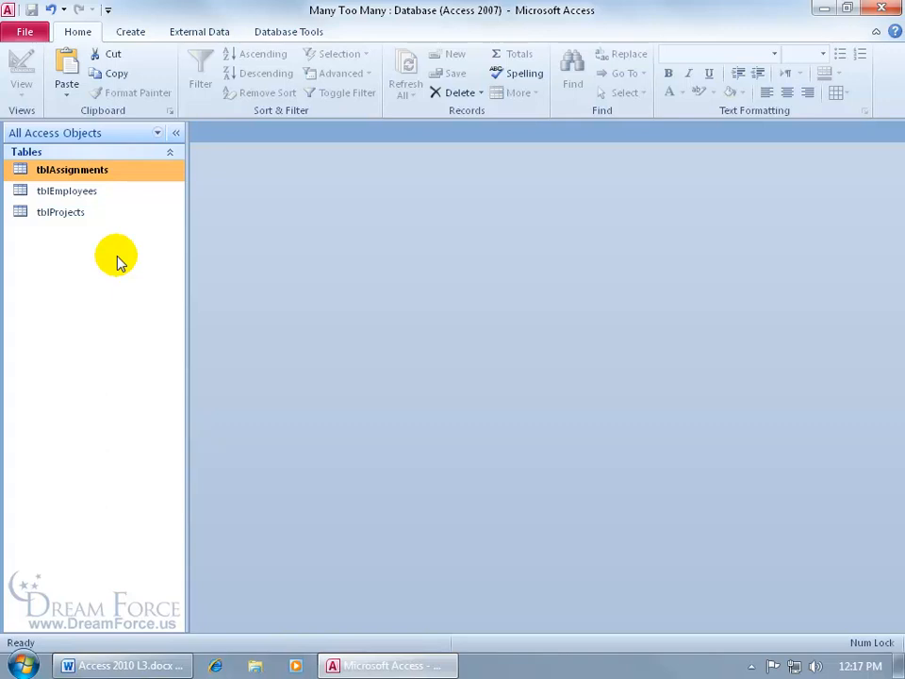
Create a structure-only copy of tblEmployees named Temp EE, and open it briefly to check its fields.
left_click(84, 191)
right_click(85, 191)
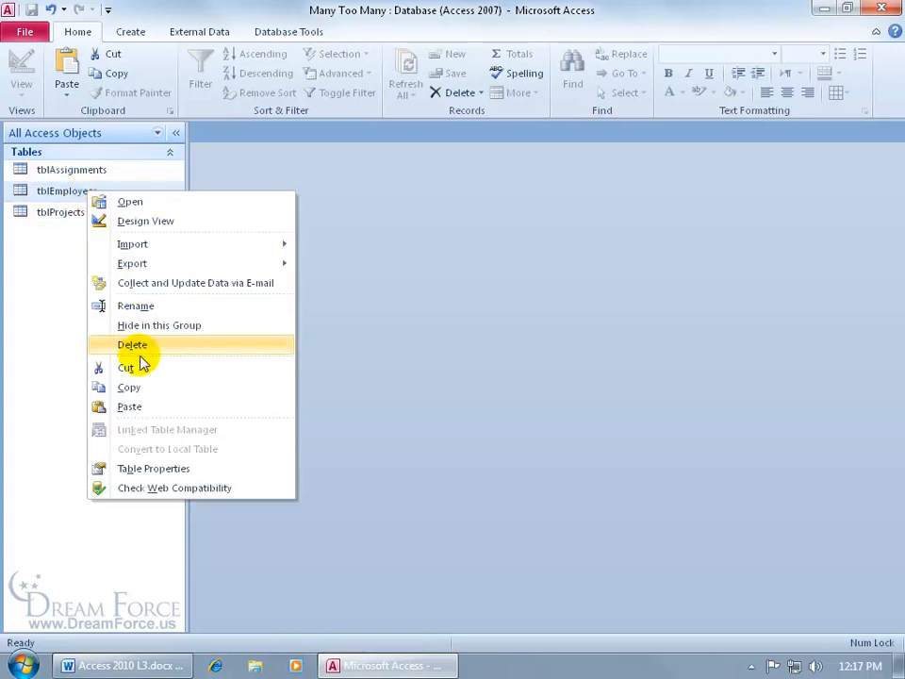
left_click(132, 387)
right_click(52, 283)
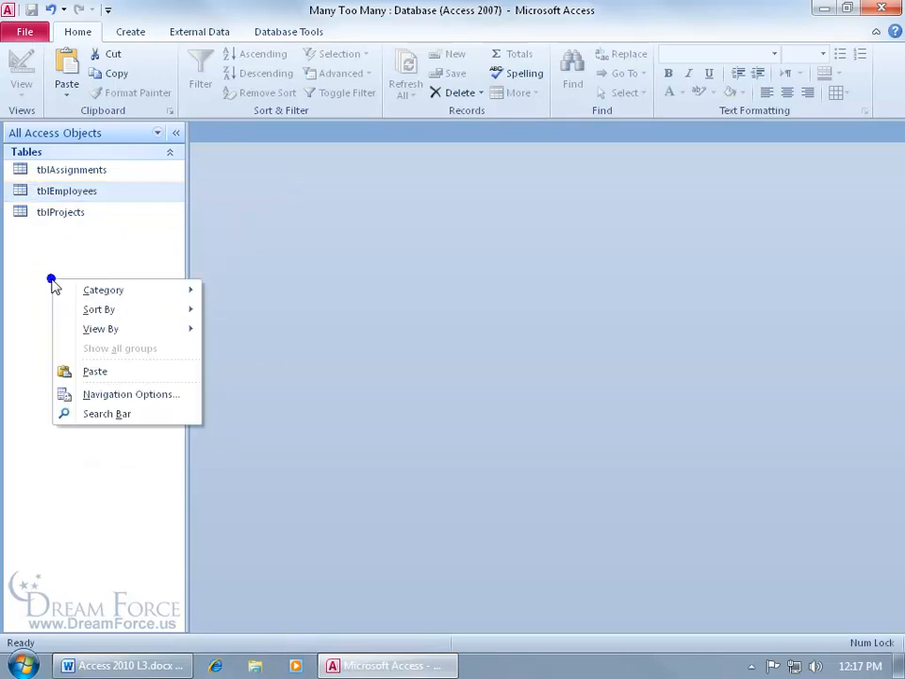
left_click(69, 378)
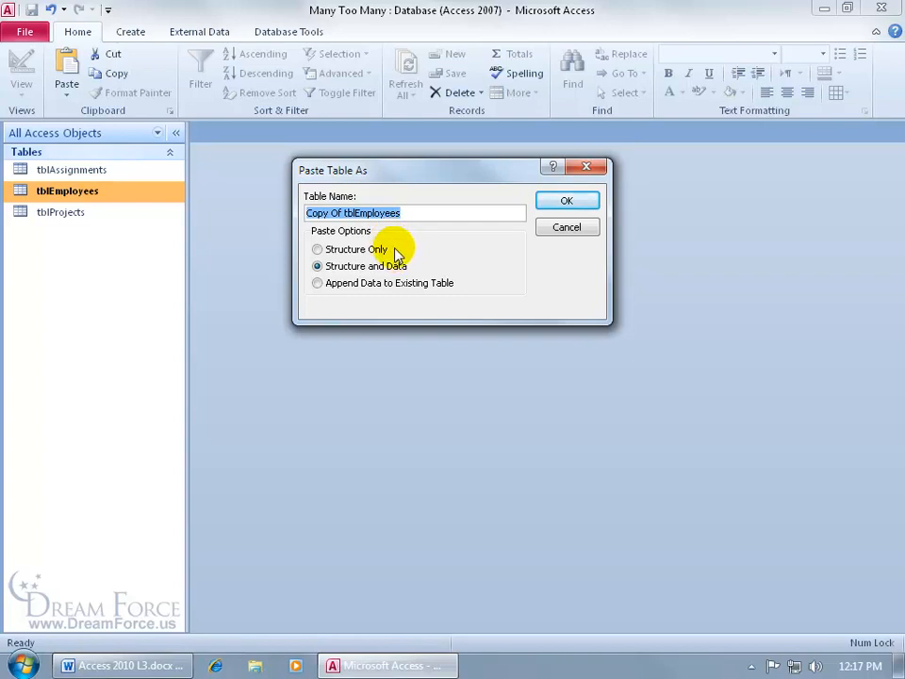
left_click(334, 248)
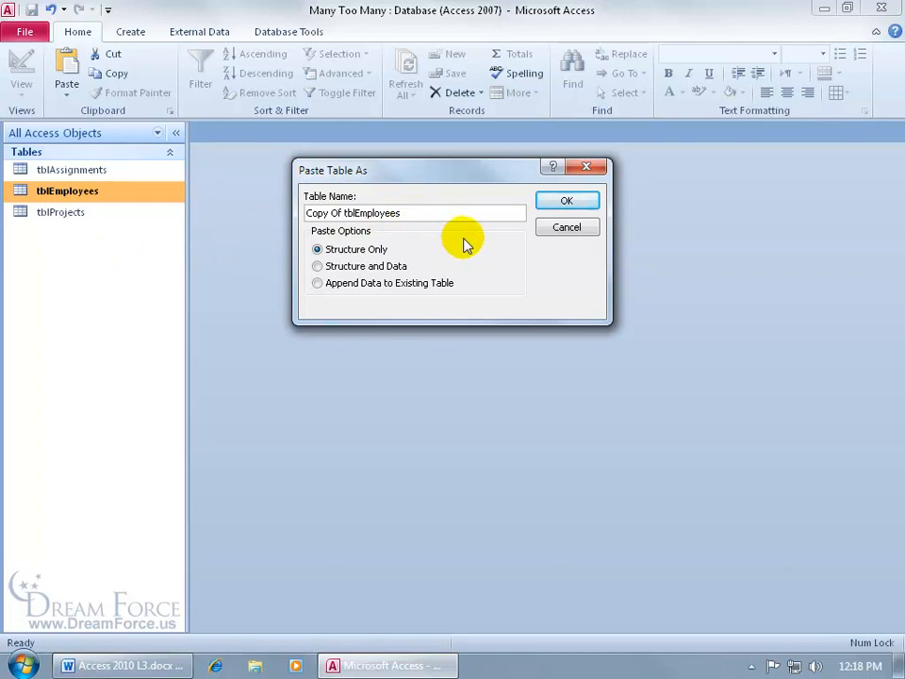
triple_click(426, 211)
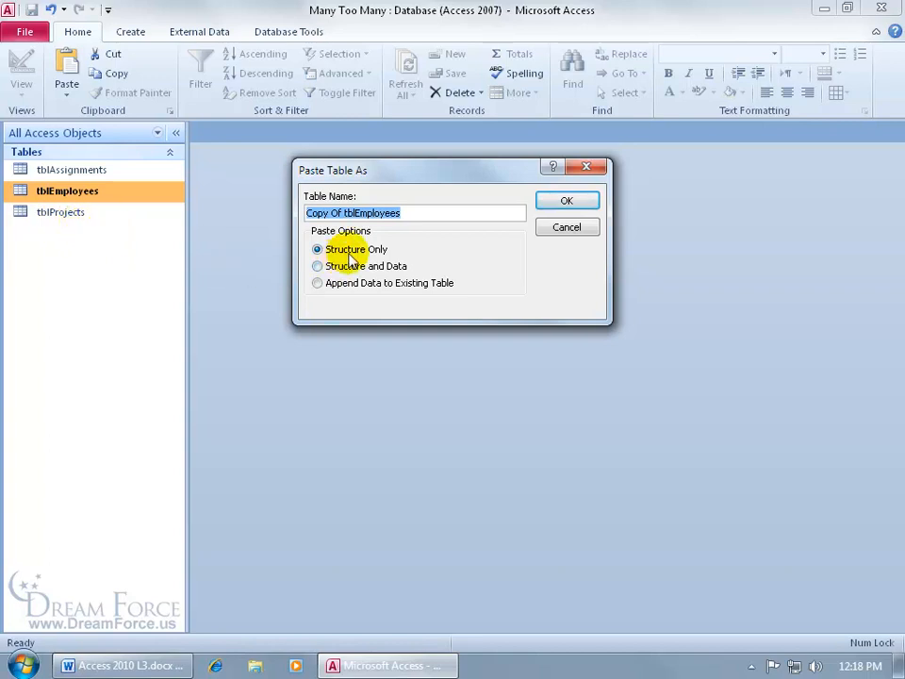
left_click_drag(349, 220, 250, 219)
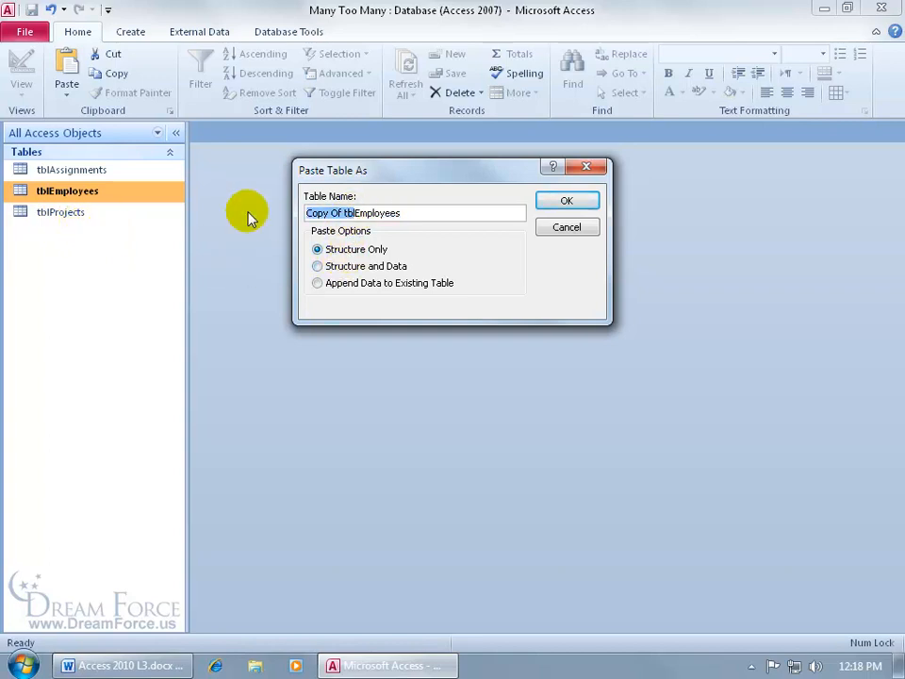
type("Temp")
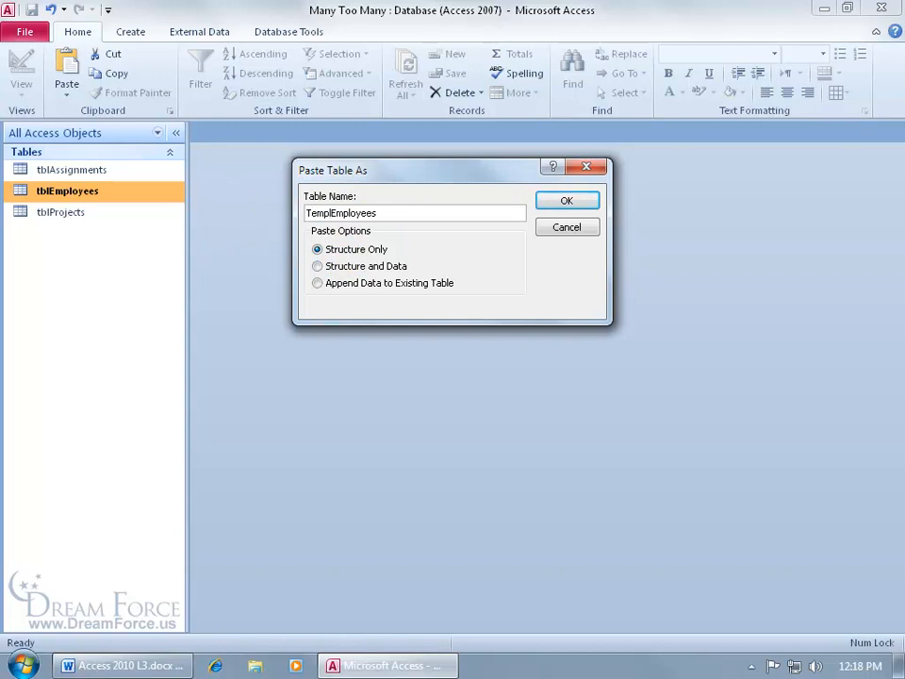
left_click_drag(394, 211, 341, 219)
type("EE")
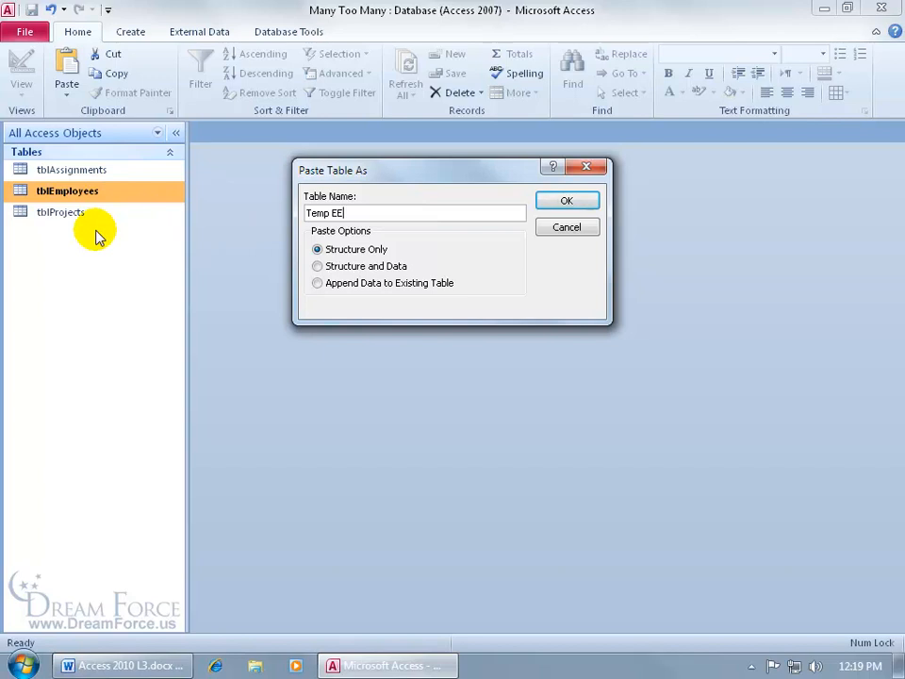
left_click(580, 201)
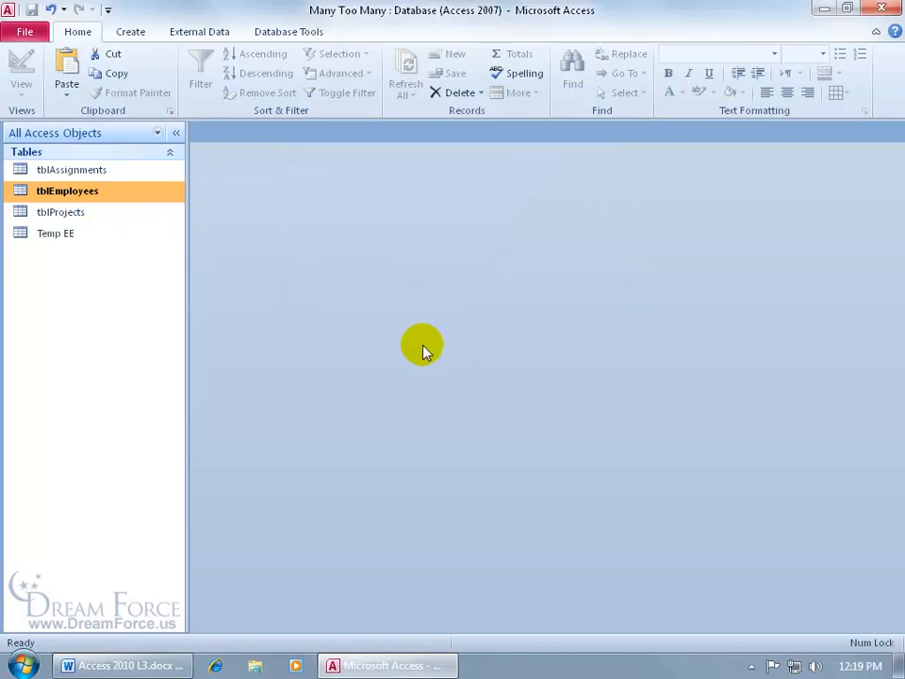
double_click(66, 233)
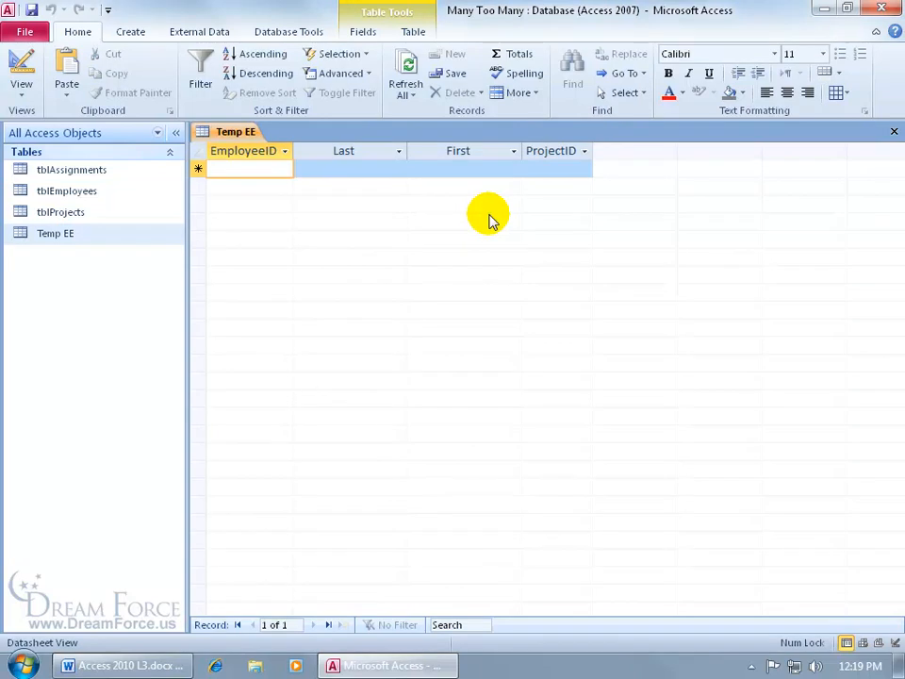
left_click(892, 131)
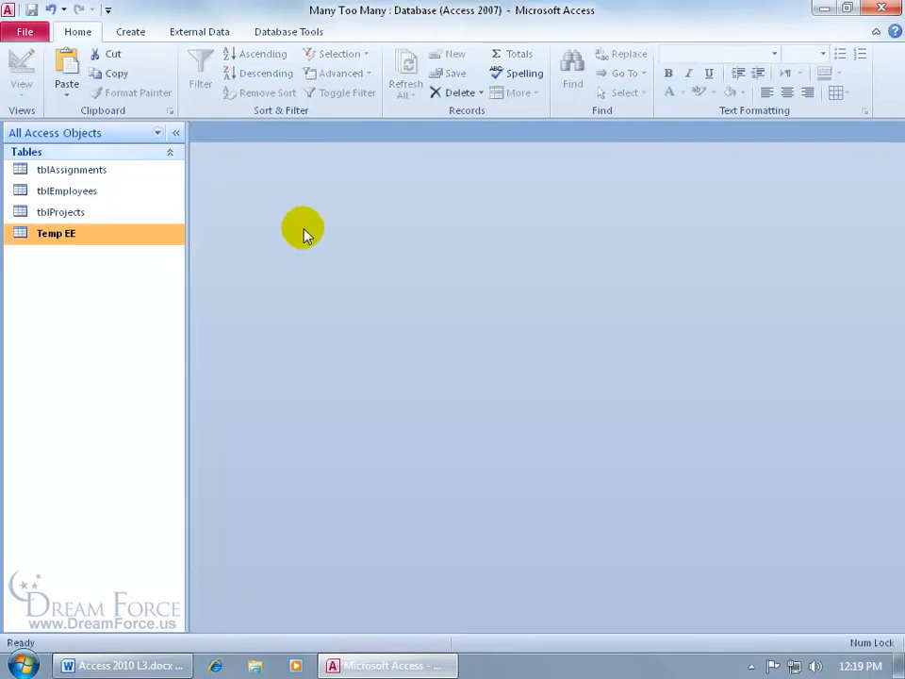
Create a structure-only copy of tblProjects named Temp Proj.
right_click(45, 213)
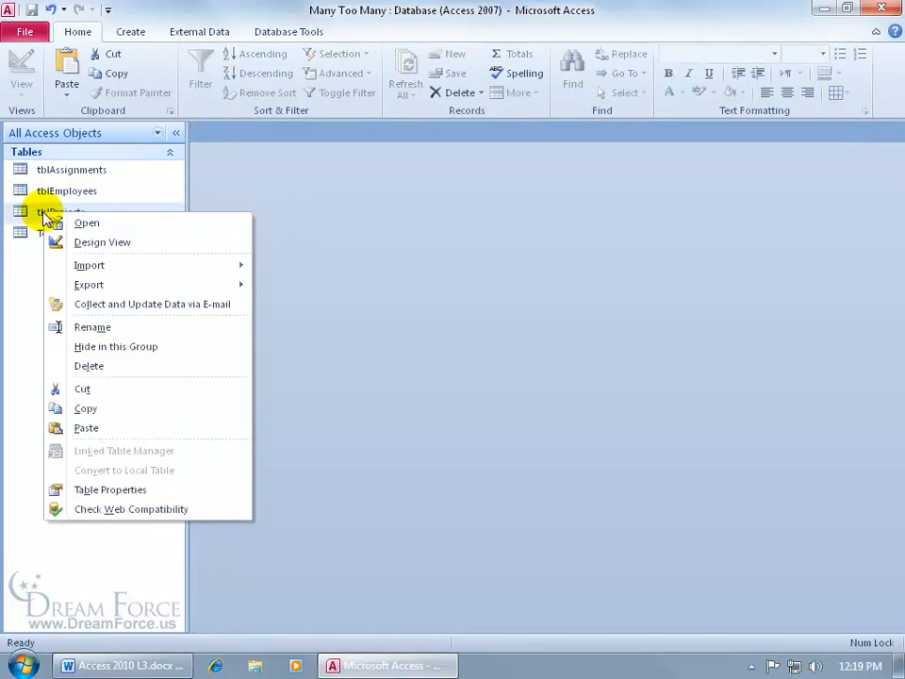
left_click(97, 411)
right_click(38, 304)
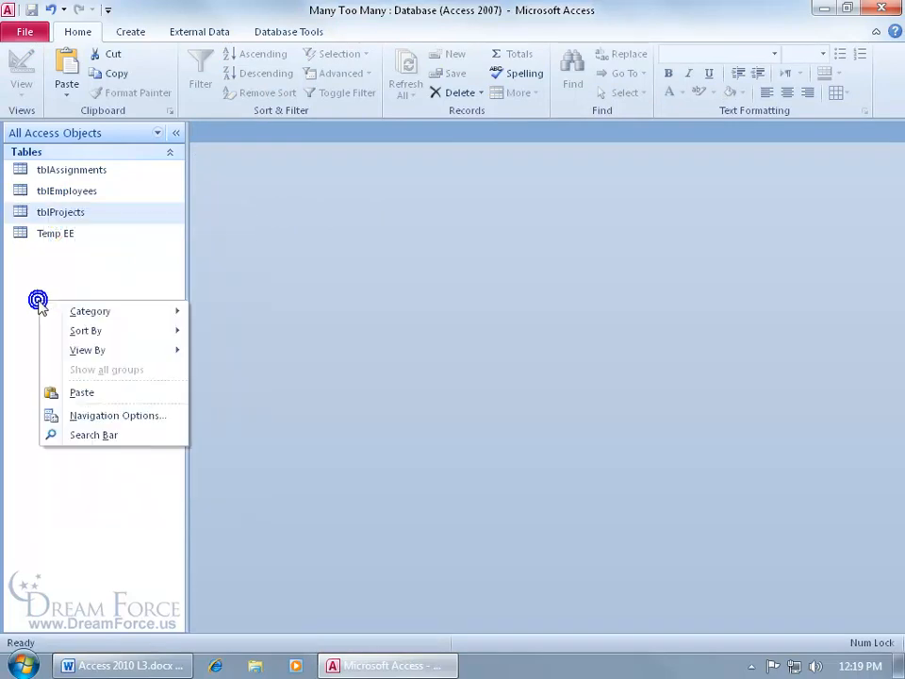
left_click(88, 393)
left_click(343, 212)
left_click_drag(356, 213, 293, 213)
type("Temp Proj")
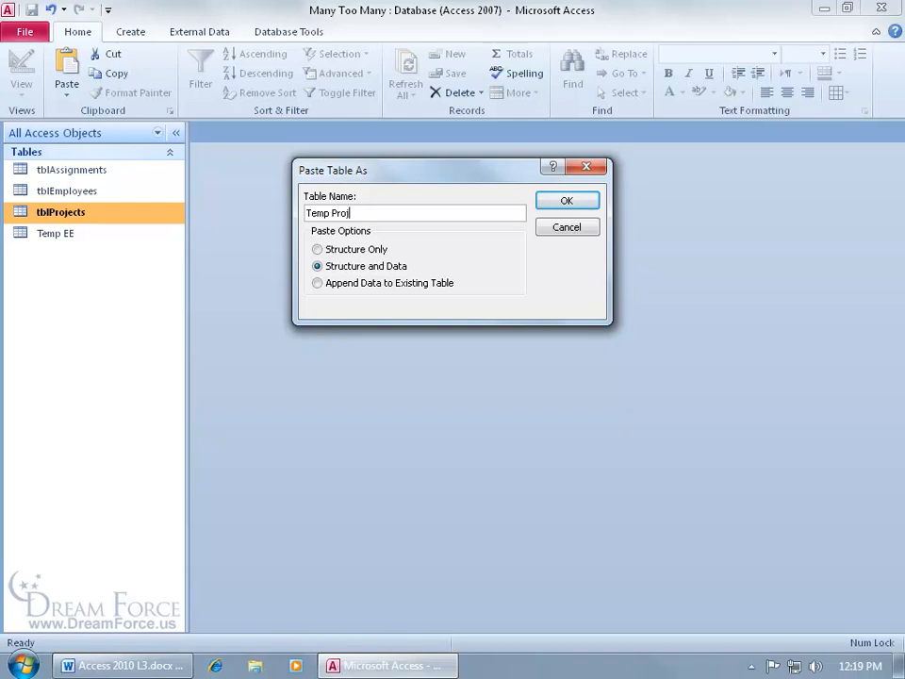
left_click(317, 249)
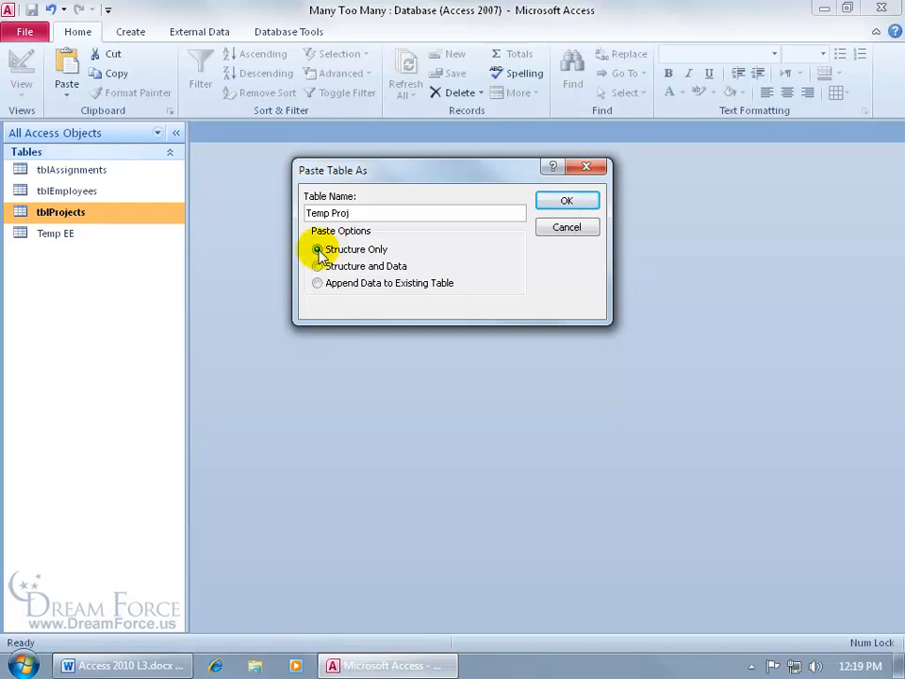
left_click(584, 204)
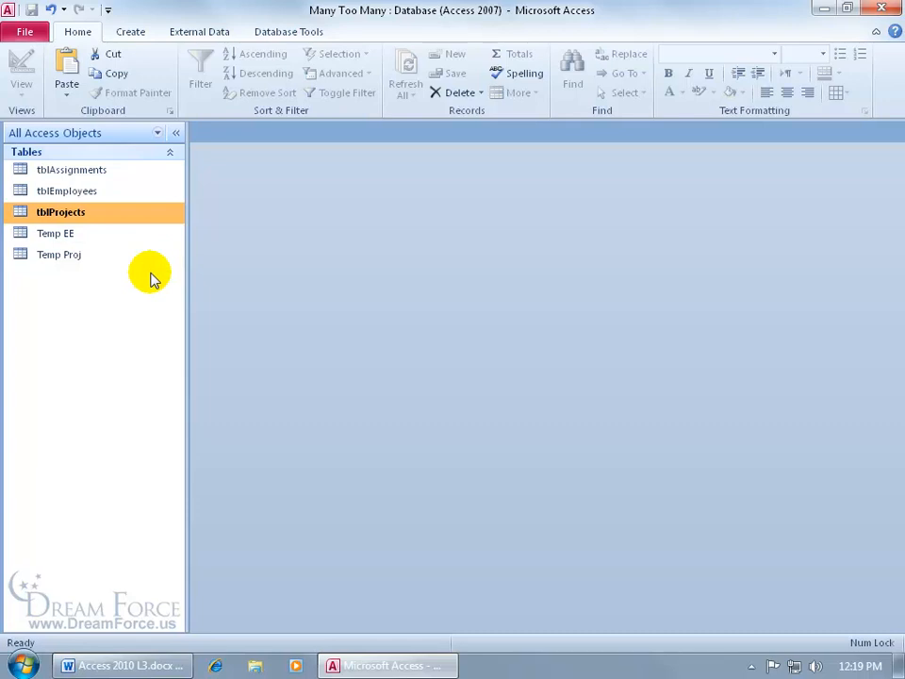
Open Temp EE in Design view and make EmployeeID its primary key.
right_click(78, 240)
left_click(91, 264)
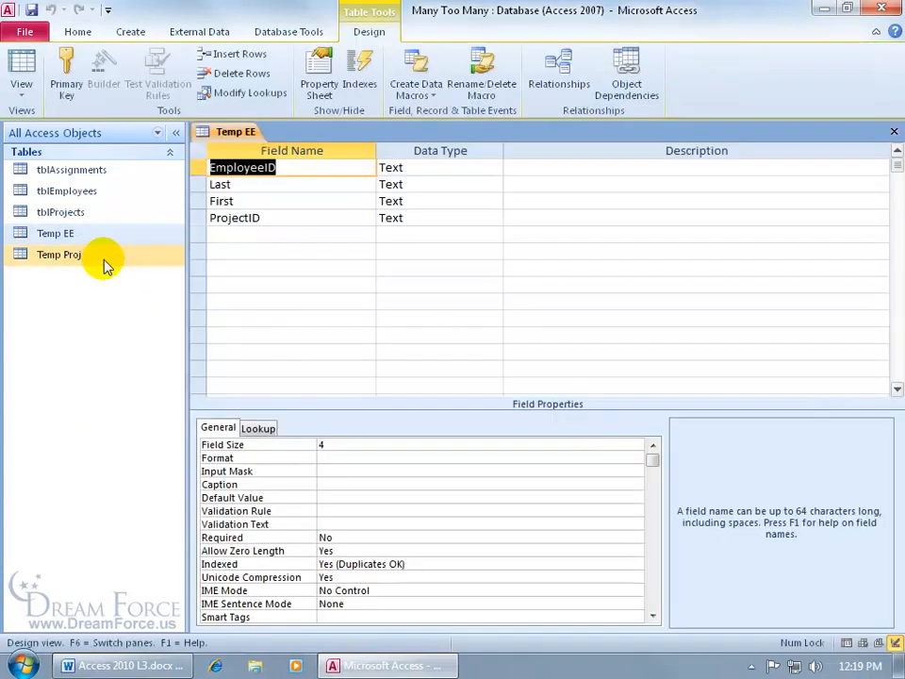
left_click(308, 168)
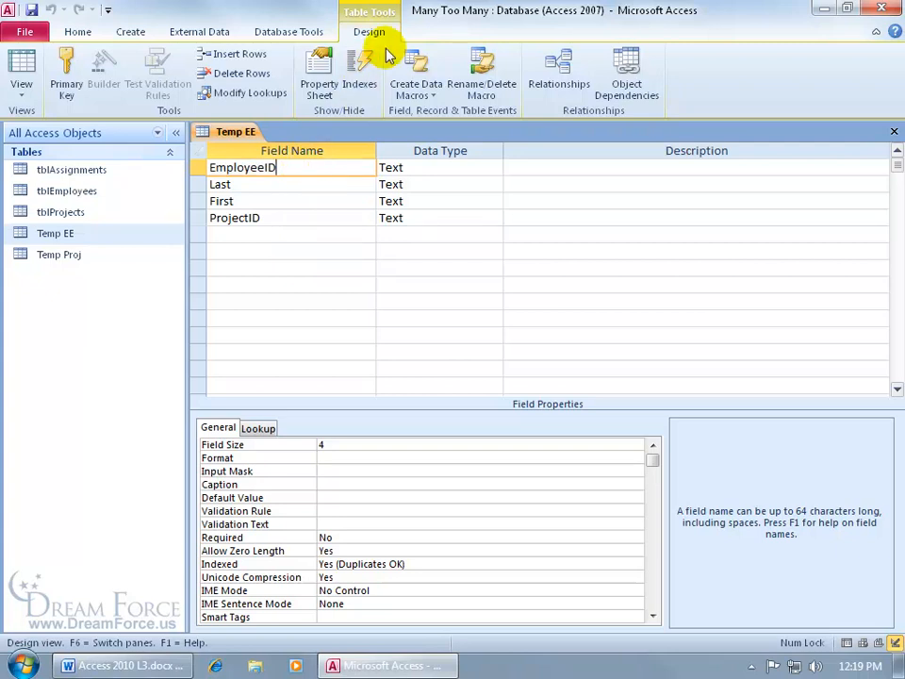
left_click(66, 74)
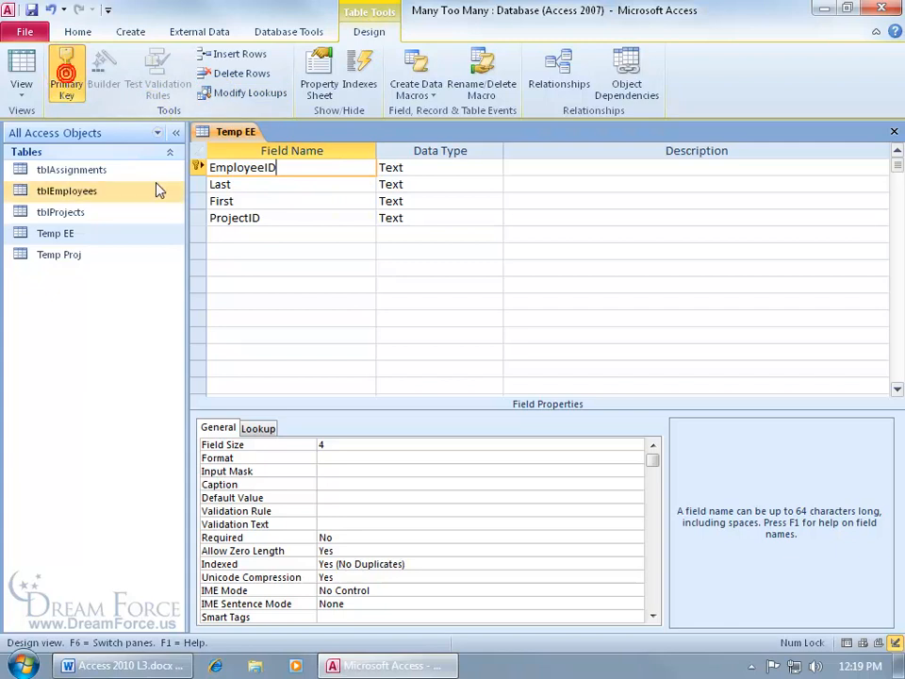
Delete the ProjectID field and its indexes from Temp EE, and save and close the table.
left_click(286, 217)
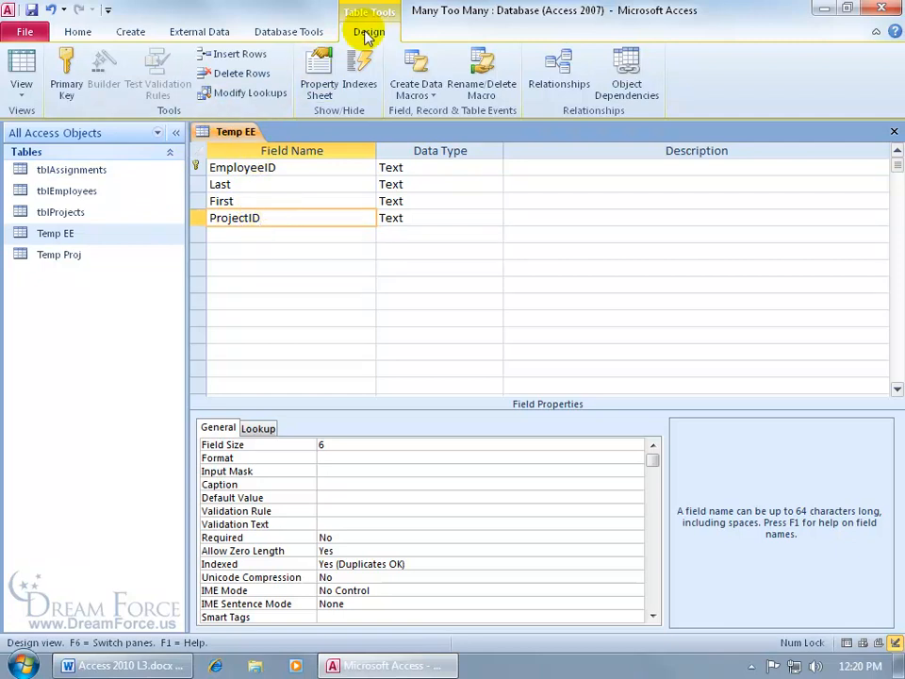
left_click(270, 76)
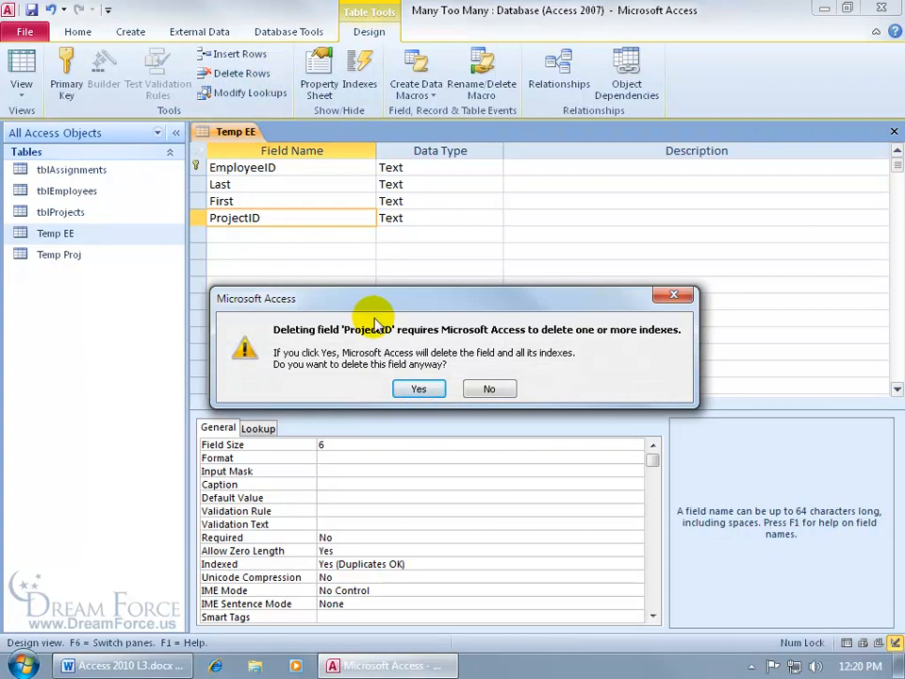
left_click(420, 389)
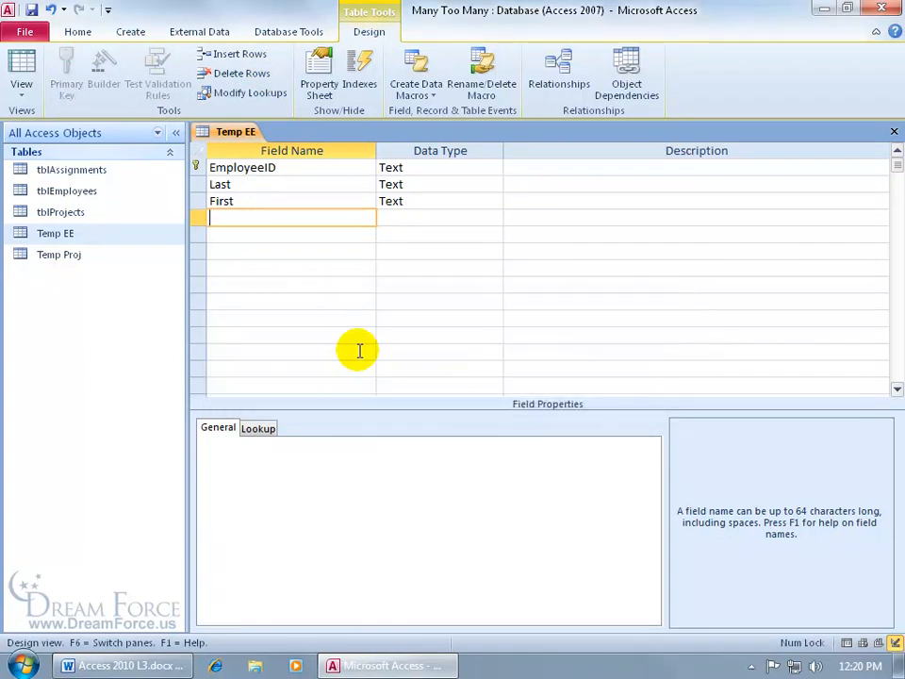
left_click(34, 10)
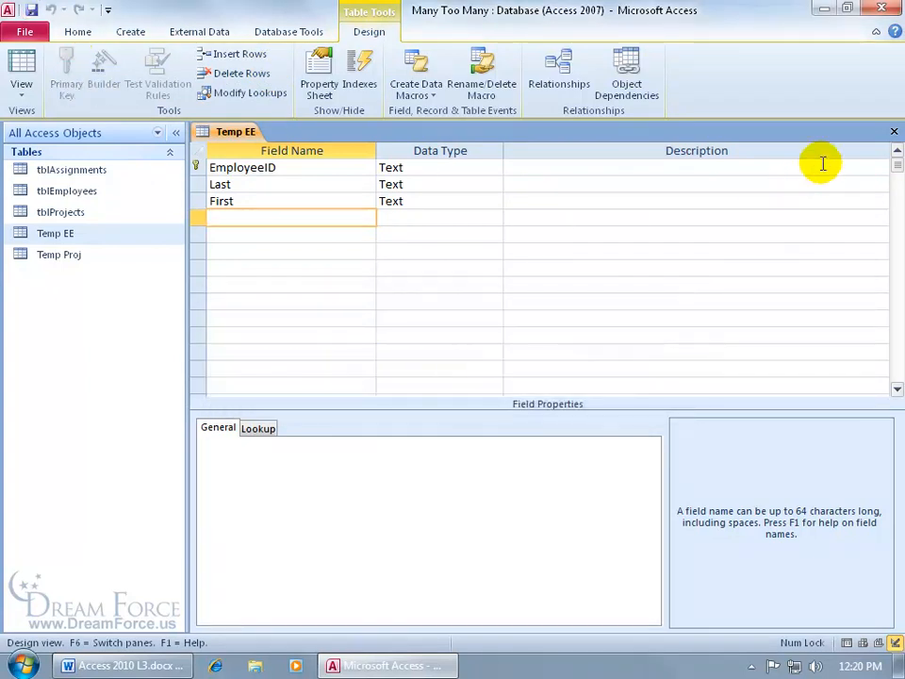
left_click(893, 131)
Open Temp Proj in Design view and delete its EmployeeID field.
right_click(105, 257)
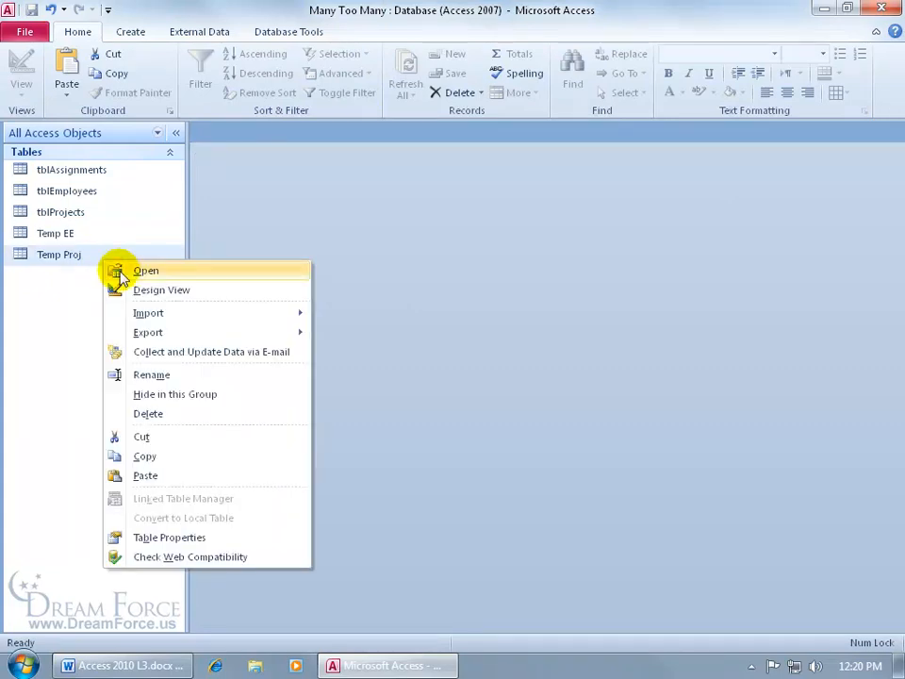
left_click(110, 291)
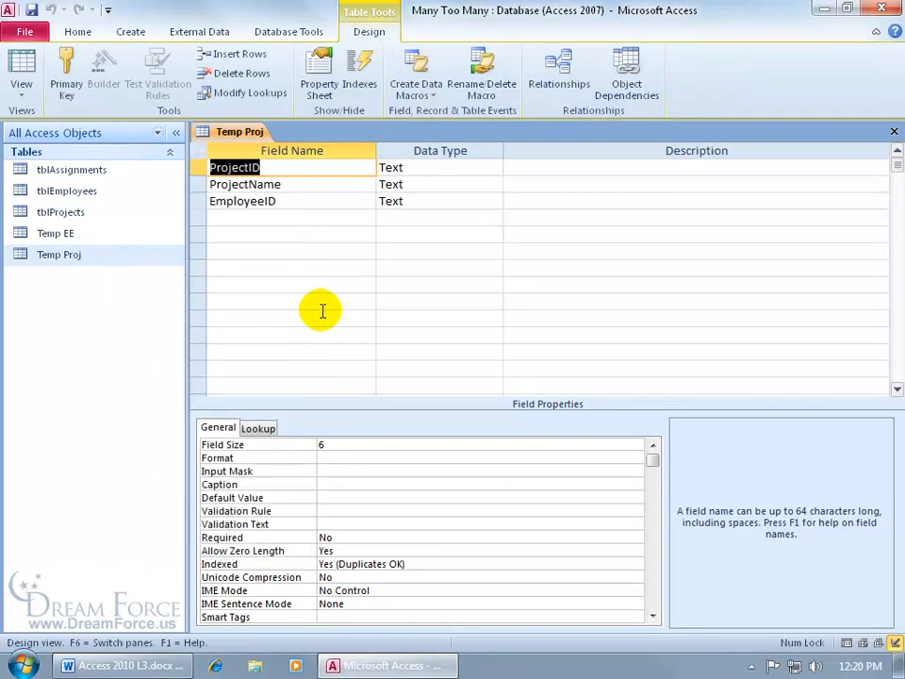
left_click(216, 202)
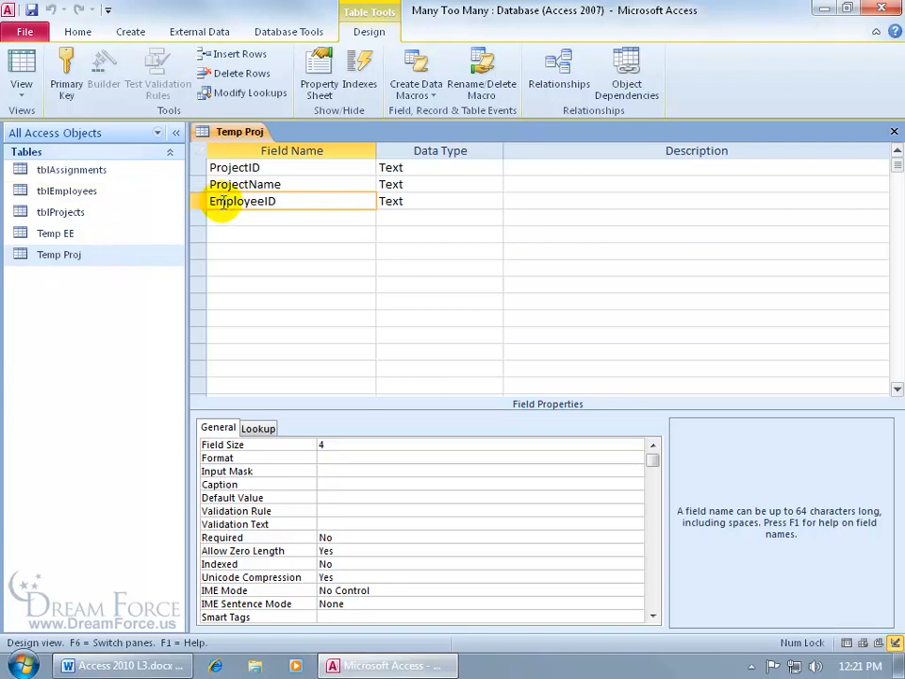
left_click(241, 73)
Make ProjectID the primary key of Temp Proj, and save and close the table.
left_click(247, 167)
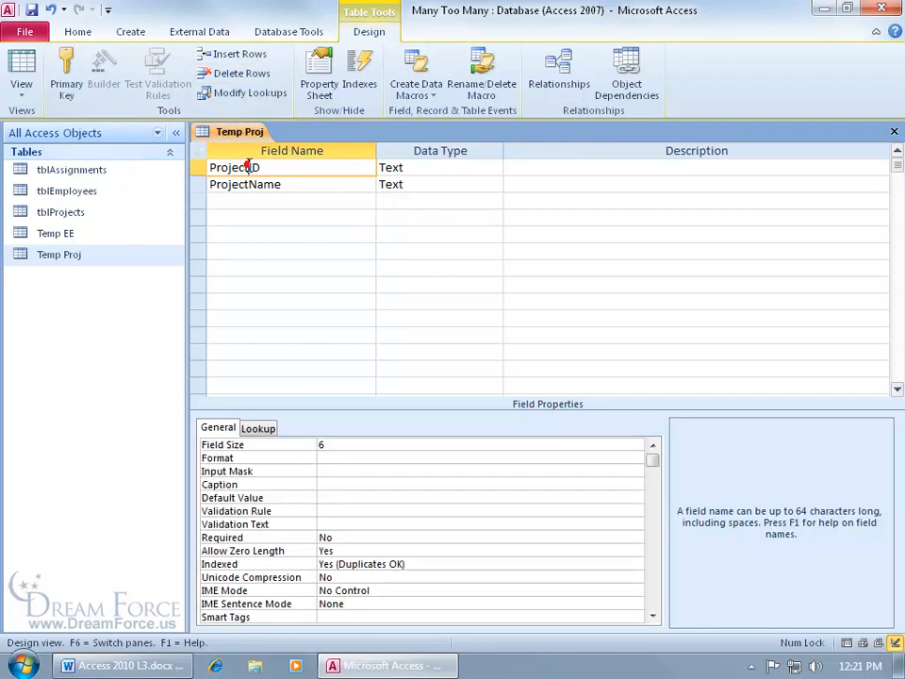
left_click(83, 82)
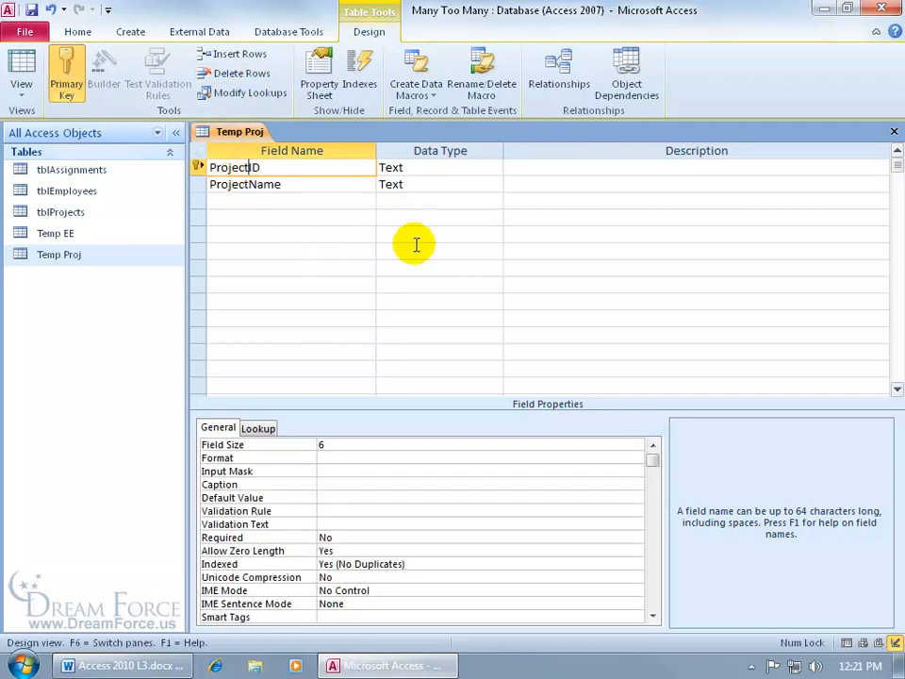
left_click(892, 131)
left_click(381, 378)
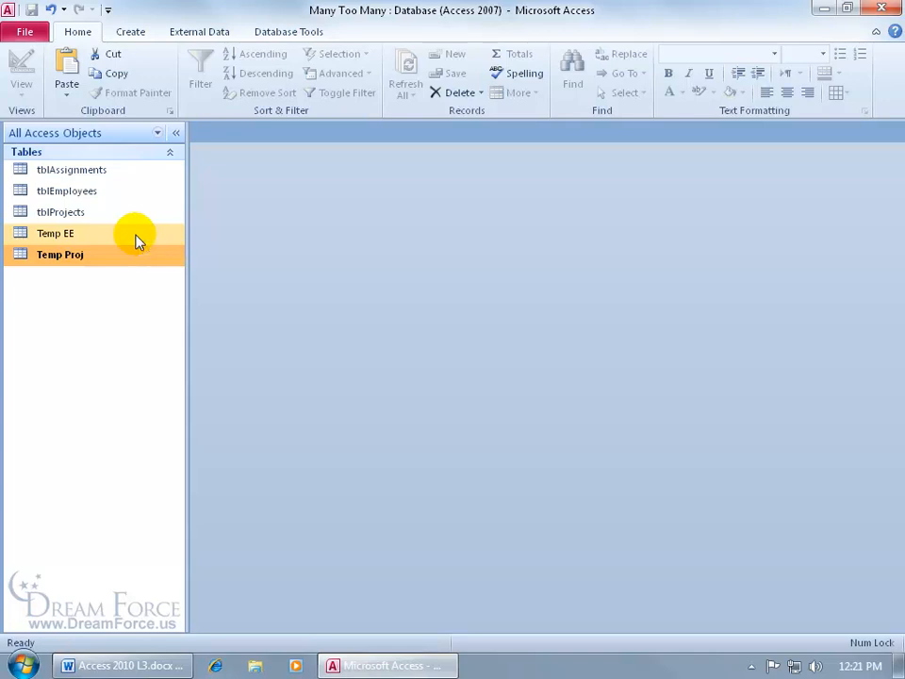
Create a new query in Design view based on tblEmployees and add the EmployeeID field to its grid.
left_click(131, 32)
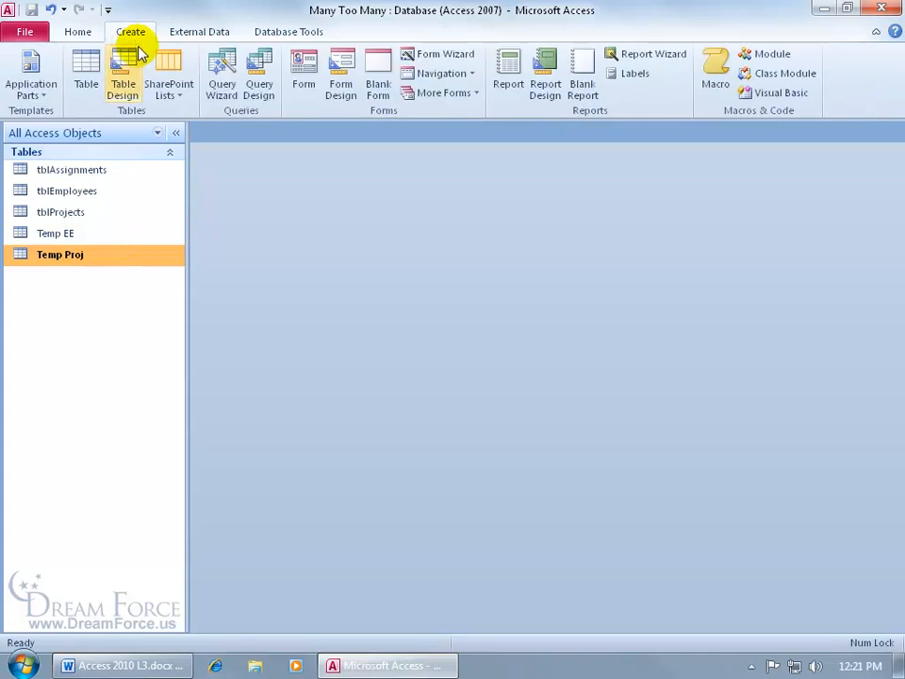
left_click(260, 83)
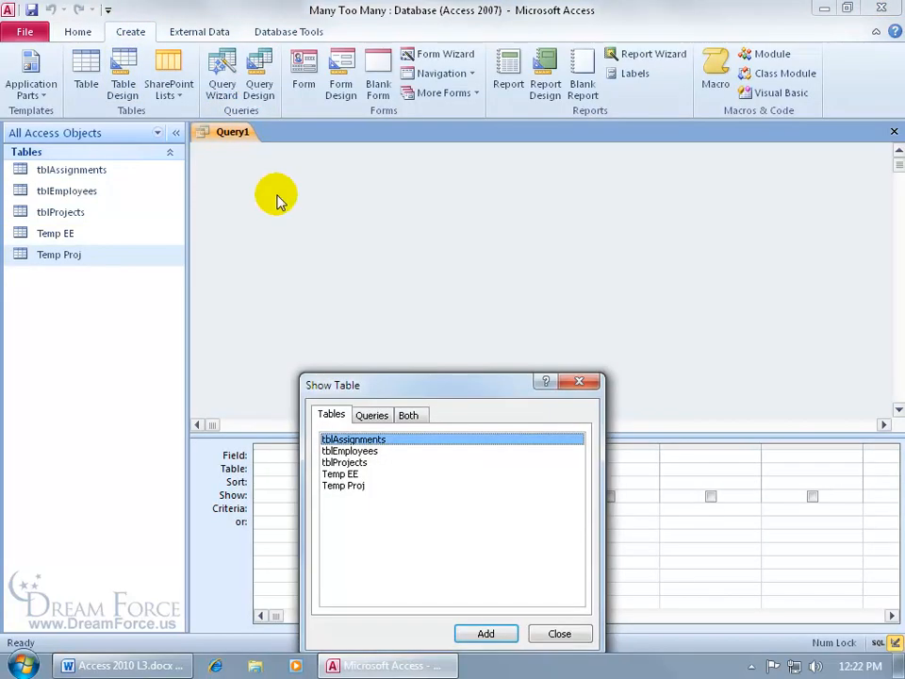
double_click(364, 451)
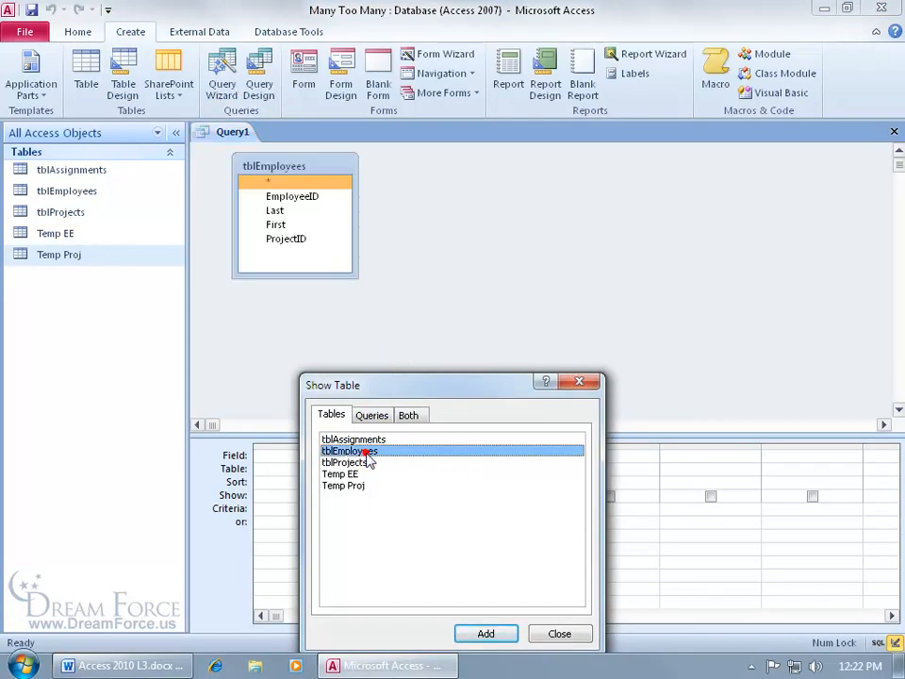
left_click(579, 384)
double_click(313, 196)
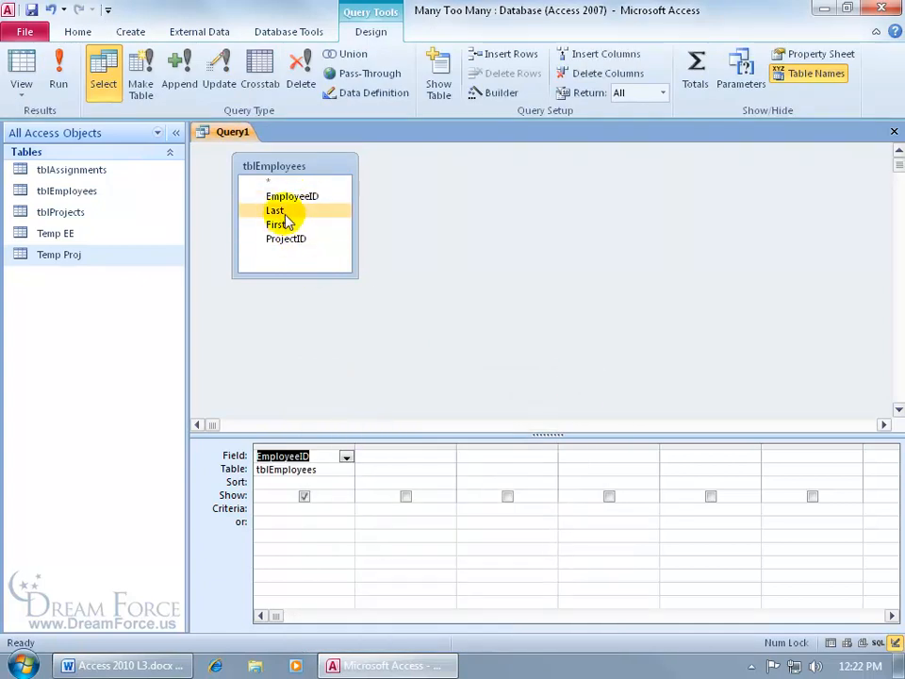
Add the Last and First fields from tblEmployees to the query, preview its records and return to the design.
double_click(281, 210)
double_click(283, 224)
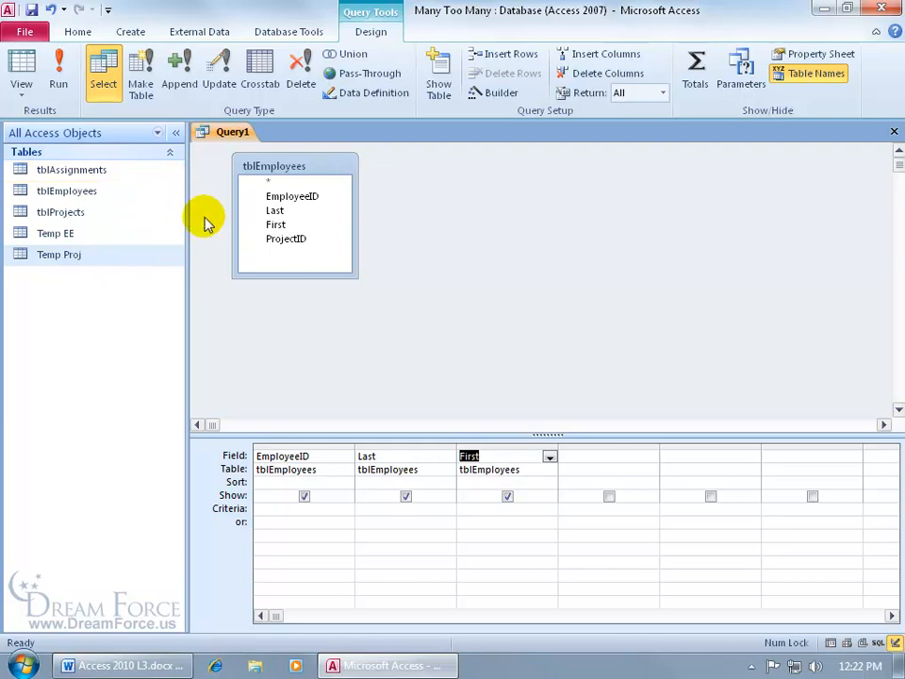
left_click(23, 66)
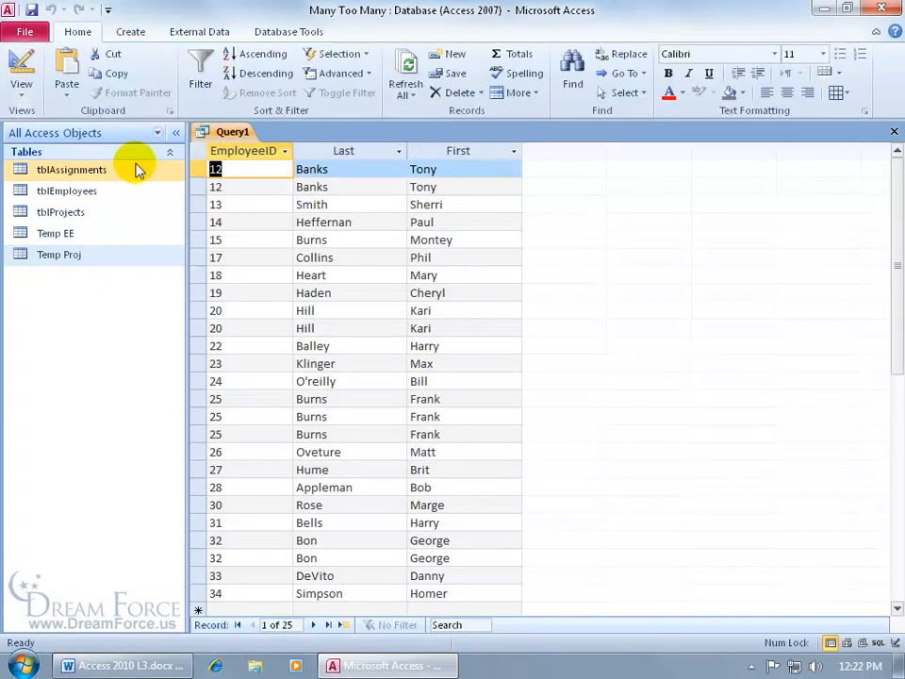
left_click(29, 71)
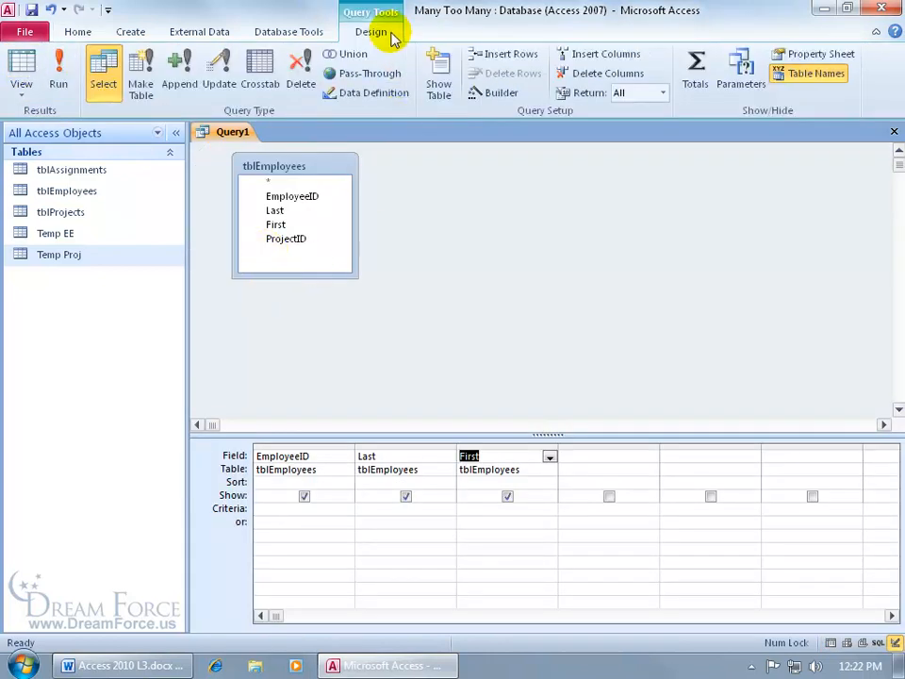
Turn the query into an append query targeting Temp EE in the current database and run it despite key violations.
left_click(179, 66)
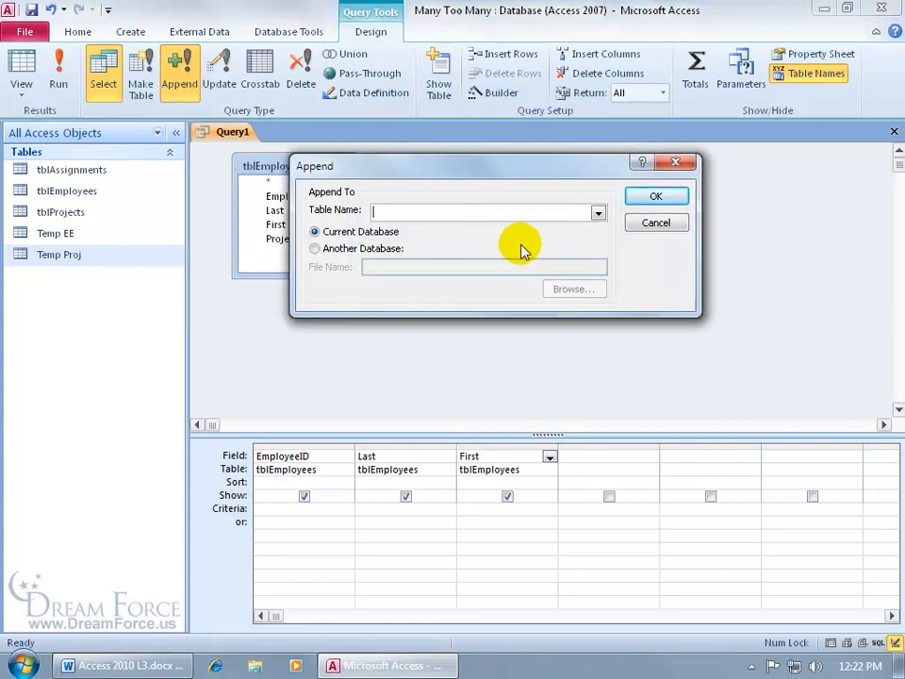
left_click(598, 212)
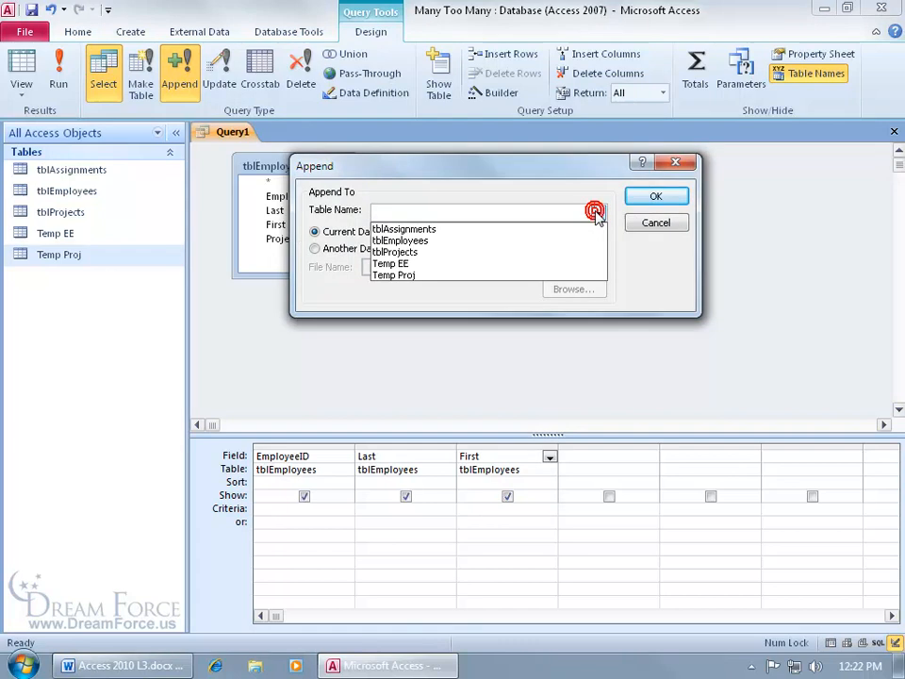
left_click(529, 263)
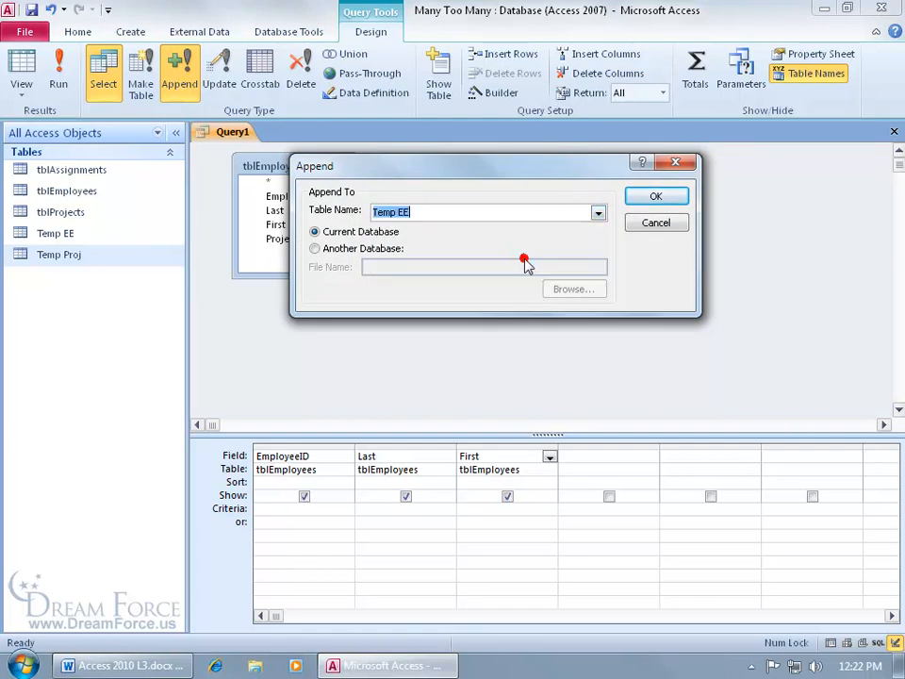
left_click(641, 196)
left_click(70, 76)
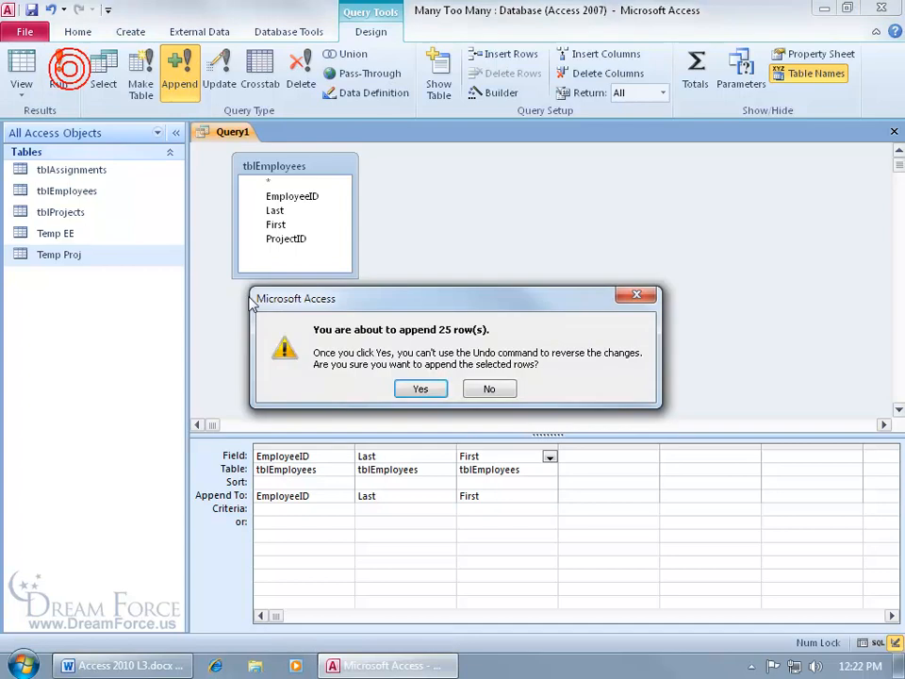
left_click(420, 388)
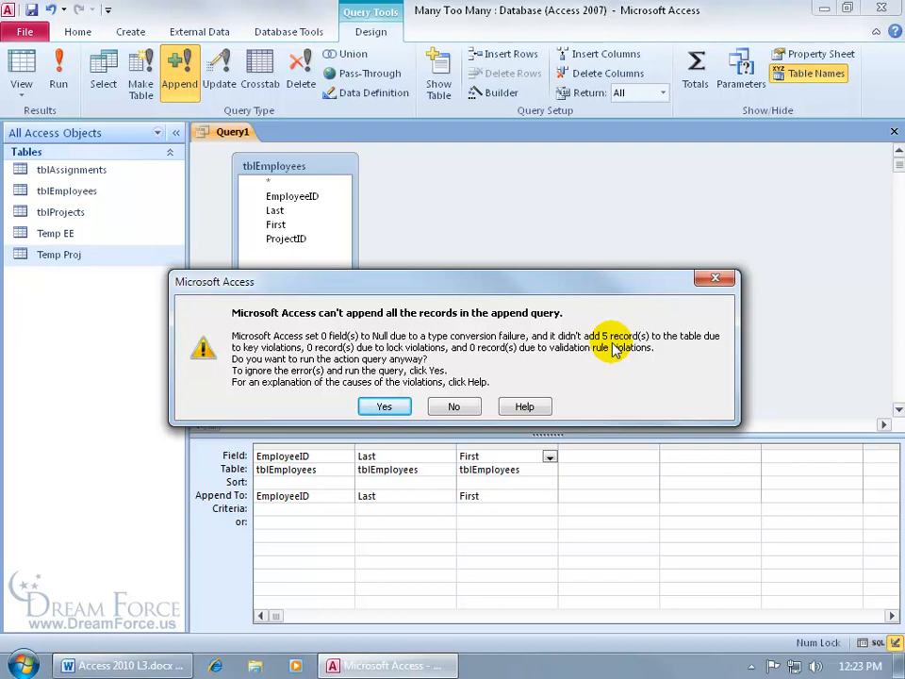
left_click(381, 408)
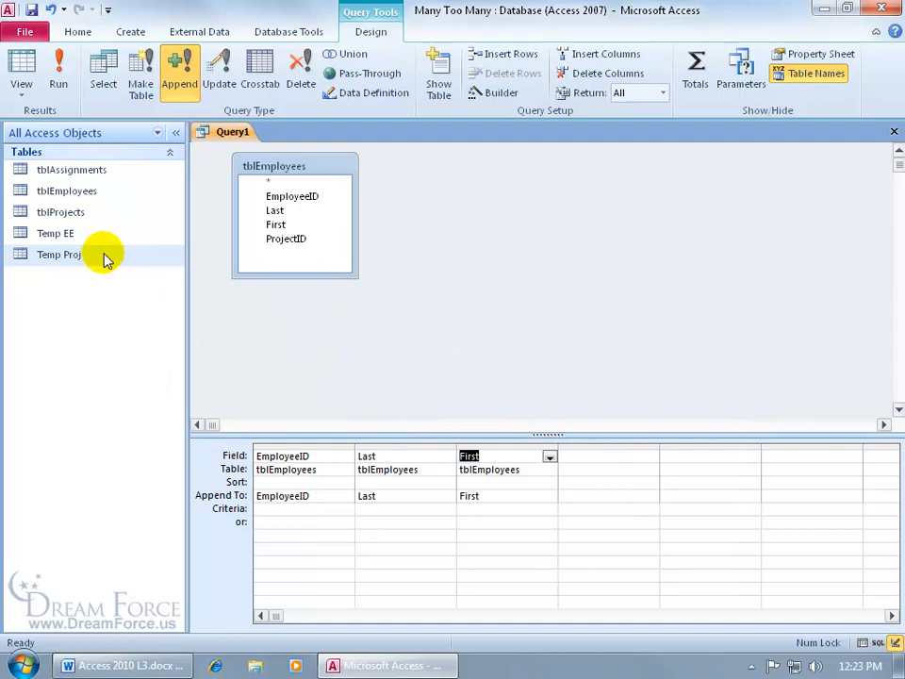
Review the records appended to the Temp EE table, and close the table and the query without saving.
double_click(66, 236)
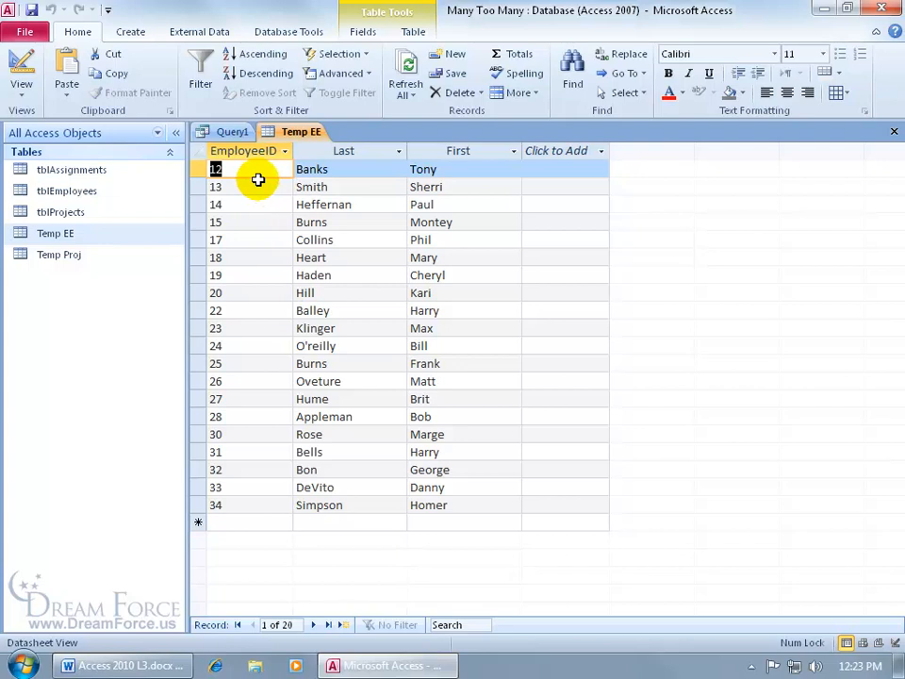
left_click(893, 132)
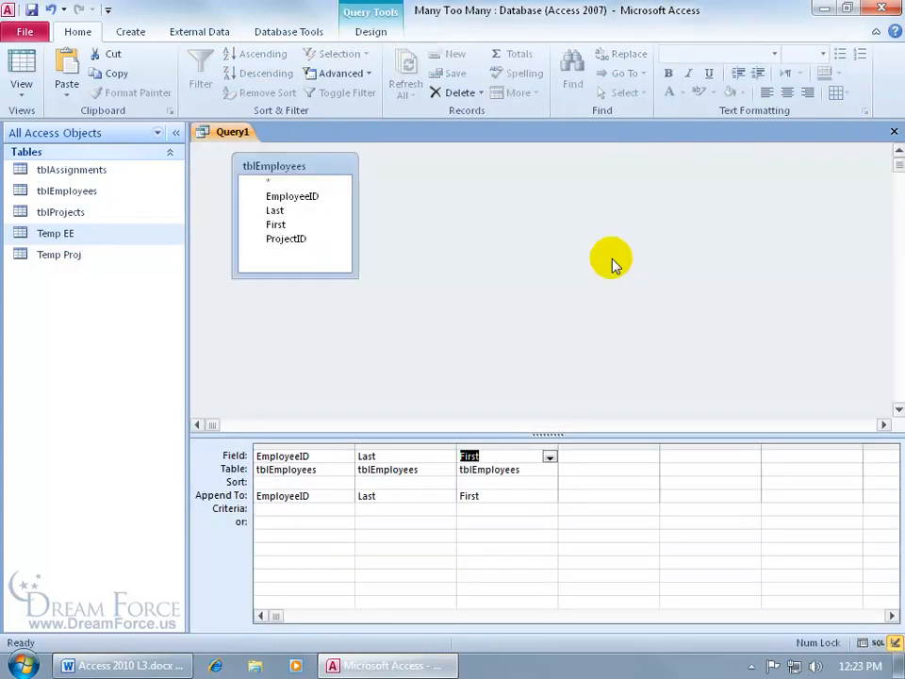
left_click(893, 132)
left_click(454, 378)
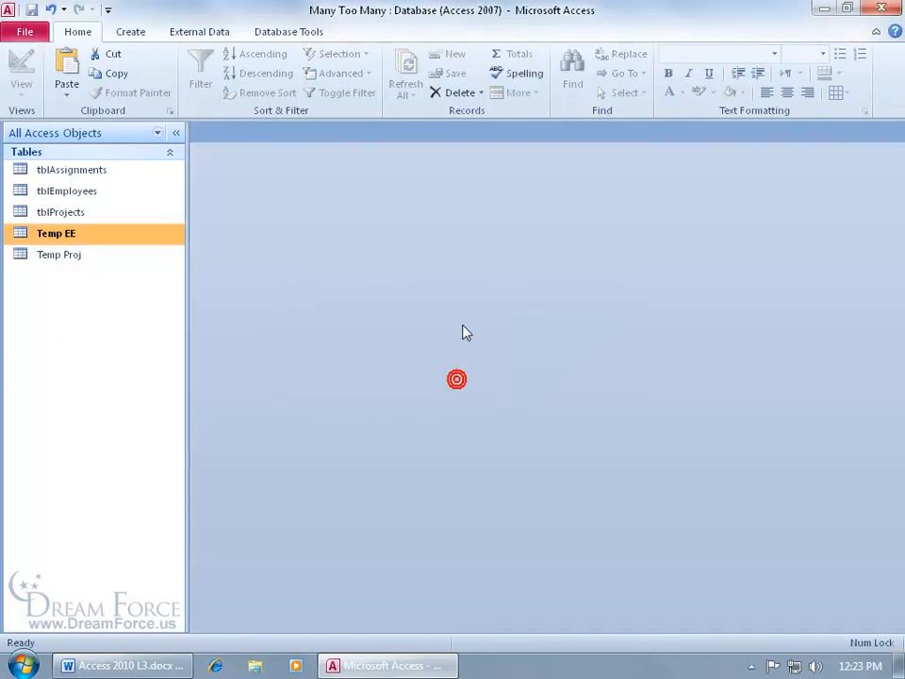
Create a new query design based on tblProjects with the ProjectID and ProjectName fields.
left_click(132, 31)
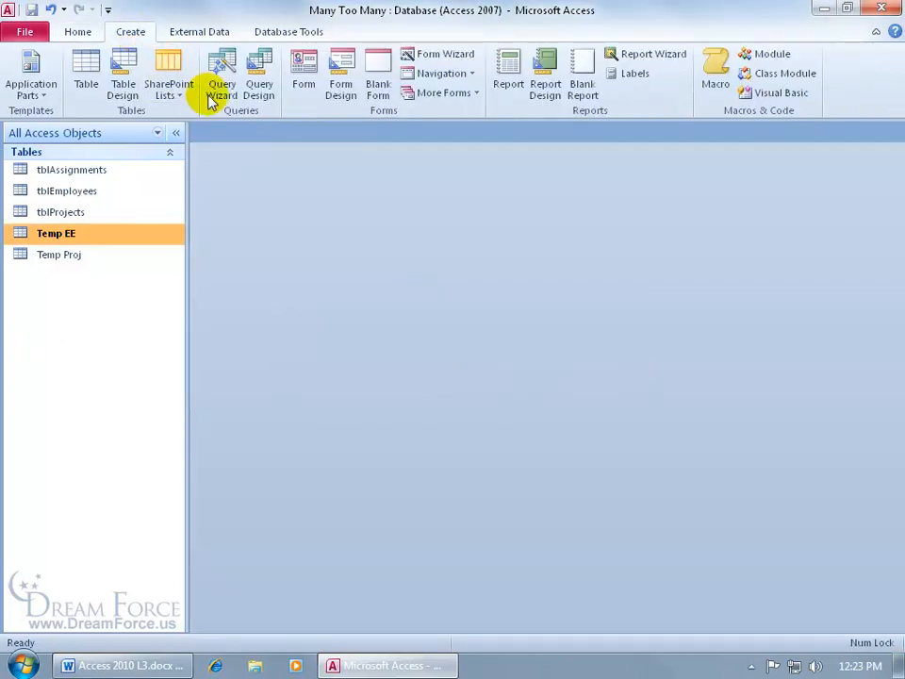
left_click(261, 94)
double_click(357, 463)
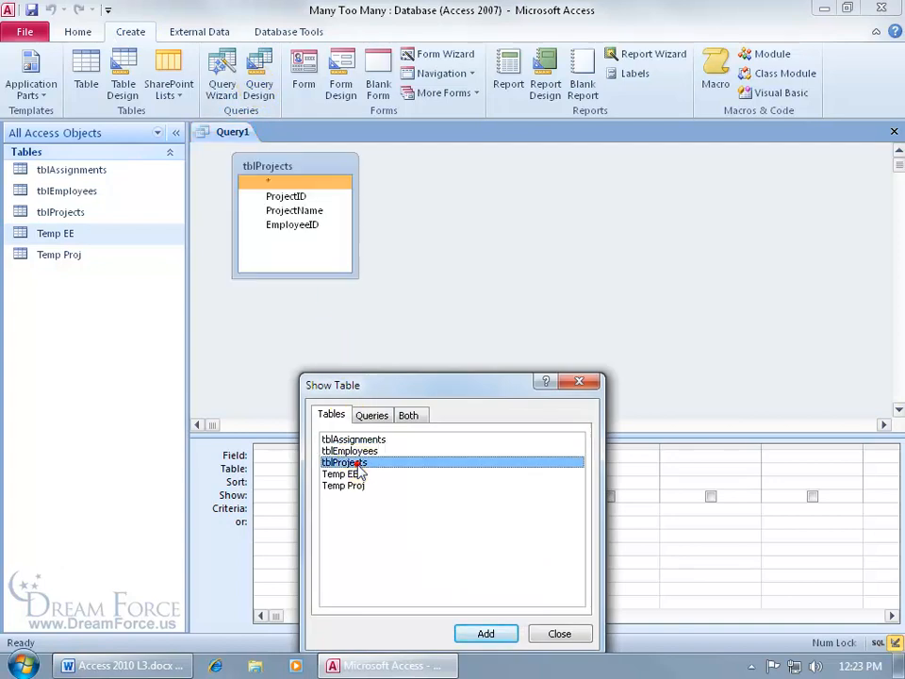
left_click(573, 381)
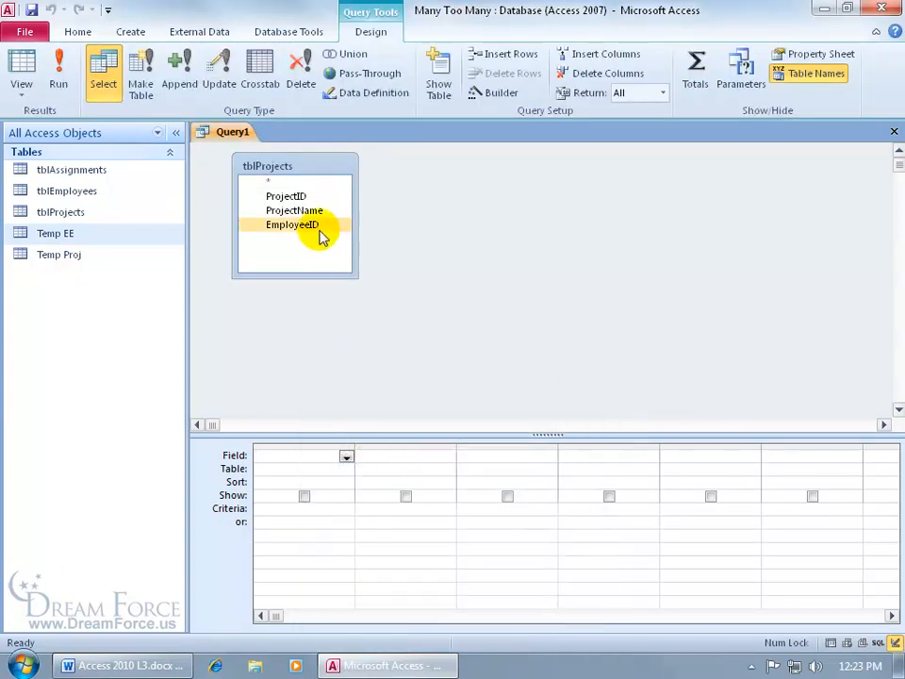
double_click(302, 196)
double_click(311, 211)
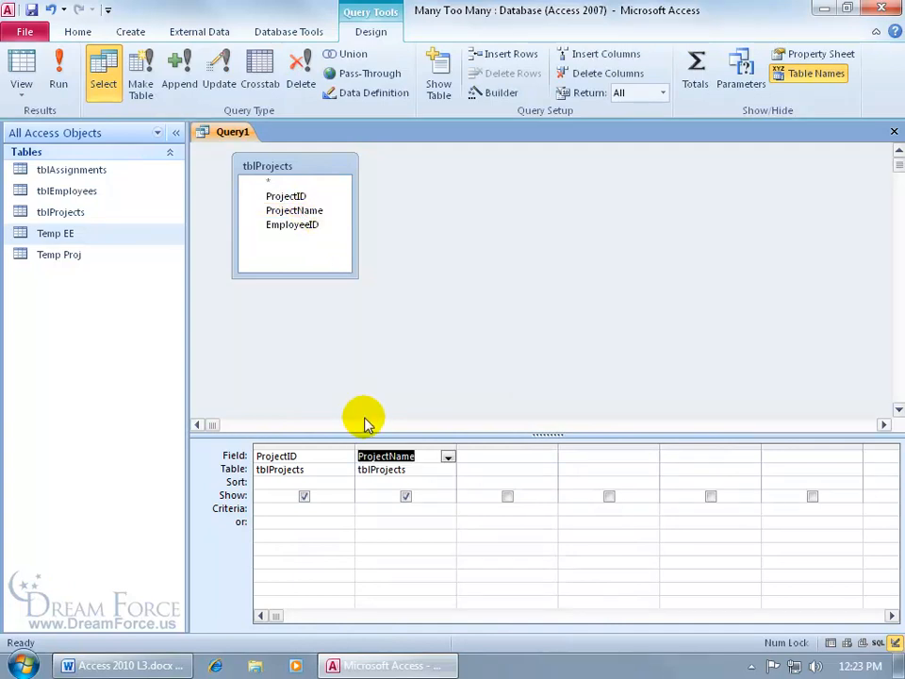
Append the query's project records to Temp Proj, running it despite key violations, and close the query without saving.
left_click(178, 80)
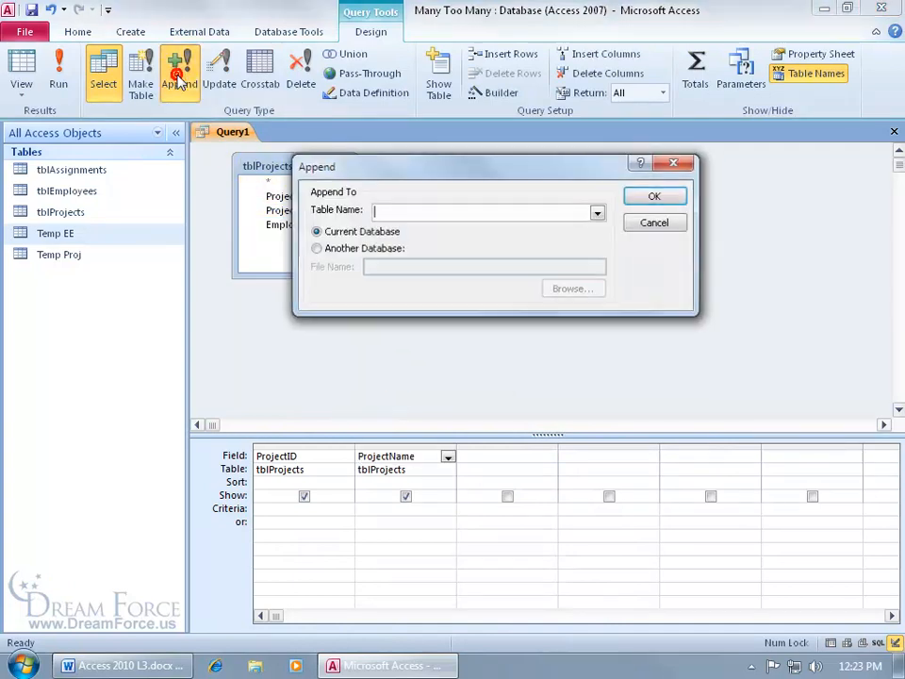
left_click(596, 212)
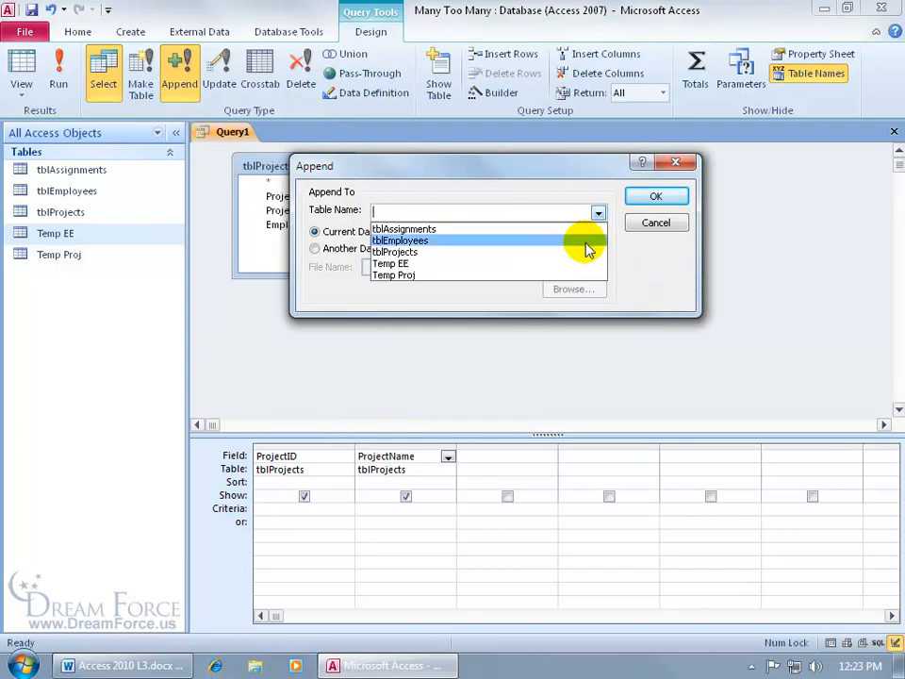
left_click(575, 275)
left_click(652, 196)
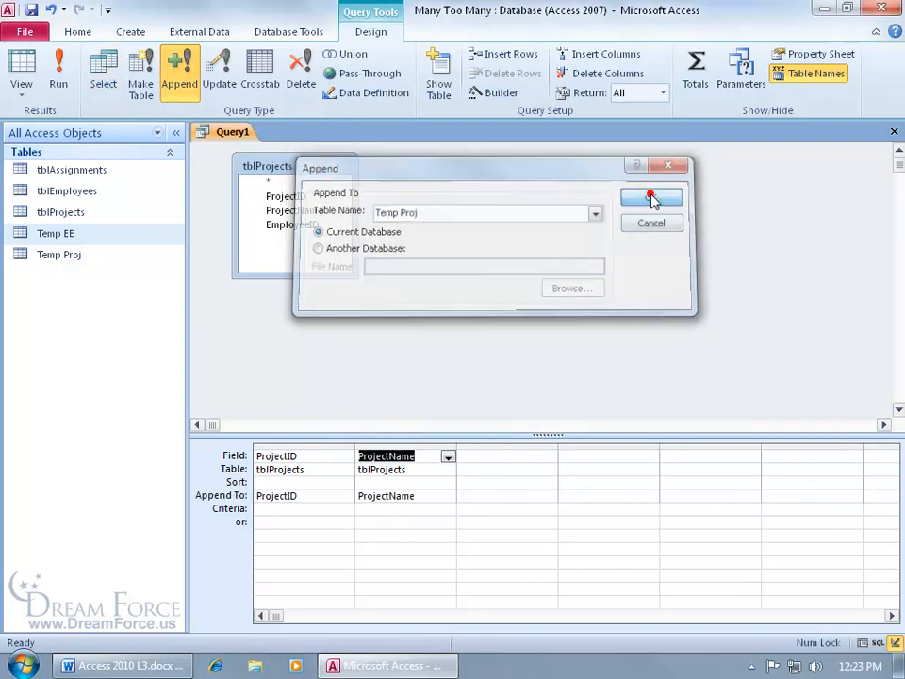
left_click(59, 76)
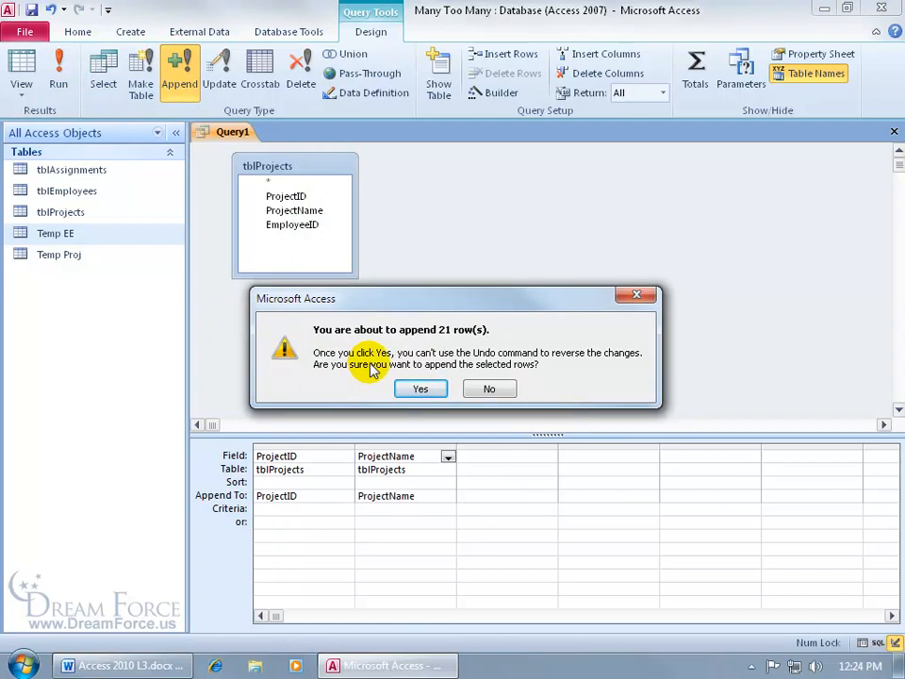
left_click(410, 389)
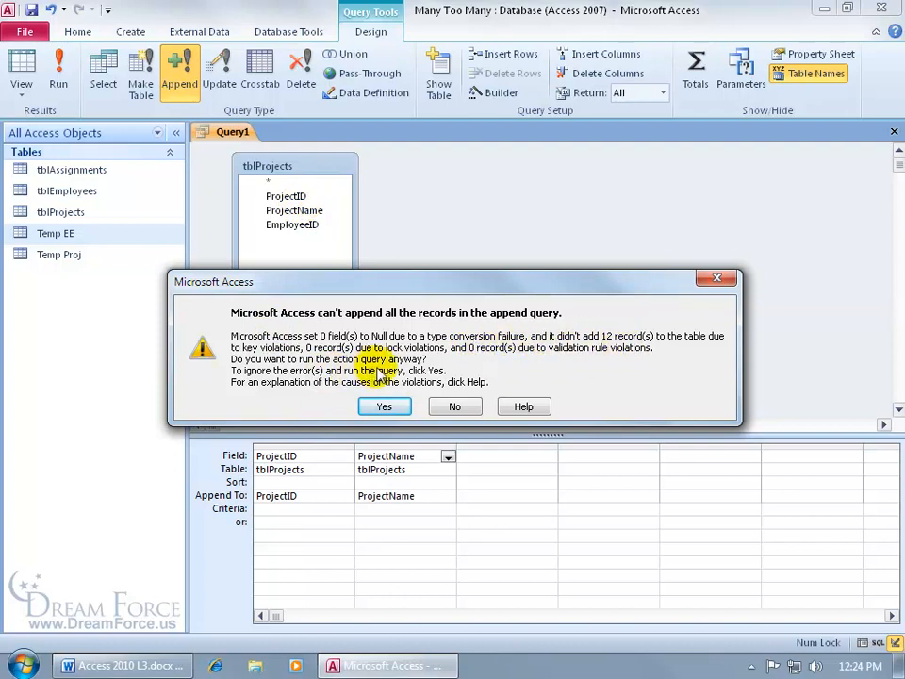
left_click(390, 406)
left_click(894, 134)
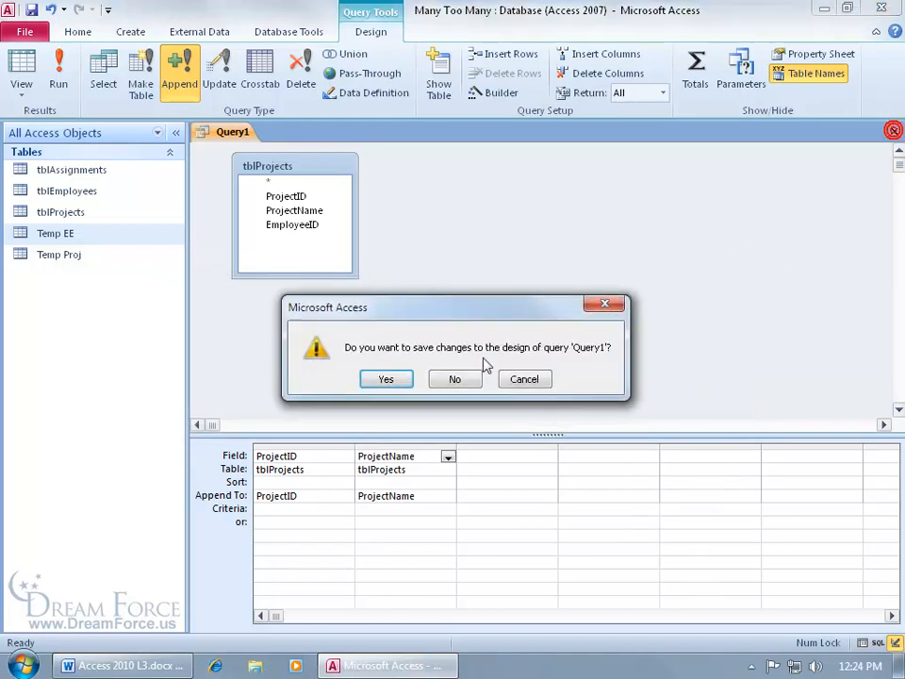
left_click(460, 376)
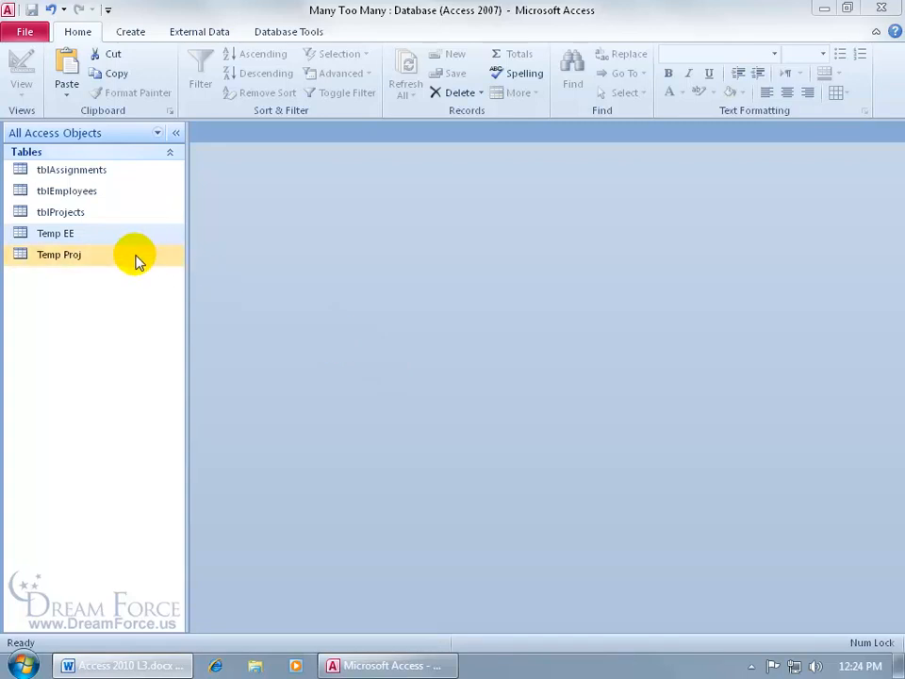
Examine the records in the Temp EE and Temp Proj tables for duplicates and close both tables.
double_click(115, 235)
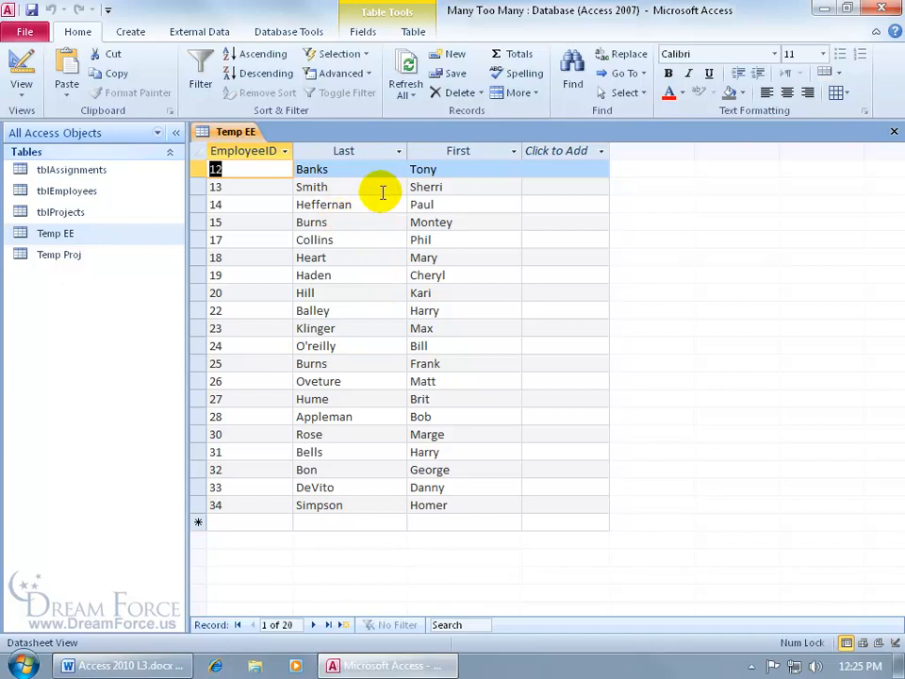
double_click(83, 256)
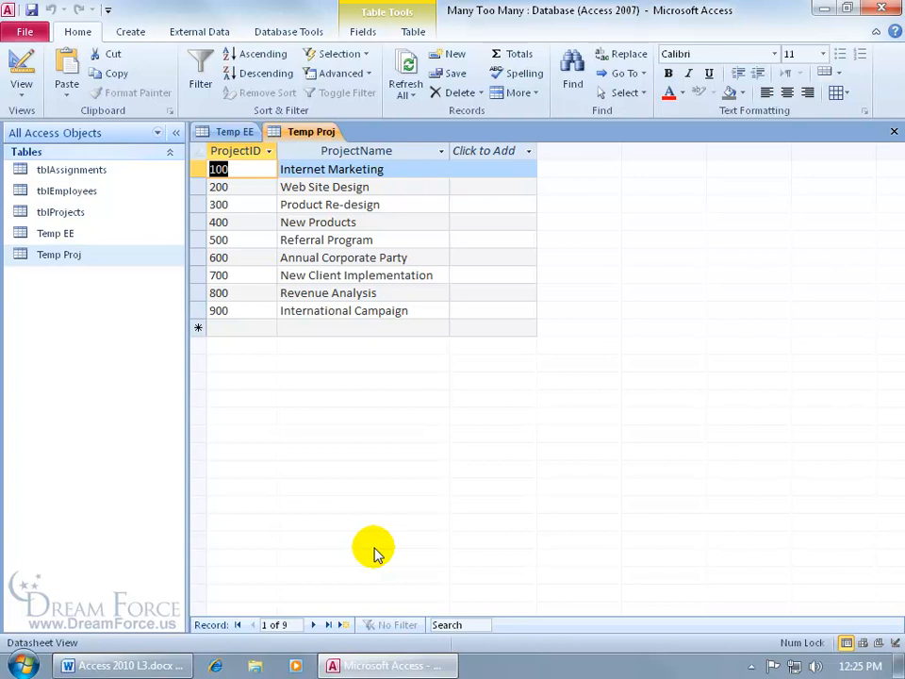
left_click(894, 132)
left_click(890, 130)
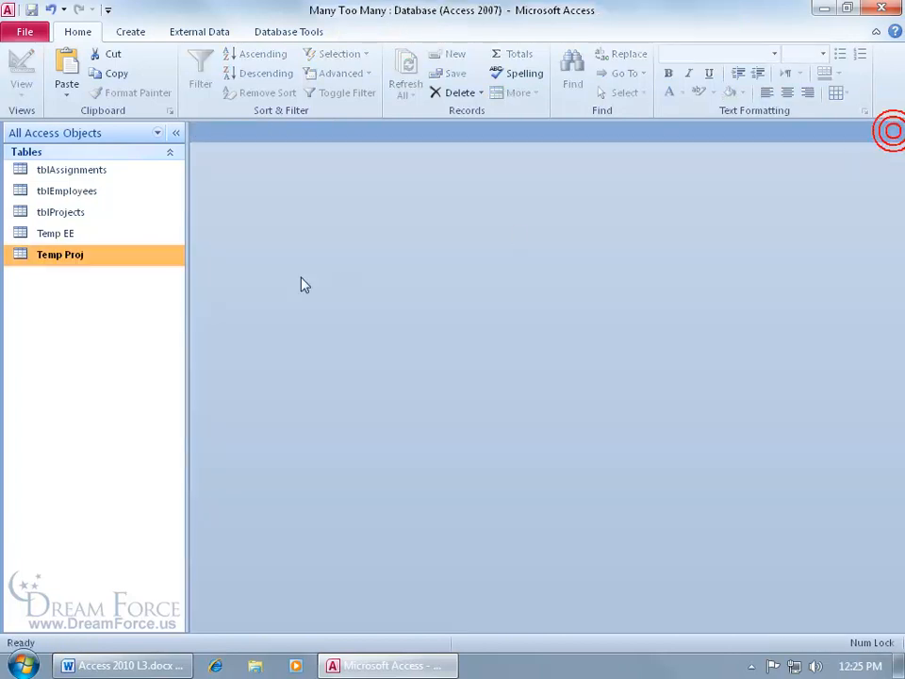
Delete the tblEmployees table together with its relationships to other tables.
left_click(80, 190)
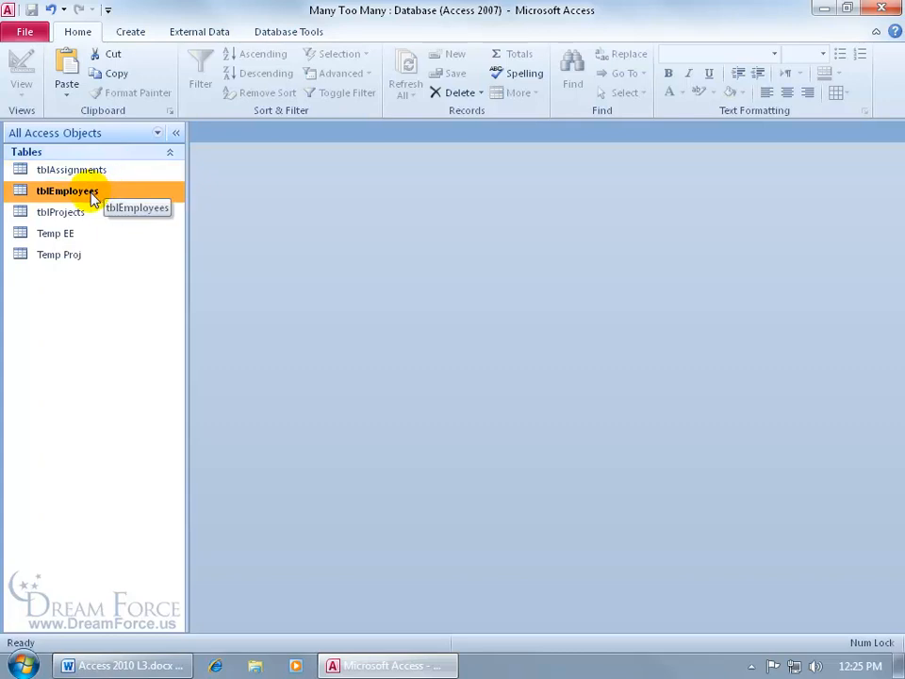
key("Delete")
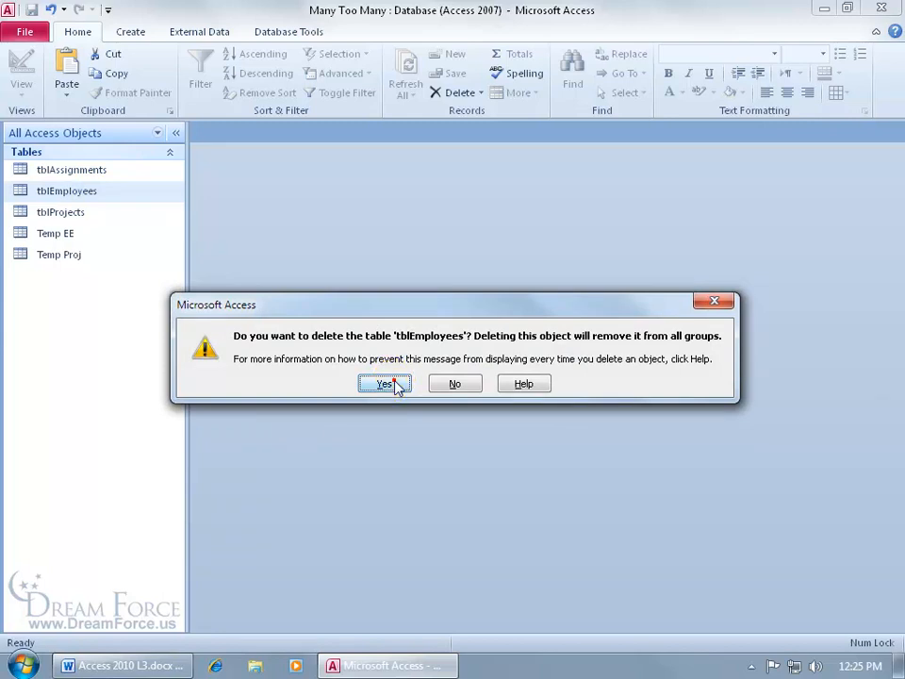
left_click(387, 383)
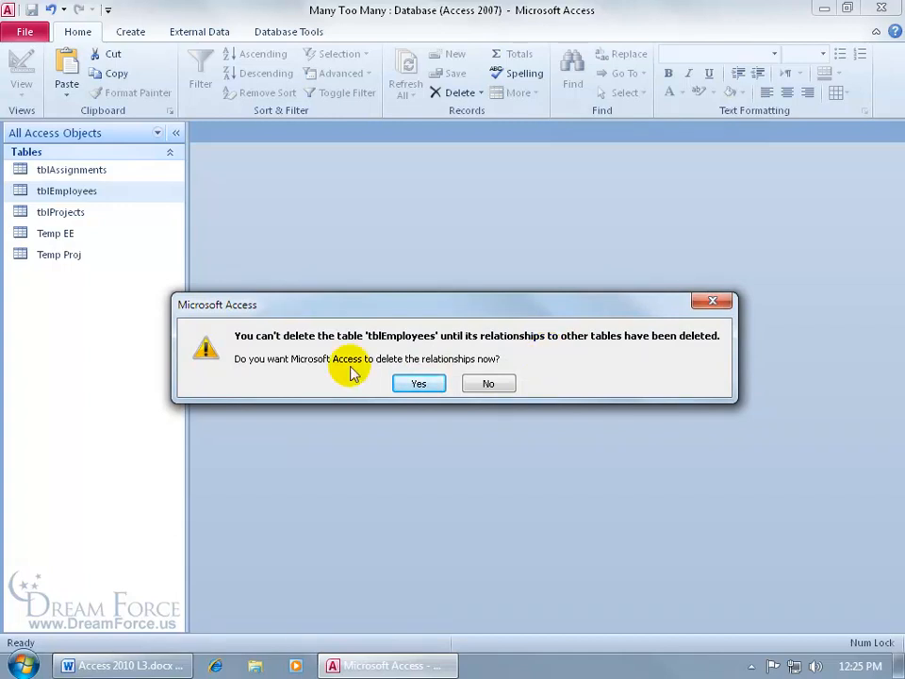
left_click(415, 383)
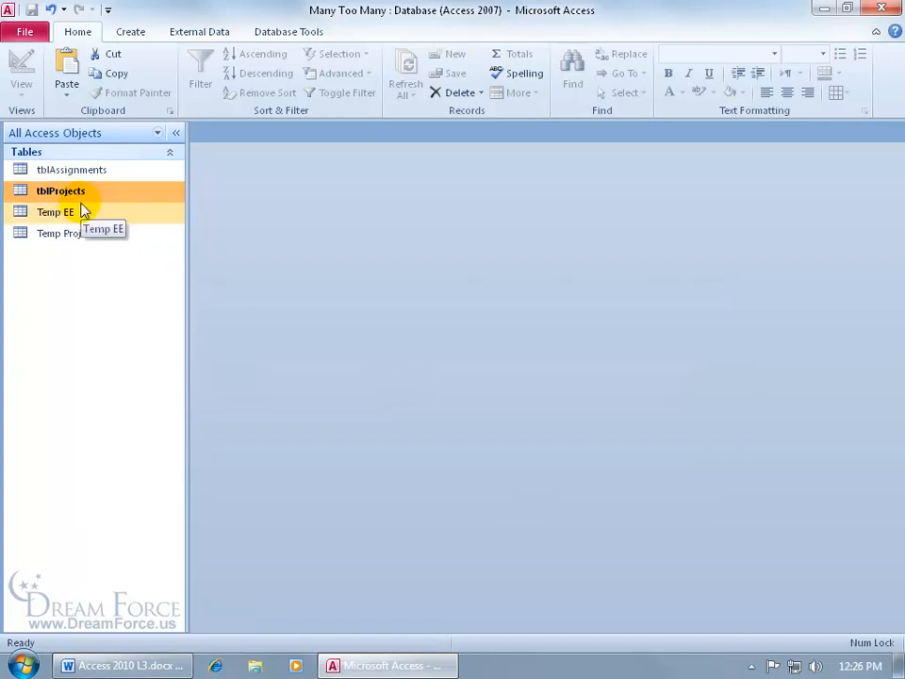
Delete the tblProjects table and allow the Clipboard to be emptied.
key("Delete")
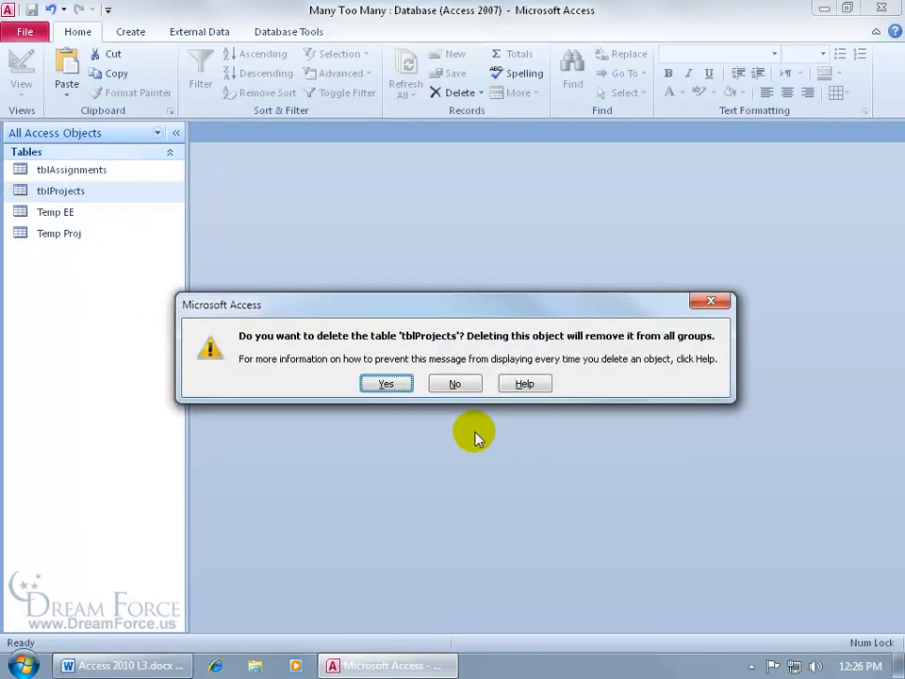
left_click(386, 383)
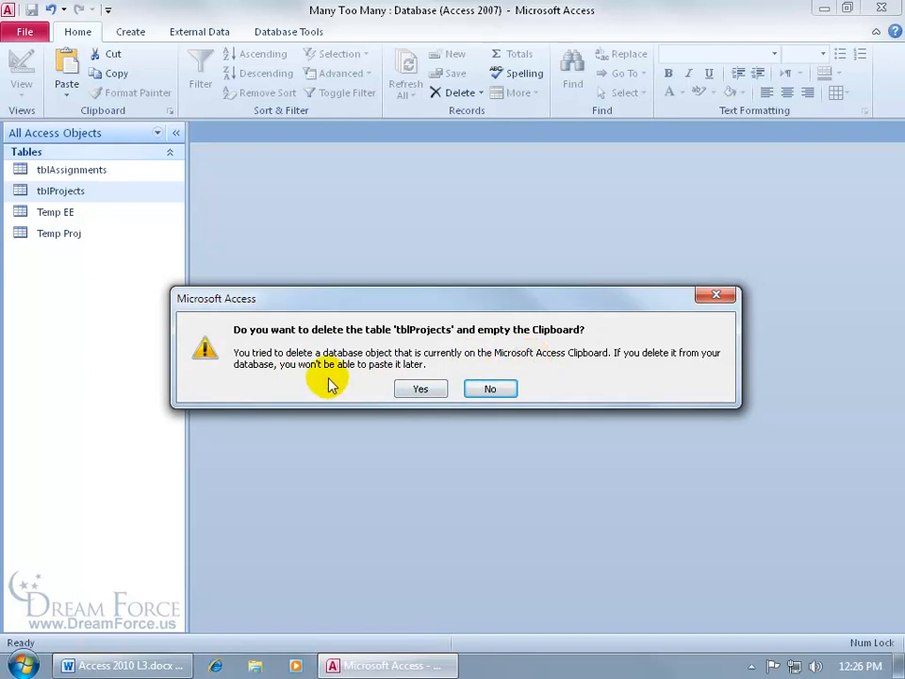
left_click(425, 390)
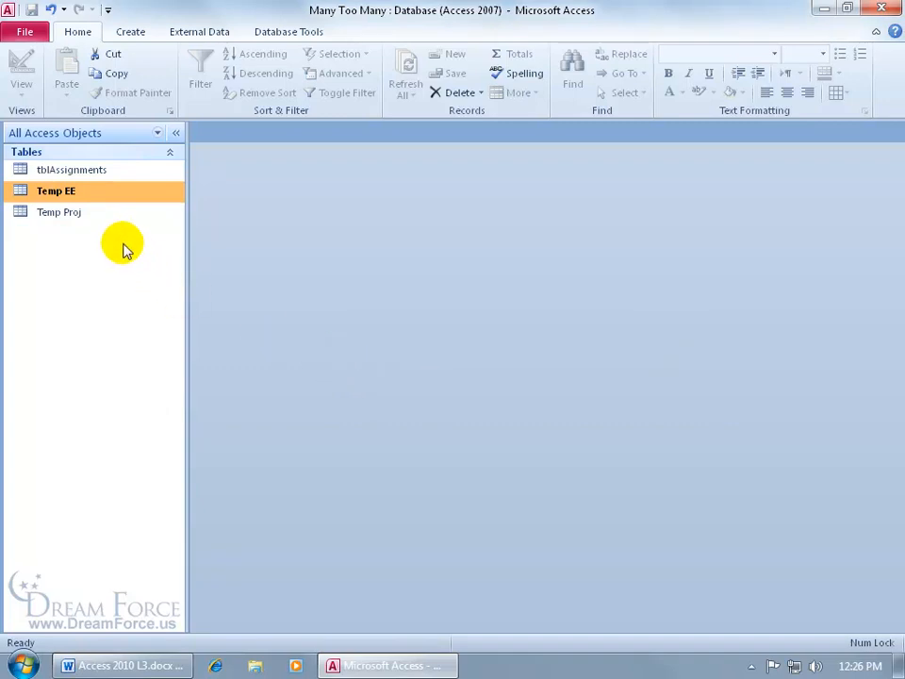
Rename the Temp EE table as tblEmployees.
right_click(71, 191)
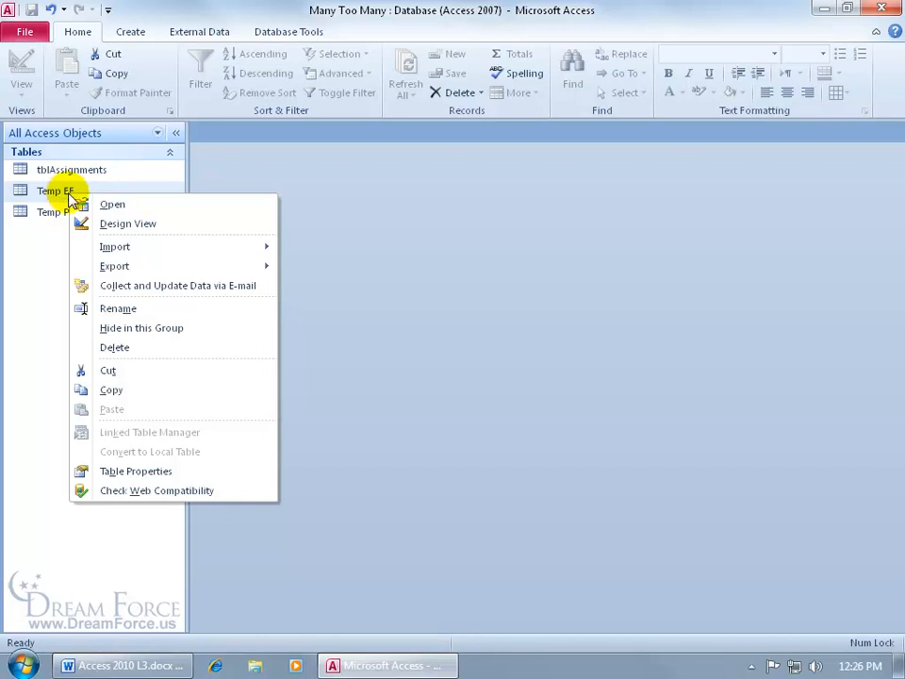
left_click(107, 309)
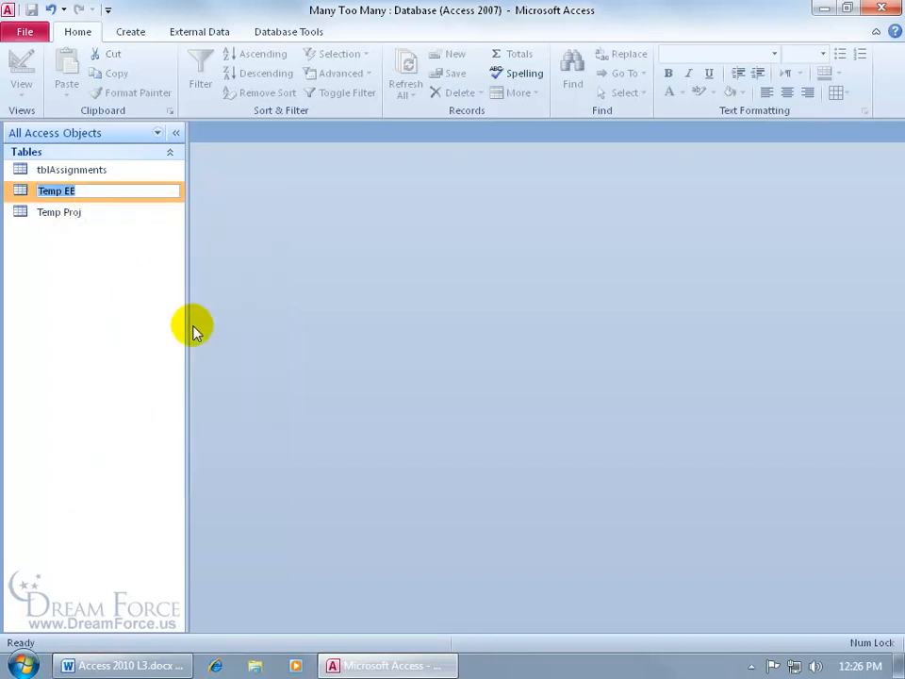
type("tblEmployees")
key("Return")
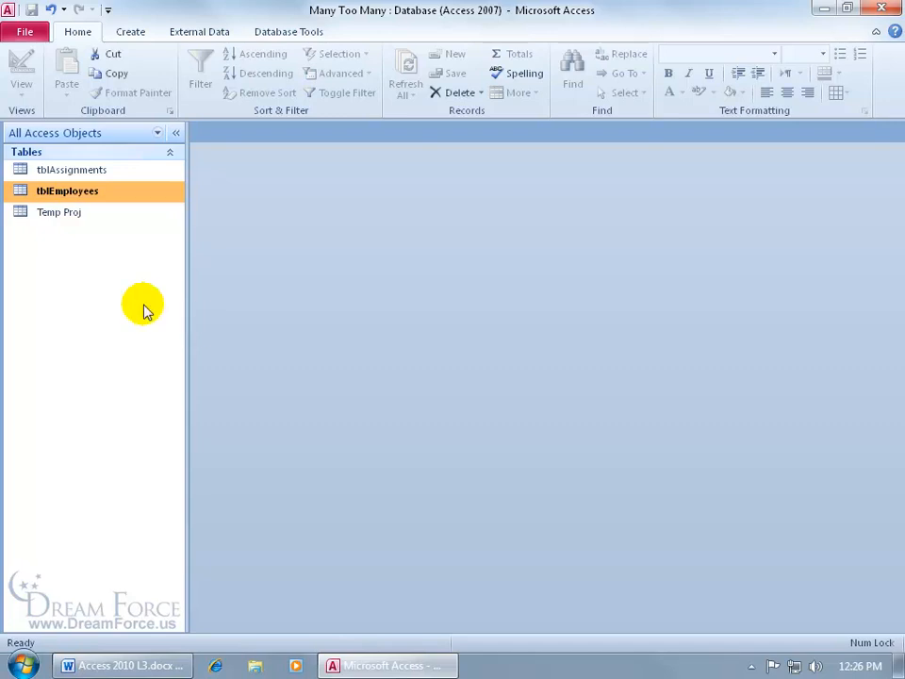
Rename the Temp Proj table as tblProjects.
right_click(70, 214)
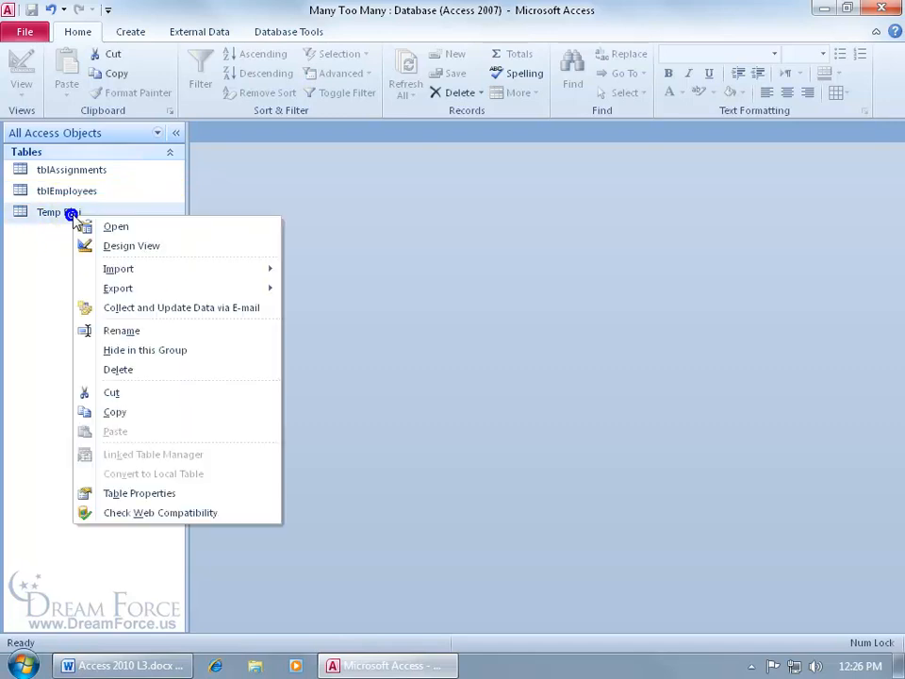
left_click(115, 331)
type("tblProjetts")
key("Return")
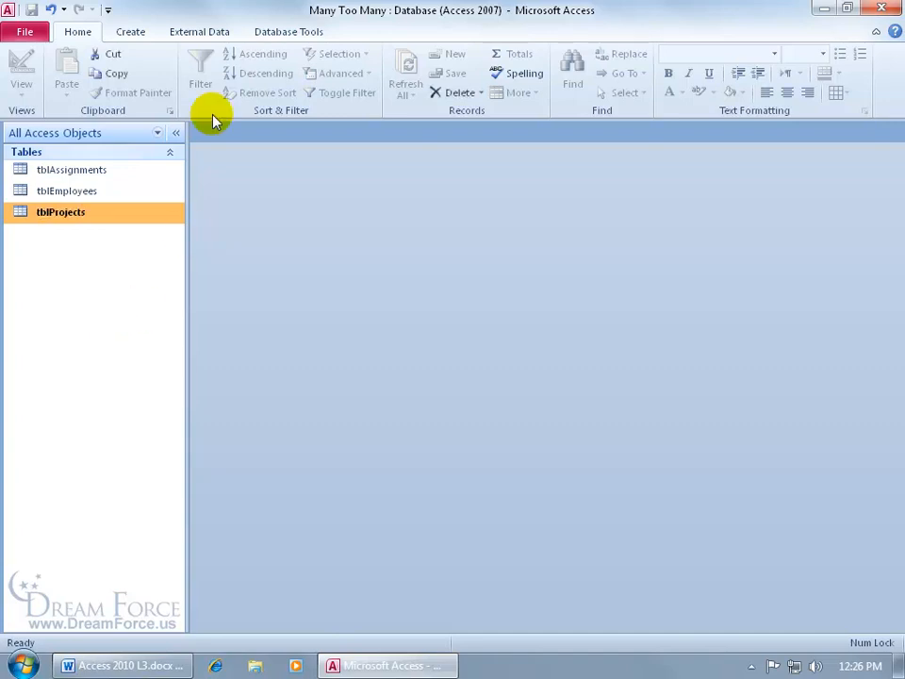
Open the database relationships and add the tblAssignments table to the layout.
left_click(270, 34)
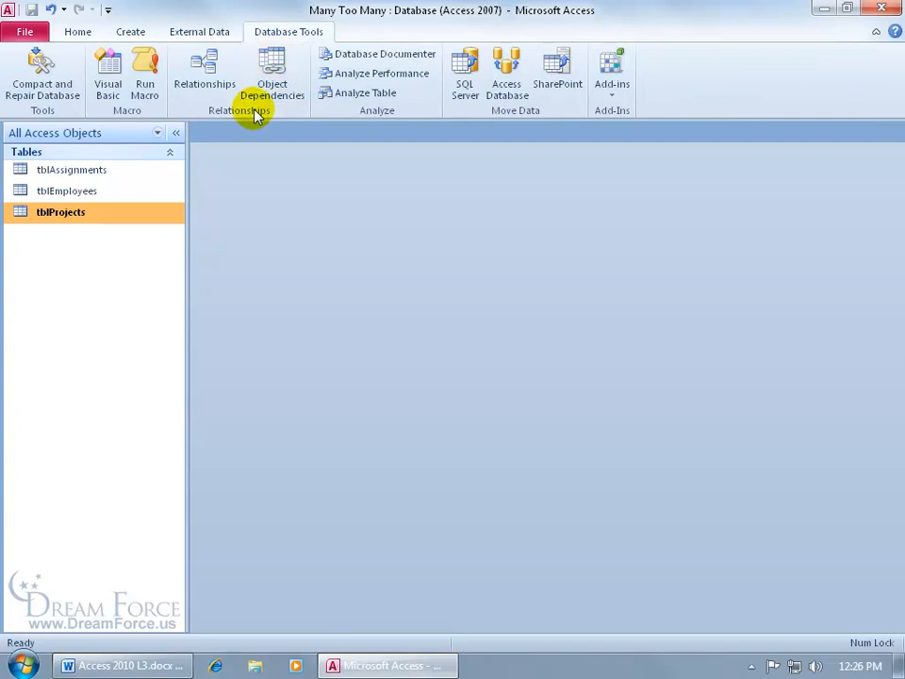
left_click(203, 73)
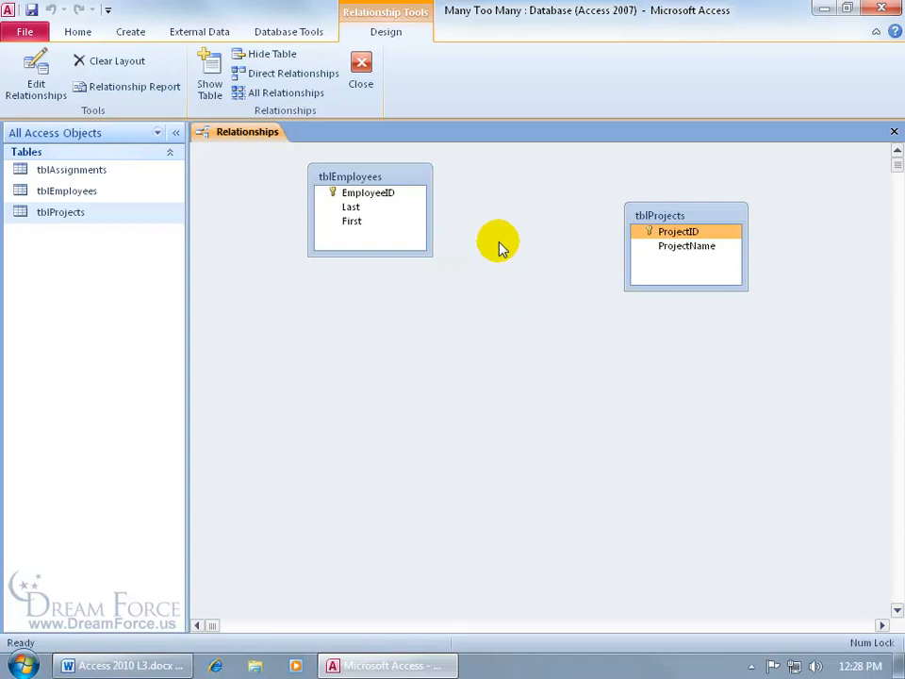
left_click(209, 86)
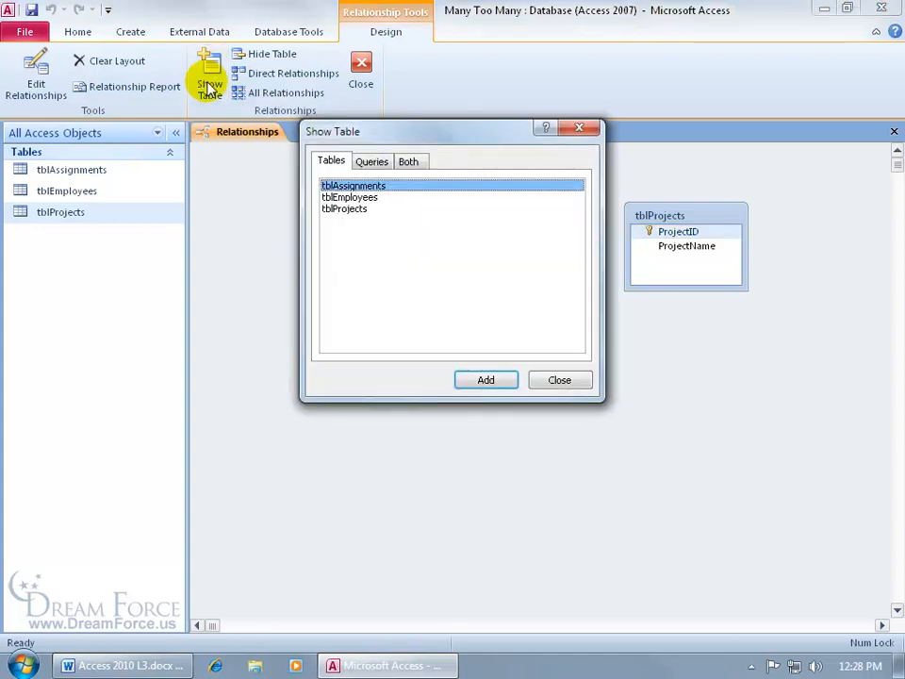
left_click(583, 129)
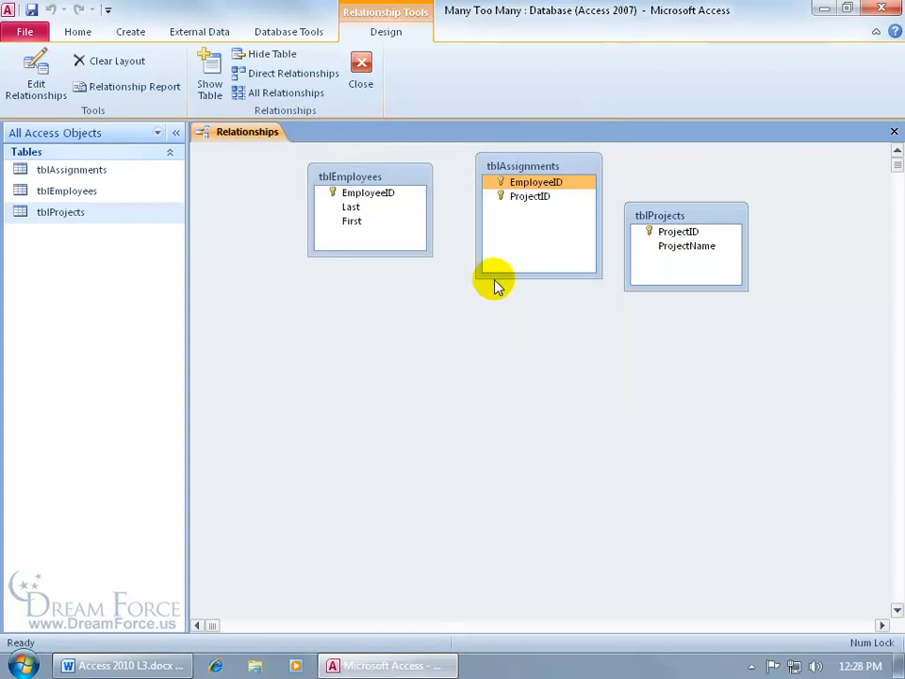
Relate EmployeeID in tblEmployees to EmployeeID in tblAssignments, enforcing referential integrity with cascading updates and deletes.
left_click(377, 198)
left_click_drag(377, 198, 527, 187)
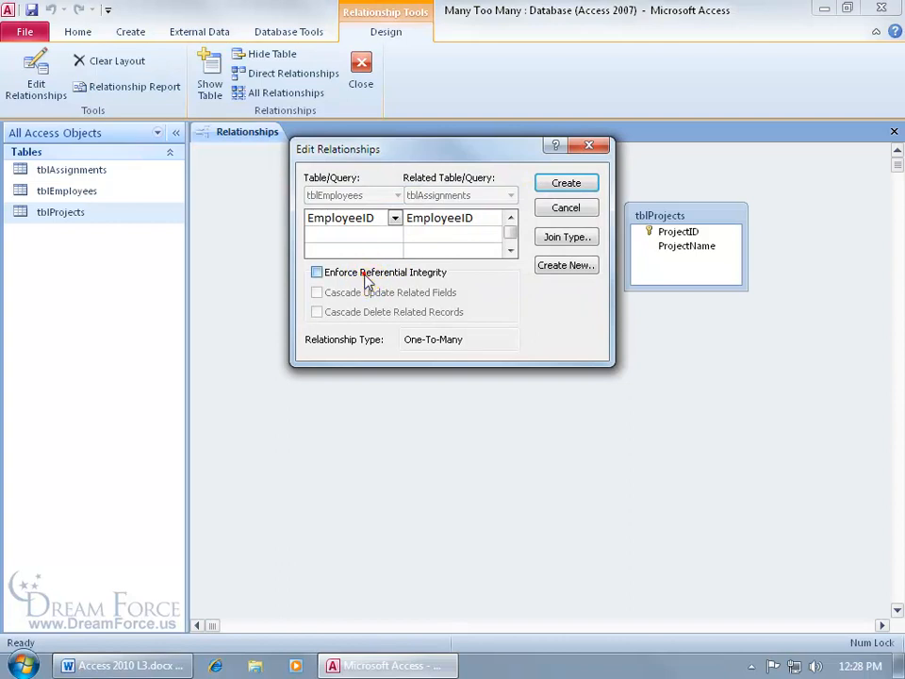
left_click(366, 271)
left_click(353, 294)
left_click(353, 315)
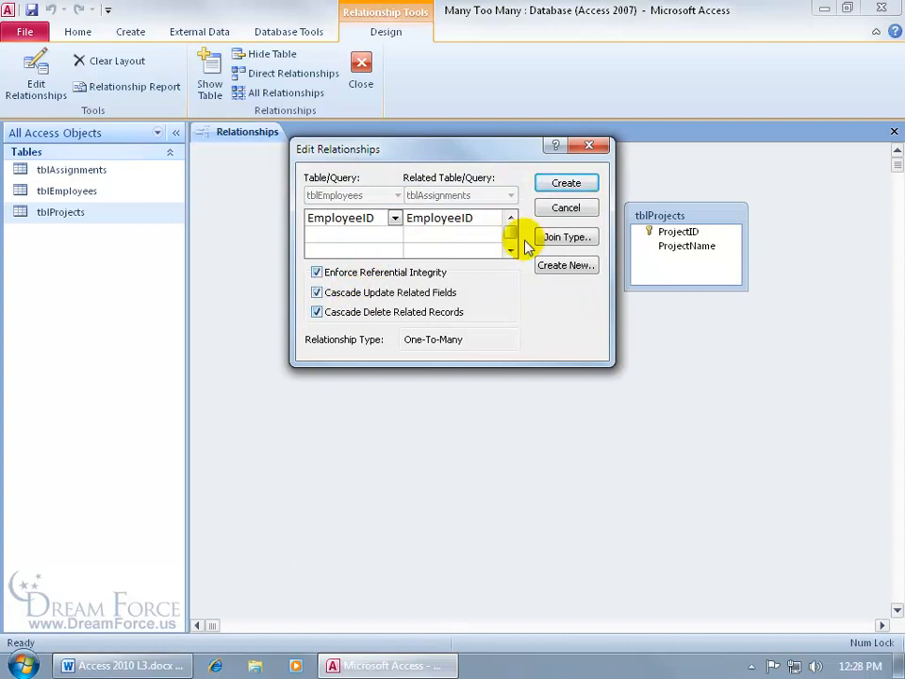
left_click(564, 185)
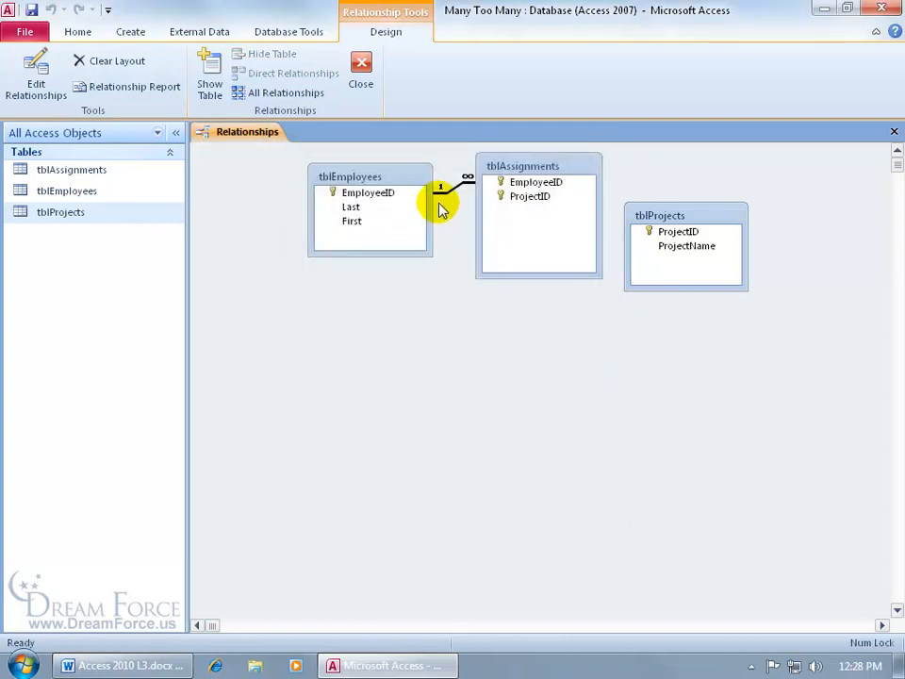
Move tblProjects clear of tblAssignments and relate their ProjectID fields, enforcing referential integrity with cascading updates and deletes.
left_click_drag(662, 215, 533, 201)
left_click(367, 271)
left_click(364, 292)
left_click(356, 314)
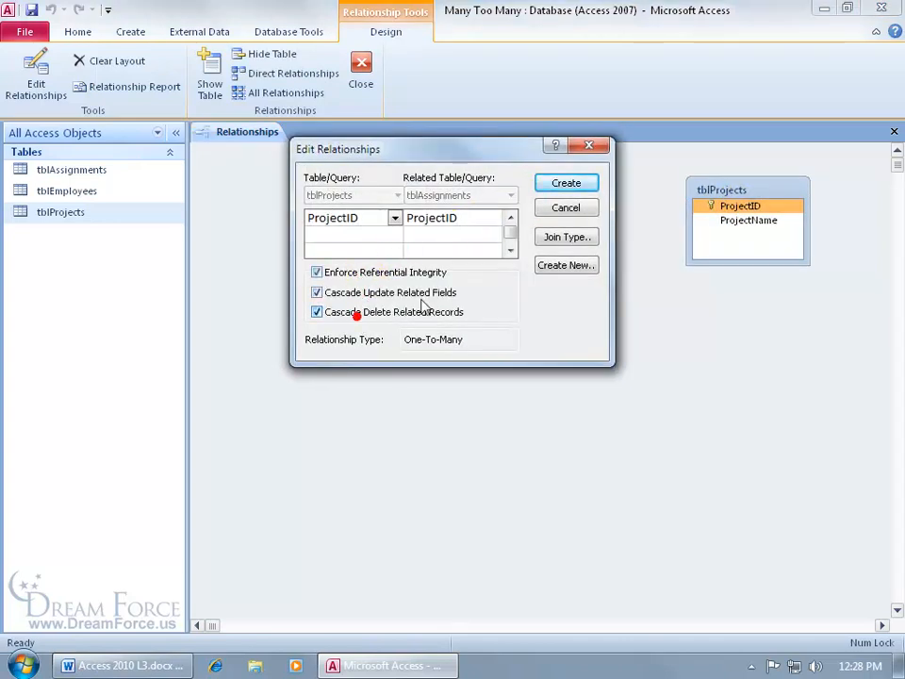
left_click(566, 183)
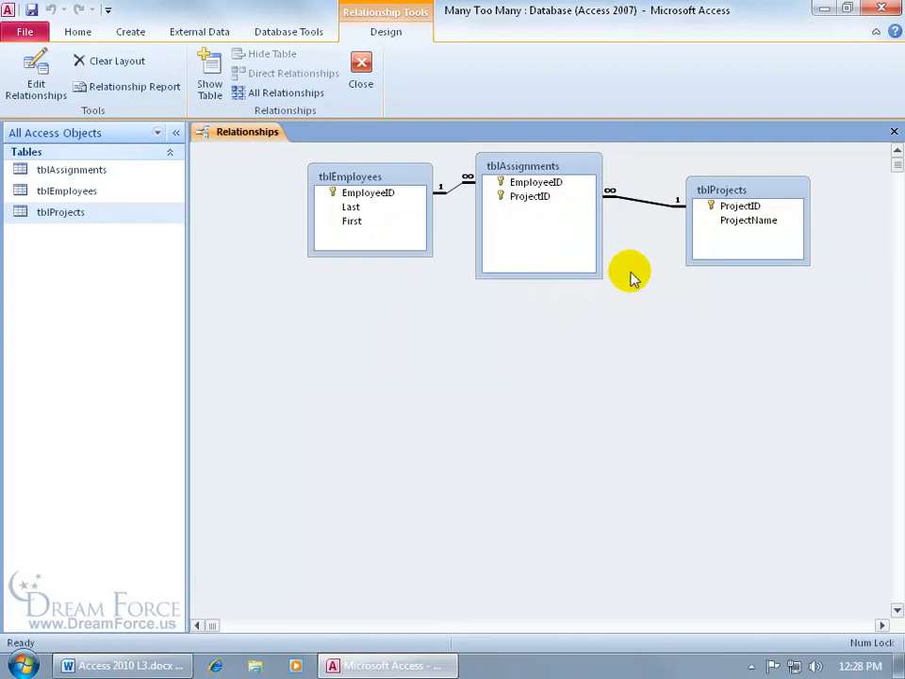
Examine how the EmployeeID and ProjectID key fields in tblAssignments link the employees and projects tables.
left_click_drag(375, 202, 523, 186)
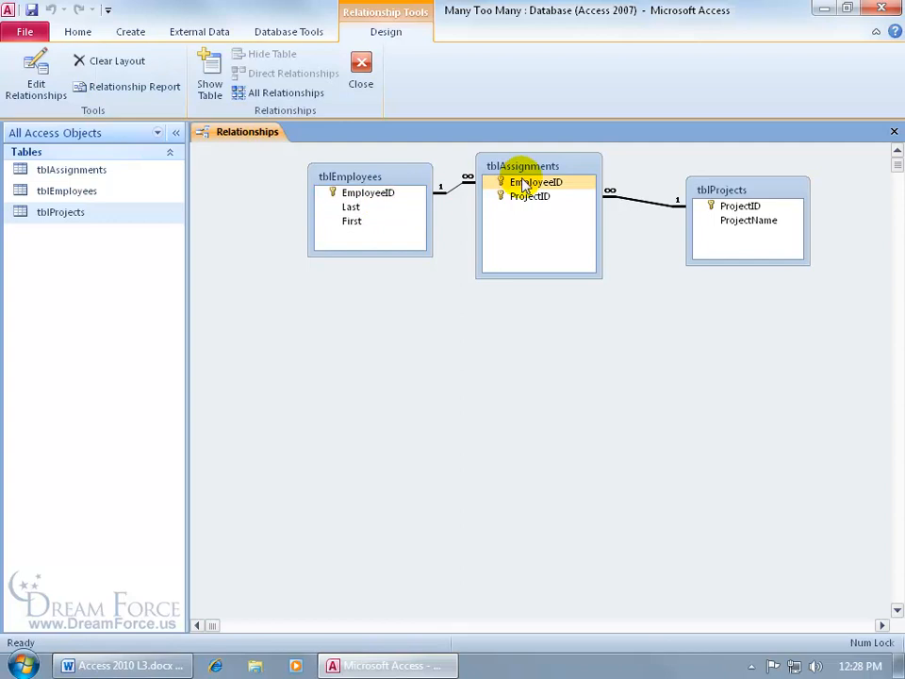
left_click(520, 197)
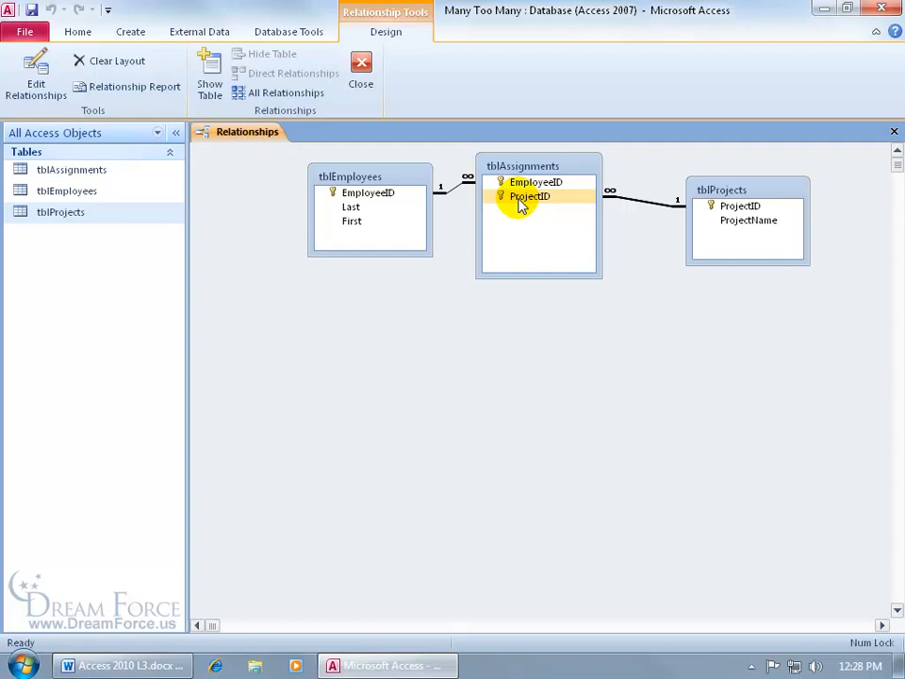
left_click(502, 187)
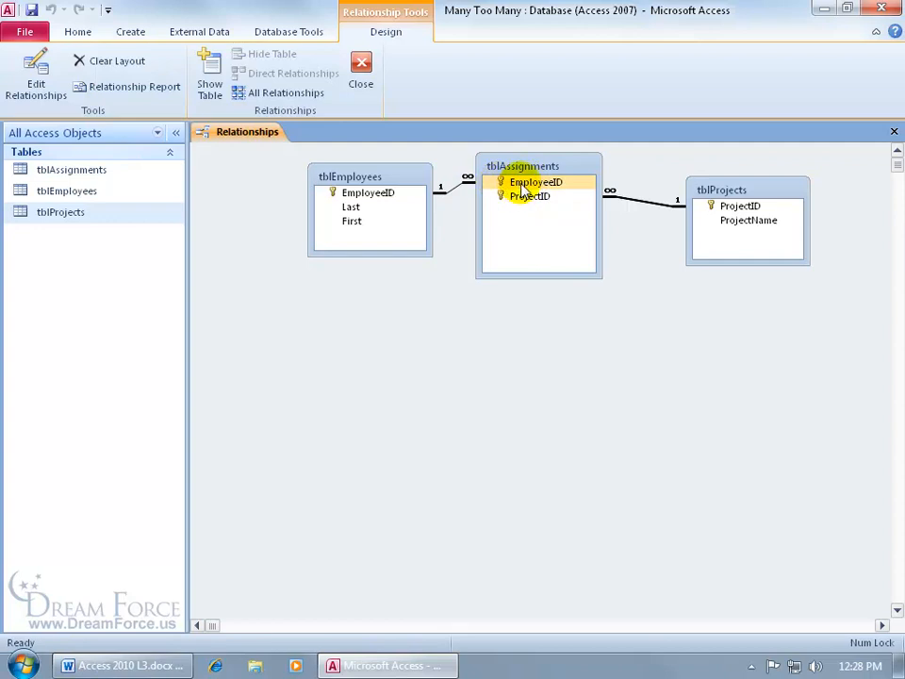
left_click(529, 197)
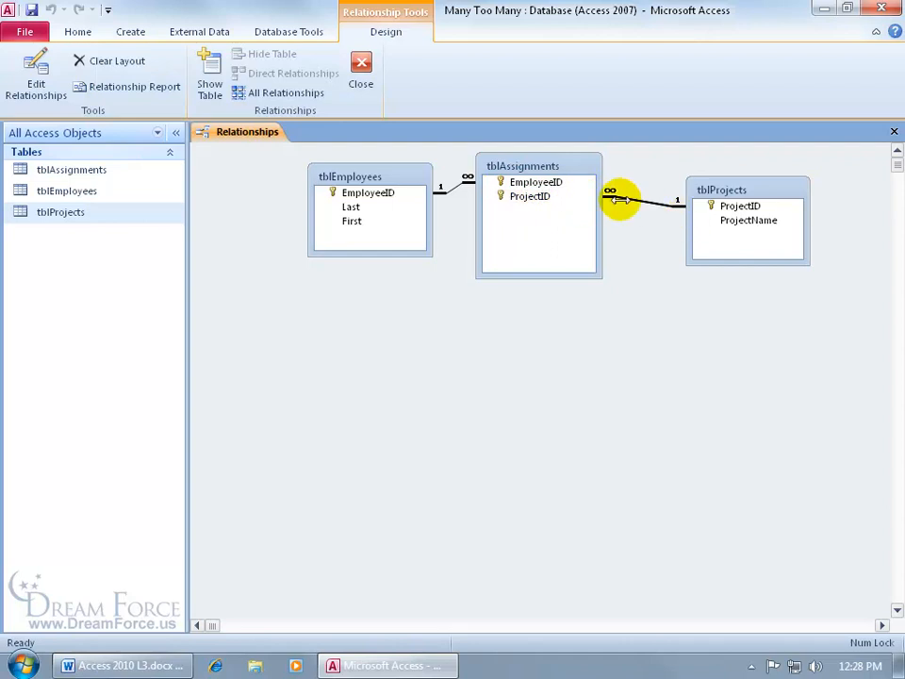
left_click(556, 184)
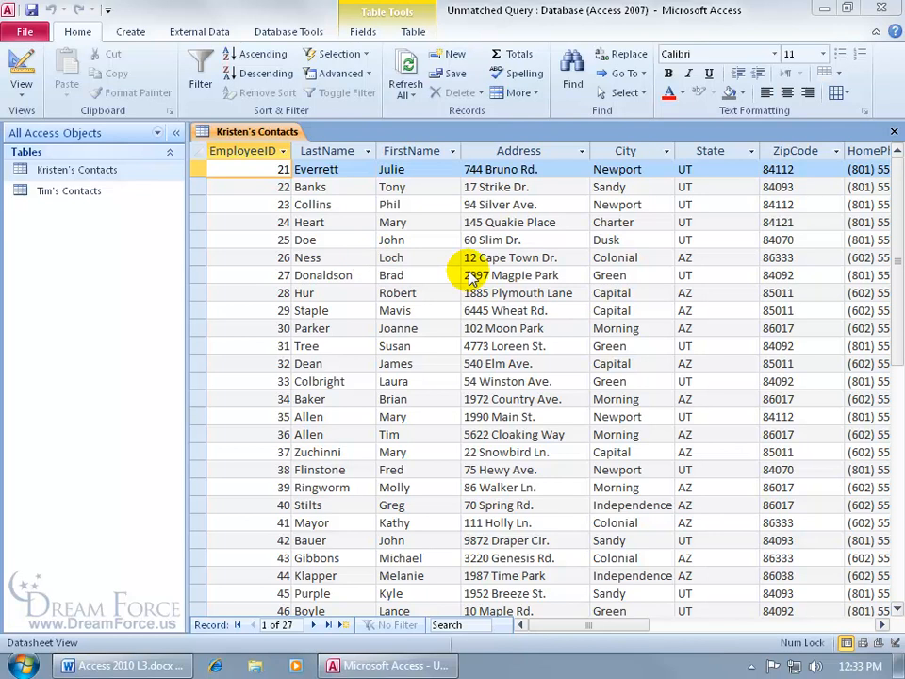
Hide the EmployeeID field in the open contacts datasheet and check the printed layout in print preview.
right_click(249, 152)
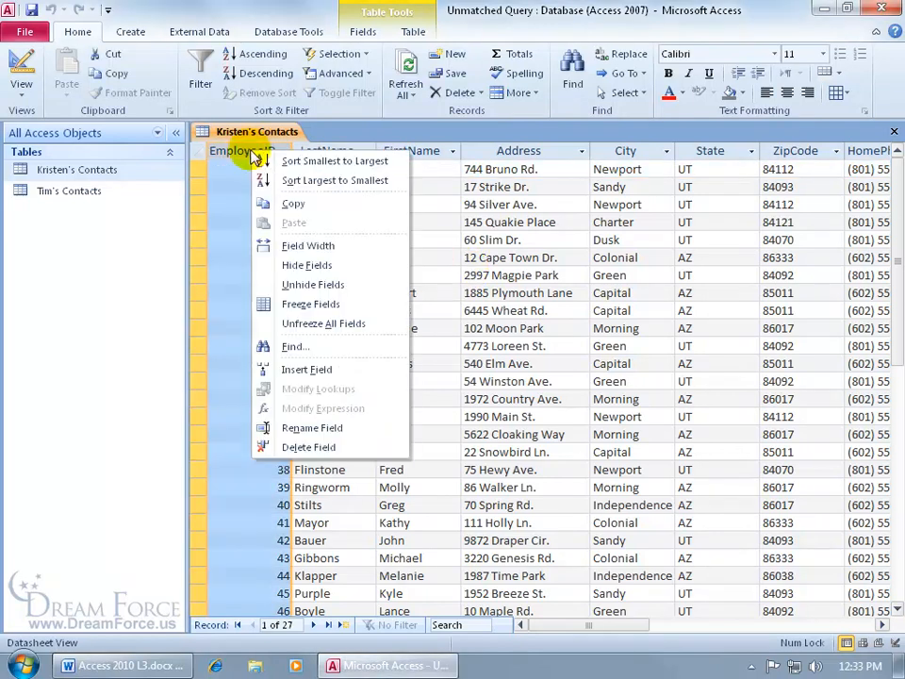
left_click(298, 265)
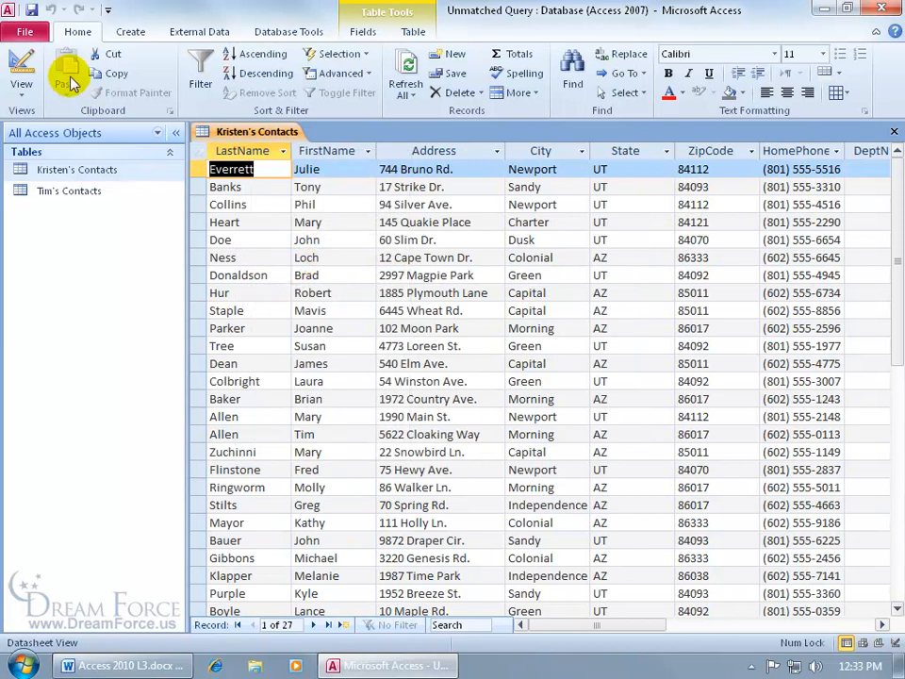
left_click(19, 31)
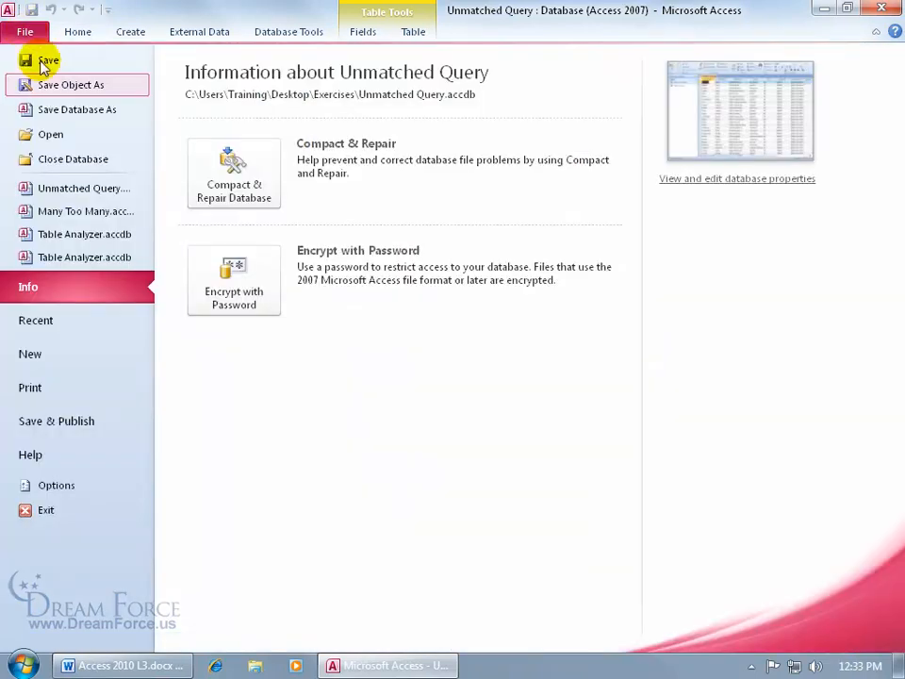
left_click(77, 389)
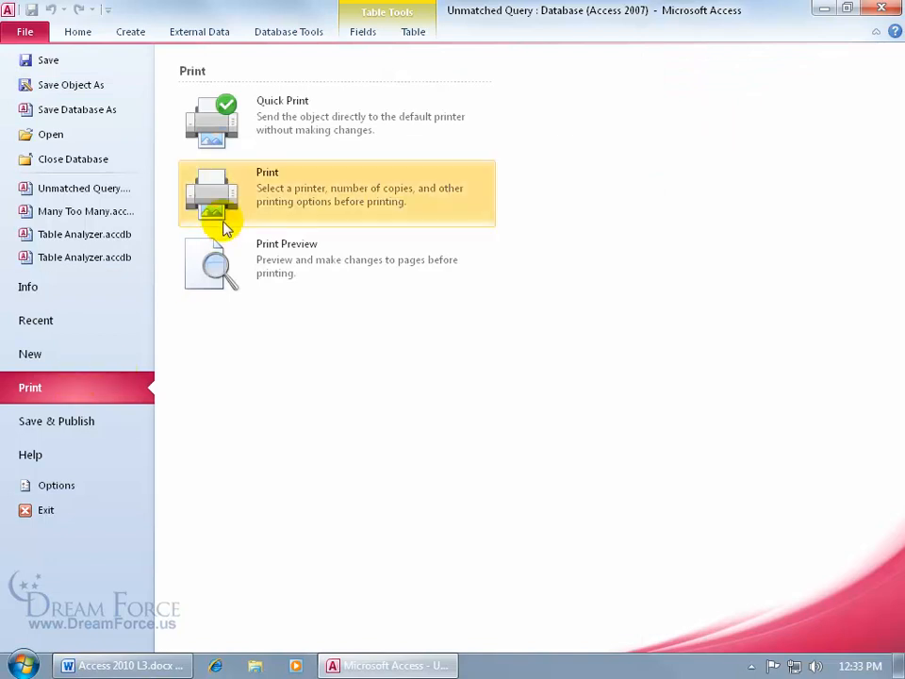
left_click(214, 257)
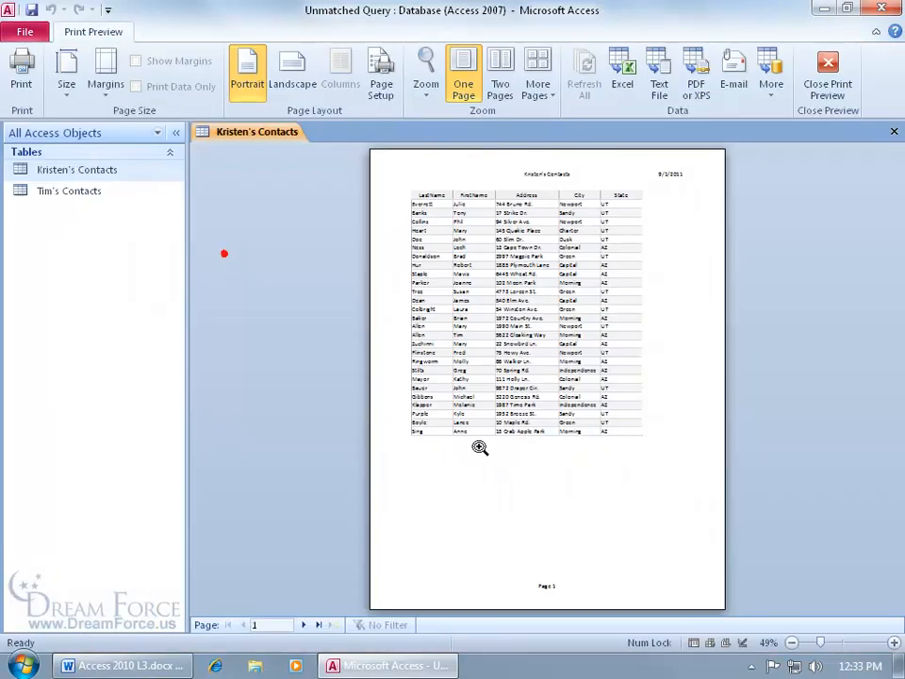
left_click(576, 390)
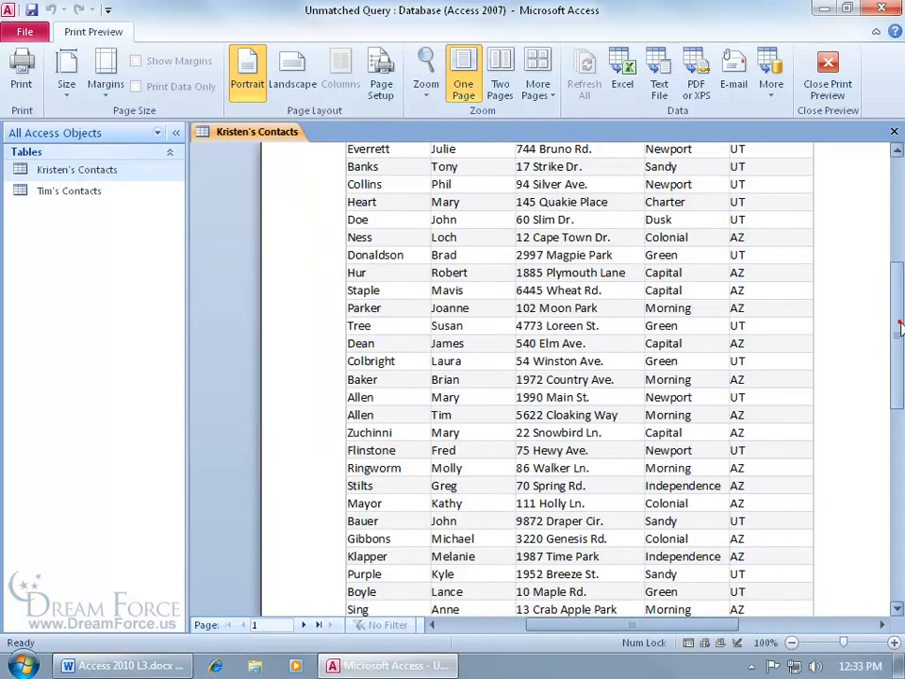
left_click_drag(890, 313, 891, 252)
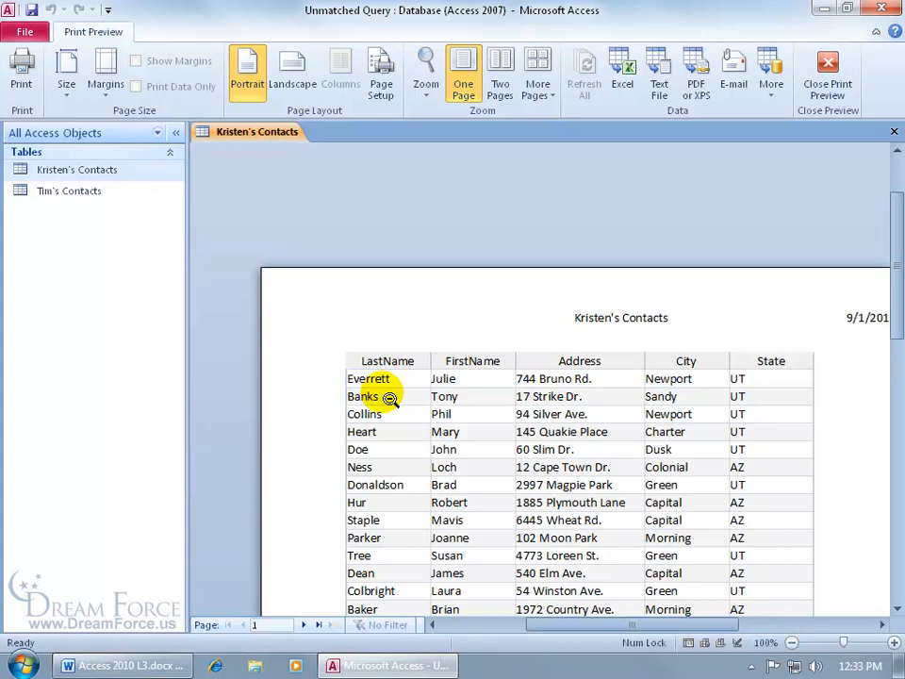
left_click(818, 80)
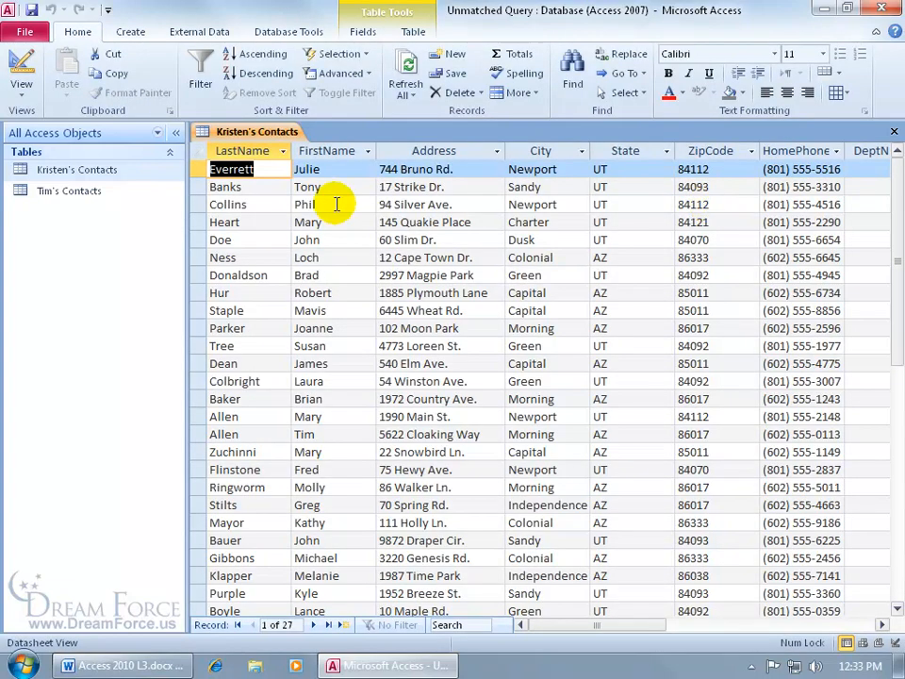
Unhide the EmployeeID field in the contacts datasheet.
right_click(272, 151)
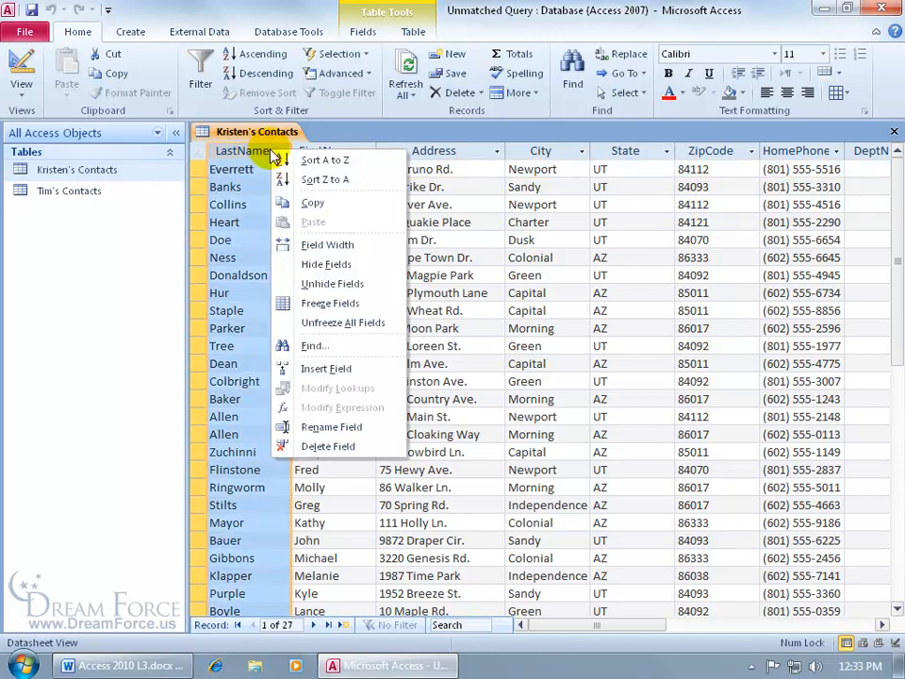
left_click(330, 284)
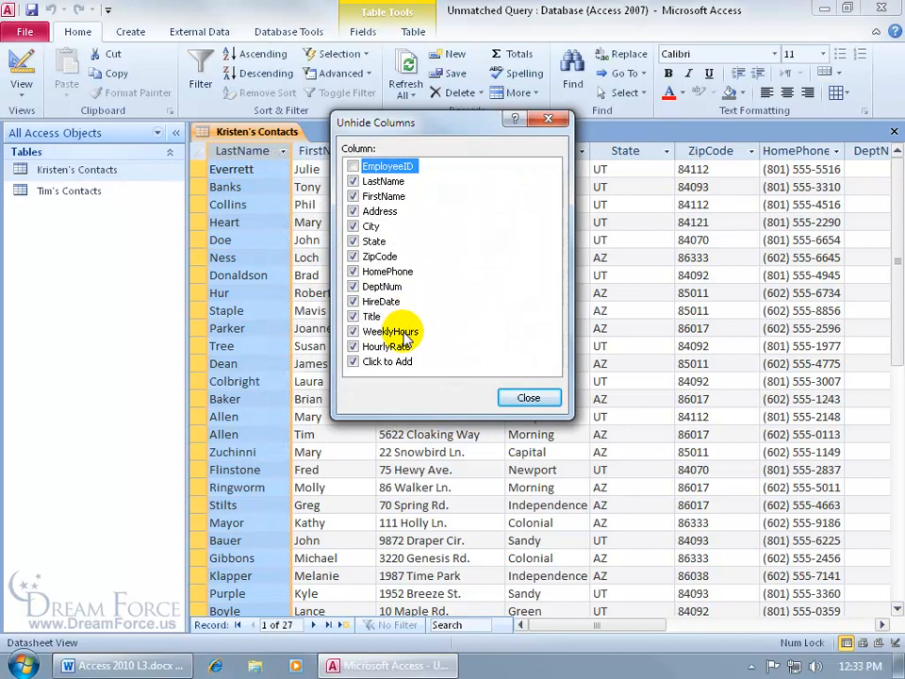
left_click(353, 166)
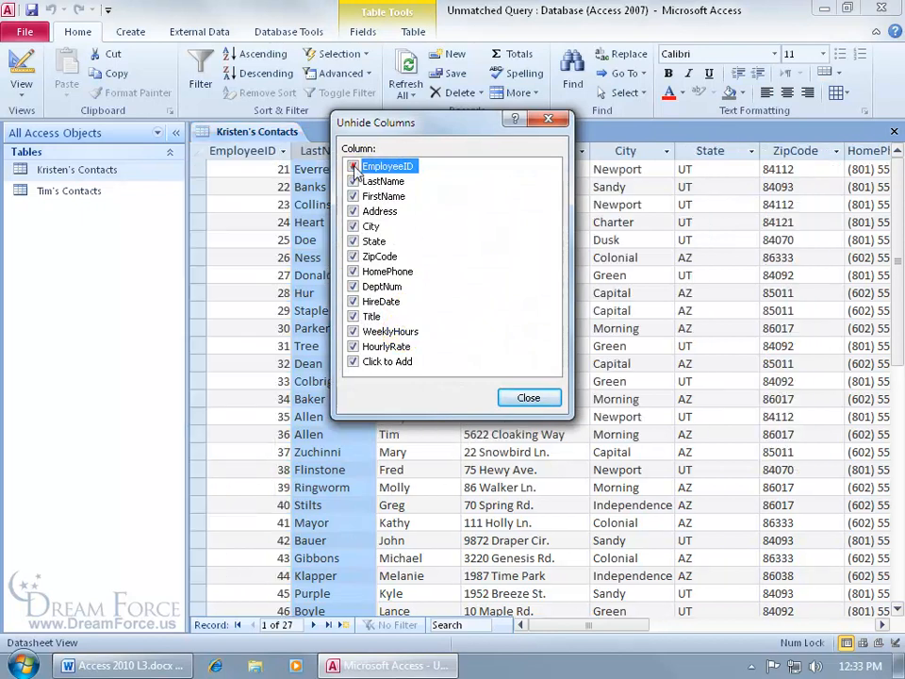
left_click(529, 397)
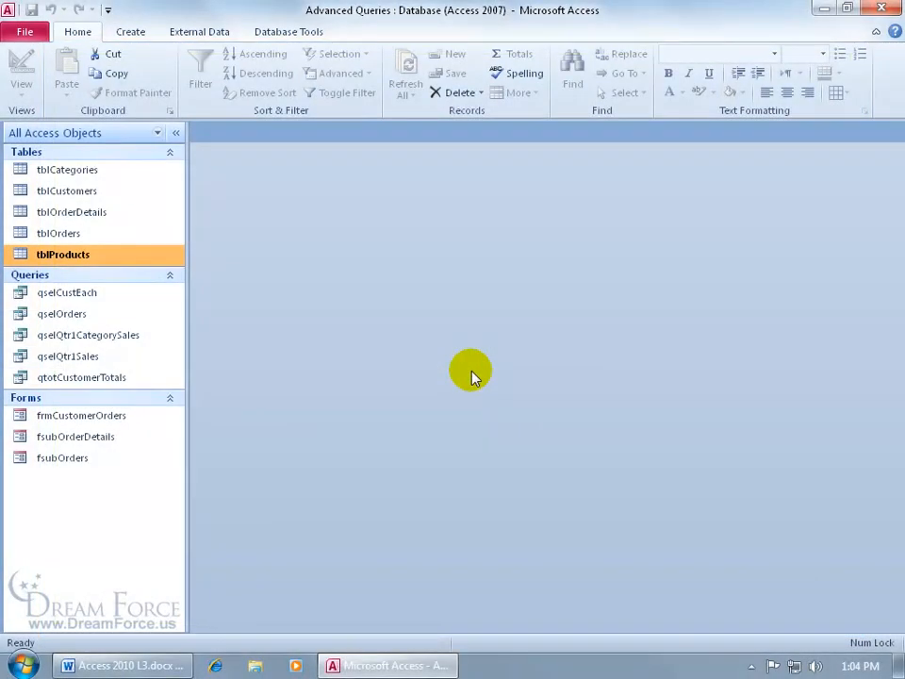
Create a new query in design view based on tblOrderDetails, giving the design grid more room.
left_click(143, 35)
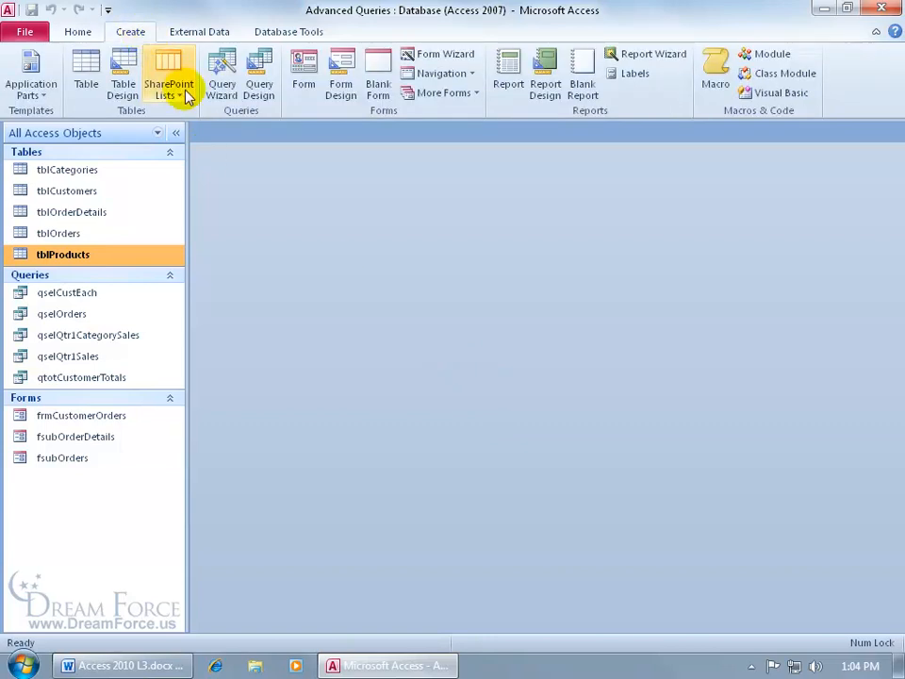
left_click(258, 83)
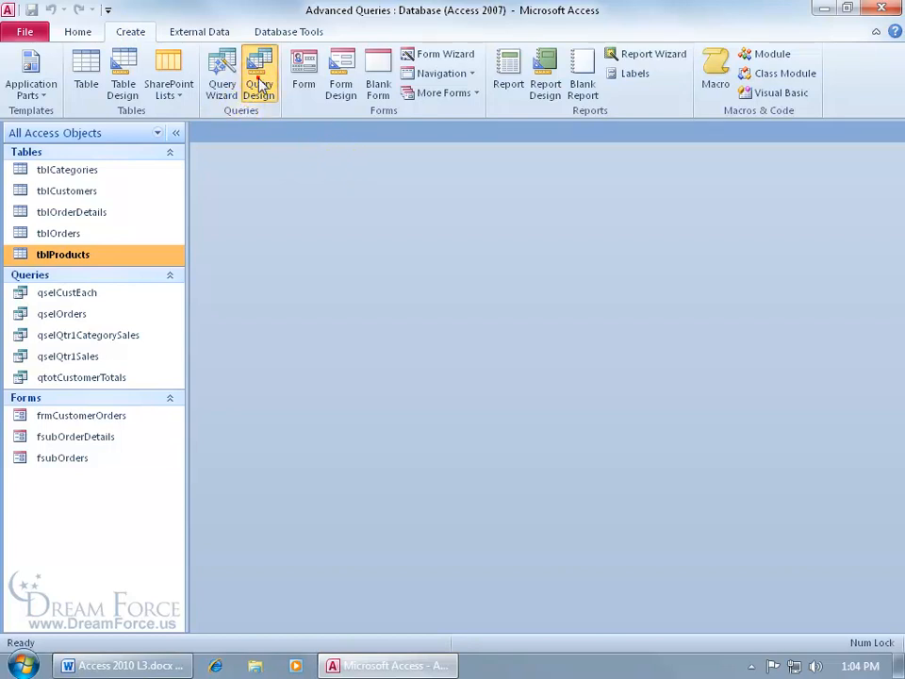
left_click_drag(412, 388, 428, 258)
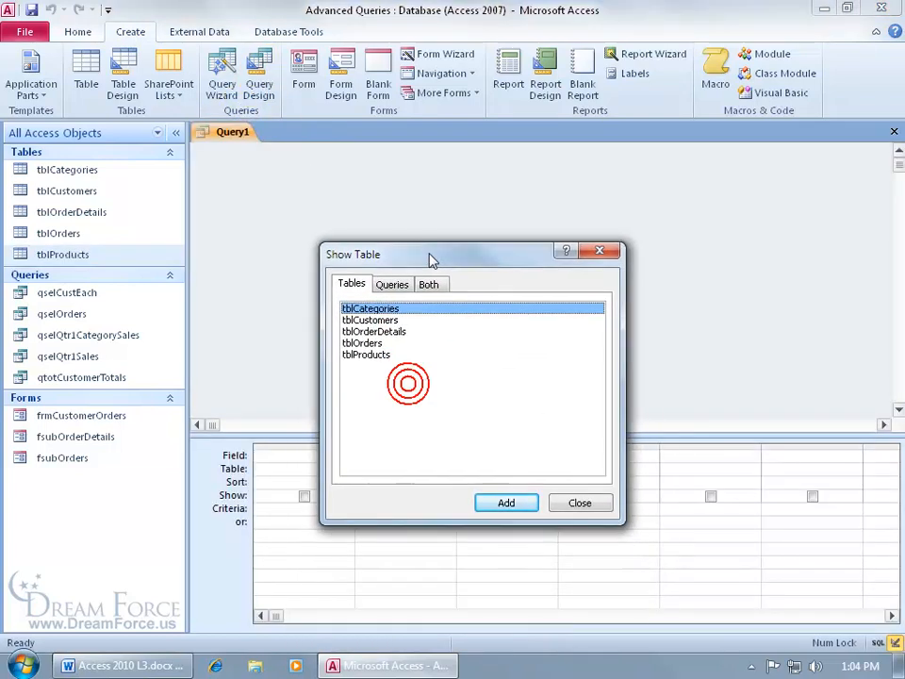
double_click(387, 331)
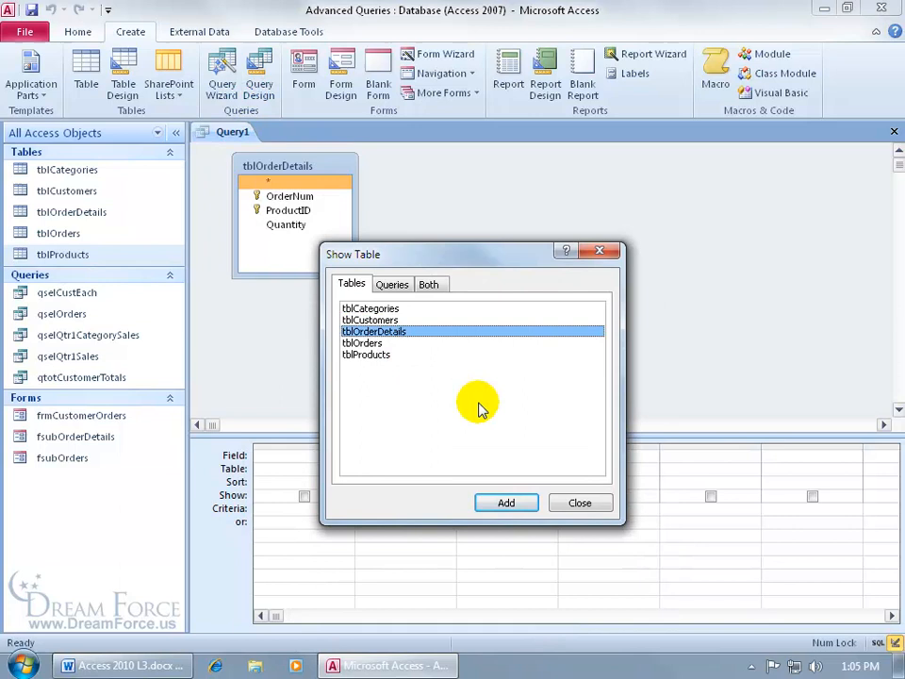
left_click(601, 251)
left_click_drag(554, 435, 541, 301)
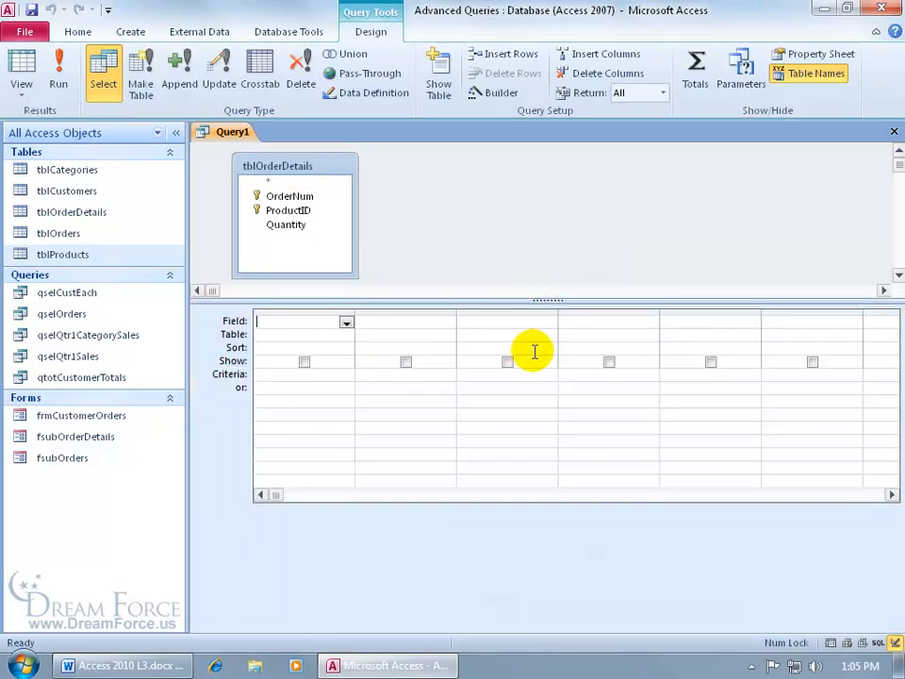
Add the OrderNum and ProductID fields from tblOrderDetails to the query grid.
left_click(315, 200)
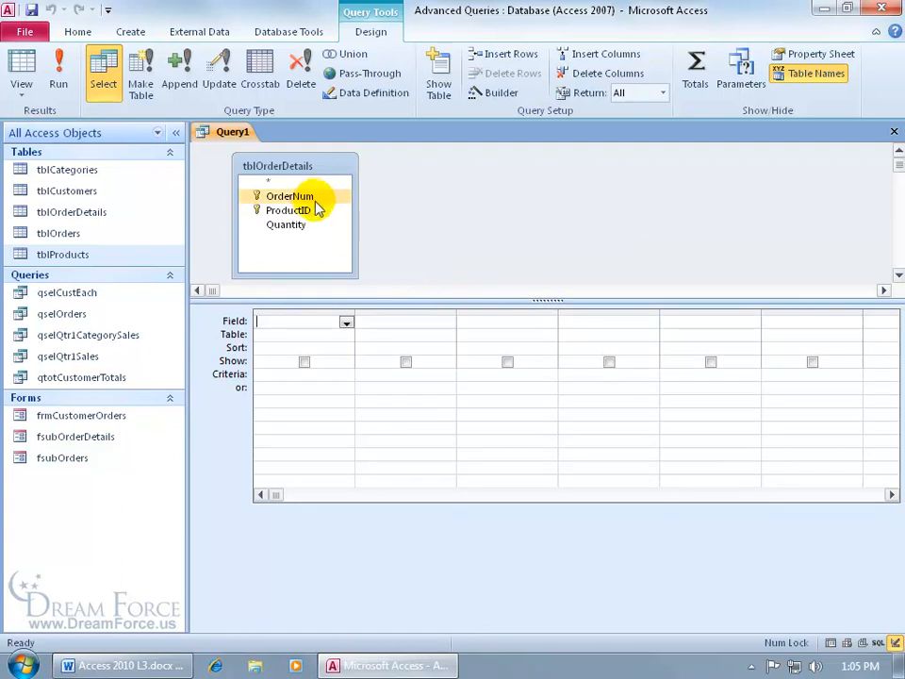
double_click(307, 198)
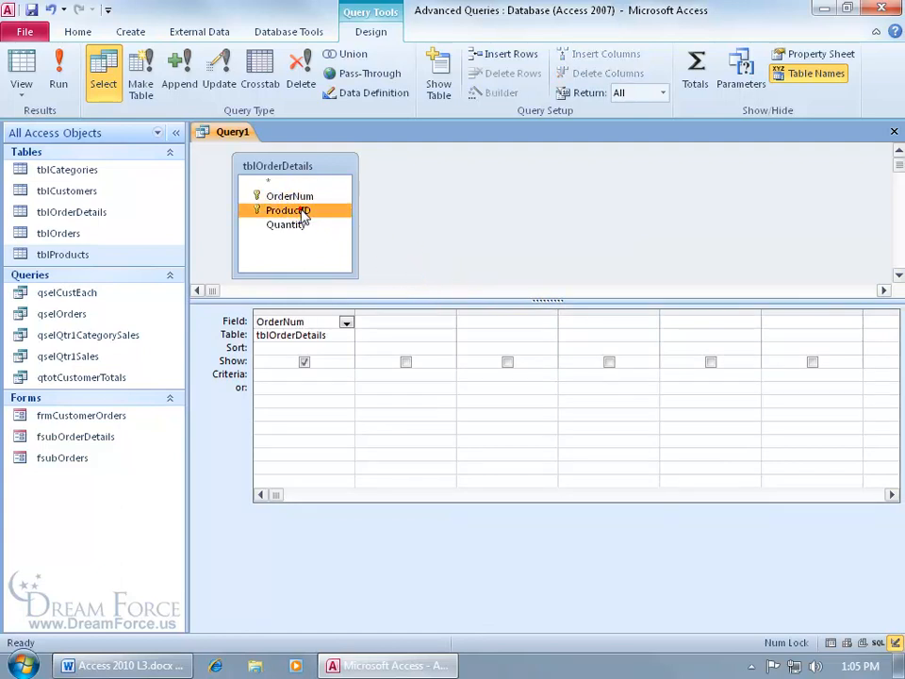
double_click(302, 210)
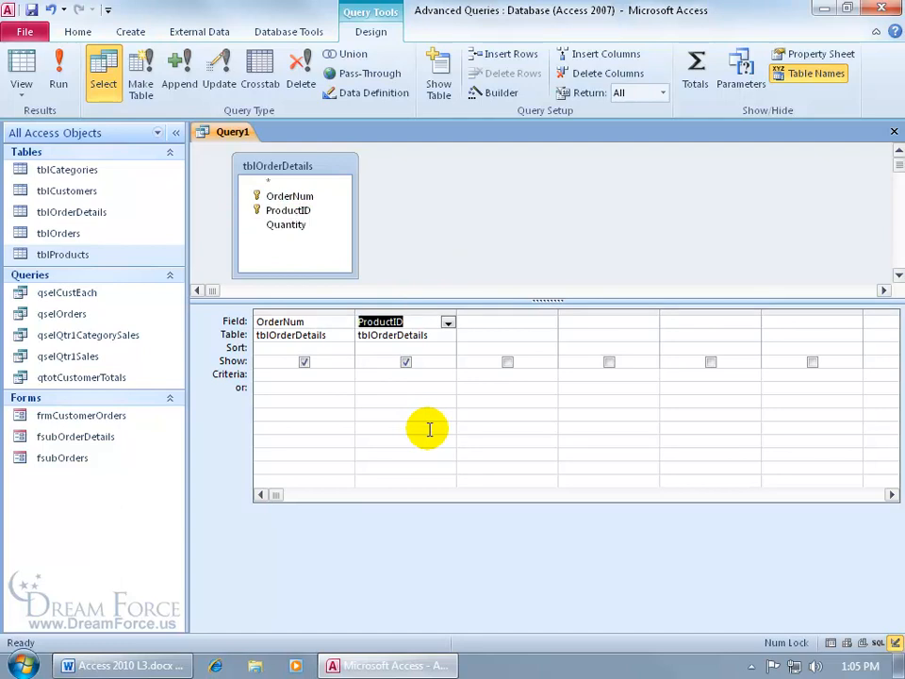
Check the category codes in tblProducts and preview the unfiltered order details query before returning to its design.
left_click(385, 374)
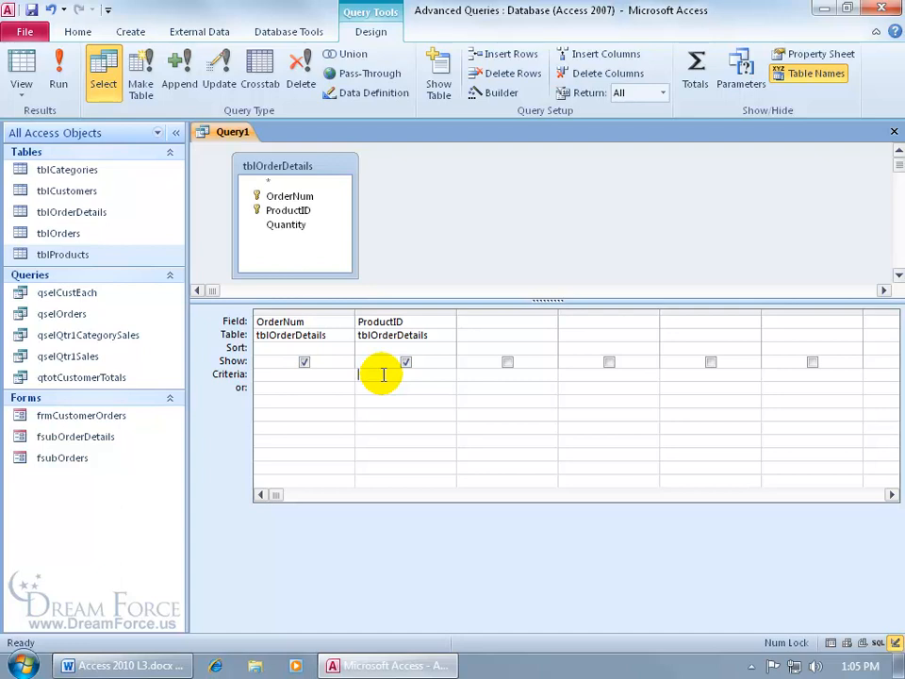
double_click(89, 257)
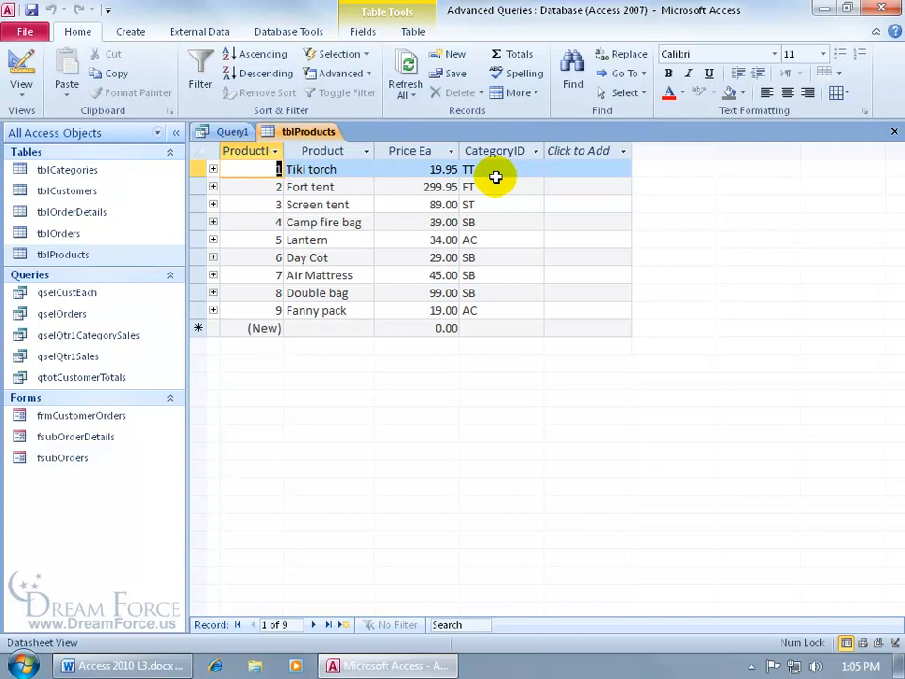
left_click(235, 133)
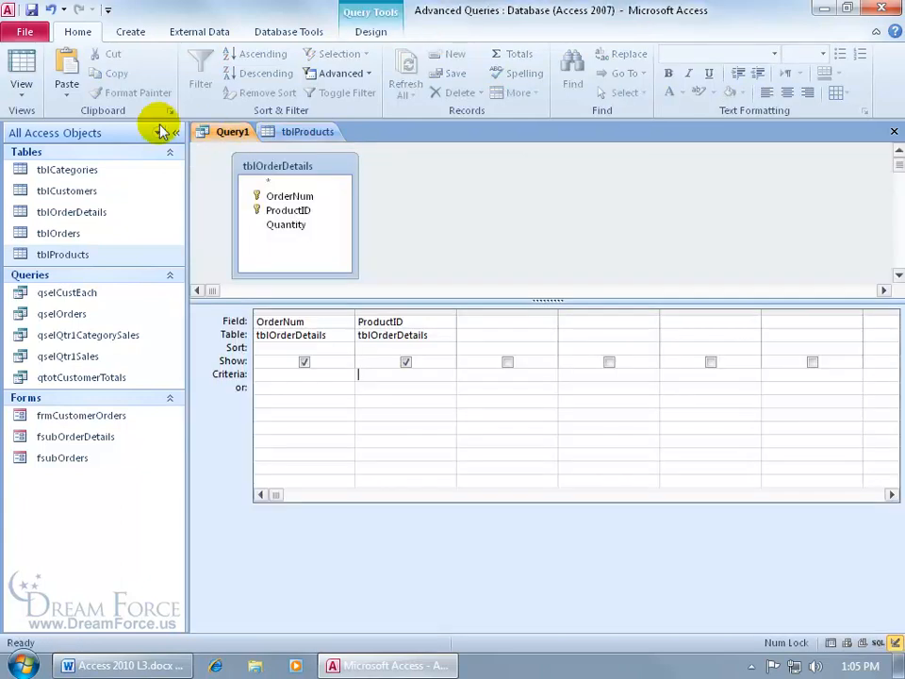
left_click(19, 77)
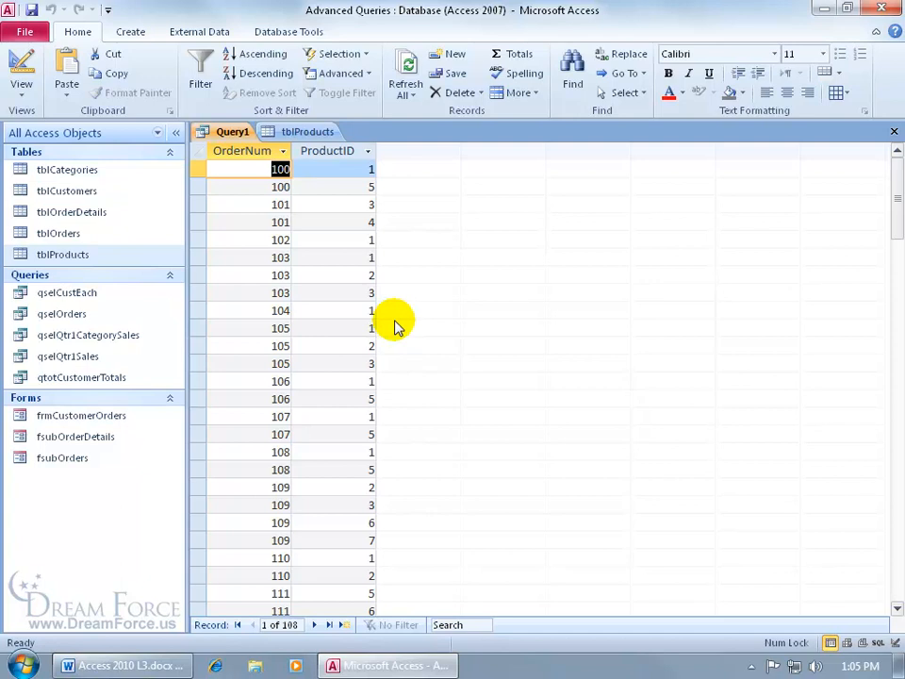
right_click(233, 131)
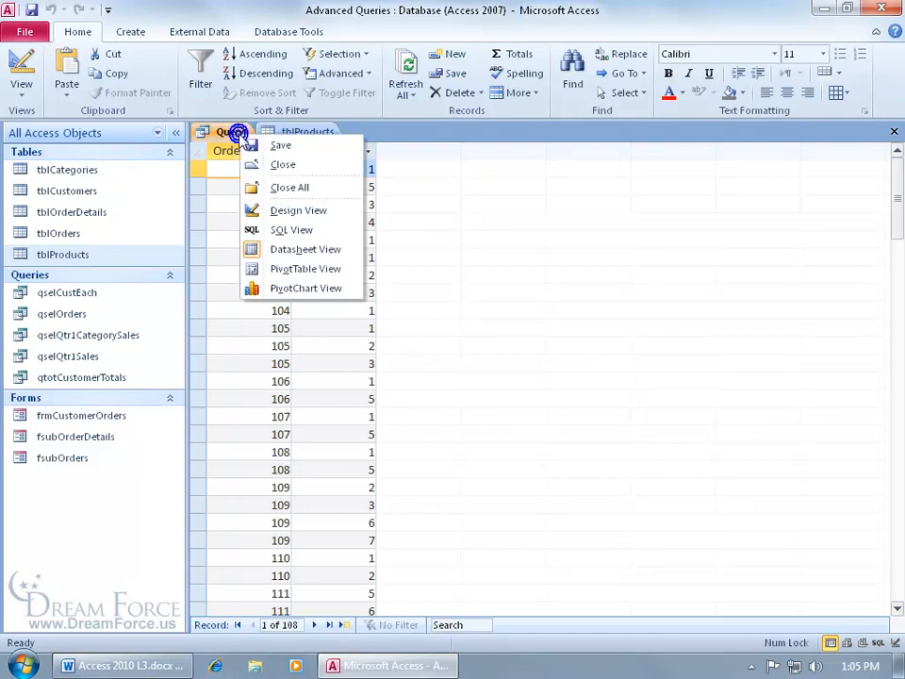
left_click(268, 209)
Enter In(SELECT ProductID FROM tblProducts WHERE CategoryID="TT") as the ProductID criterion in the Zoom box.
right_click(368, 374)
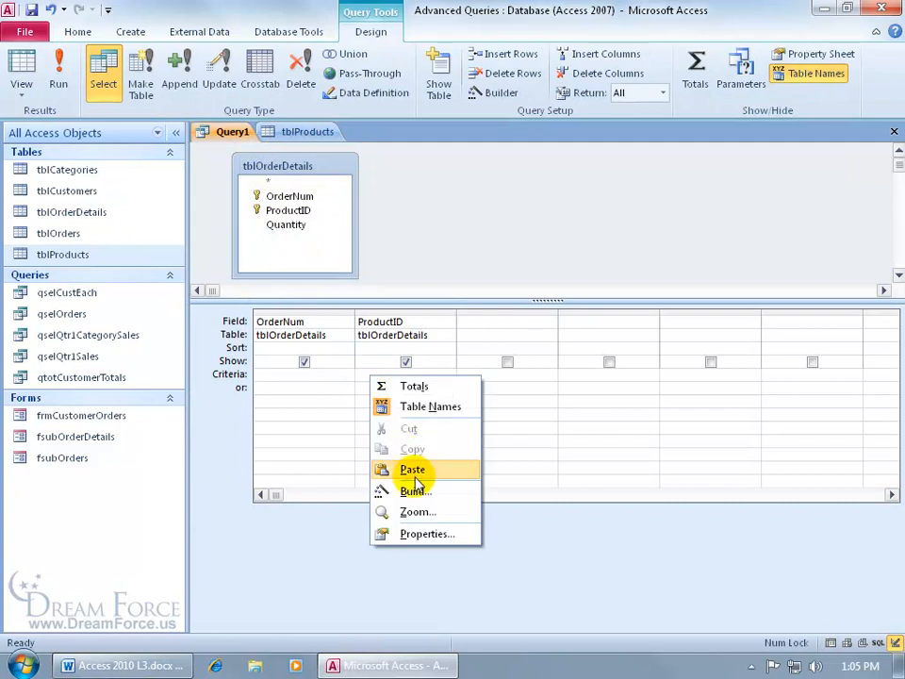
left_click(414, 511)
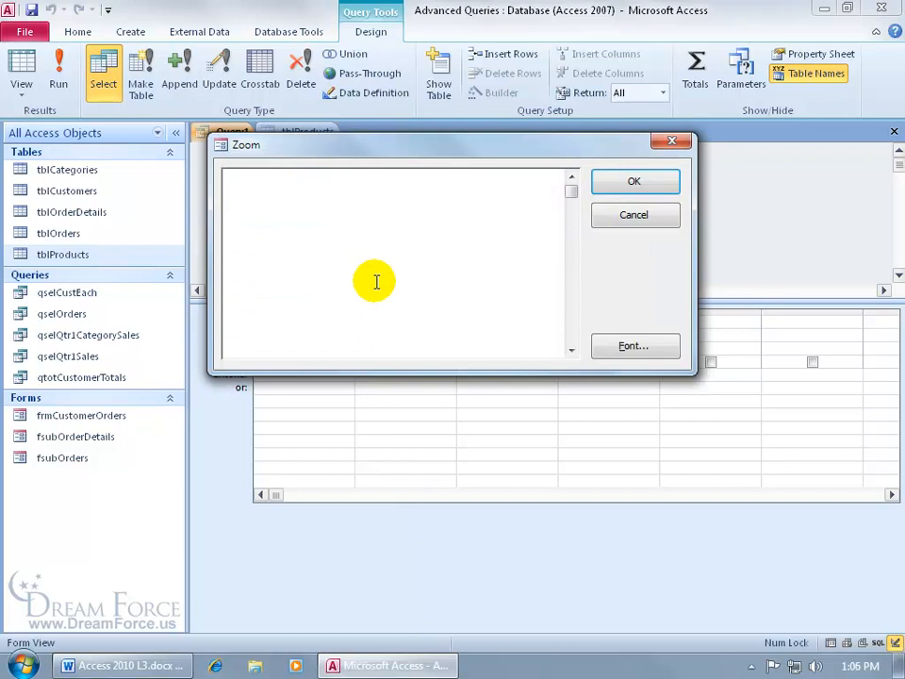
type("In(SELECT ProductID FROM tblProducts WHERE CategoryID=\"TT\")")
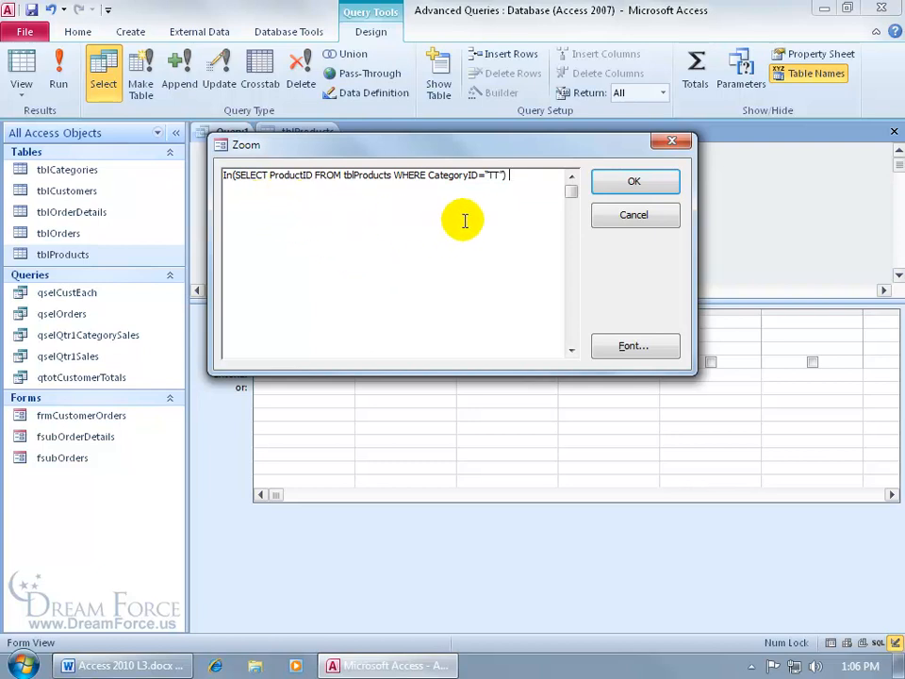
Retype both quotation marks around TT in the subquery and apply the criterion to ProductID.
left_click(485, 176)
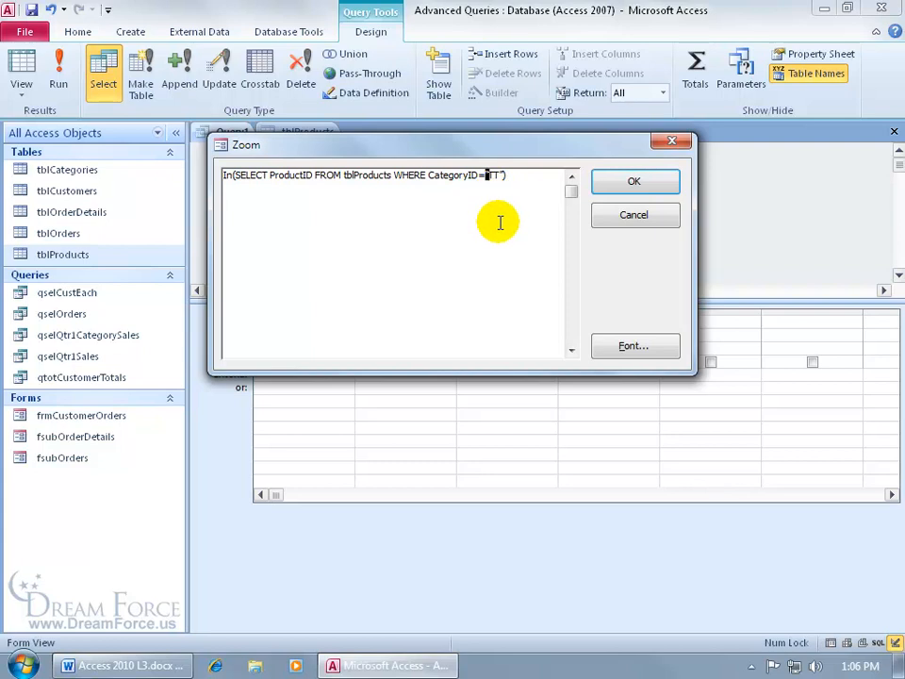
type("\"")
left_click(501, 175)
key("shift+Right")
type("\"")
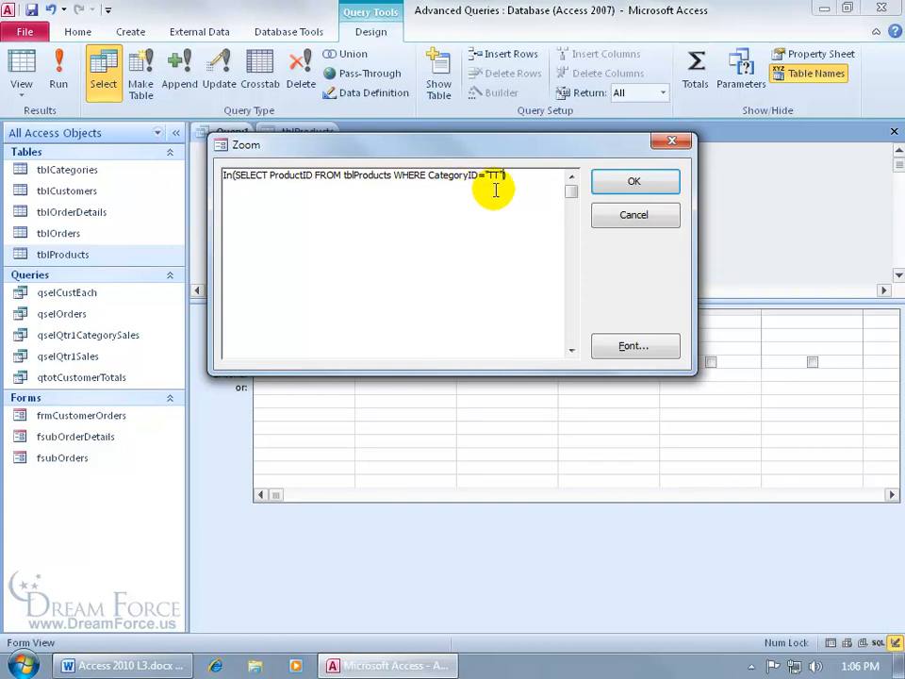
left_click(632, 188)
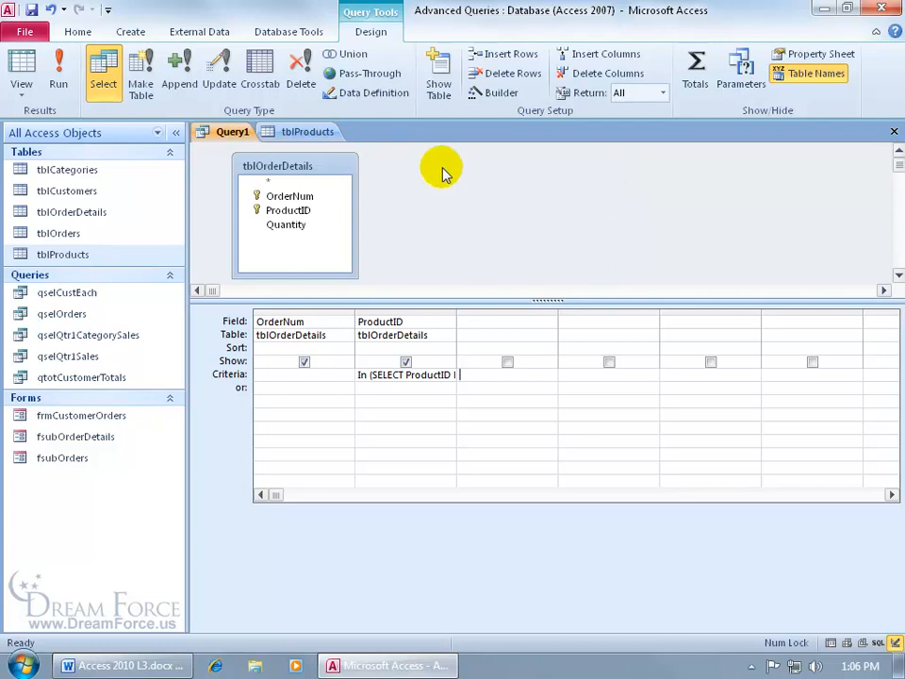
Run the query with the ProductID subquery criterion to view its records, and return to the query design.
left_click(57, 66)
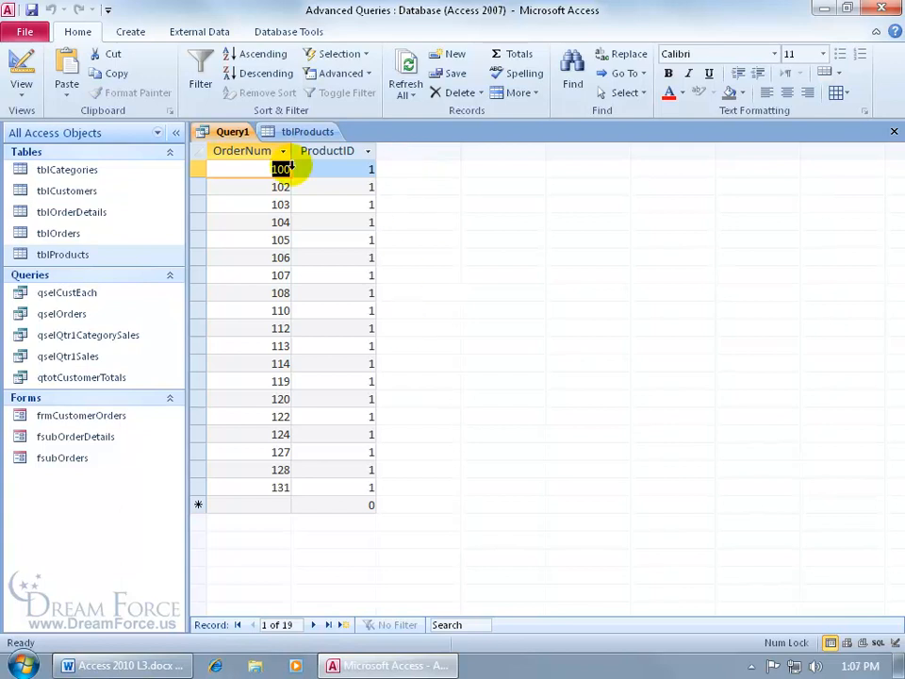
right_click(231, 132)
left_click(283, 214)
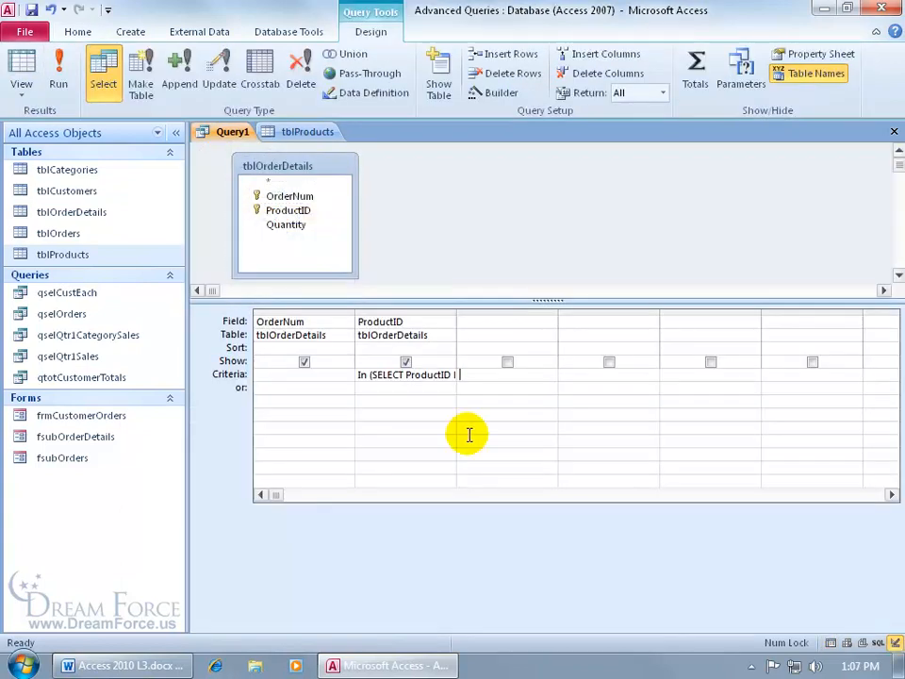
Cut the entire subquery criterion from the ProductID column.
left_click_drag(373, 375, 407, 378)
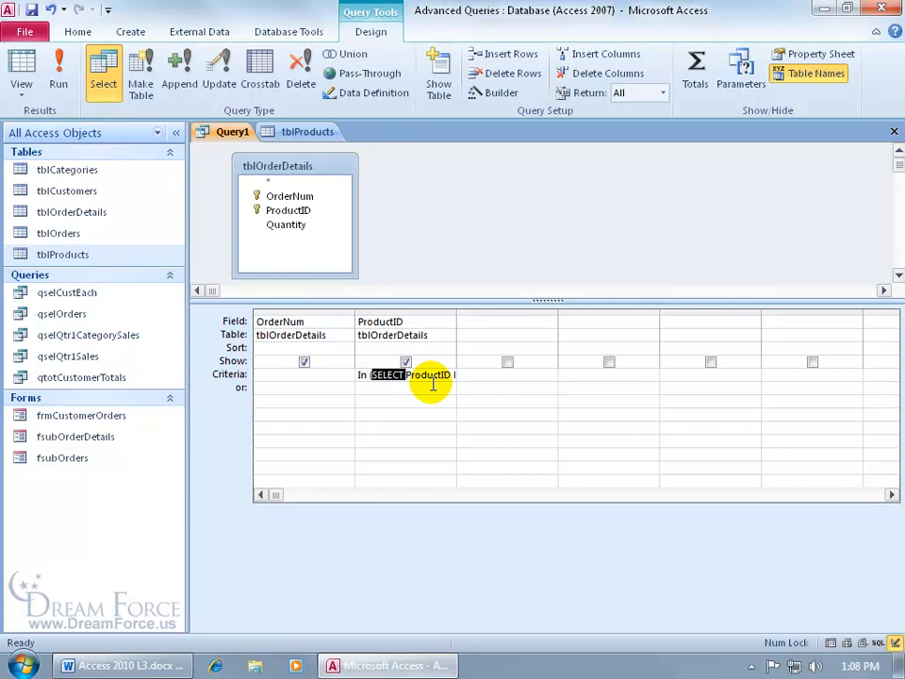
left_click_drag(356, 374, 491, 376)
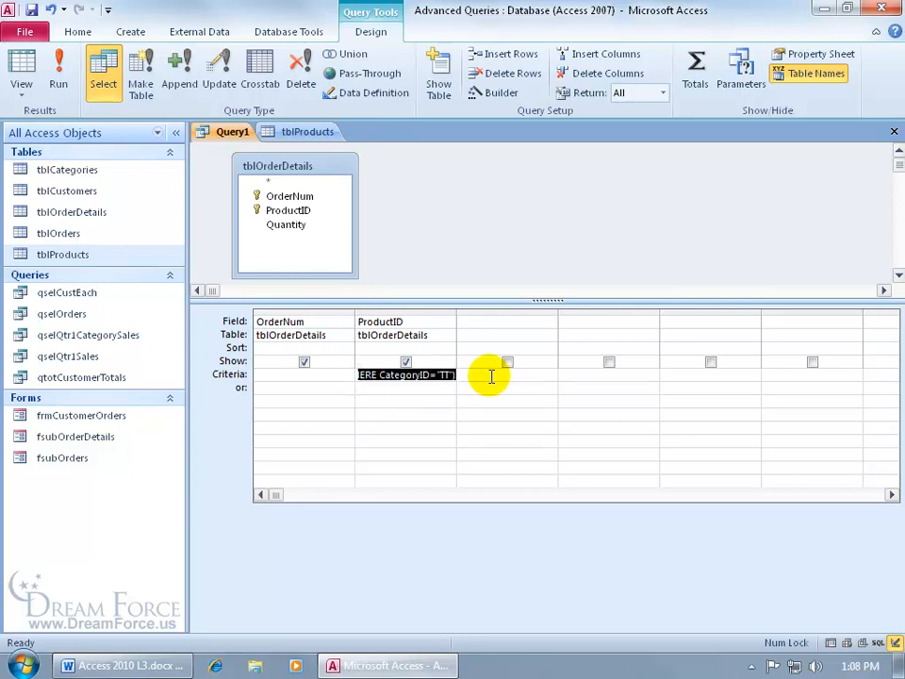
key("ctrl+x")
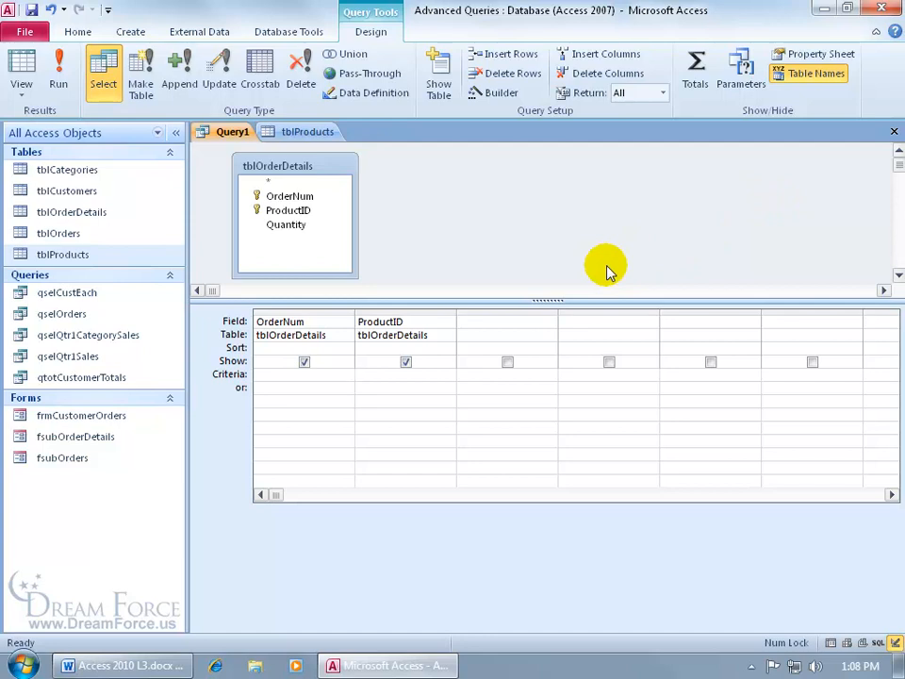
Add tblProducts to the query and include its CategoryID field with the criterion TT.
left_click(438, 71)
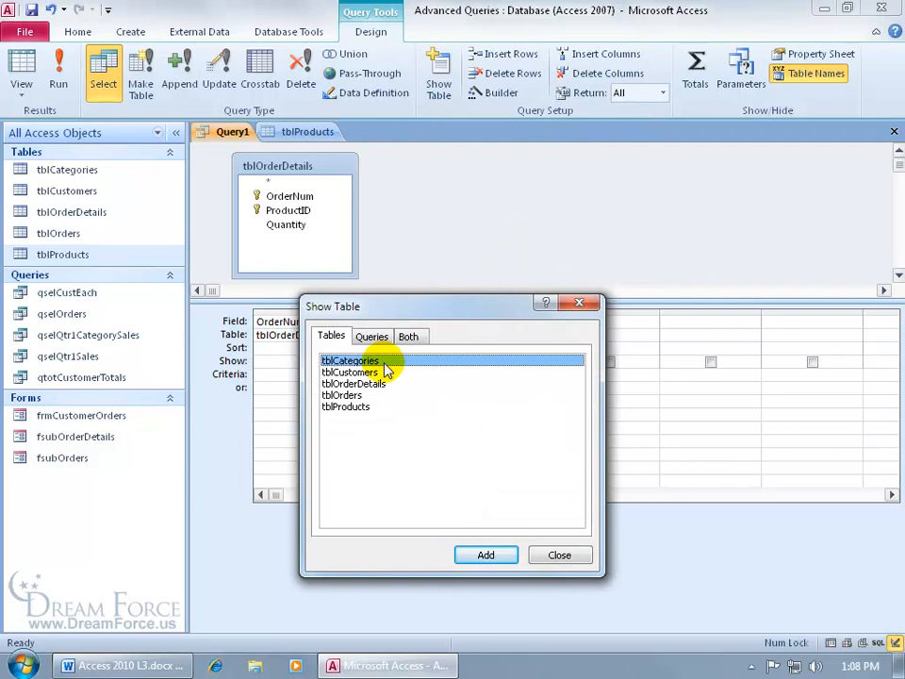
double_click(363, 408)
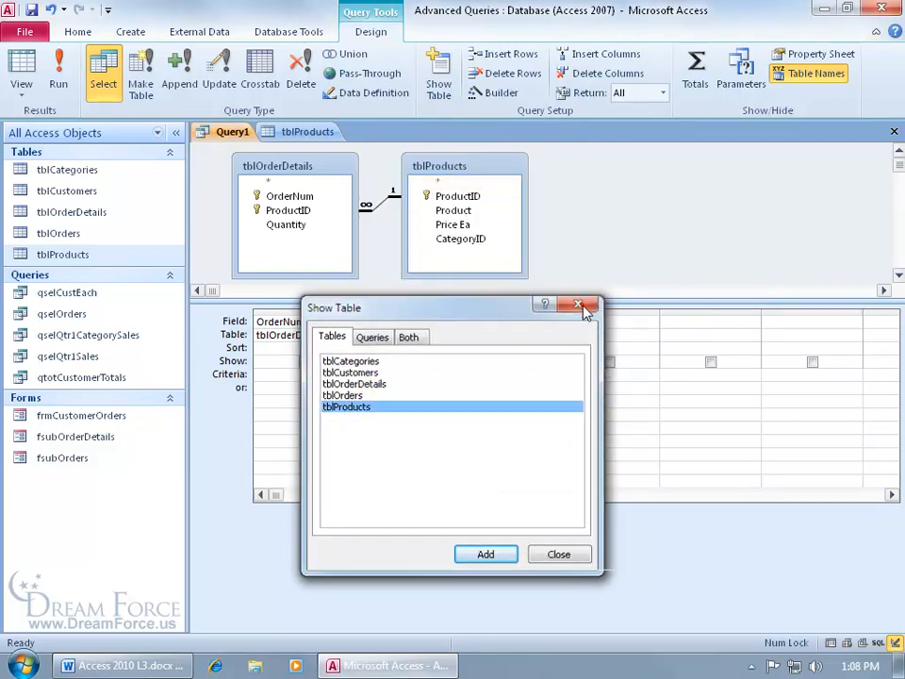
left_click(582, 306)
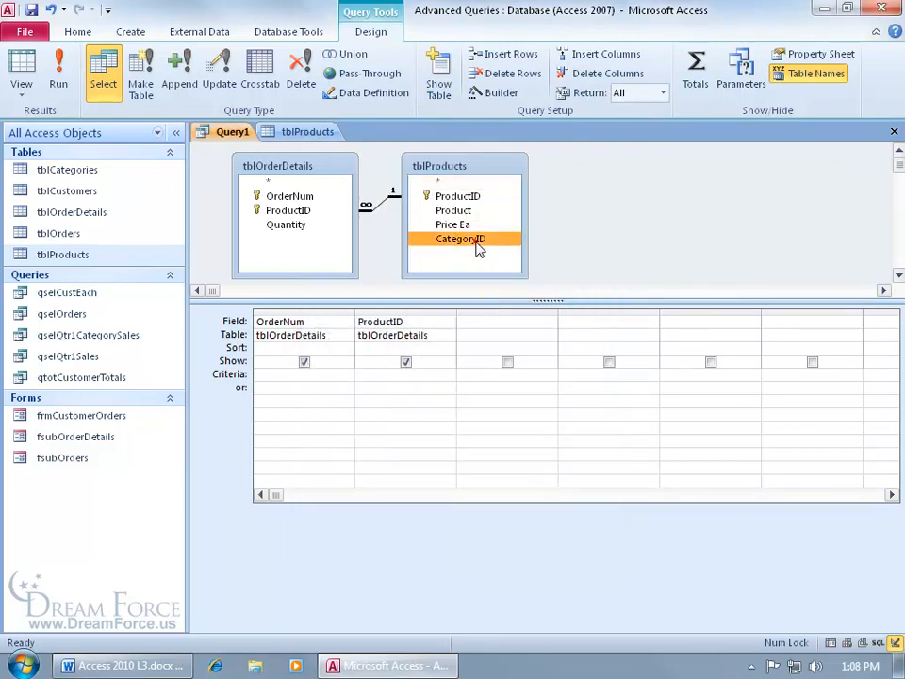
left_click_drag(478, 247, 501, 378)
type("TT")
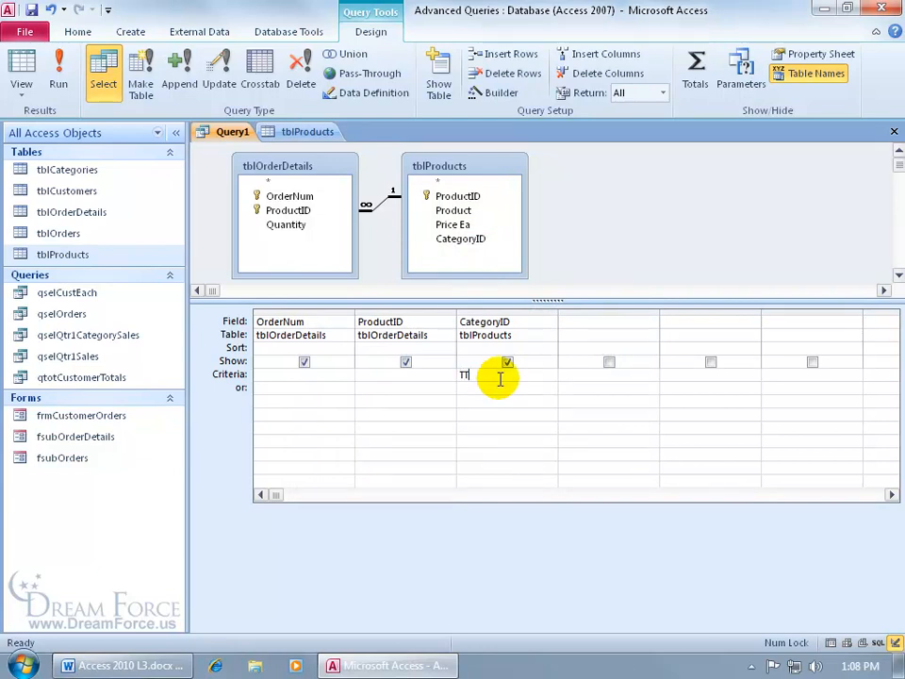
Run the joined query filtered on CategoryID to view its records, and return to the query design.
left_click(59, 71)
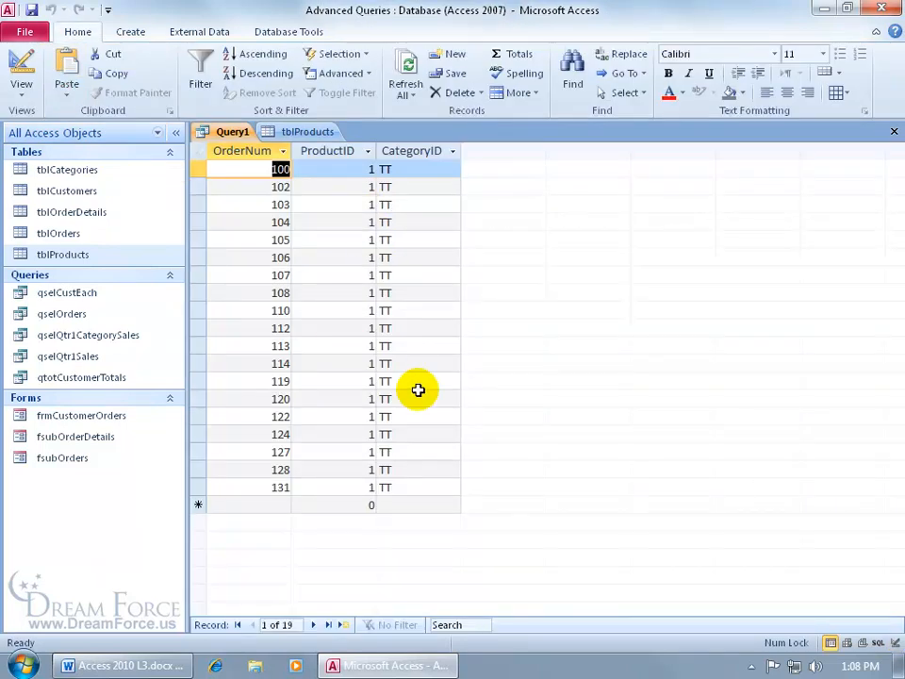
right_click(207, 131)
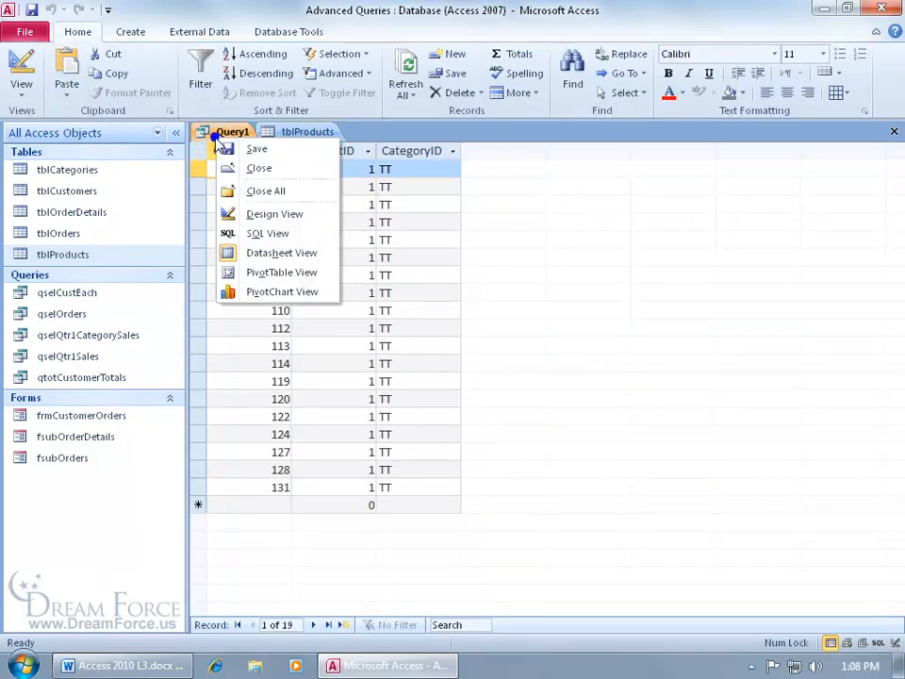
left_click(241, 211)
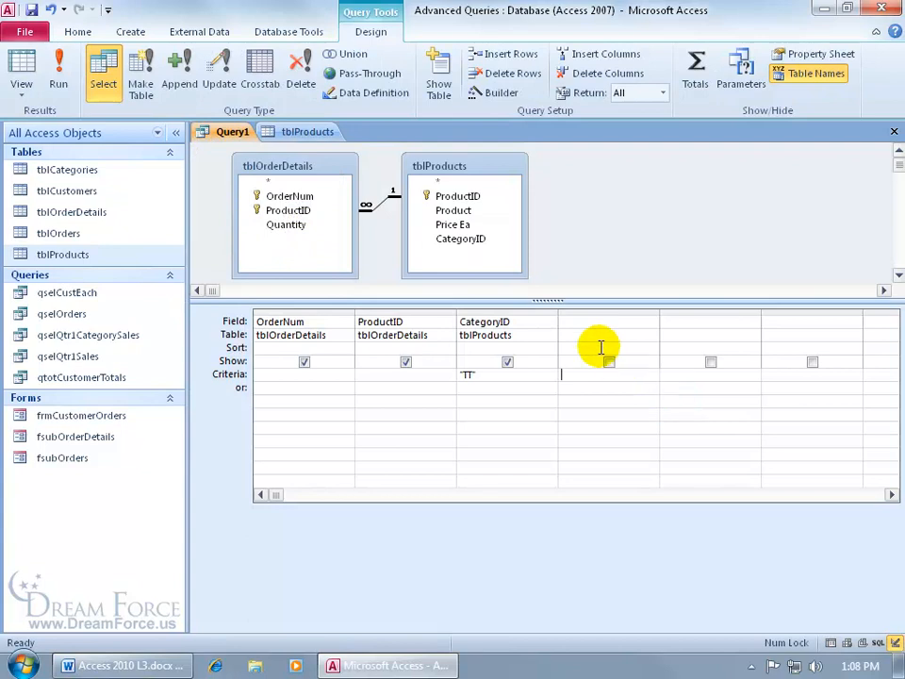
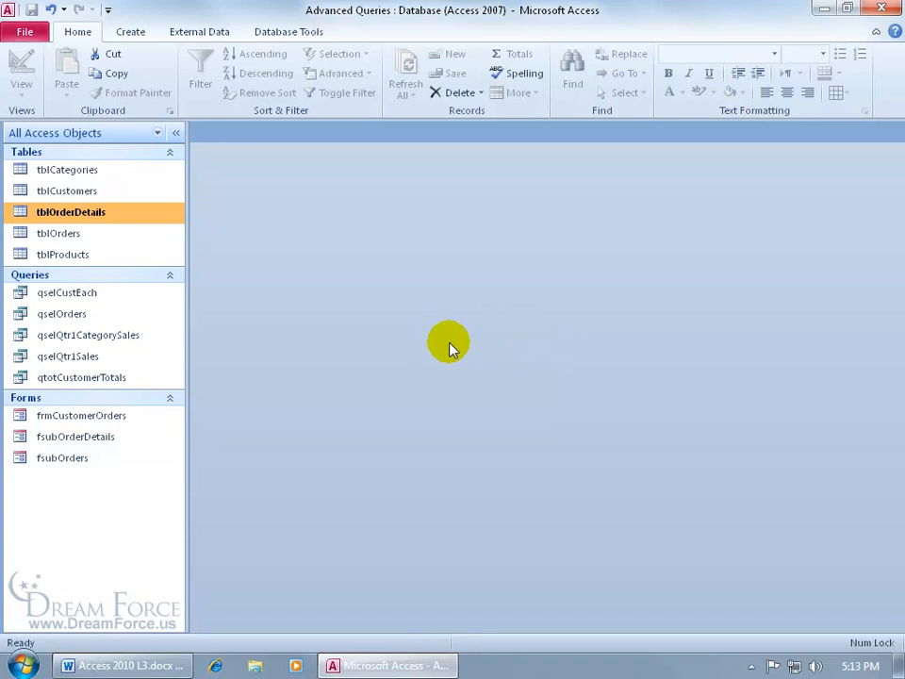
Open tblProducts and tblOrderDetails to compare the listed products with the product IDs used in orders.
double_click(157, 258)
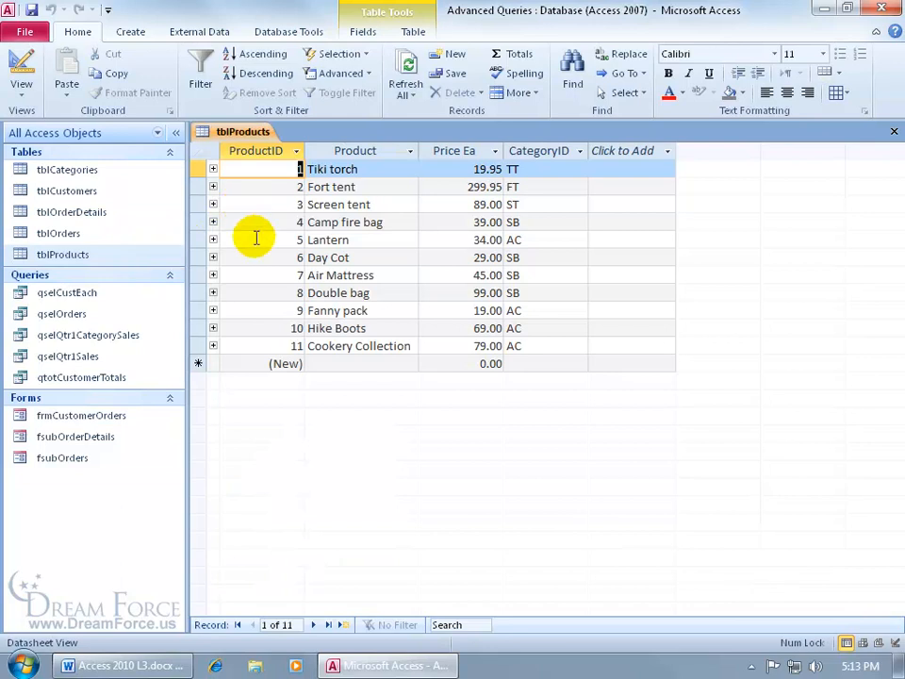
double_click(133, 212)
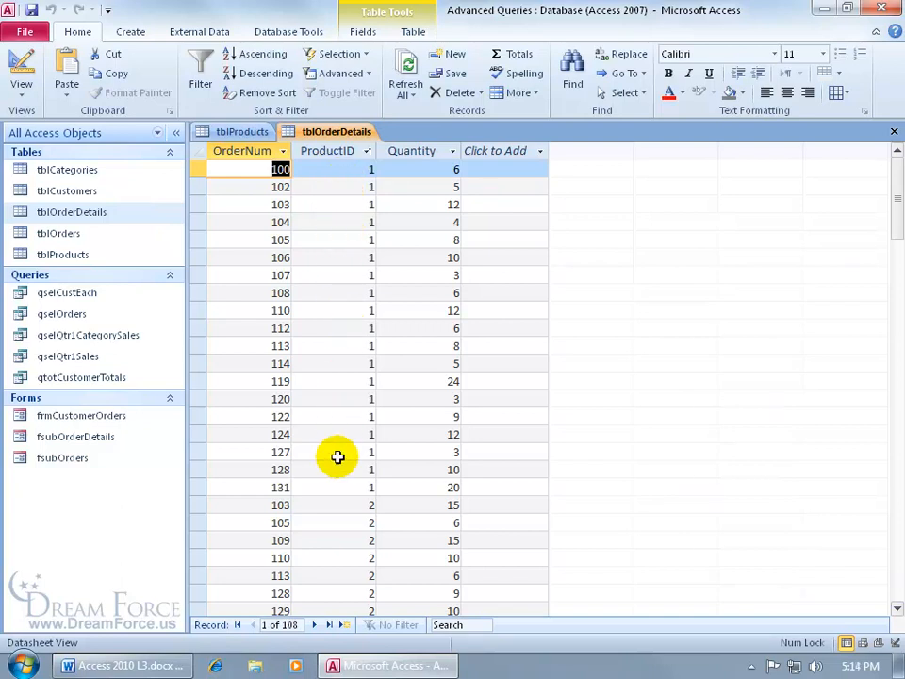
left_click(259, 134)
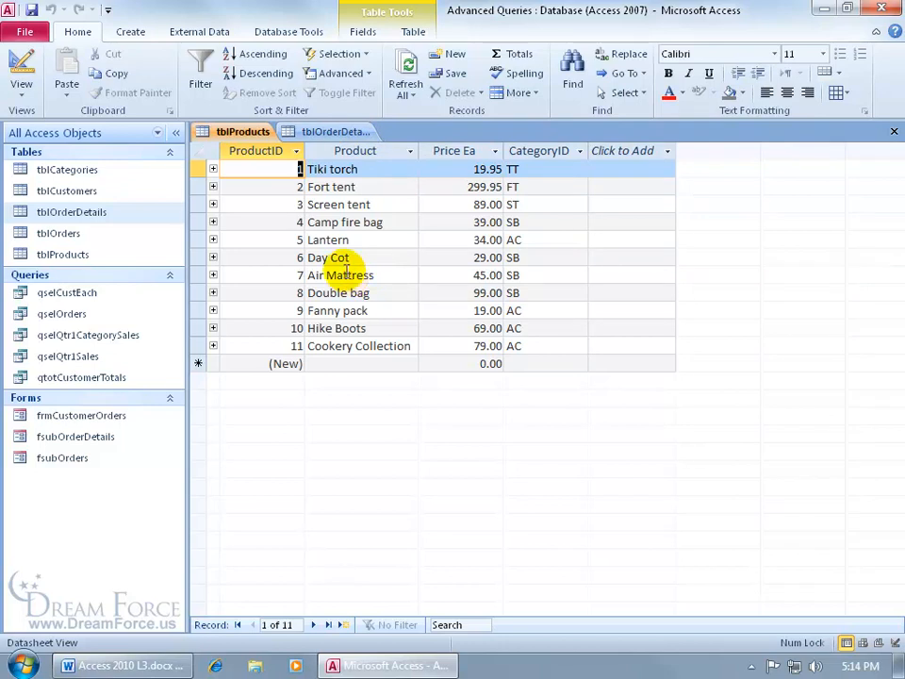
Start a Find Unmatched query that lists records from tblProducts without related records in tblOrderDetails.
left_click(361, 133)
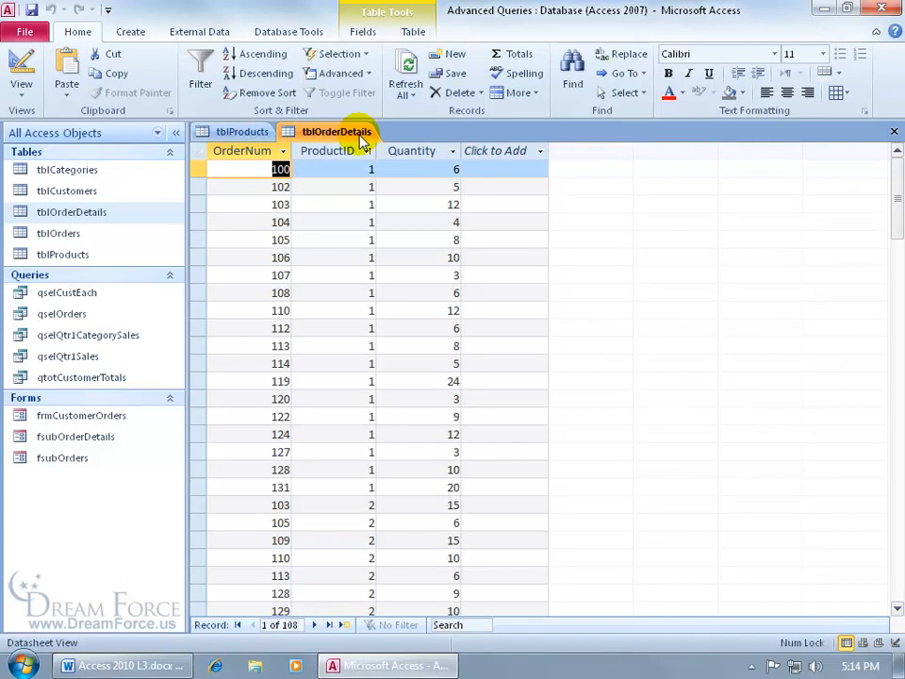
left_click(132, 34)
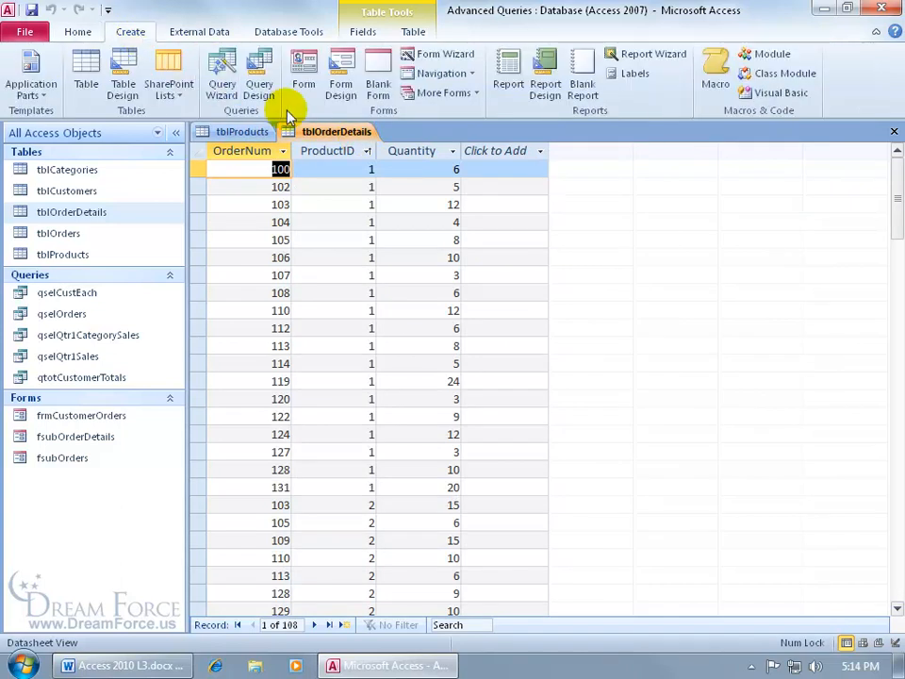
left_click(221, 83)
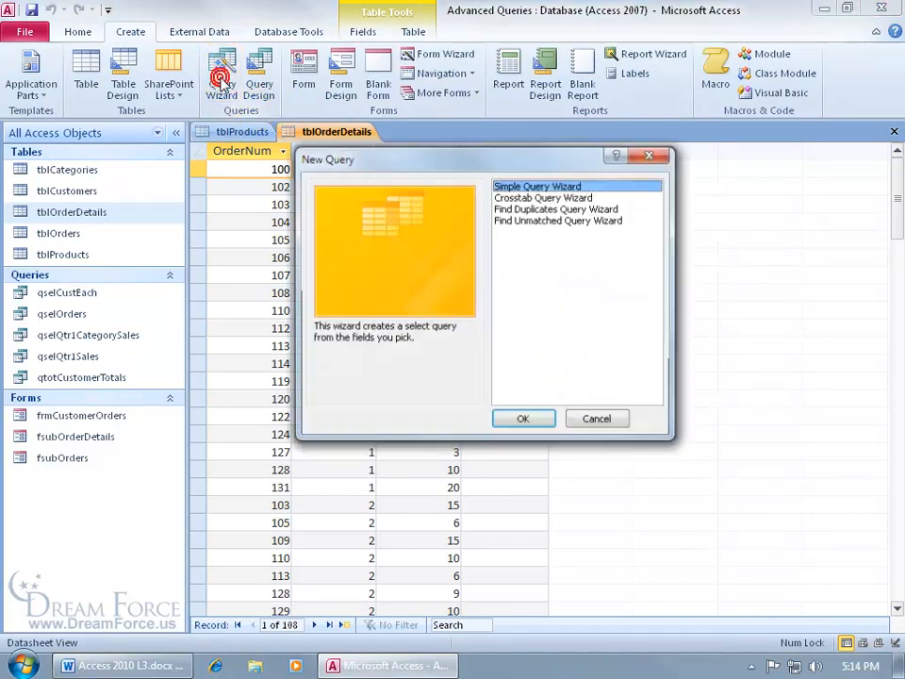
left_click(525, 223)
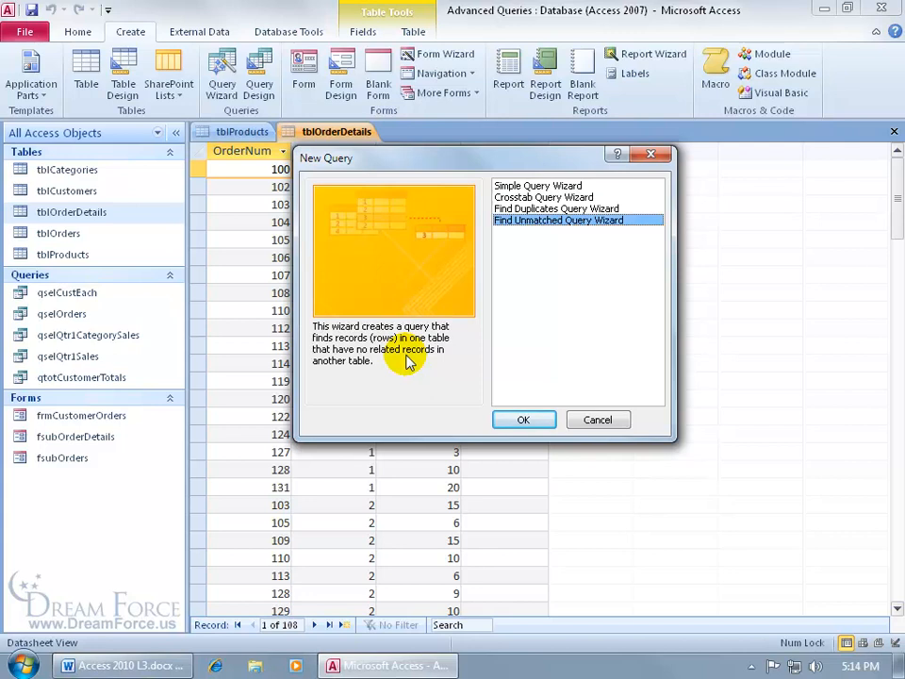
left_click(526, 419)
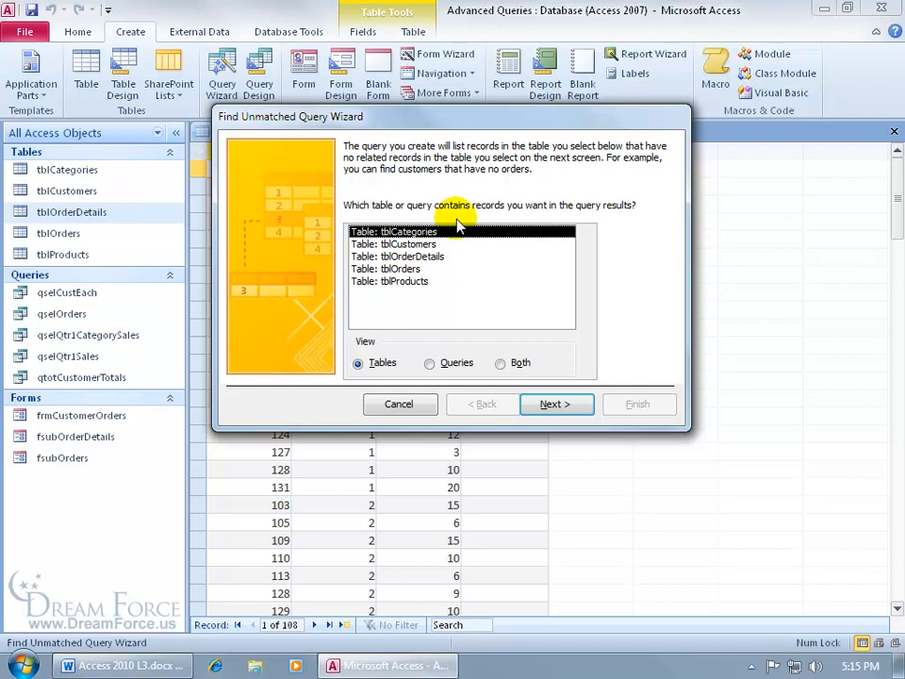
double_click(410, 282)
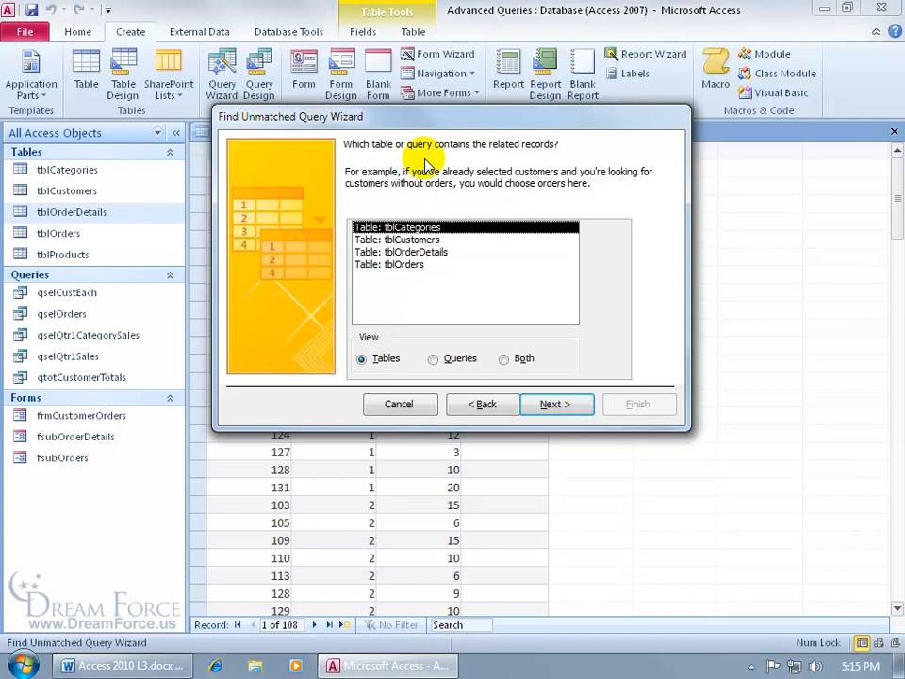
double_click(429, 253)
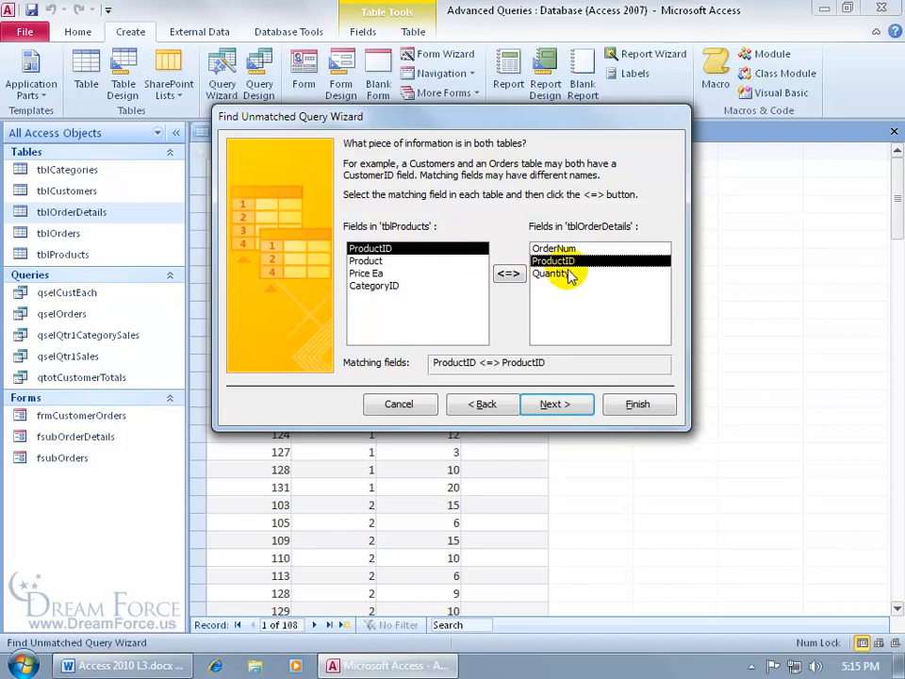
Match tblProducts and tblOrderDetails on their ProductID fields in the unmatched query.
left_click(389, 261)
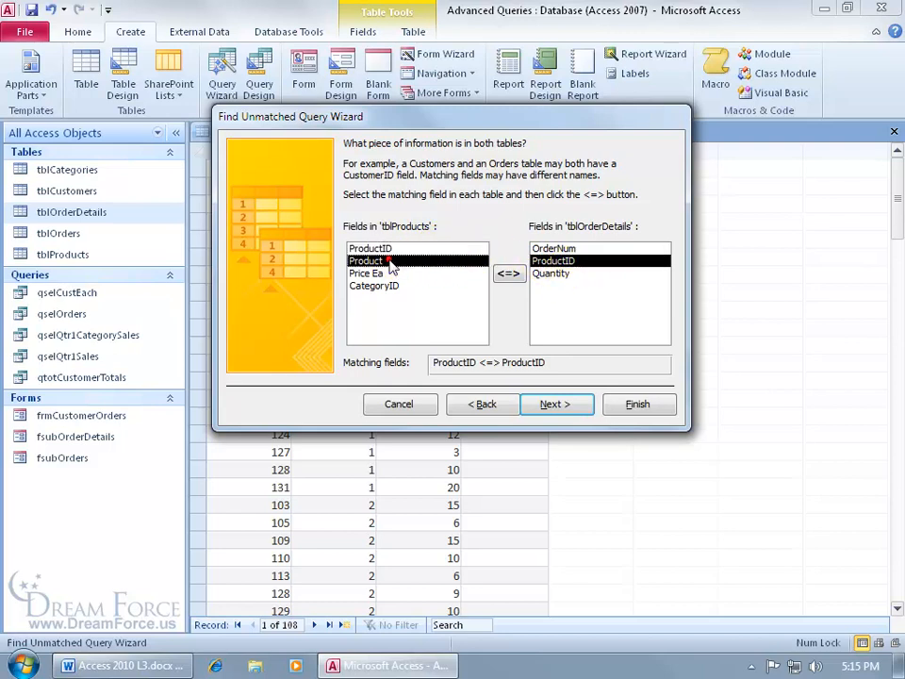
left_click(392, 248)
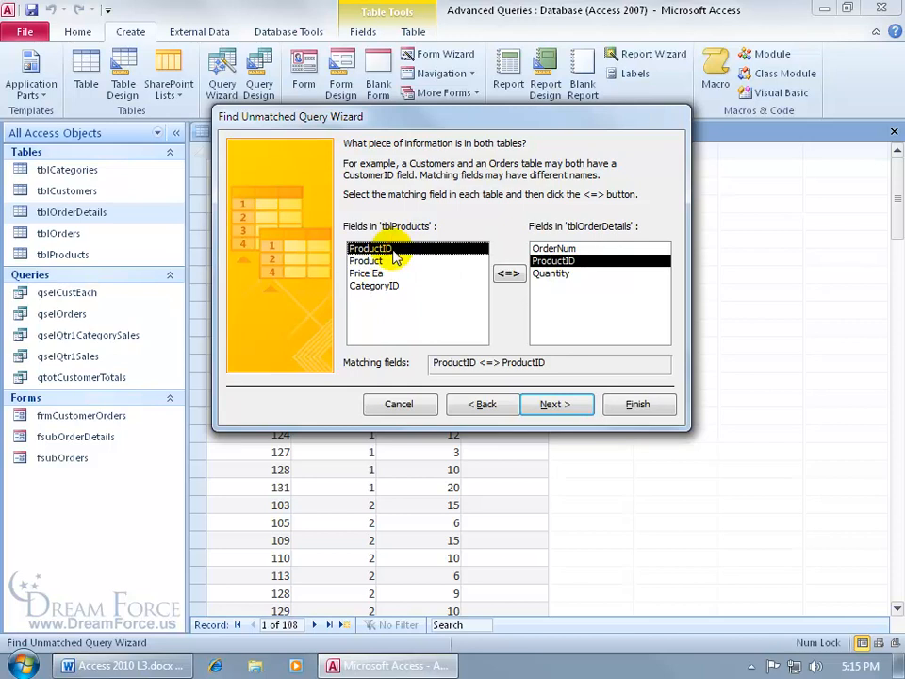
left_click(509, 274)
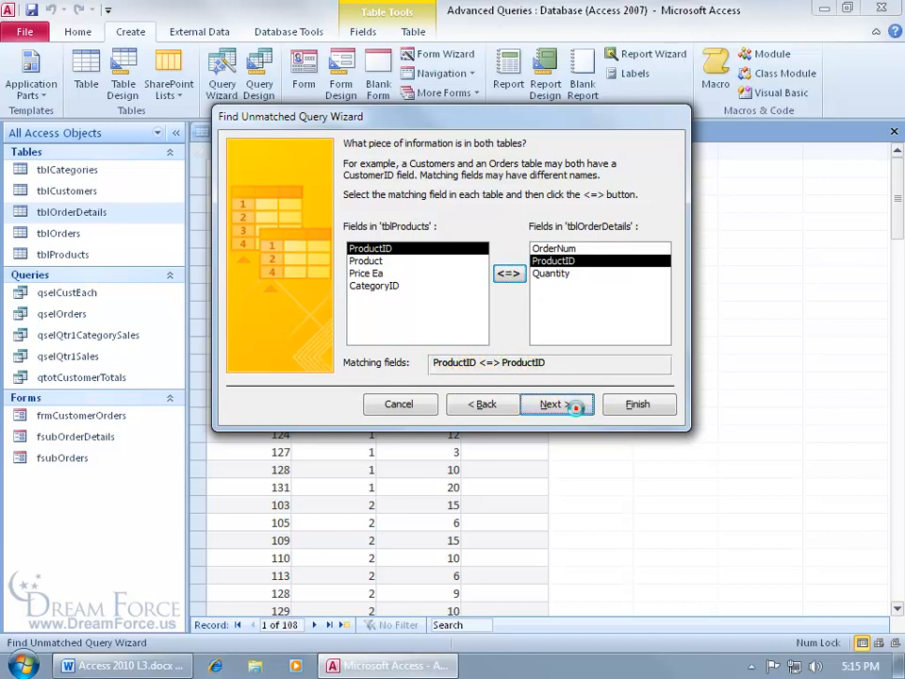
left_click(573, 403)
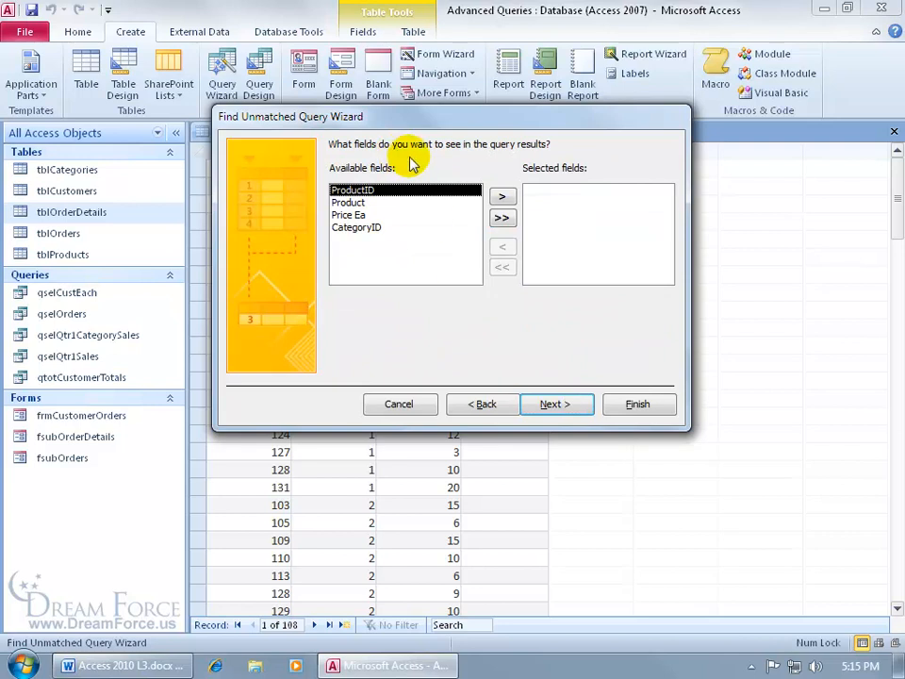
Include the ProductID and Product fields and finish the unmatched query under its suggested name to view the results.
double_click(373, 189)
double_click(371, 193)
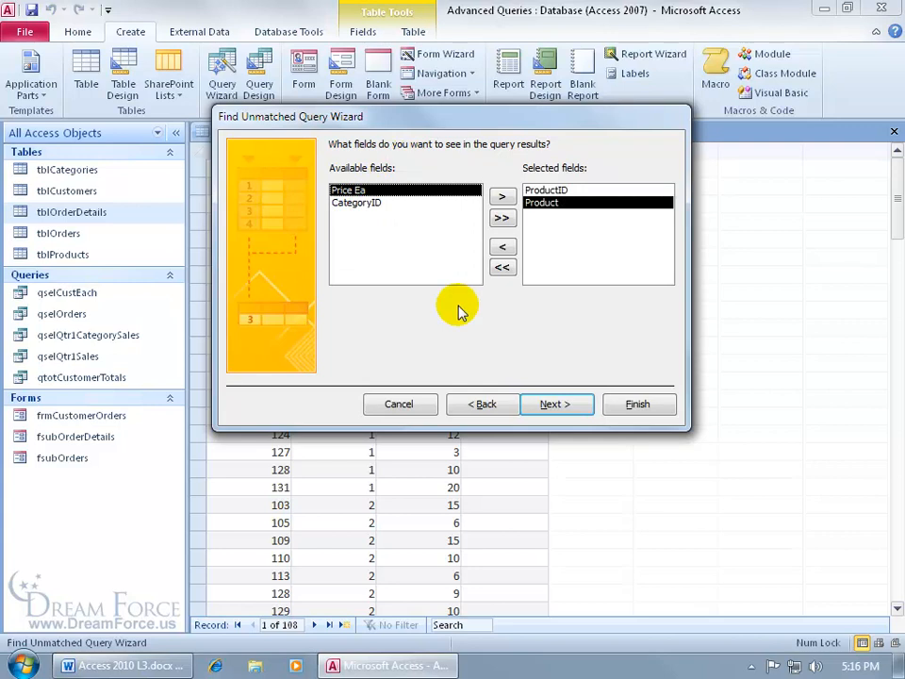
left_click(586, 404)
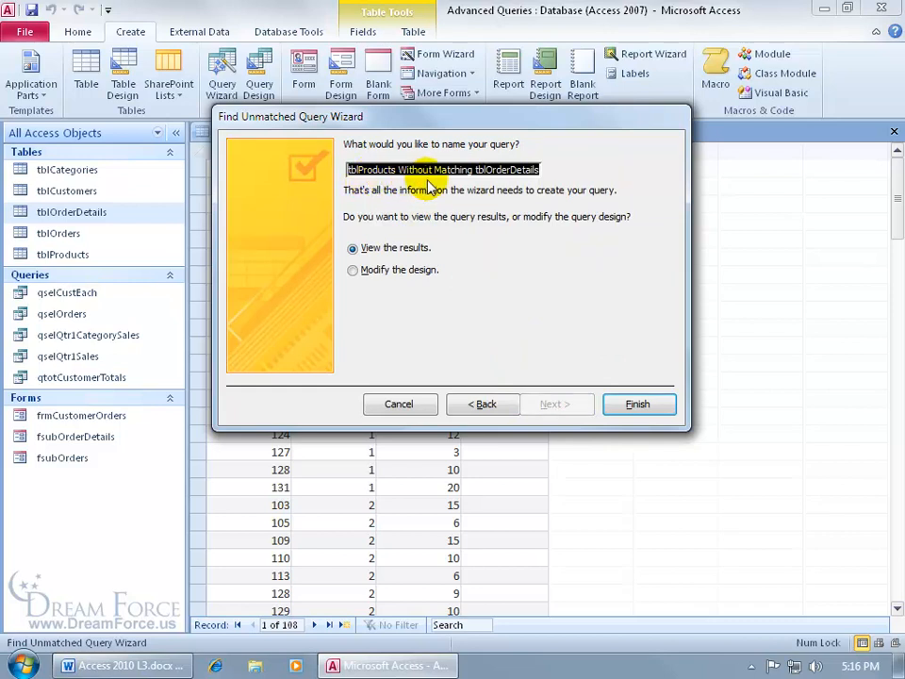
left_click_drag(508, 170, 556, 169)
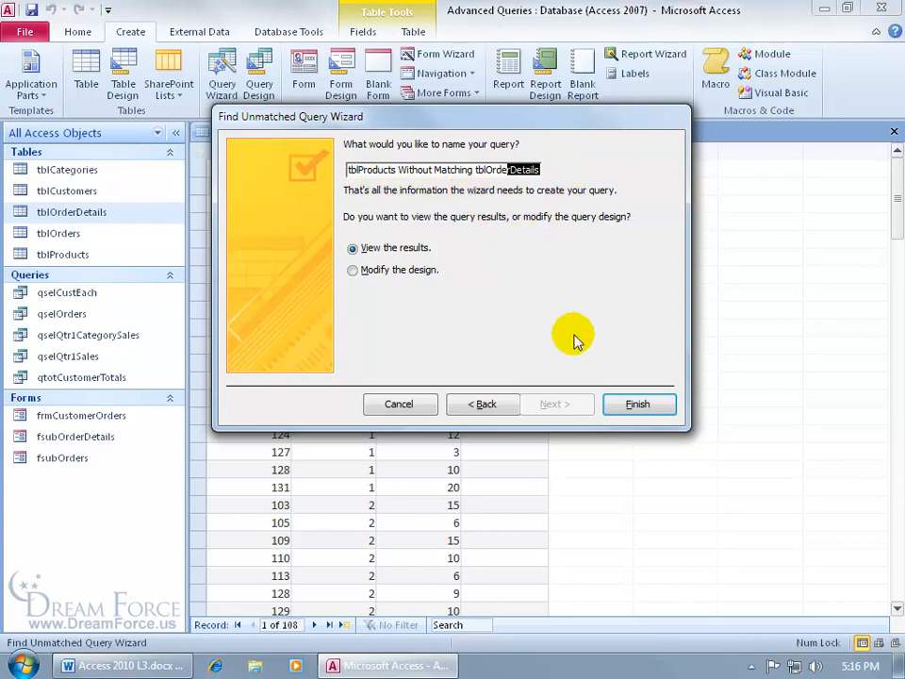
left_click(624, 402)
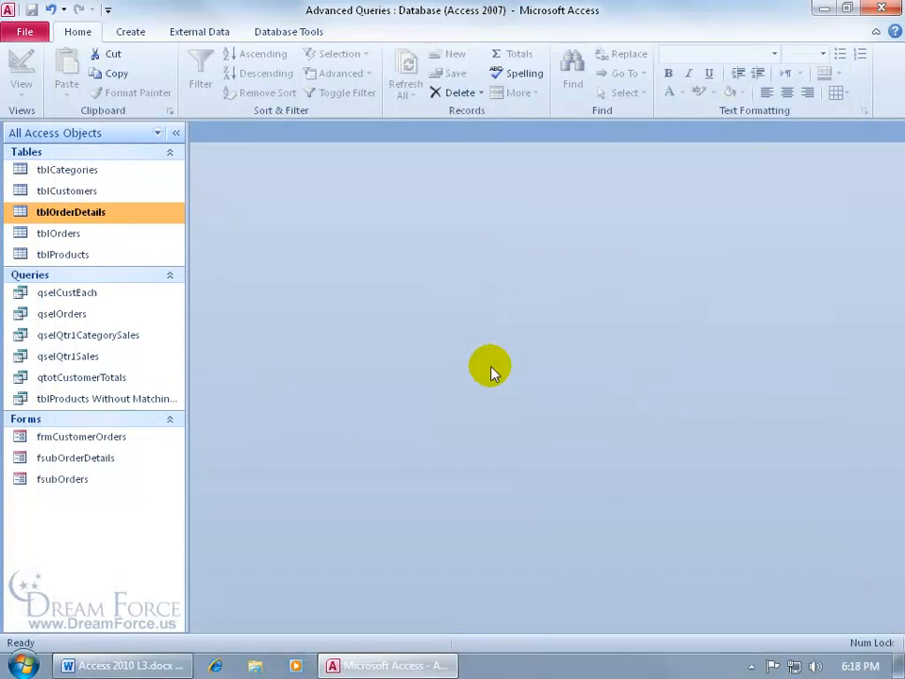
Look over the tblOrderDetails records, close the table, and start a Find Duplicates query based on it.
double_click(144, 220)
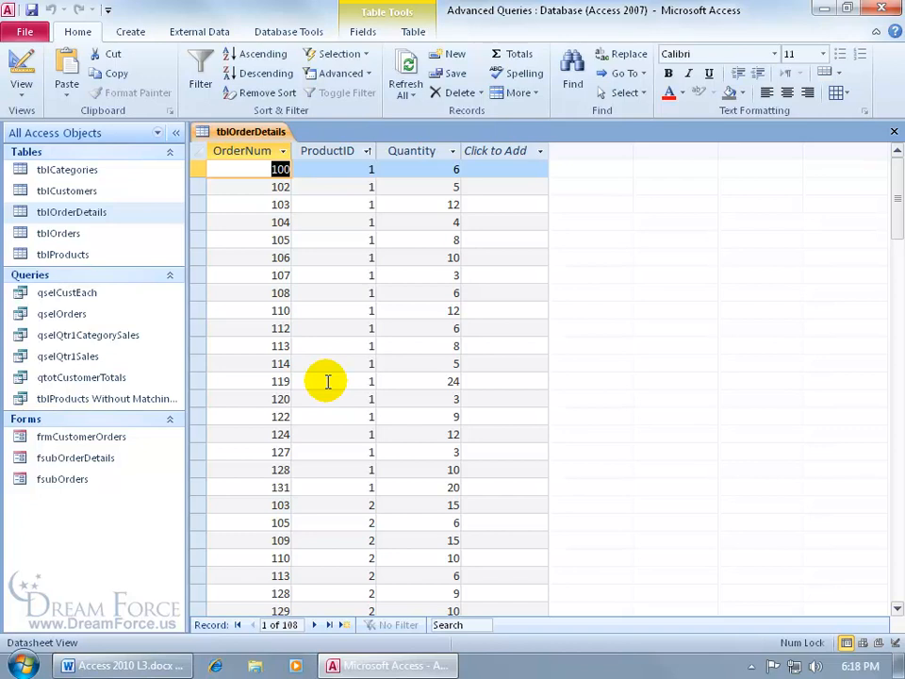
left_click(894, 131)
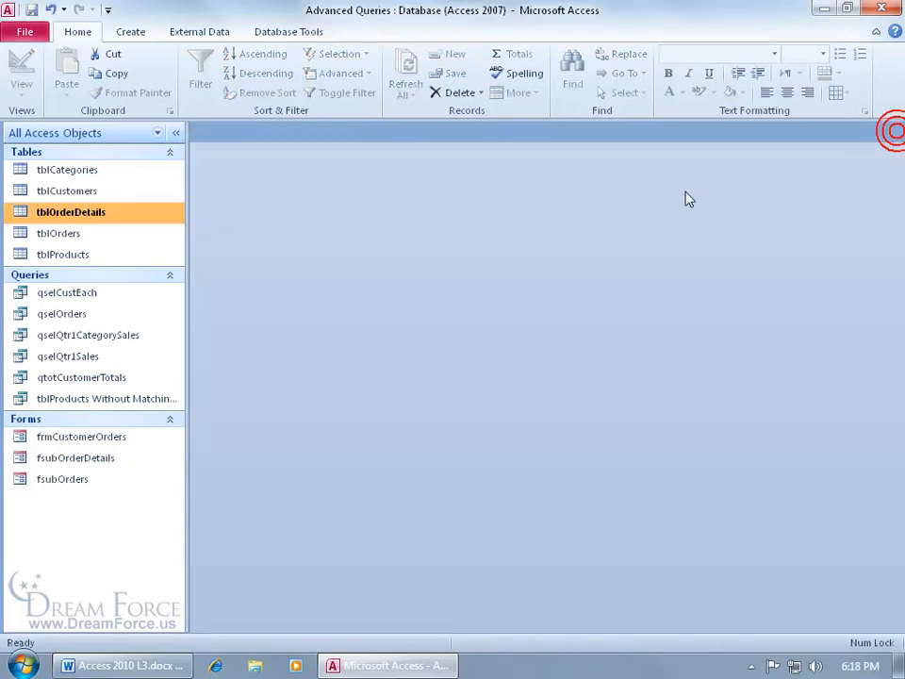
left_click(134, 32)
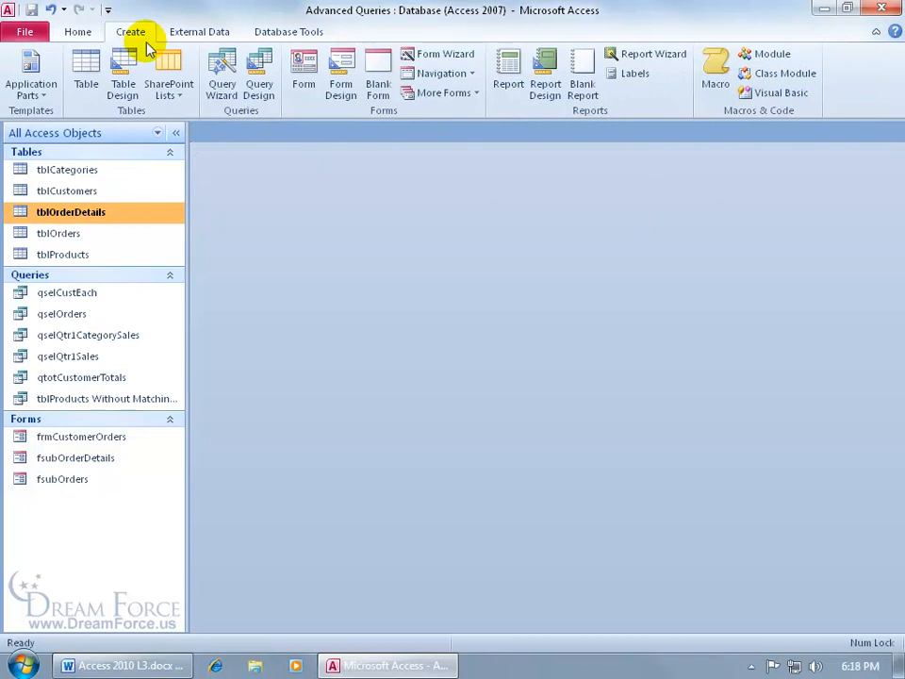
left_click(223, 90)
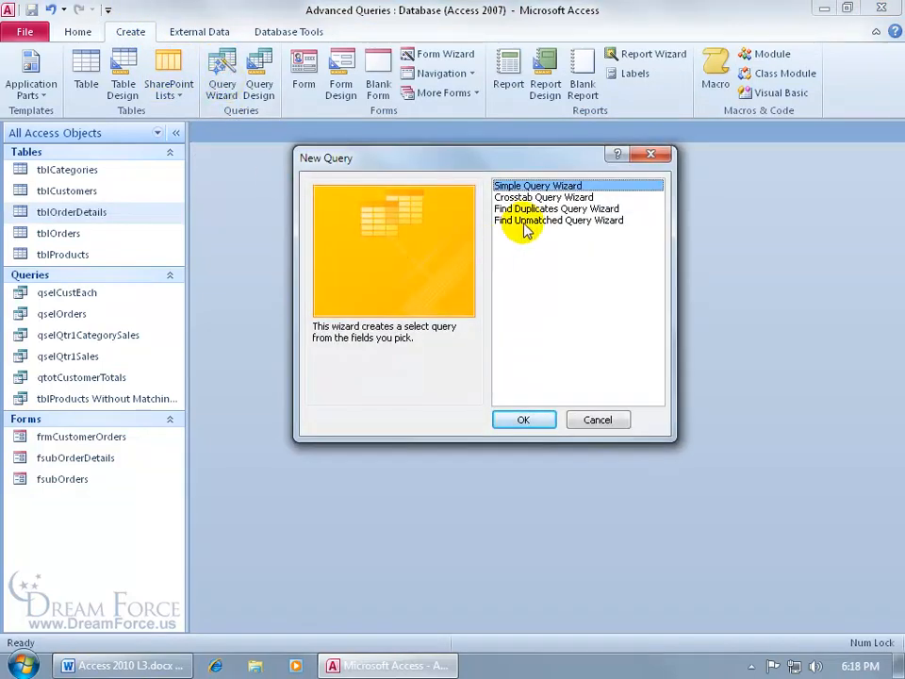
left_click(549, 208)
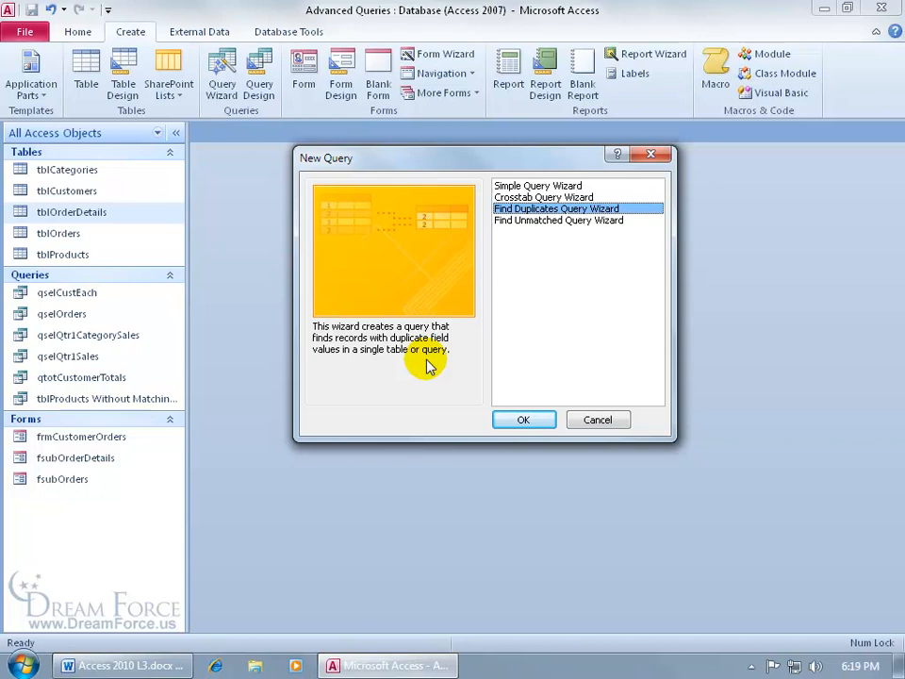
left_click(521, 421)
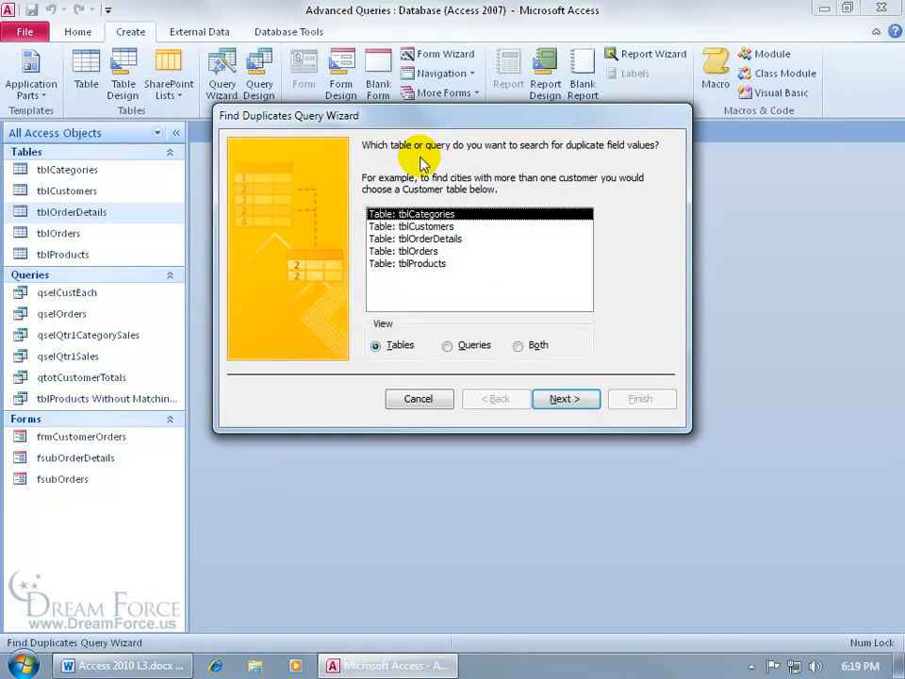
double_click(442, 238)
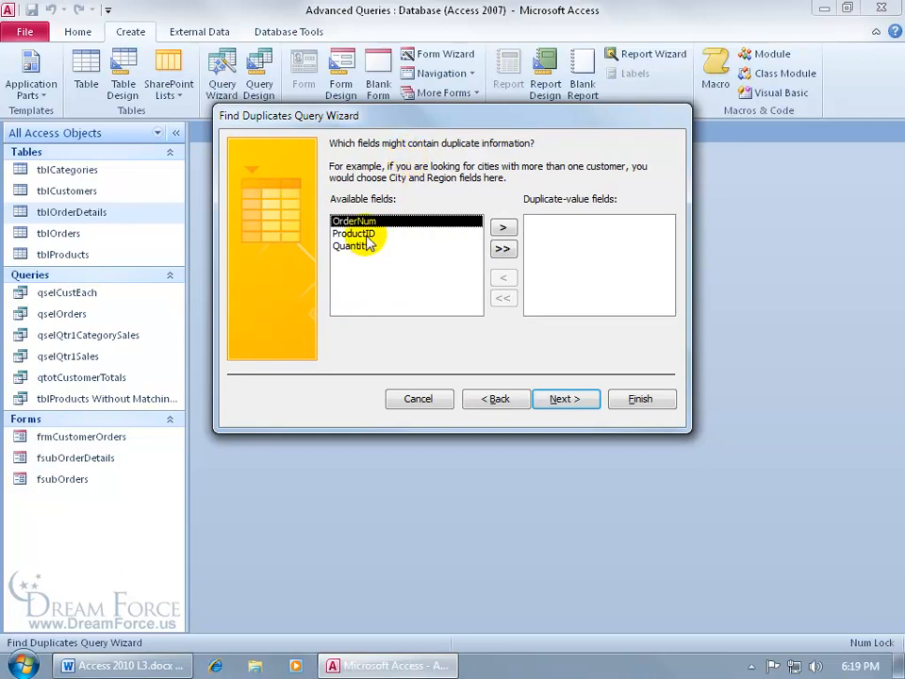
Check ProductID for duplicates without additional fields, and finish the query as "qryFind duplicates for tblOrderDetails" to view the results.
double_click(367, 237)
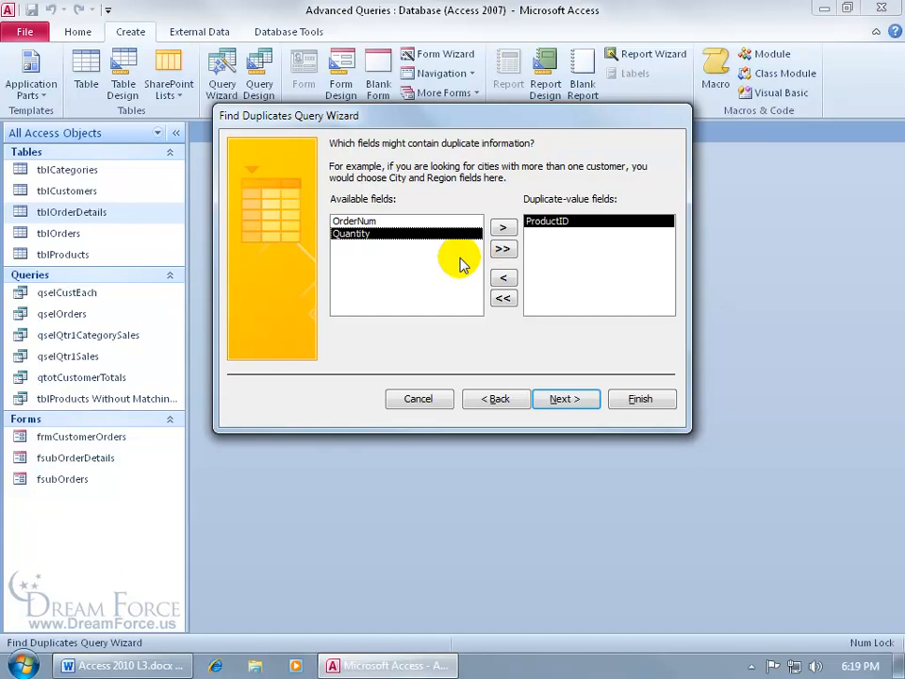
left_click(567, 396)
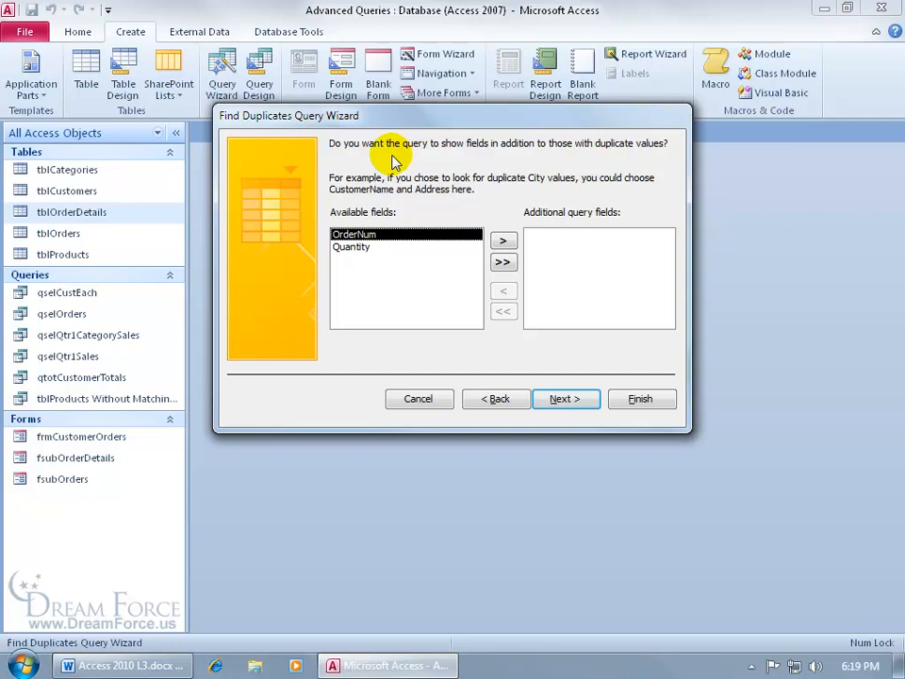
left_click(565, 397)
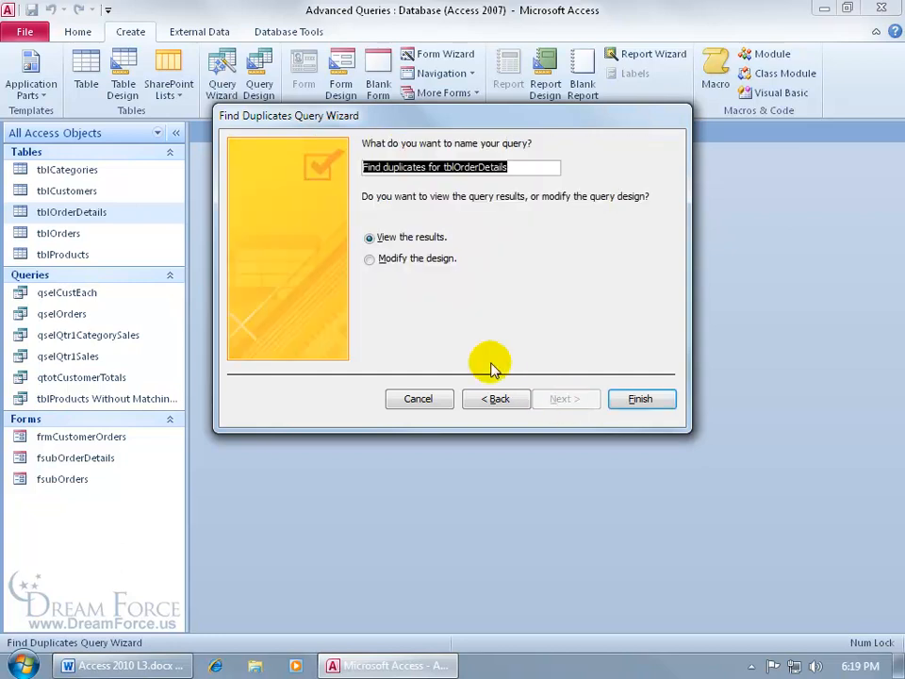
left_click(364, 168)
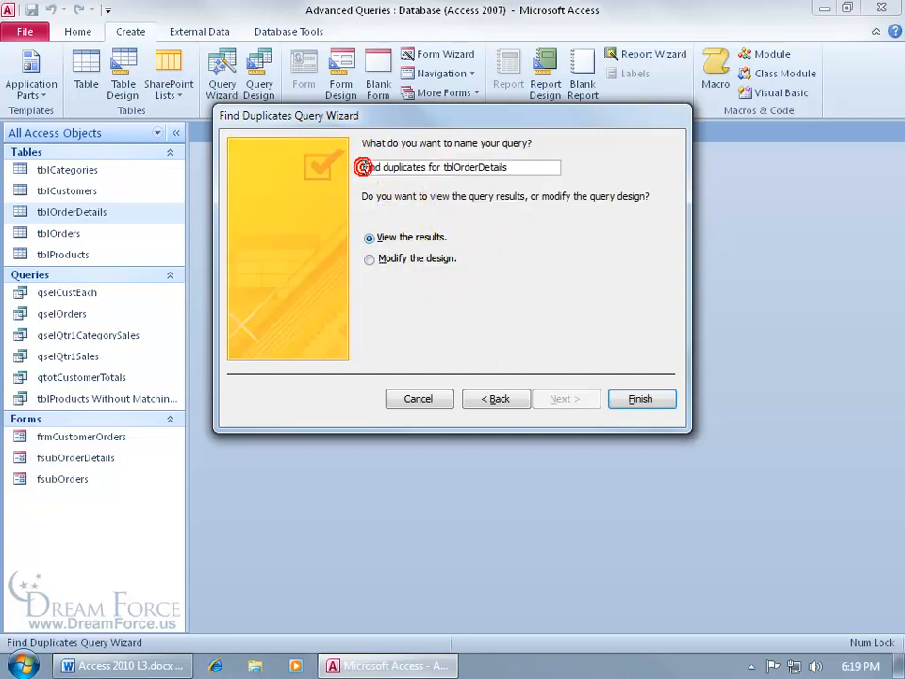
type("qry")
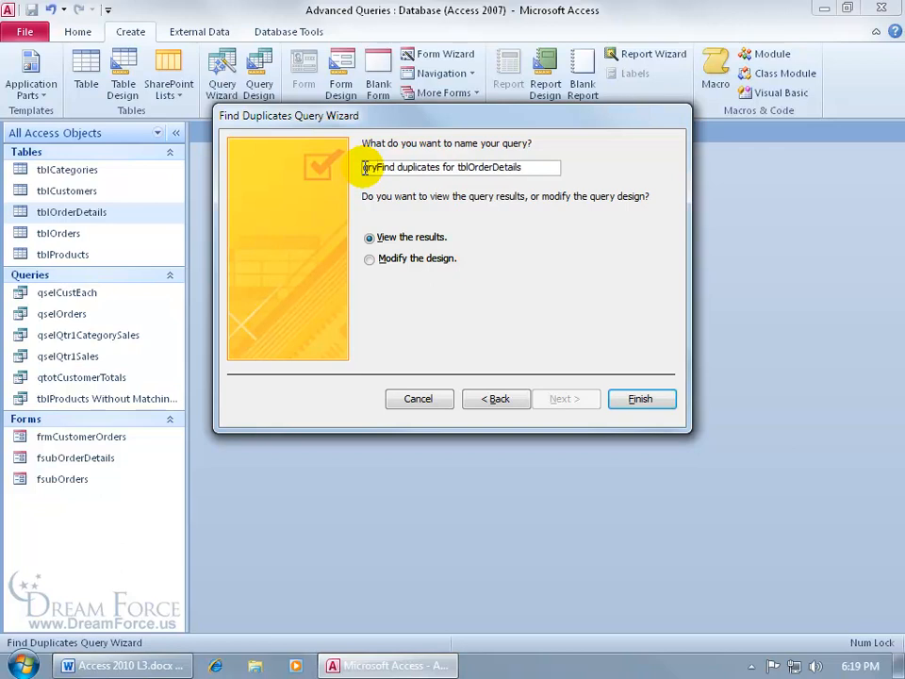
left_click(642, 401)
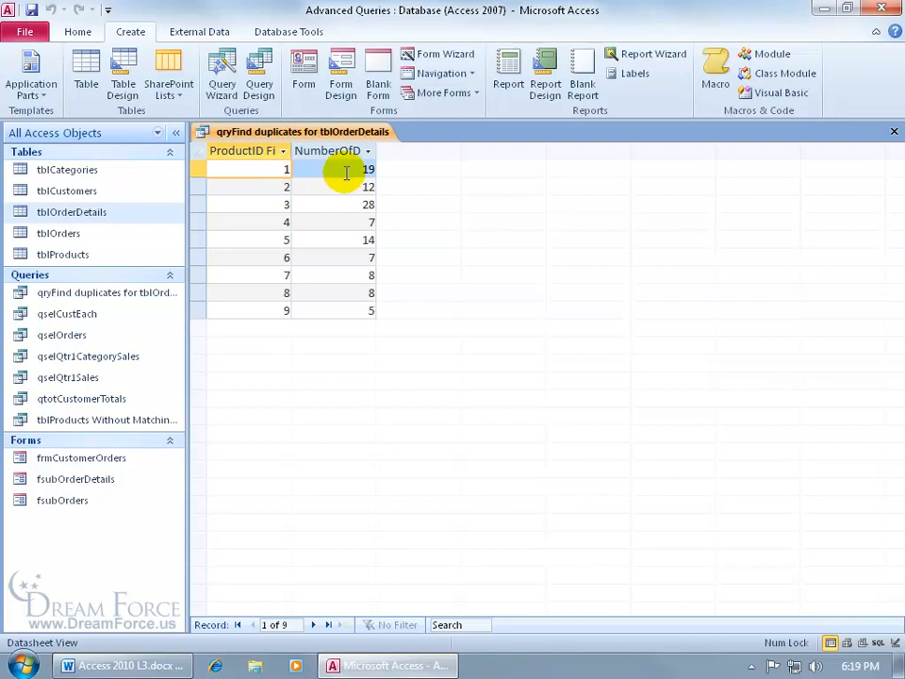
Sort the duplicates query results by the number of duplicates from smallest to largest.
left_click(368, 150)
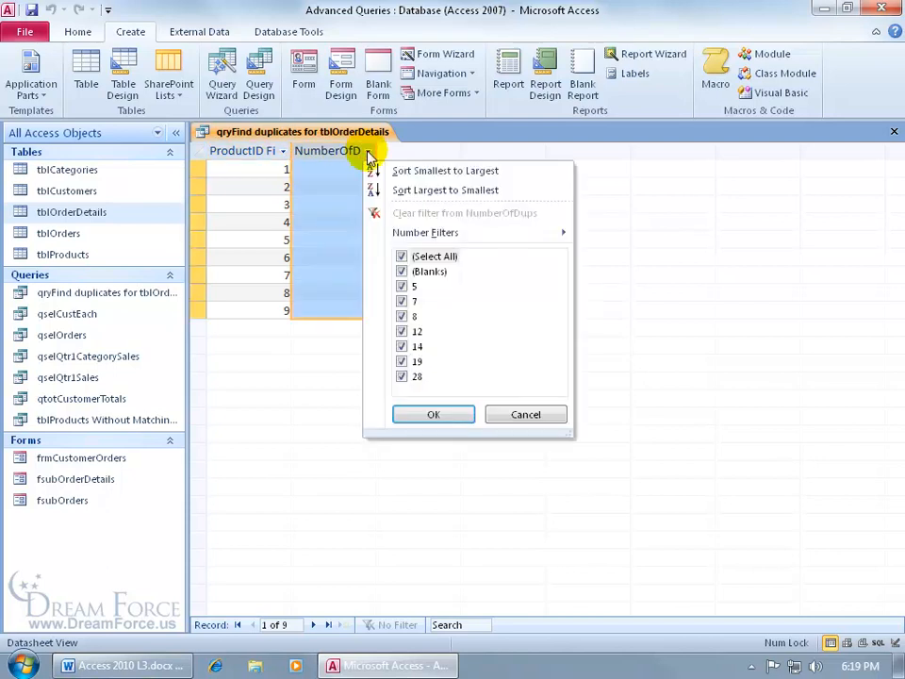
left_click(377, 171)
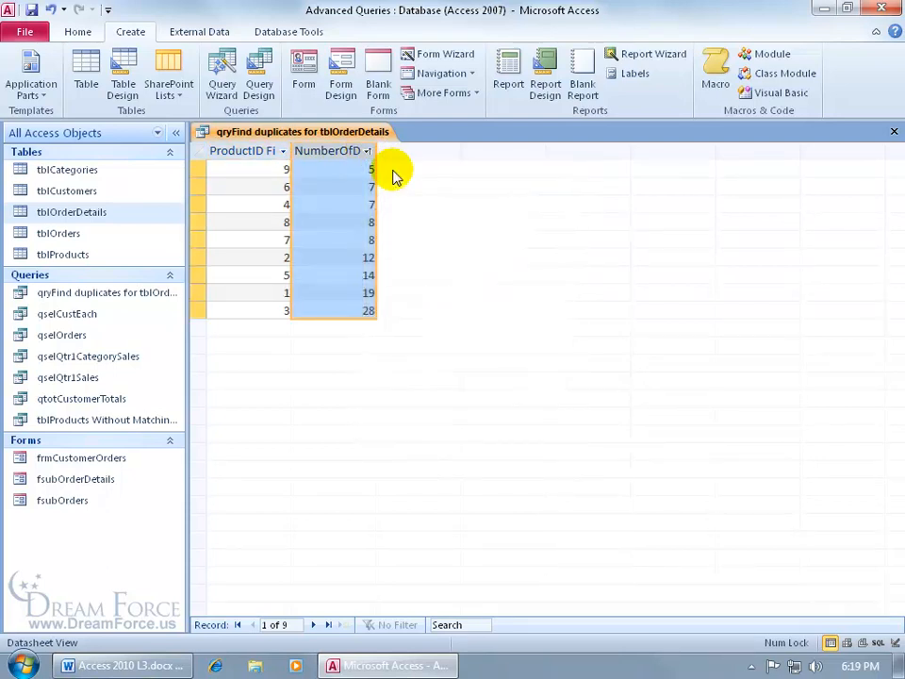
left_click(341, 169)
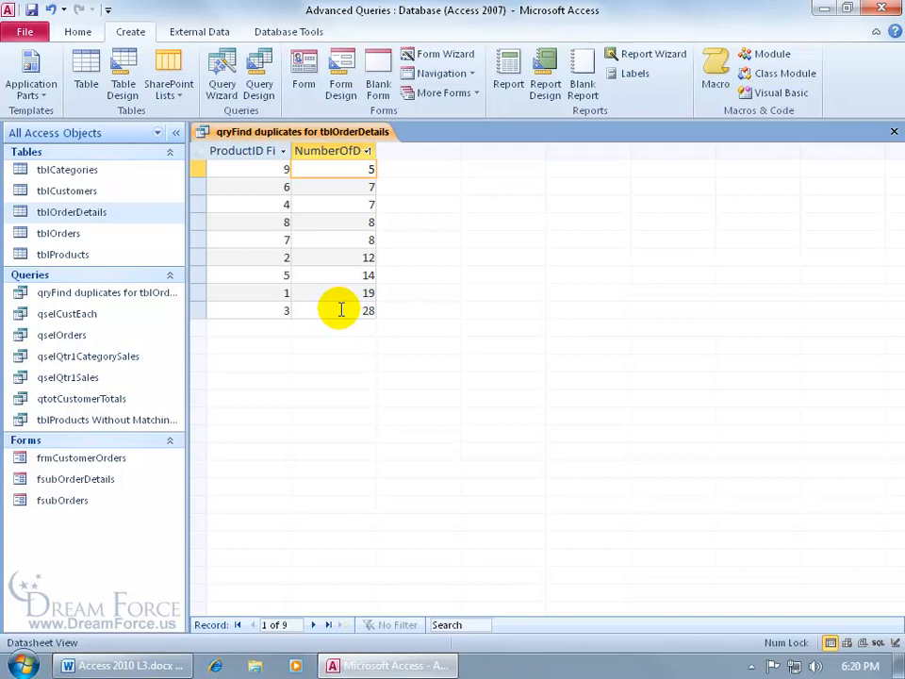
Switch the duplicates query to Design view and add tblProducts to it.
right_click(347, 132)
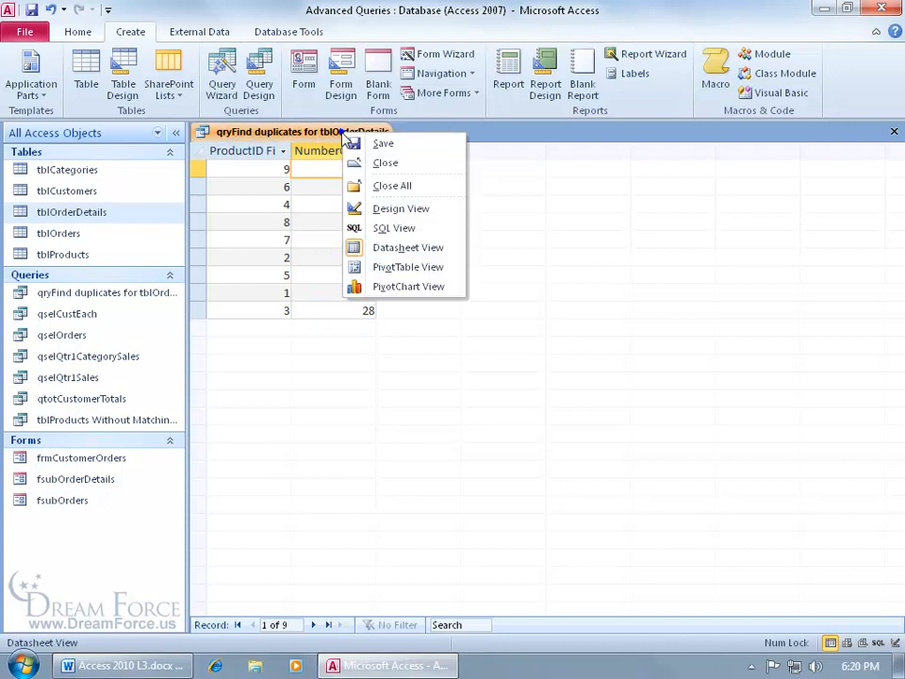
left_click(384, 209)
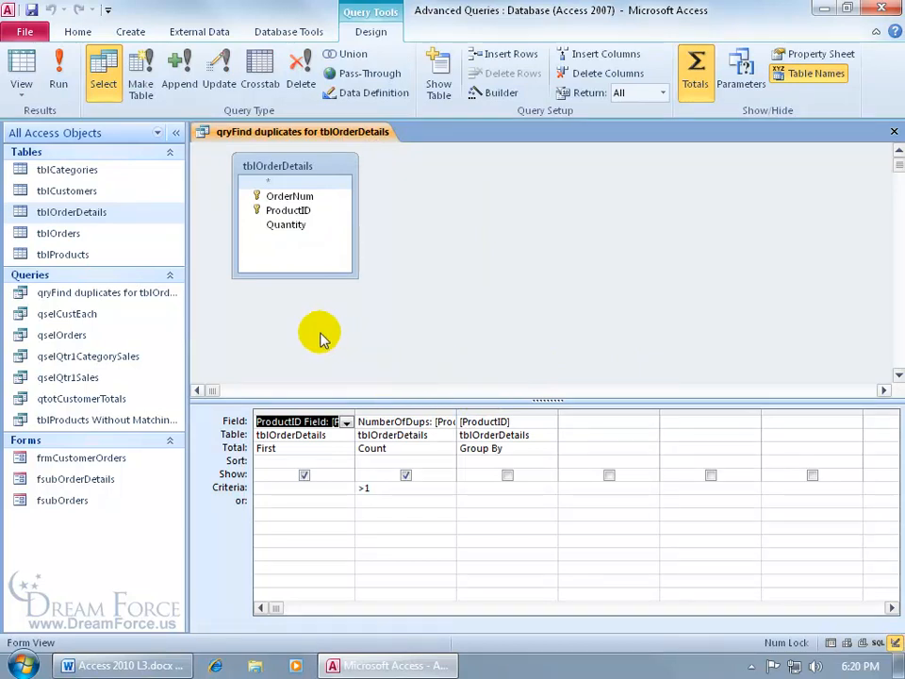
left_click(438, 80)
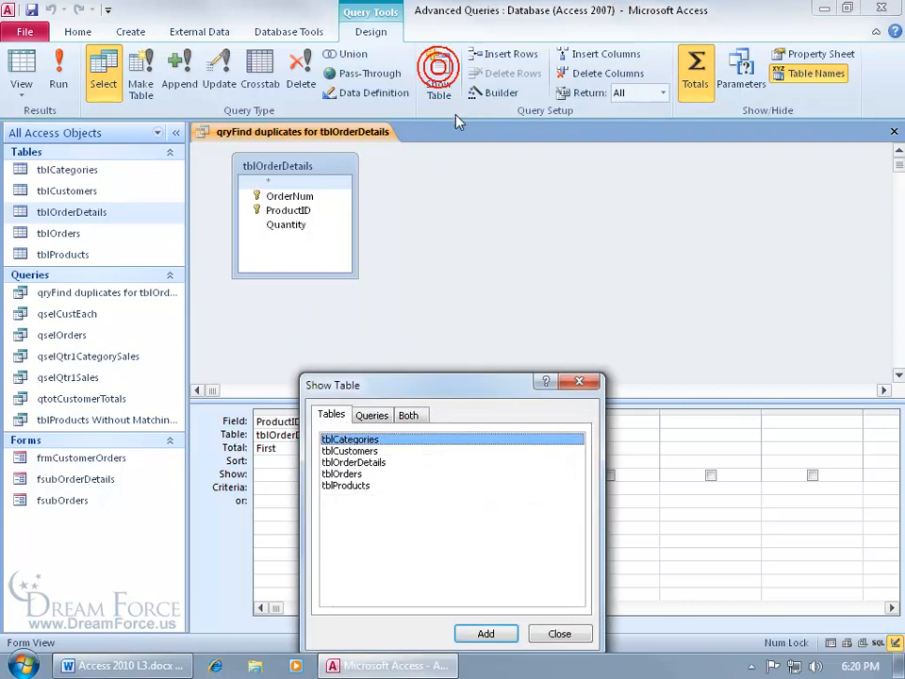
double_click(356, 484)
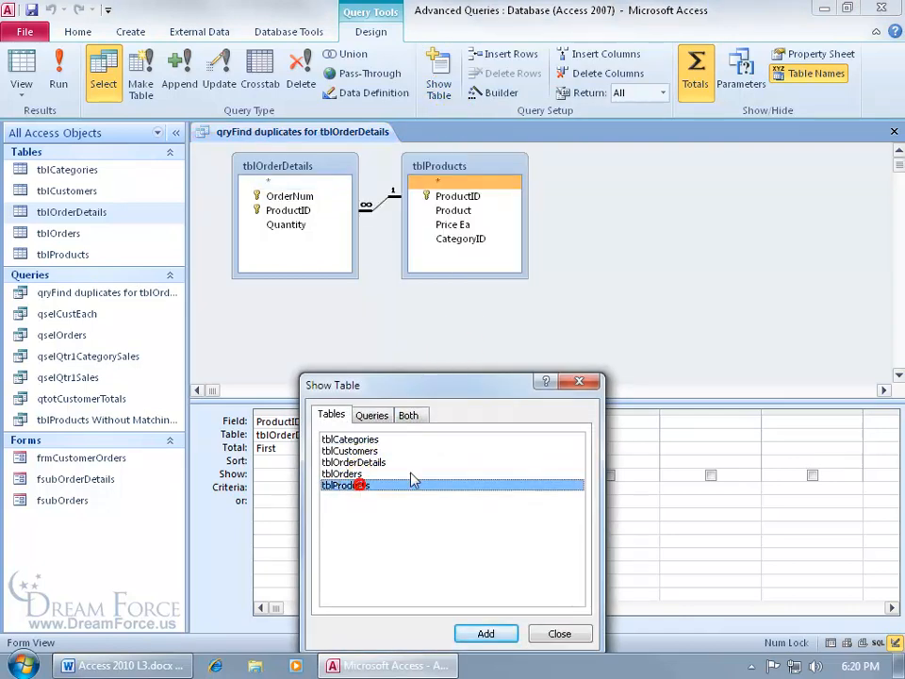
Add the Product field from tblProducts to the duplicates query and run it.
left_click(579, 381)
left_click(466, 211)
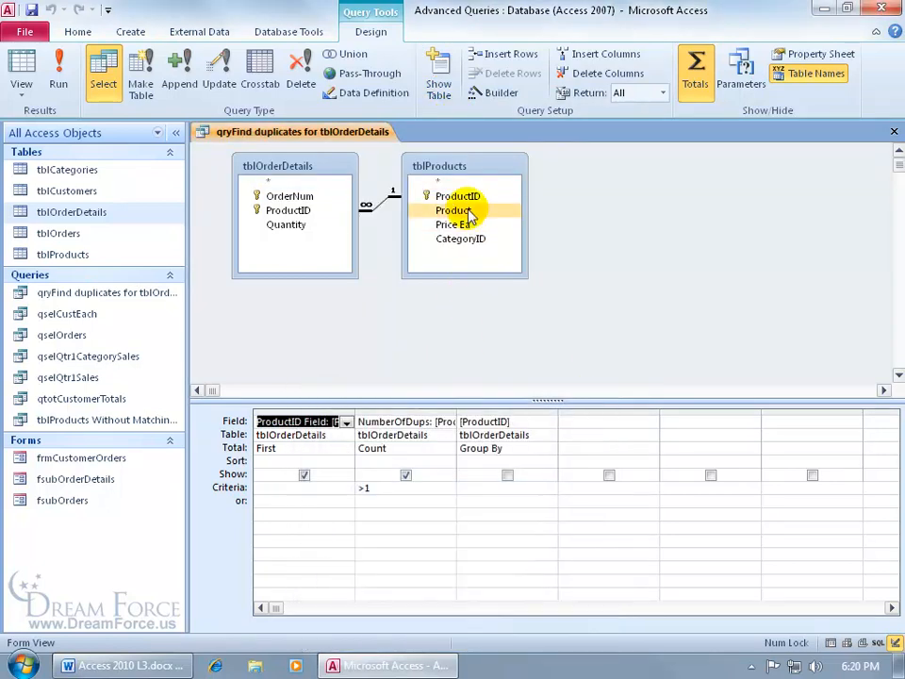
double_click(468, 212)
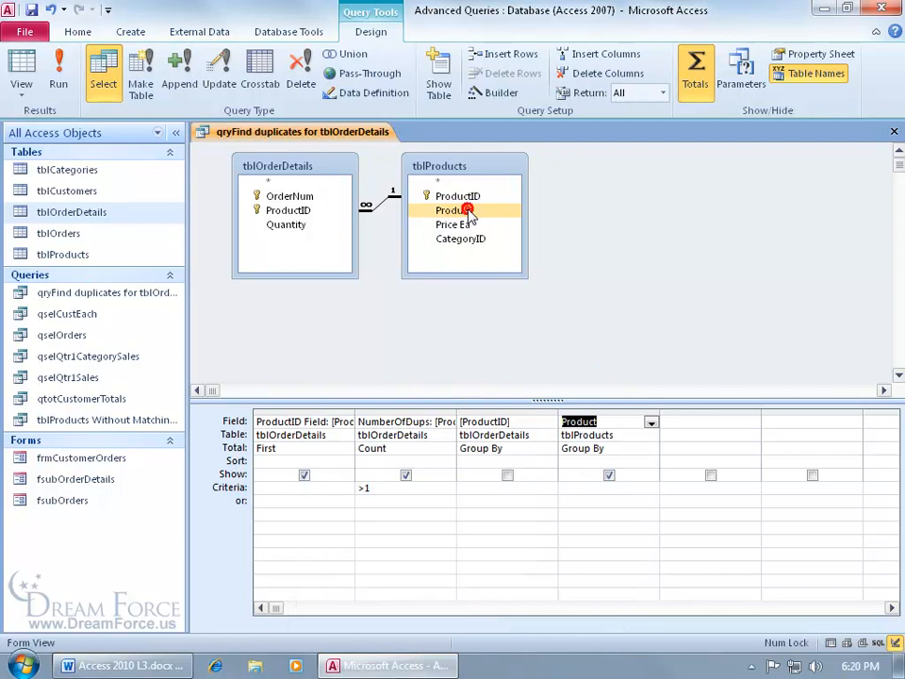
left_click(58, 68)
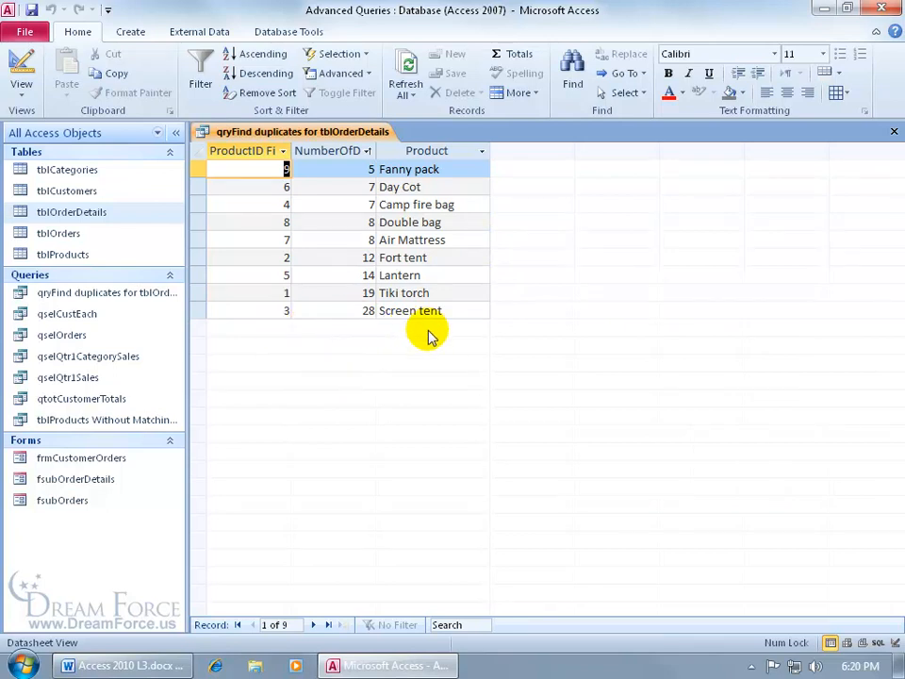
Move the Product column ahead of the number-of-duplicates column in the query results.
left_click(430, 151)
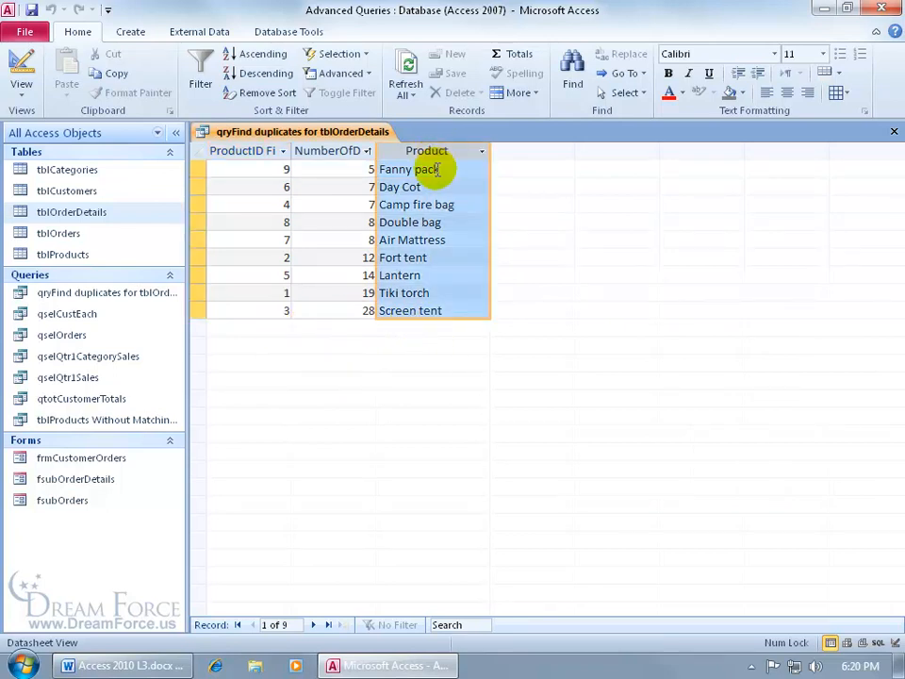
left_click_drag(434, 149, 345, 179)
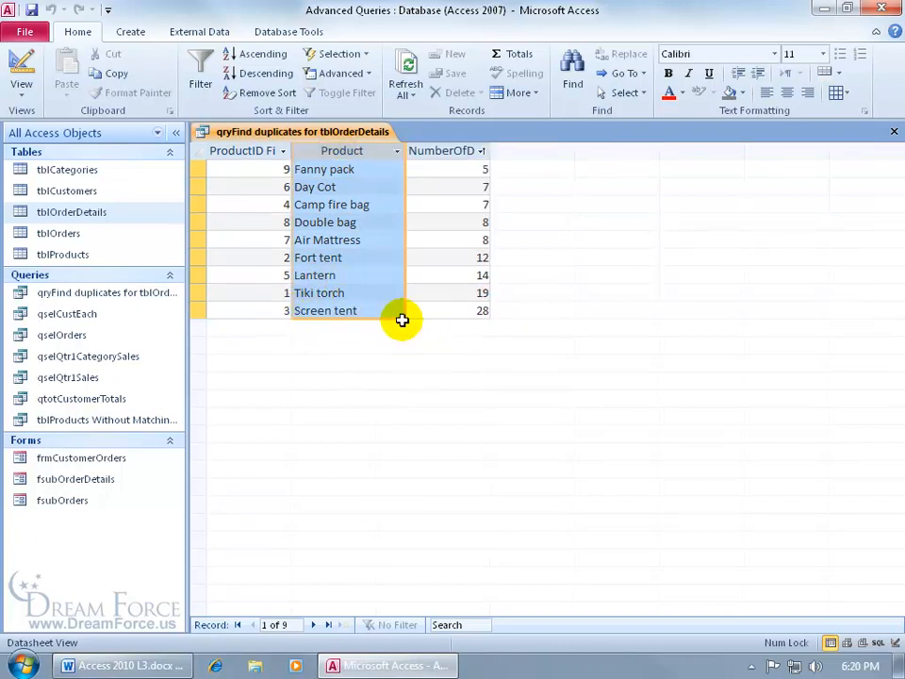
left_click_drag(343, 153, 280, 158)
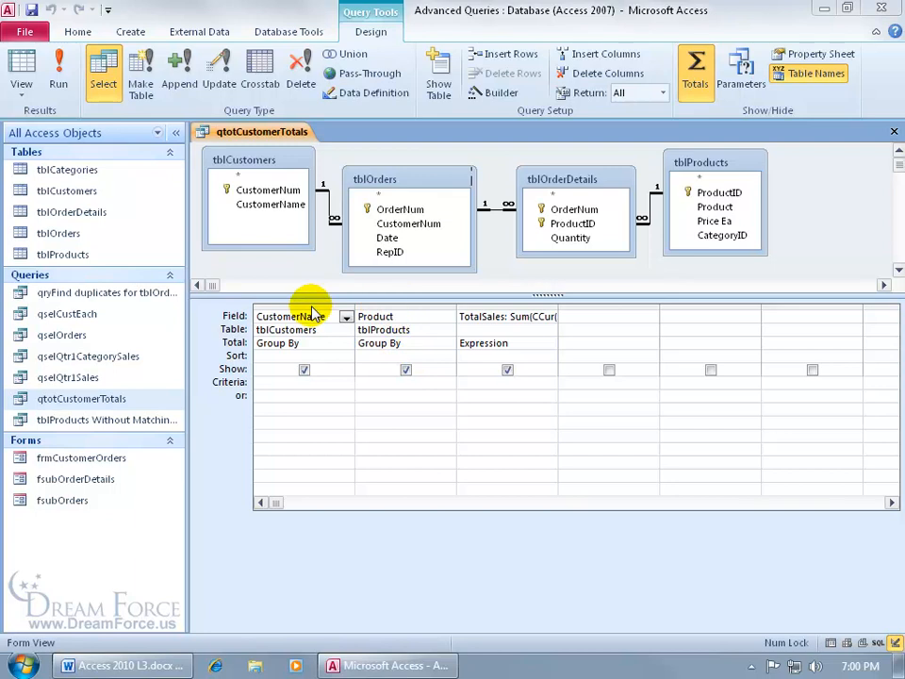
Run the qtotCustomerTotals query to view its records, and return it to Design view.
left_click(58, 68)
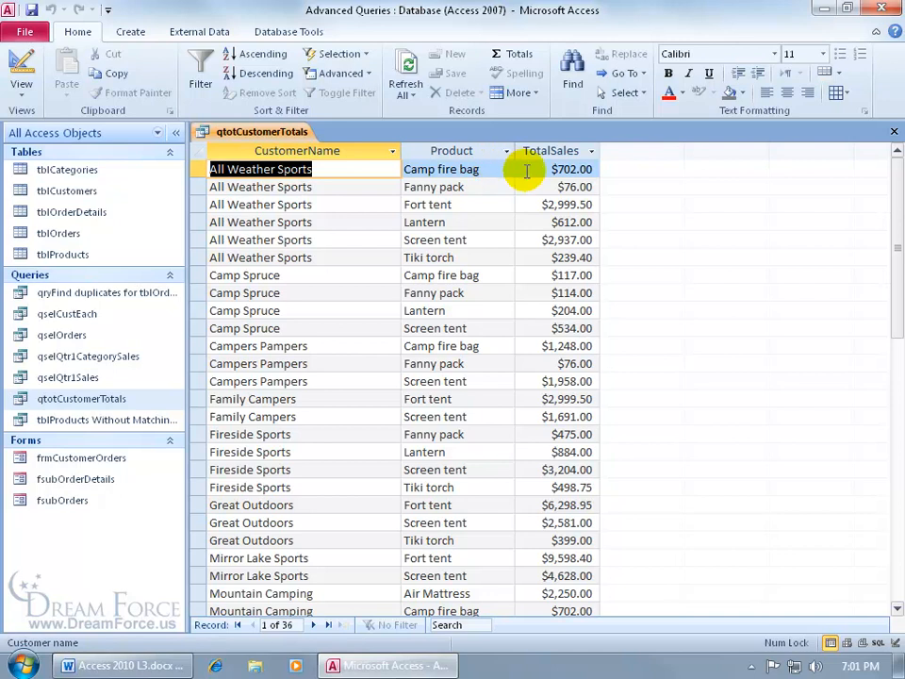
right_click(273, 134)
left_click(306, 215)
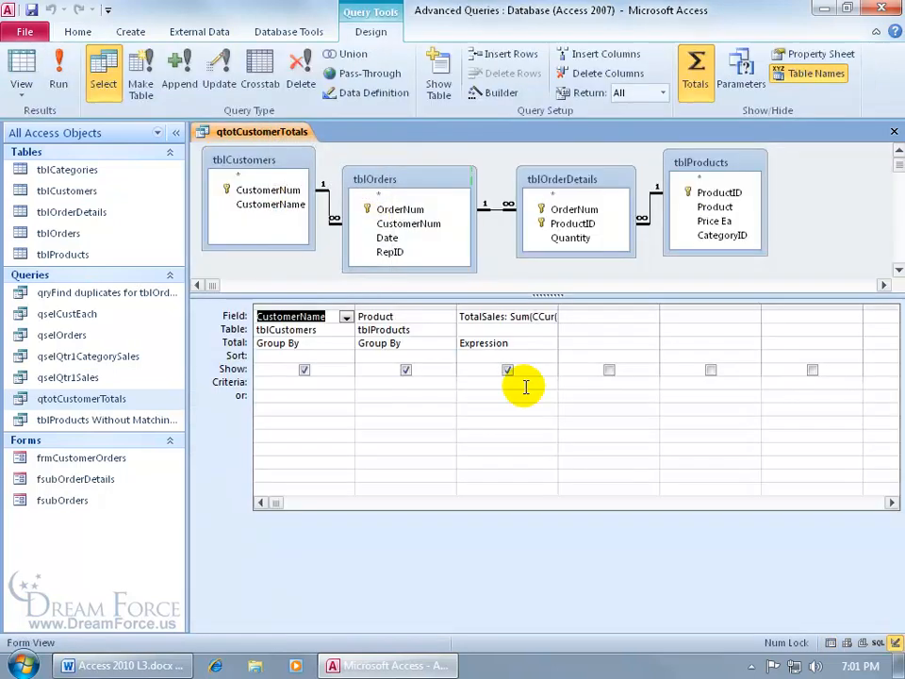
Examine the full TotalSales expression in the Zoom window, and close it without changes.
left_click(502, 316)
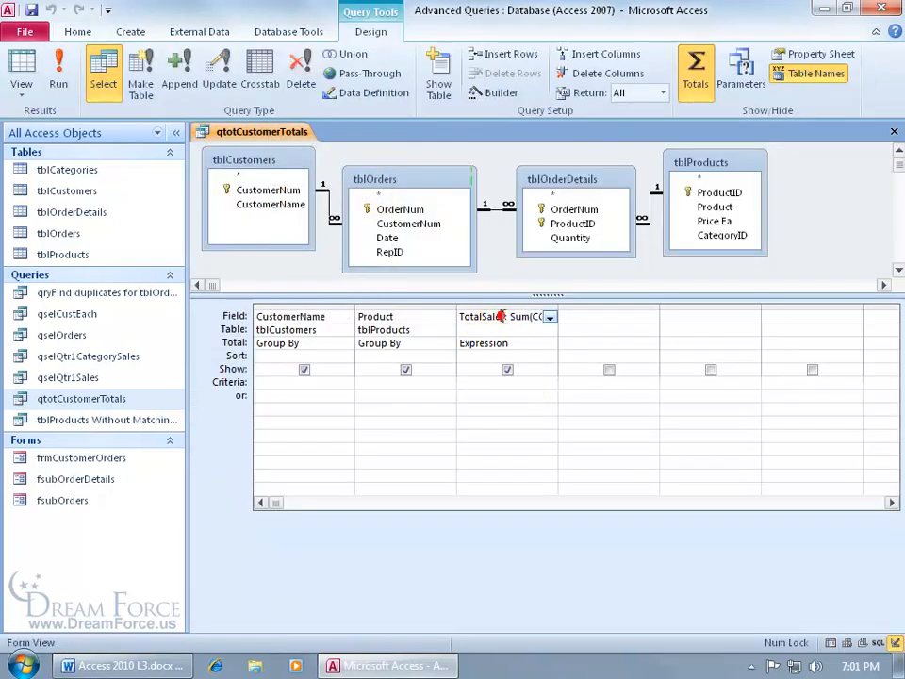
right_click(499, 315)
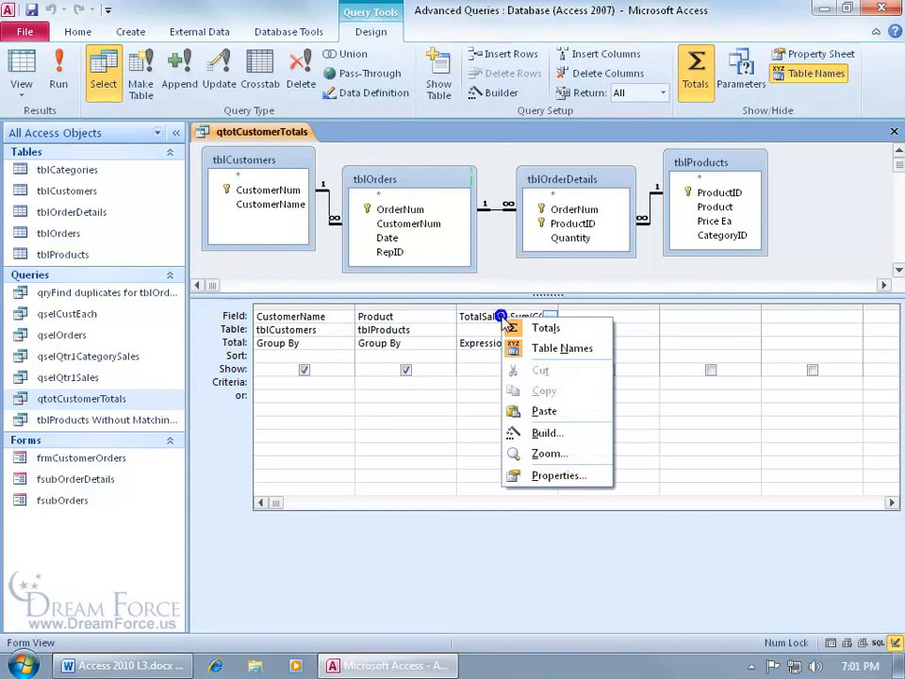
left_click(529, 453)
left_click(544, 175)
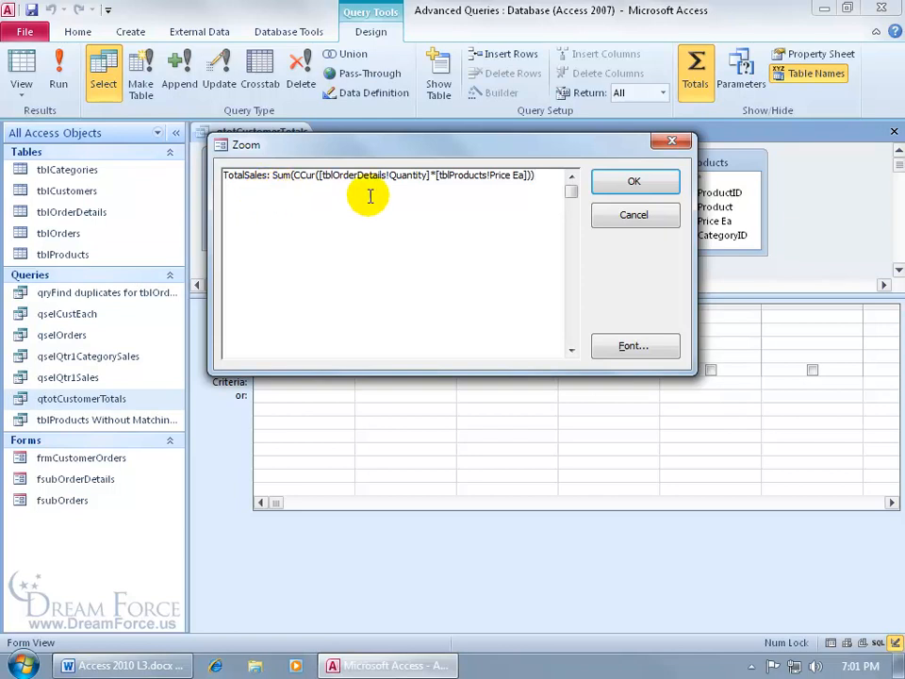
left_click_drag(430, 145, 493, 306)
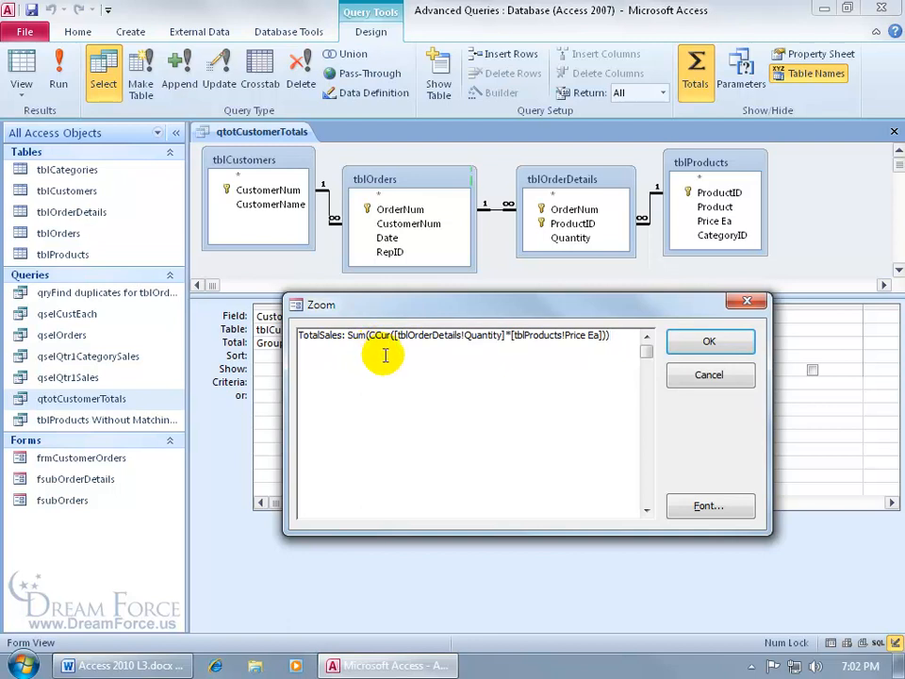
left_click(685, 378)
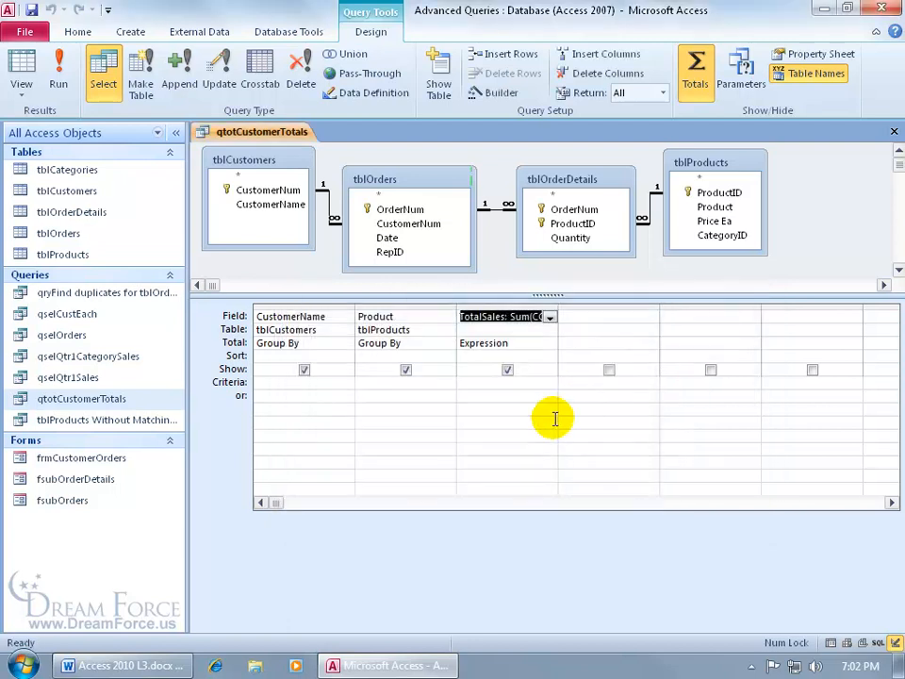
Rerun the query, return to Design view, and delete the TotalSales column.
left_click(58, 75)
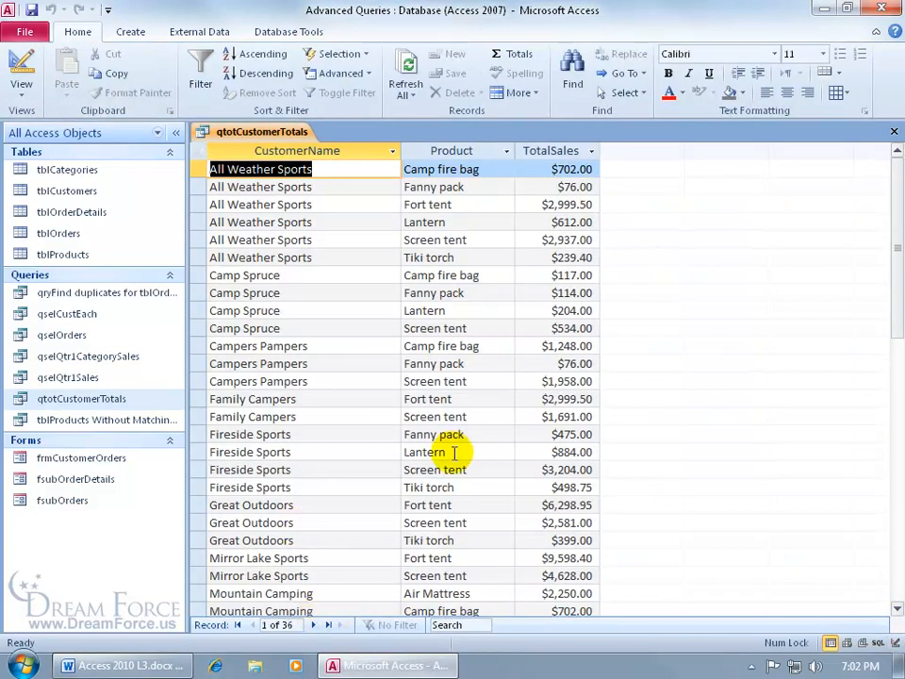
left_click(20, 58)
left_click(500, 307)
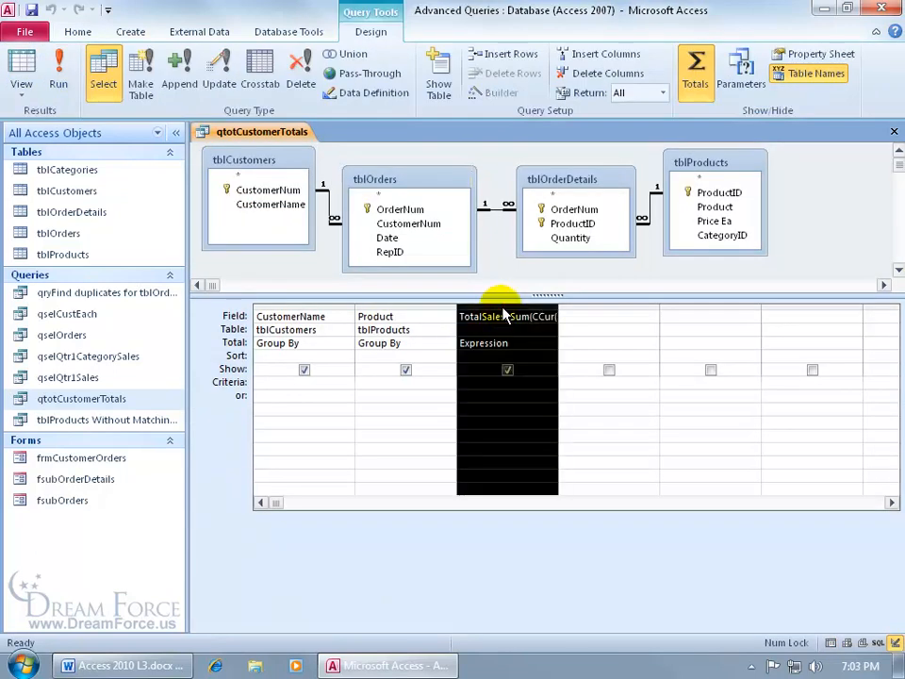
key("Delete")
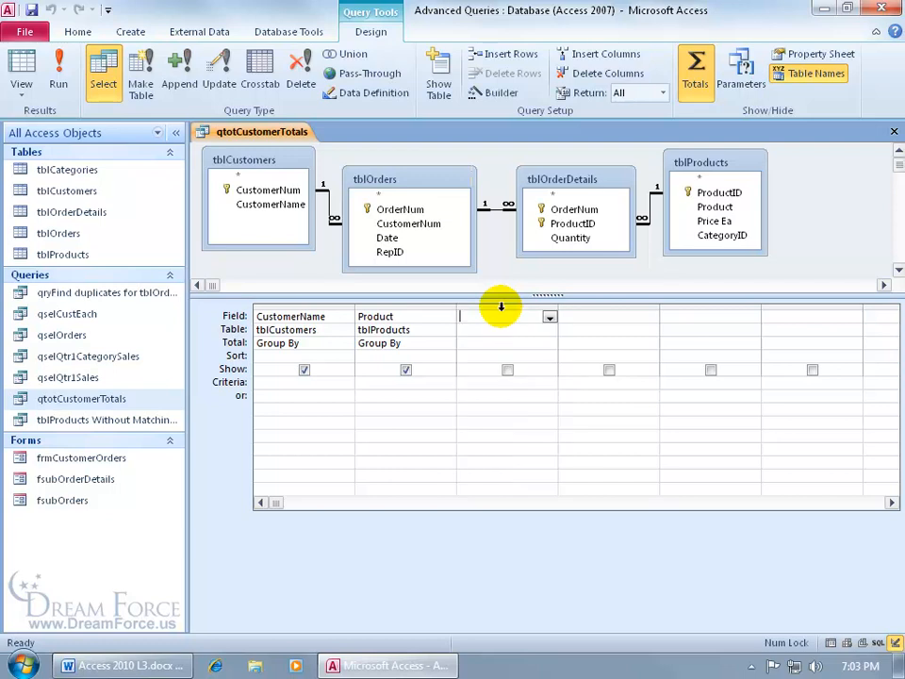
Create the calculated field total: [quantity]*[price ea] in the third column and run the query.
type("total:")
type("[quantity]")
type("*")
type("[")
type("price ea")
type("]")
key("Return")
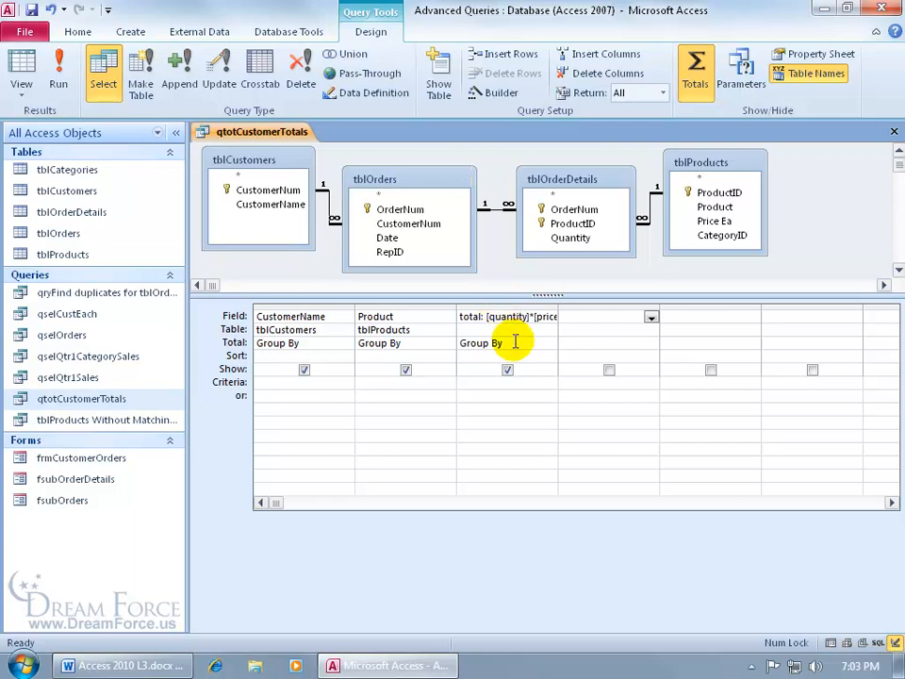
left_click(52, 56)
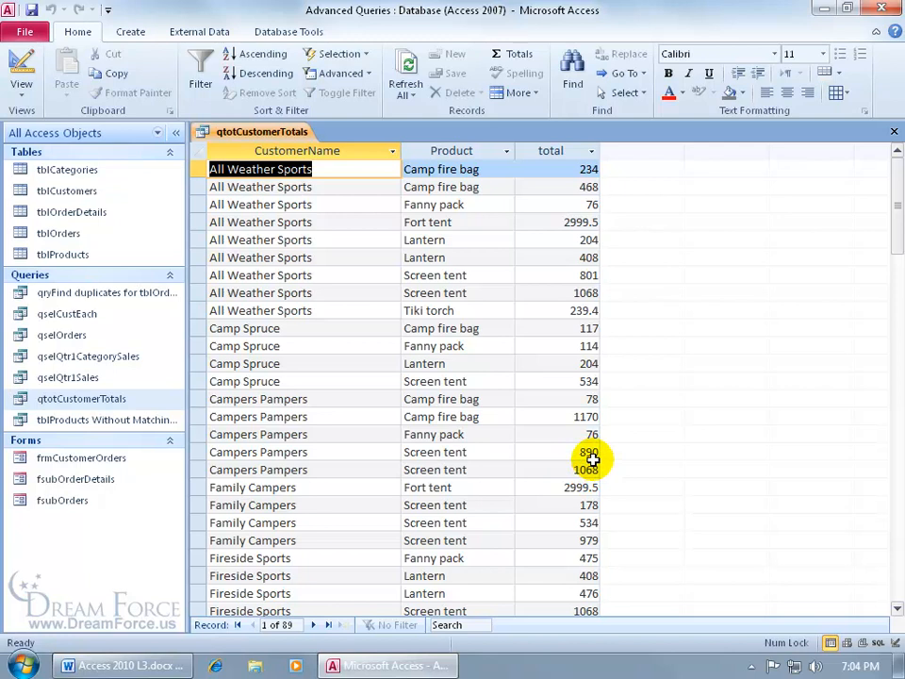
Return to Design view, set the total field's aggregate to Expression, and try to run the query.
left_click(17, 63)
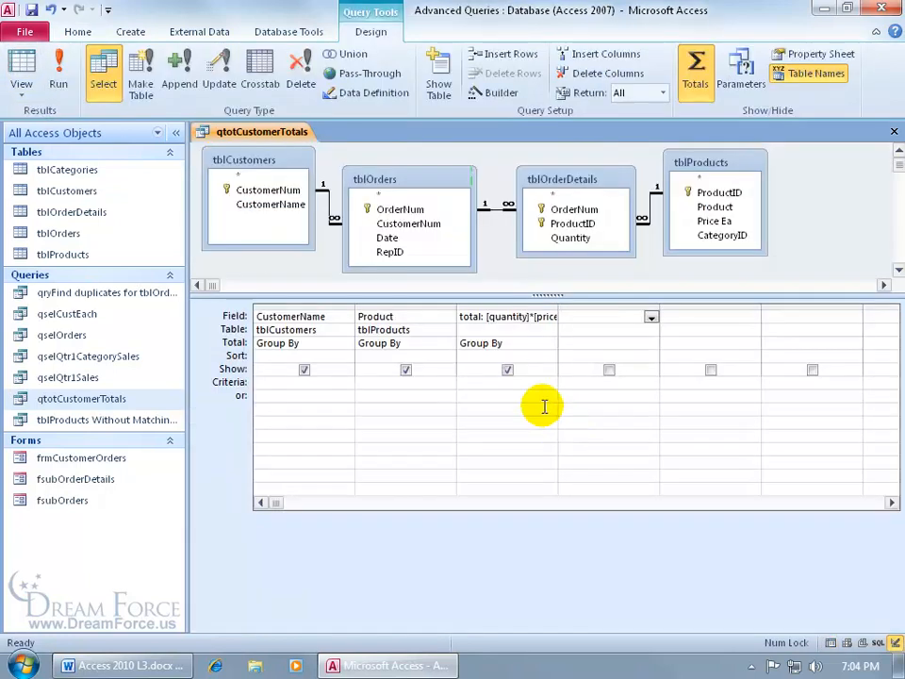
left_click(525, 344)
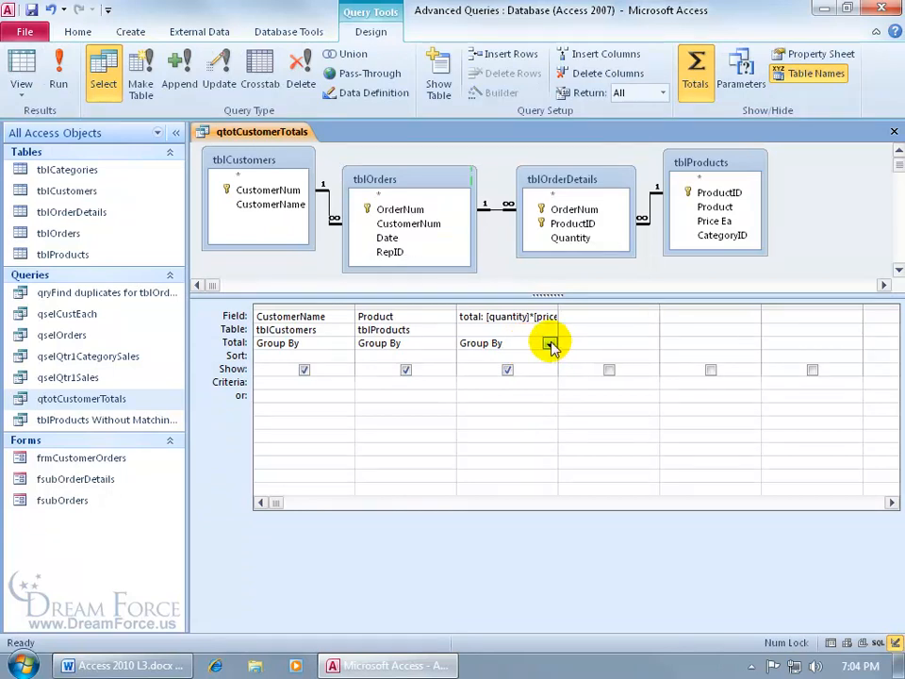
left_click(549, 344)
left_click(516, 476)
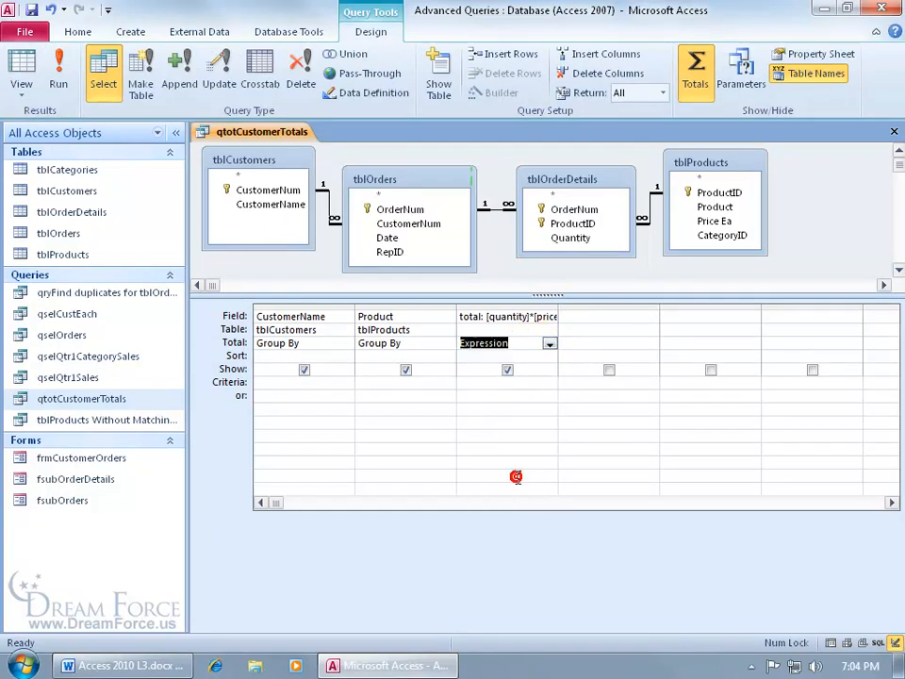
left_click(59, 80)
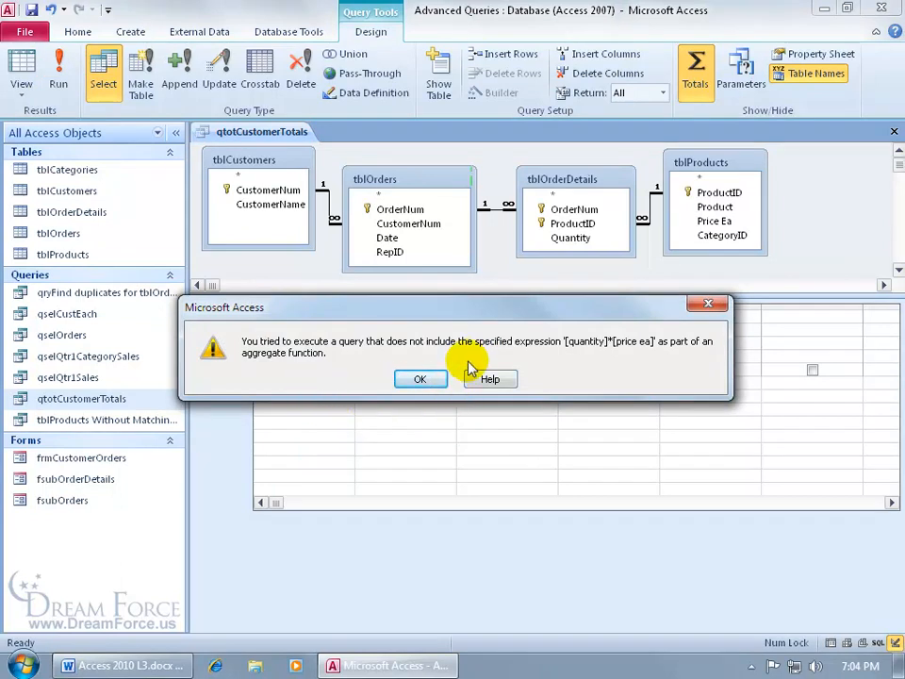
left_click(427, 378)
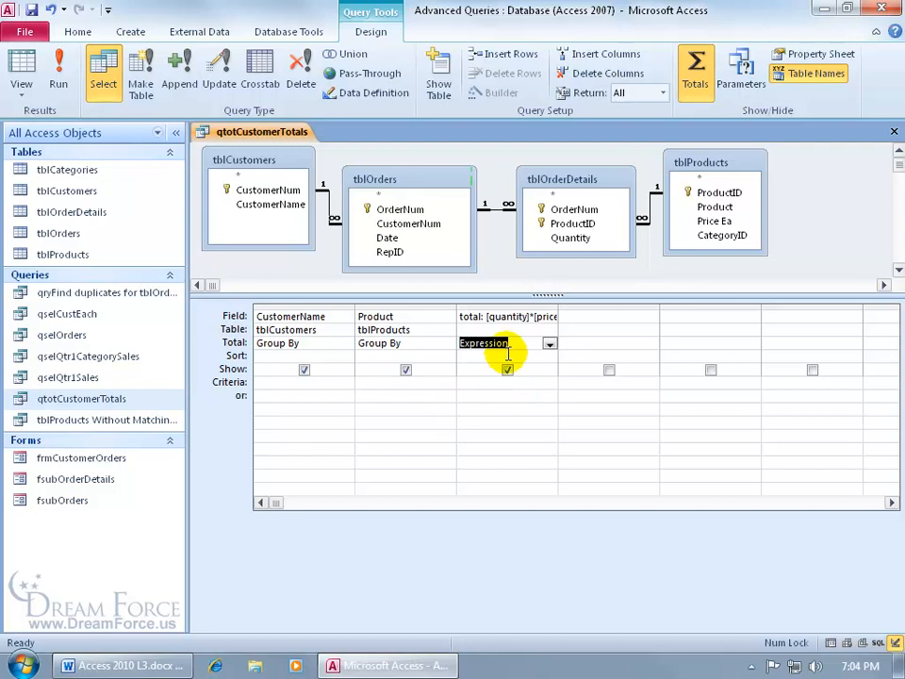
Review the aggregate function choices for the total field without choosing a different one.
left_click(491, 317)
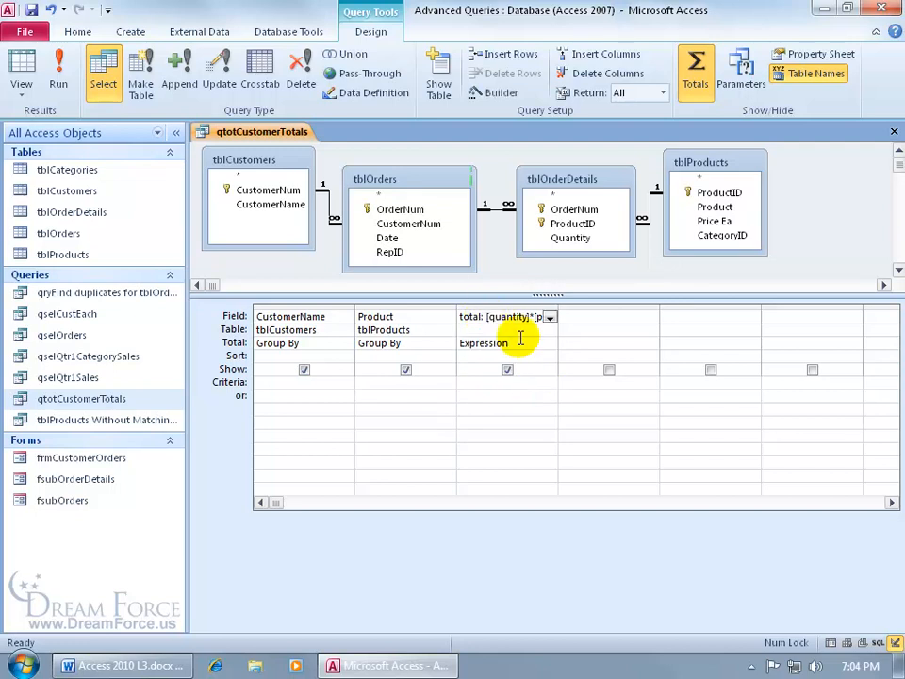
left_click(545, 344)
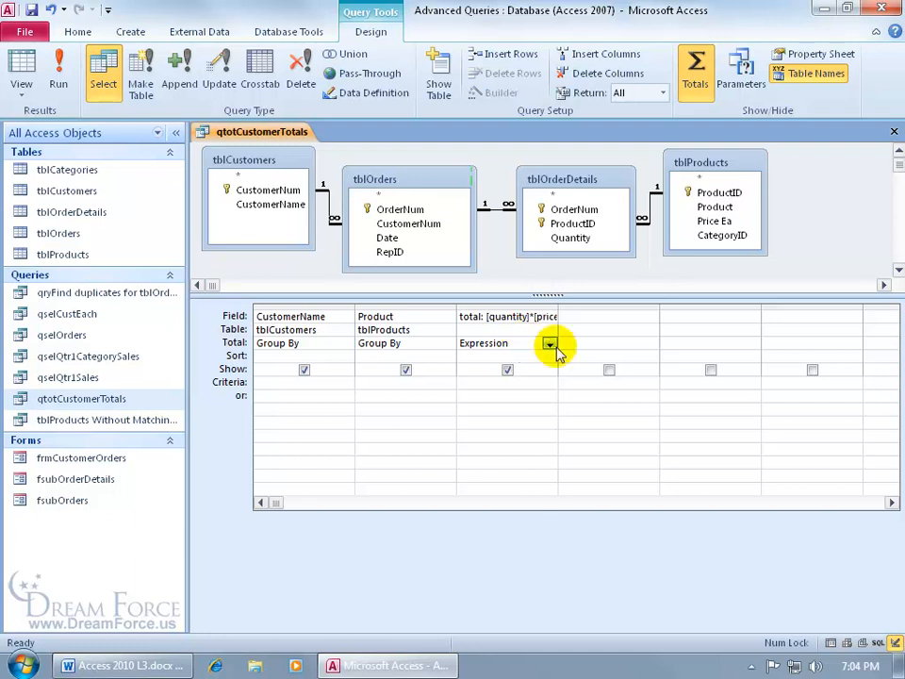
left_click(549, 344)
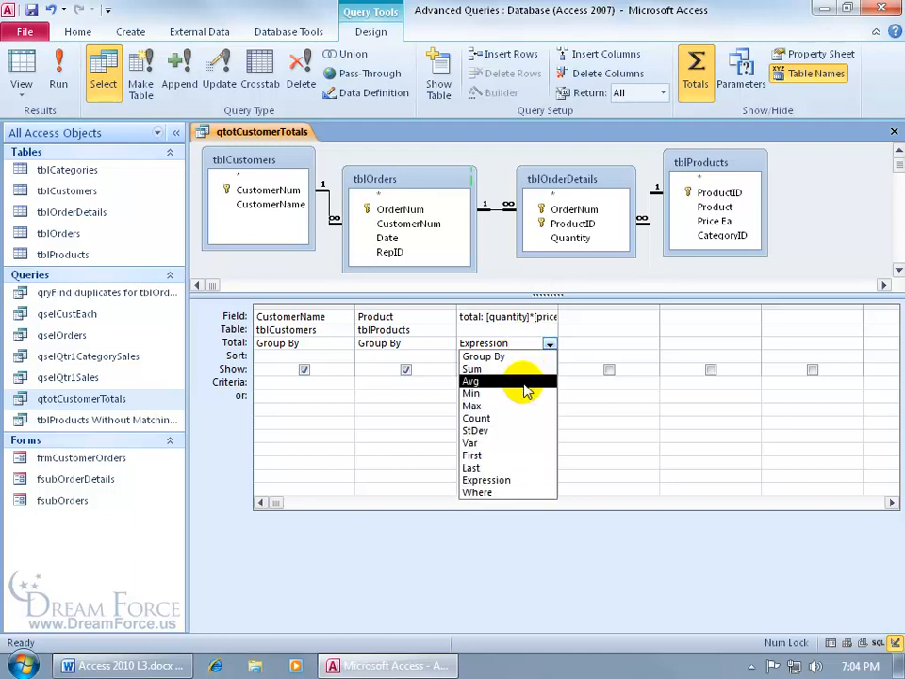
left_click(518, 317)
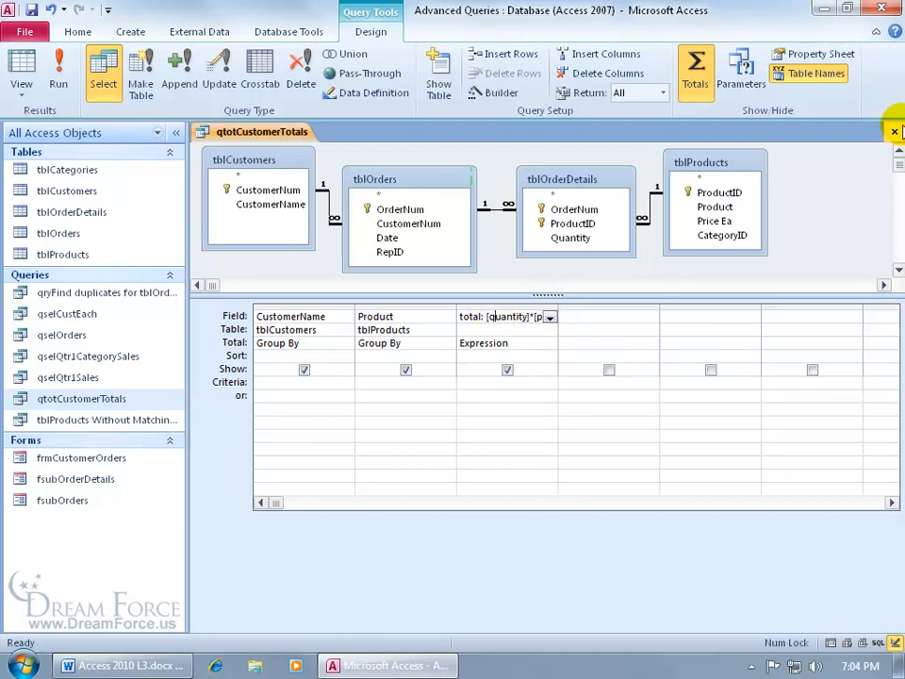
Close qtotCustomerTotals without saving the design changes and reopen it in Design view.
left_click(893, 131)
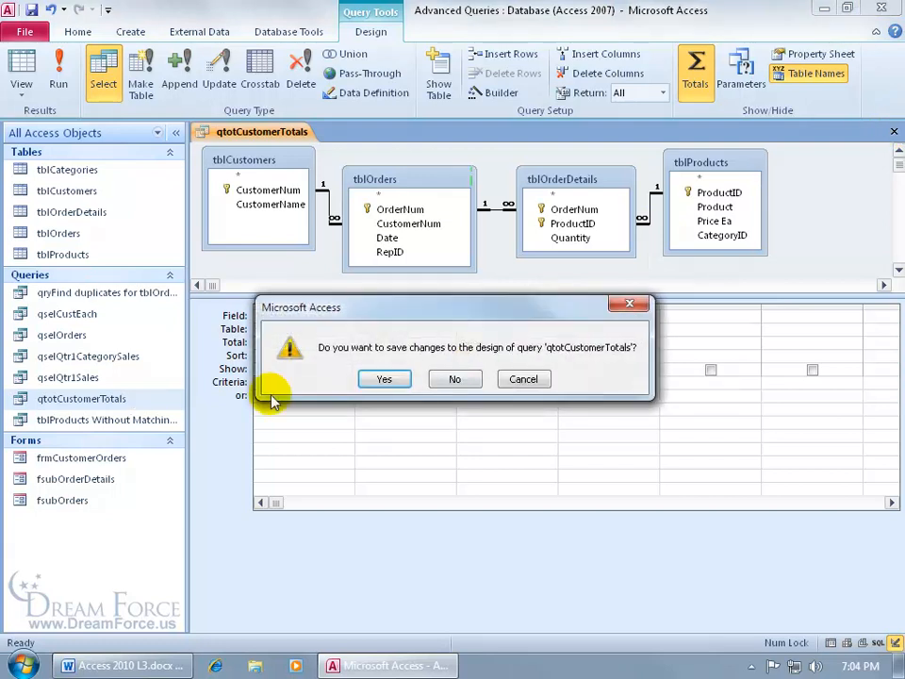
left_click(455, 378)
right_click(105, 398)
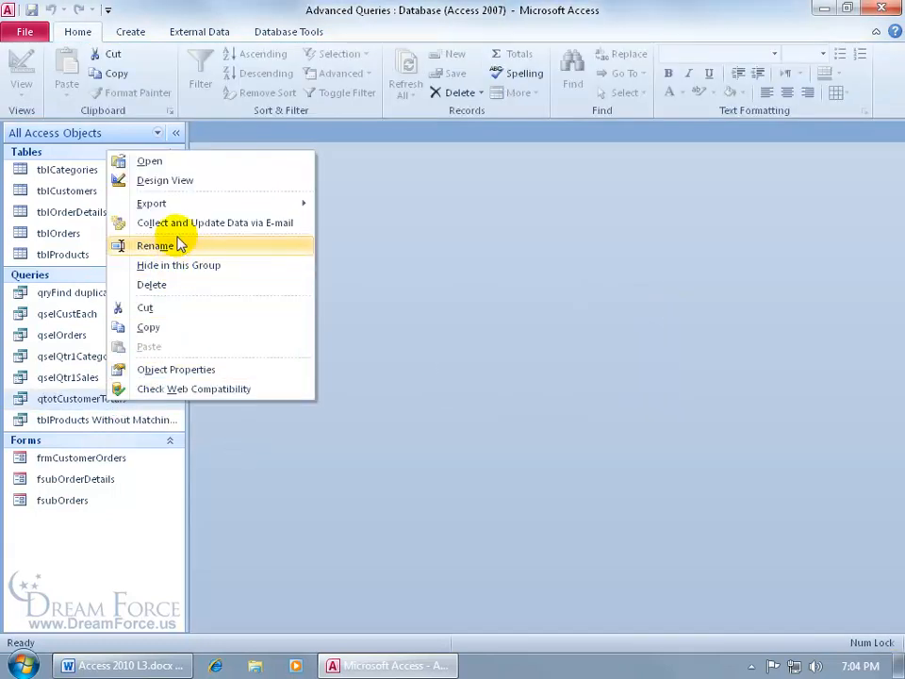
left_click(118, 180)
Examine the Sum function in the TotalSales expression and the aggregate choices available for that column.
left_click(518, 317)
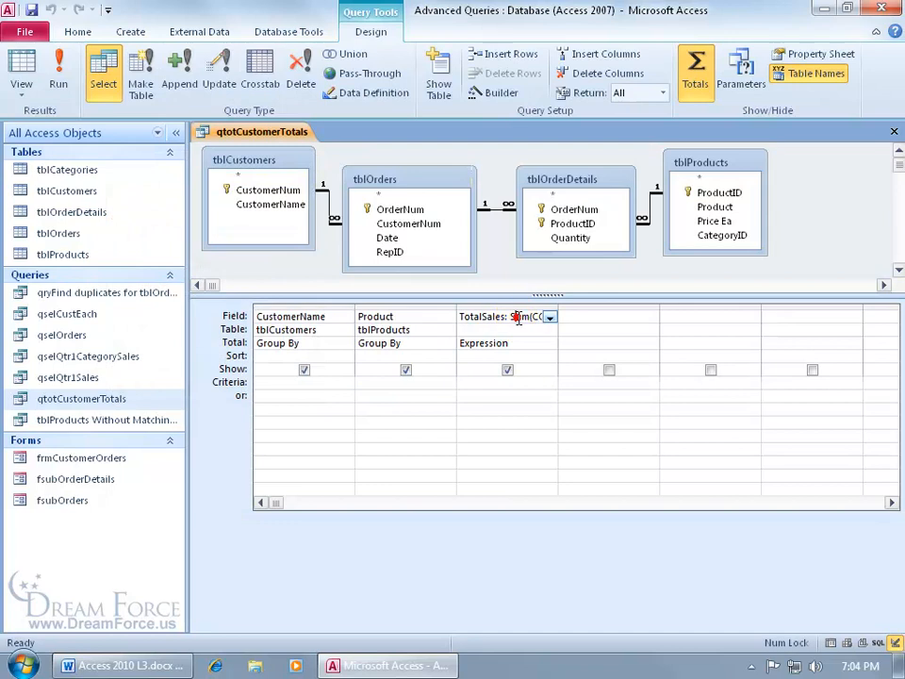
double_click(519, 317)
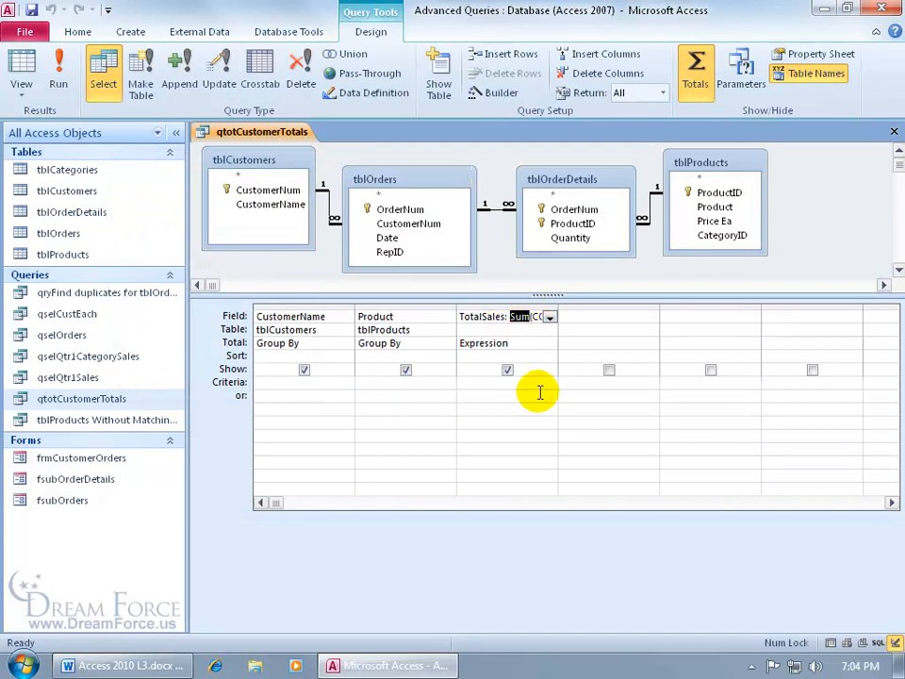
left_click(529, 341)
left_click(550, 343)
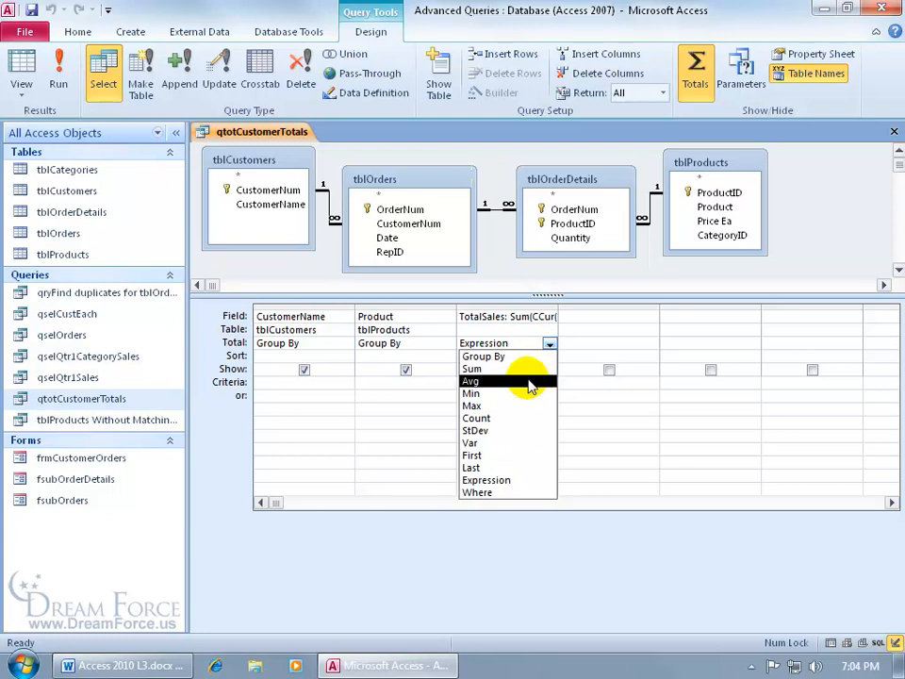
left_click(541, 315)
double_click(524, 316)
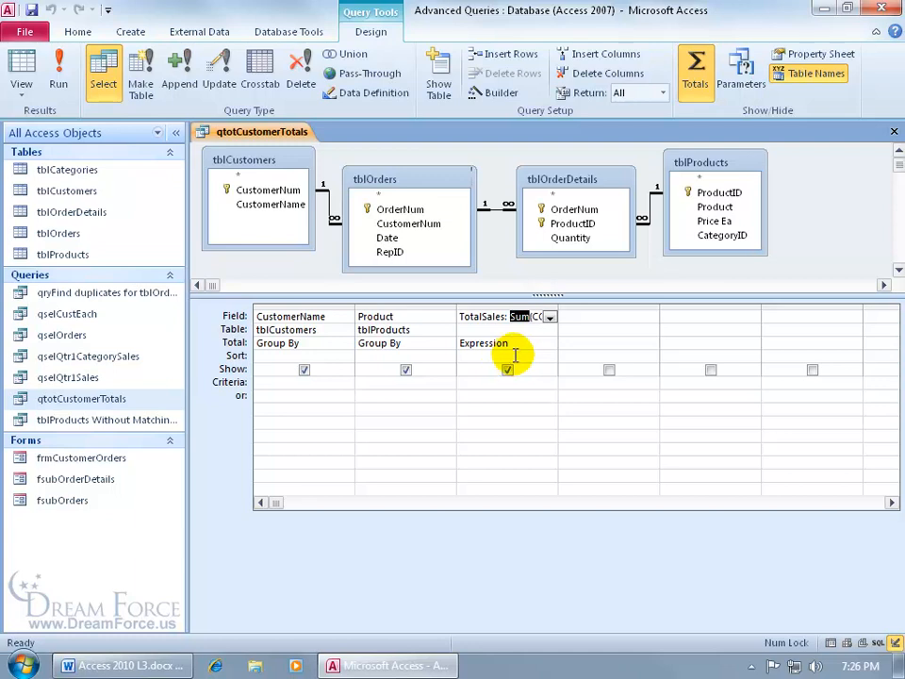
Add the Date field from tblOrders to the query grid with the criterion >3/1/08 and run the query.
left_click(396, 239)
double_click(396, 240)
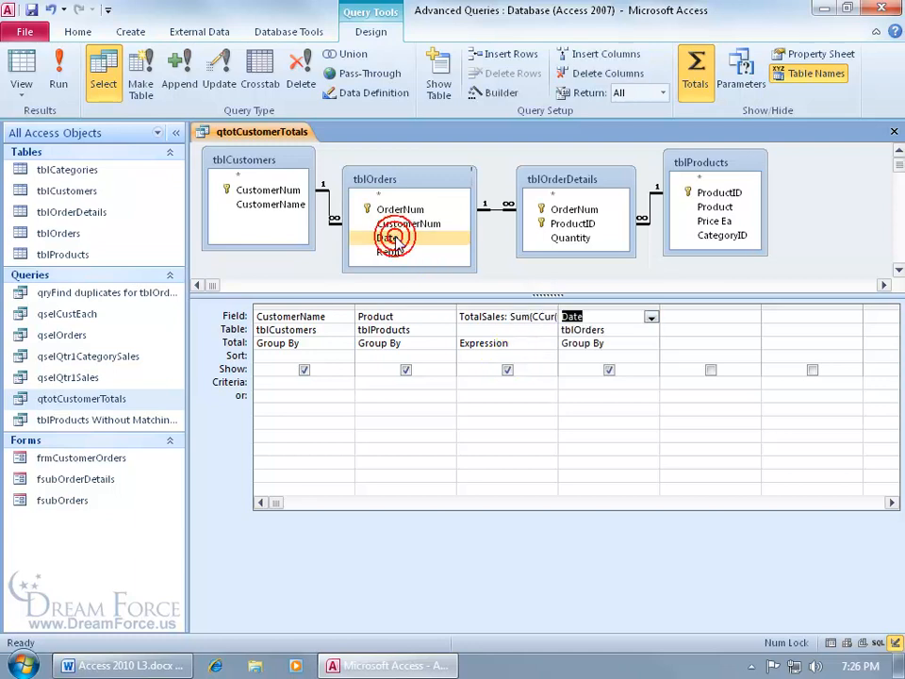
left_click(571, 378)
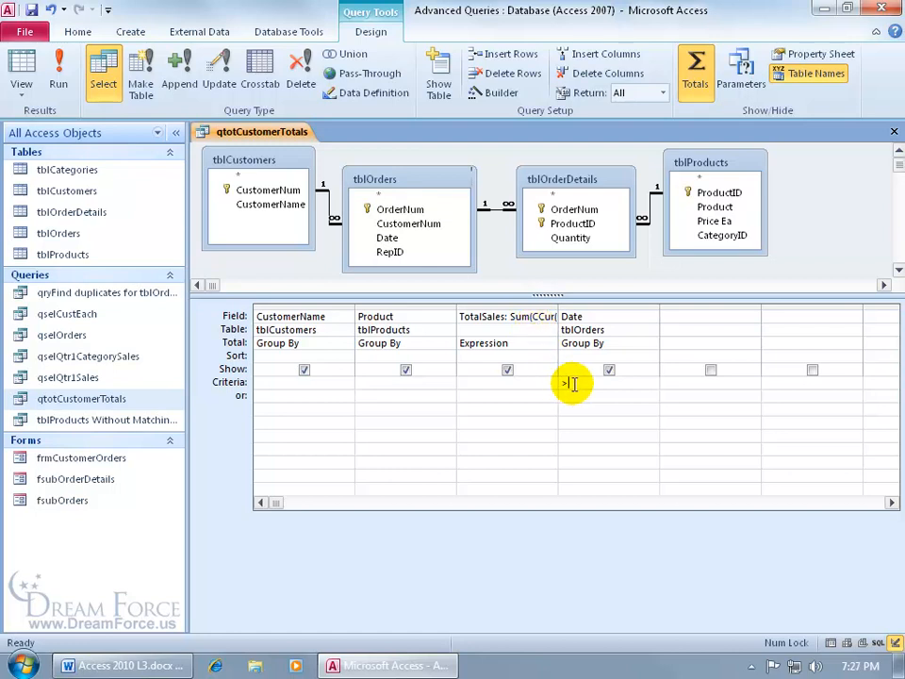
type("3/1/08")
key("Tab")
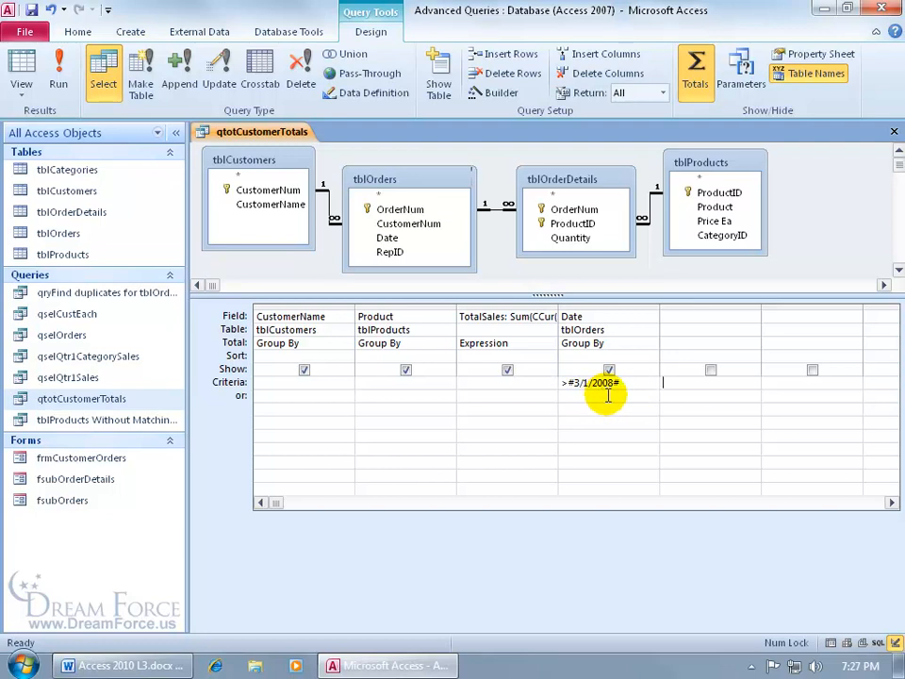
left_click(58, 72)
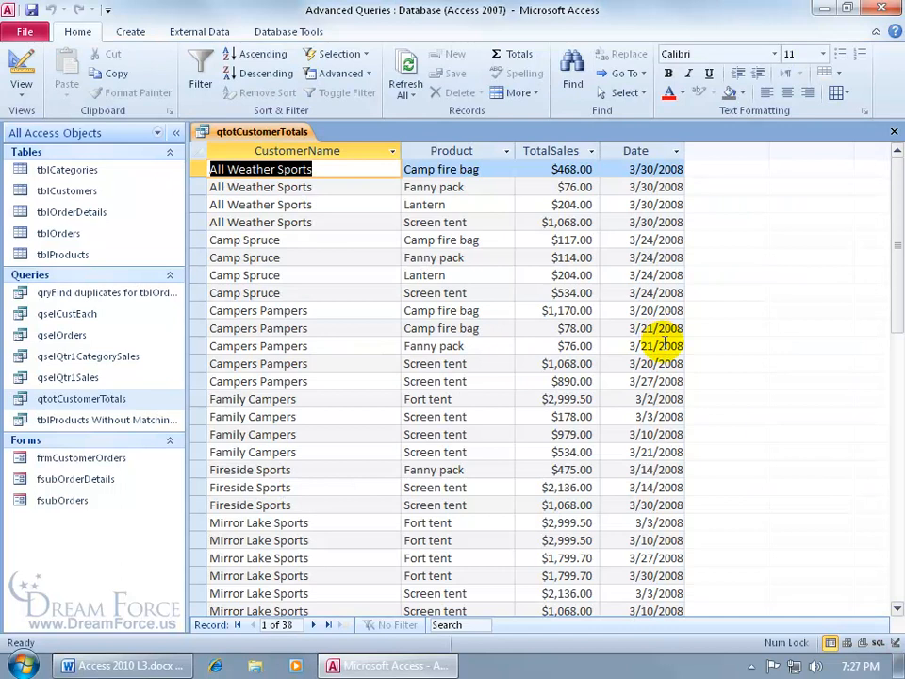
Sort the query results by Date from oldest to newest, remove that sort, and check the Campers Pampers camp fire bag rows.
left_click(676, 152)
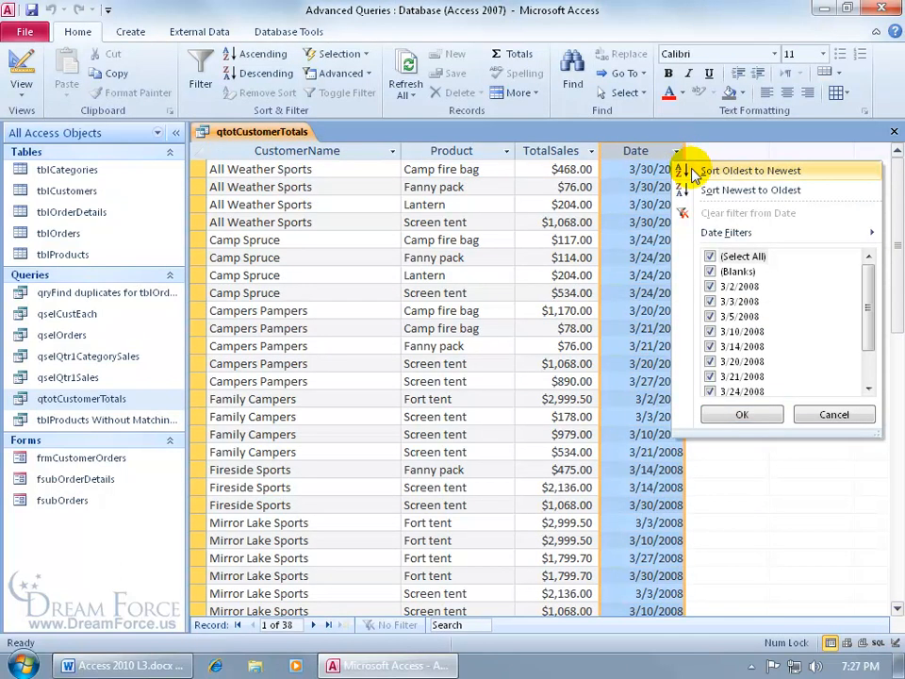
left_click(693, 173)
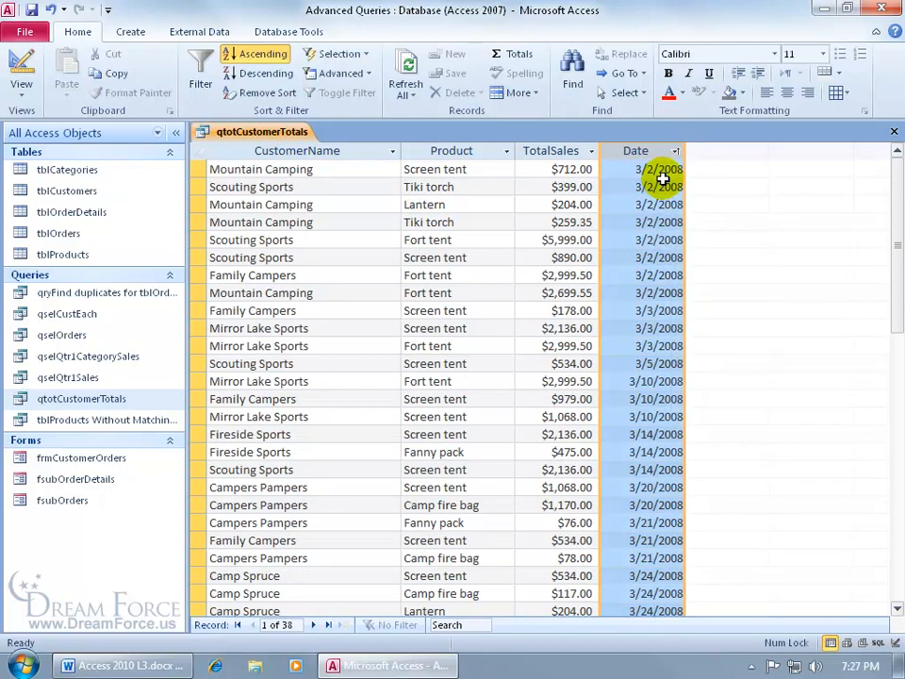
left_click(263, 91)
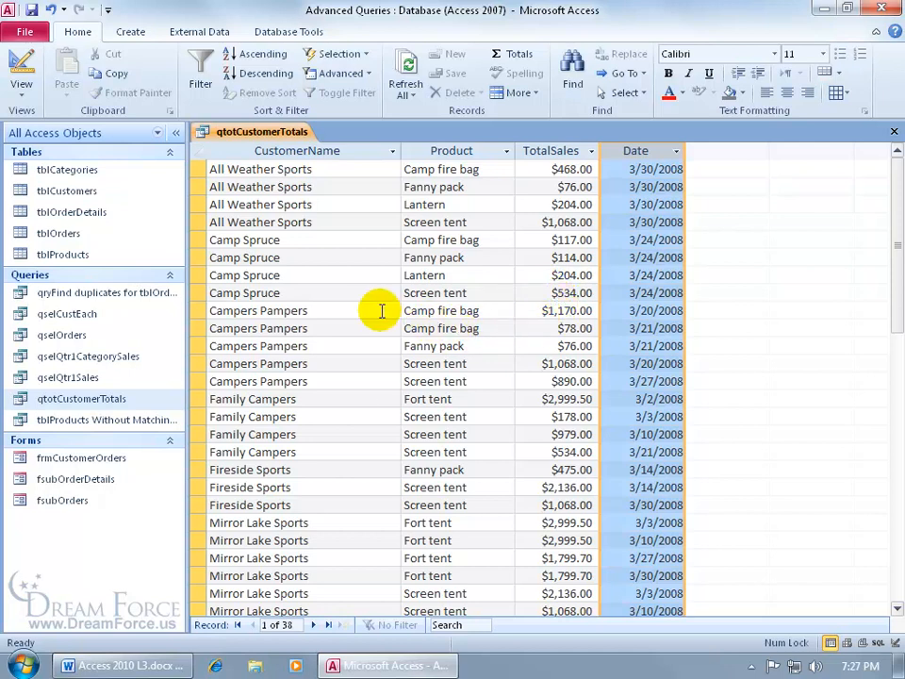
left_click(435, 312)
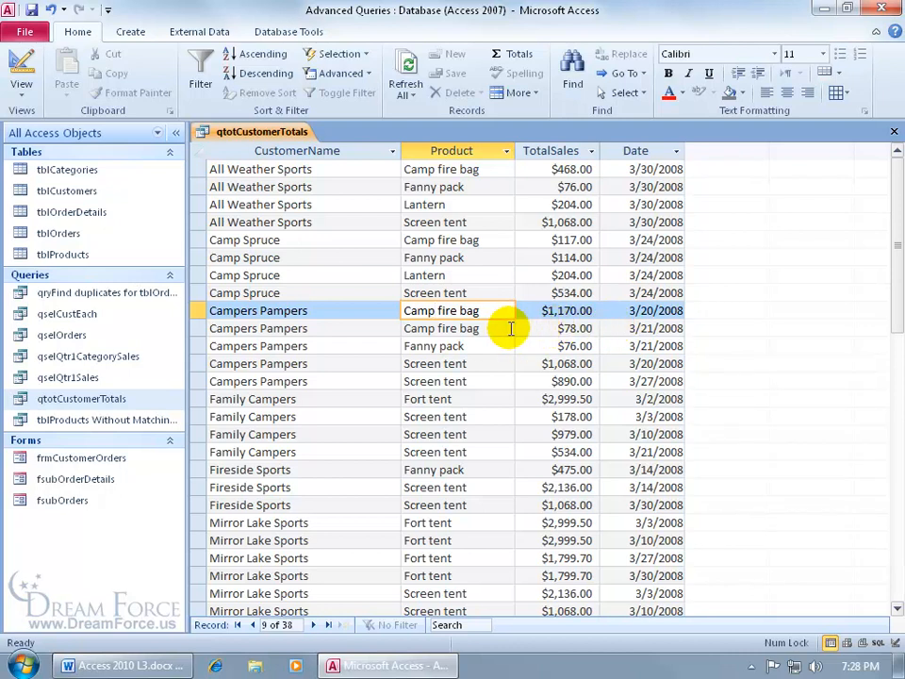
Return to Design view, set the Date column's Total option to Where, and run the query.
right_click(298, 134)
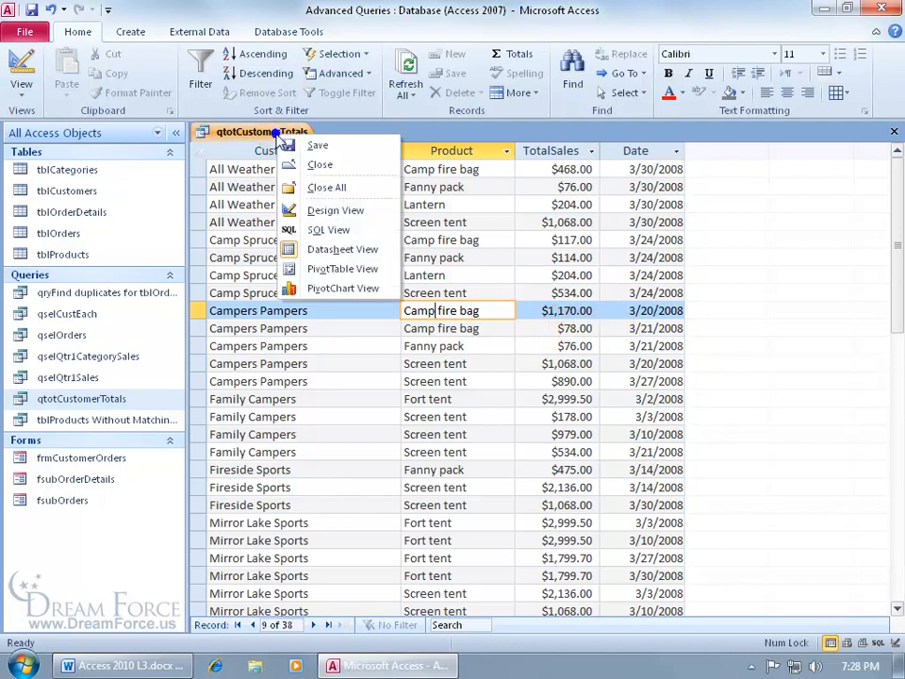
left_click(311, 208)
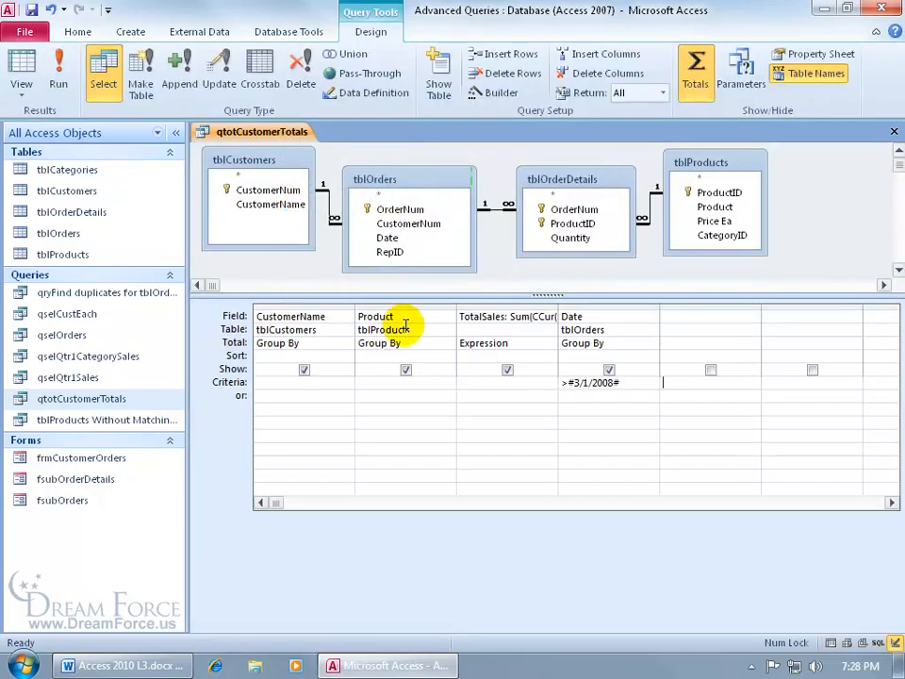
left_click(627, 343)
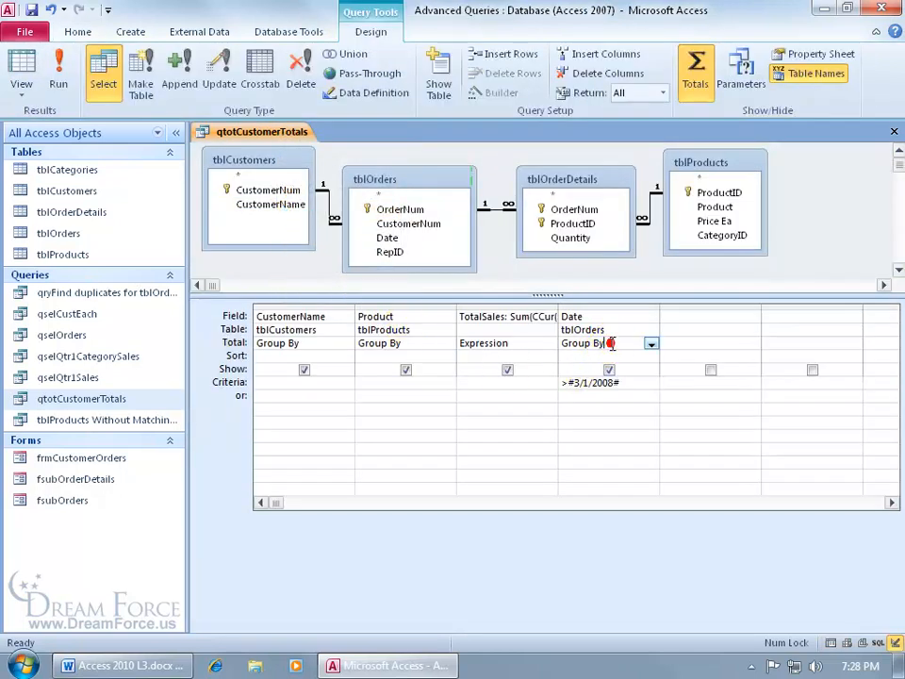
left_click(651, 345)
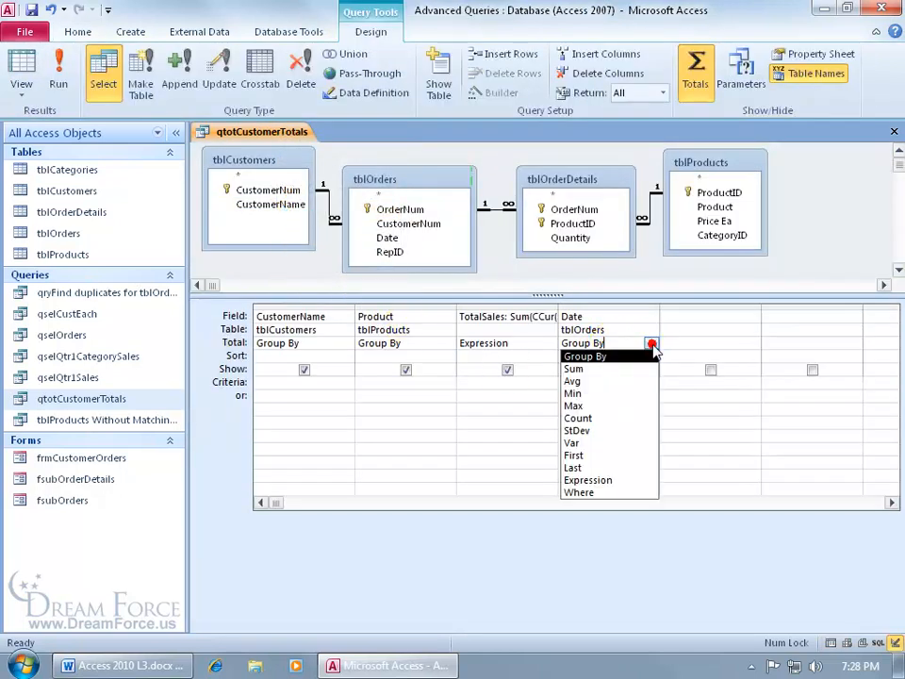
left_click(629, 492)
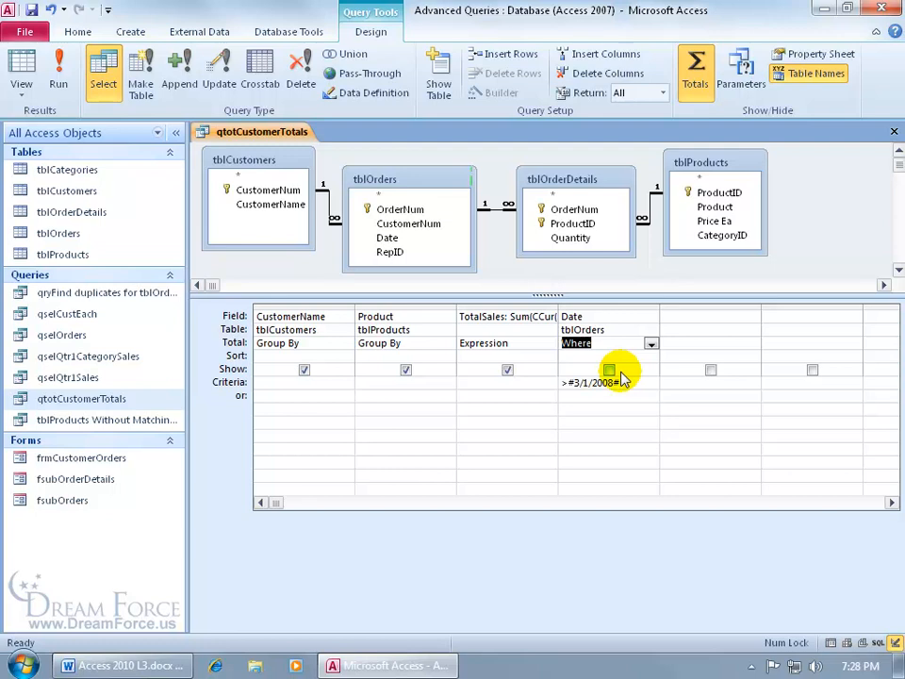
left_click(60, 64)
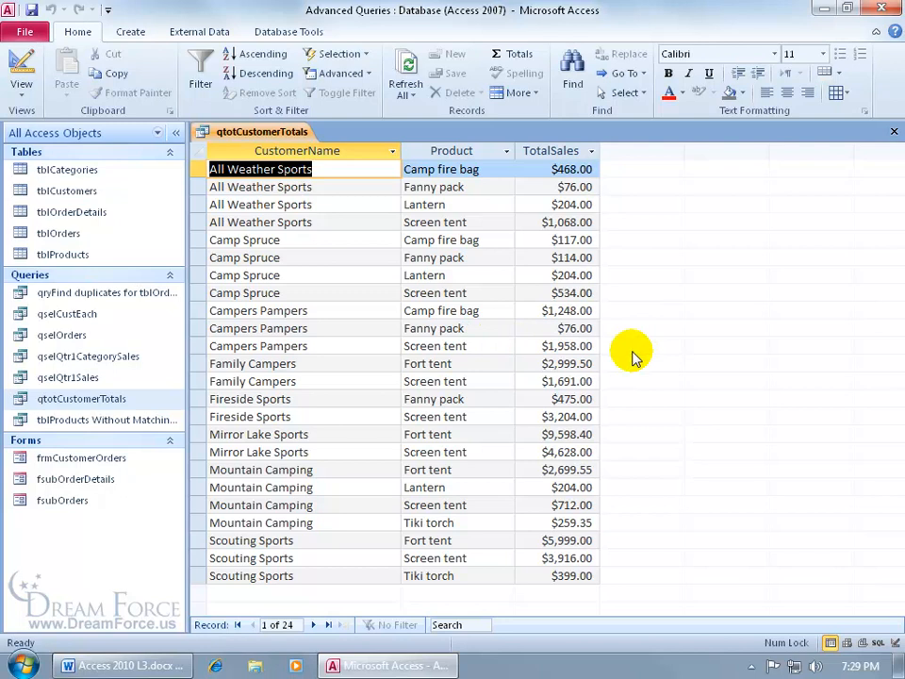
Back in Design view, try to run the query with the Where-based Date field shown, and hide that field again.
left_click(19, 62)
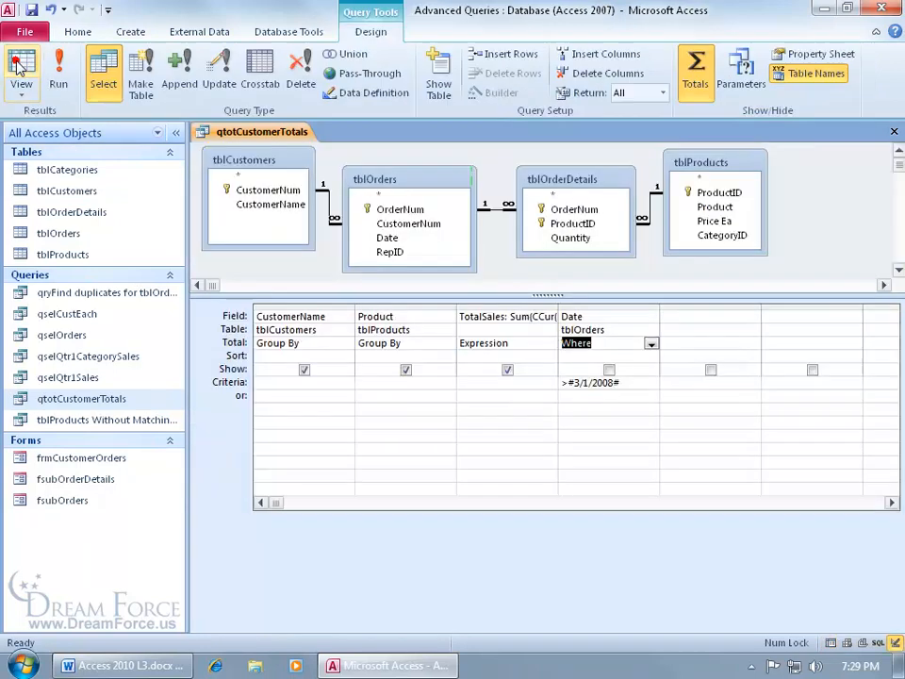
left_click(609, 370)
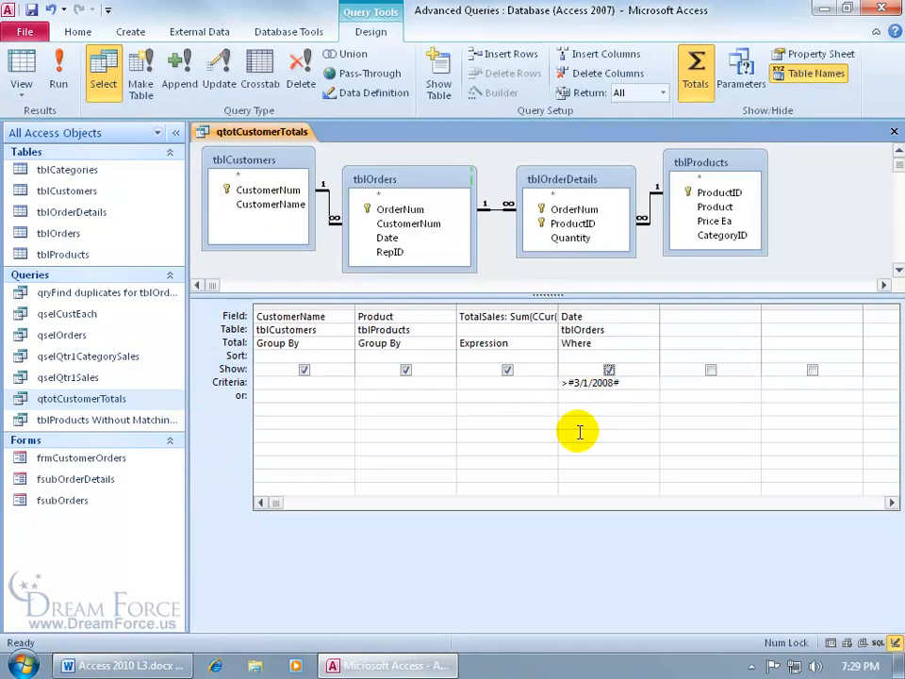
left_click(54, 74)
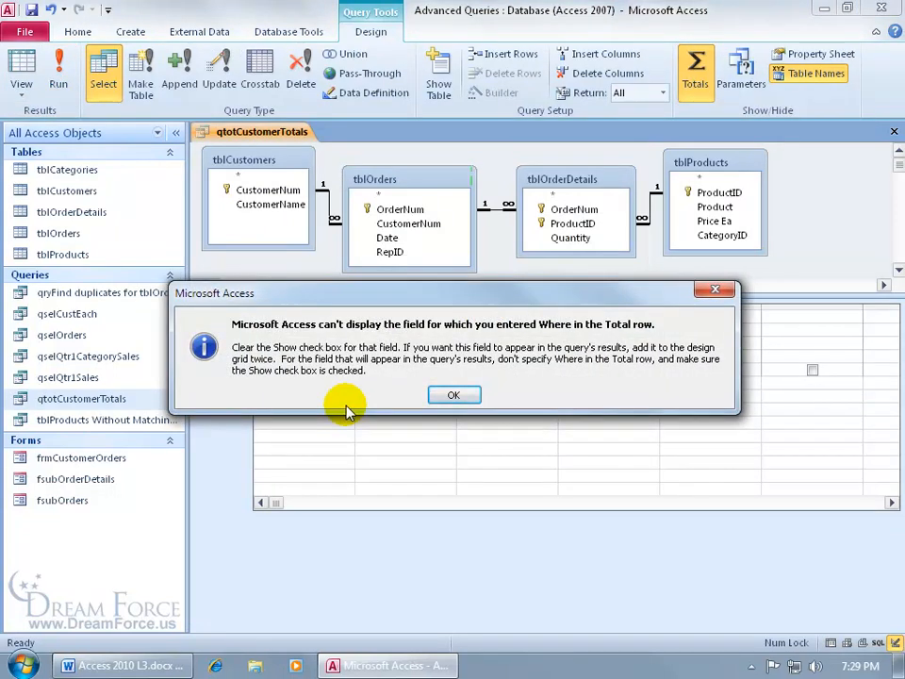
left_click(445, 397)
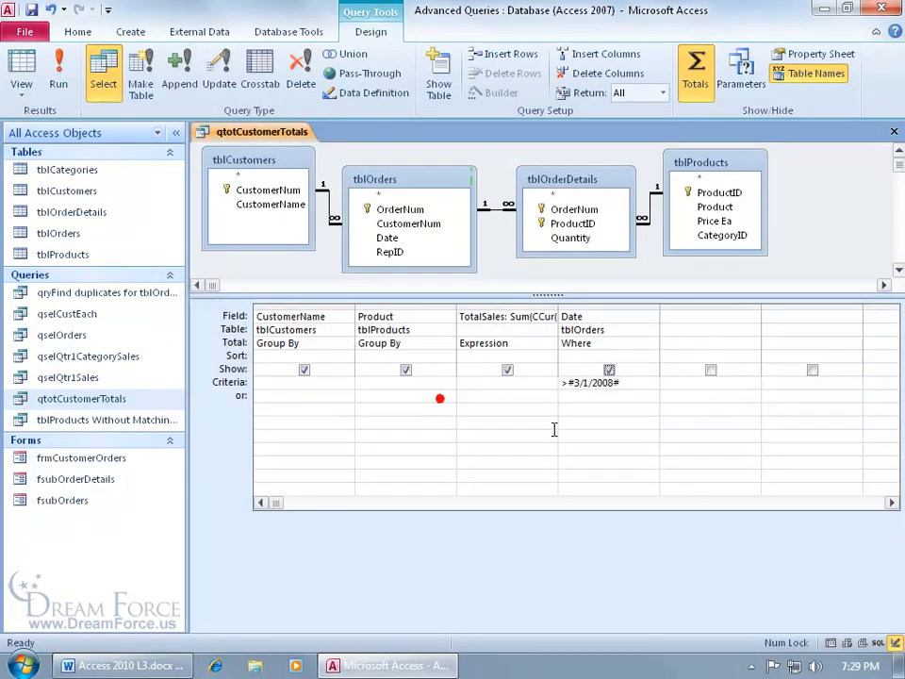
left_click(609, 369)
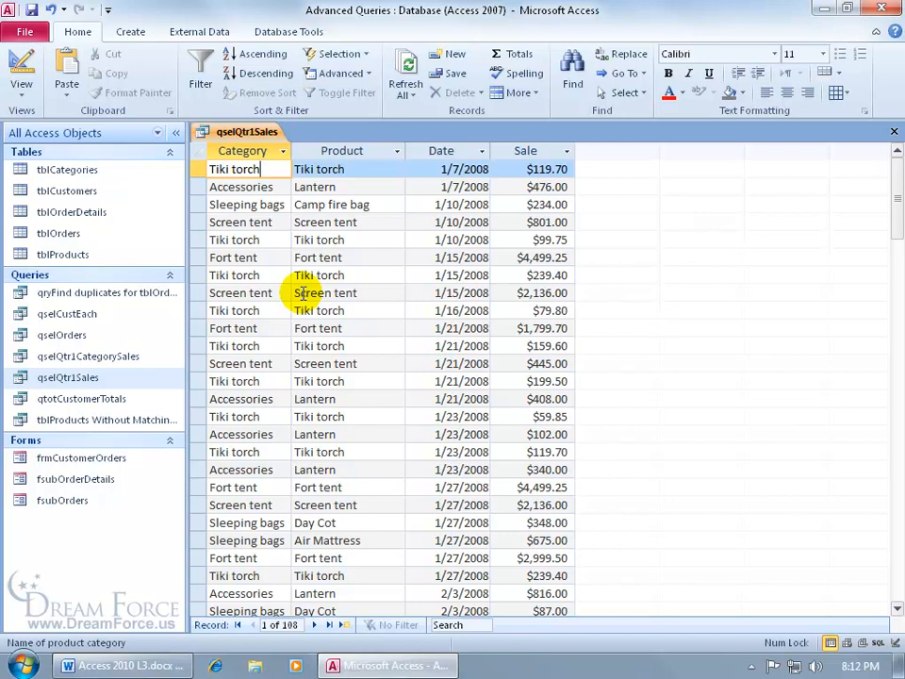
Sort the qselQtr1Sales results by Product from A to Z, and close the query without saving the changes.
left_click(280, 175)
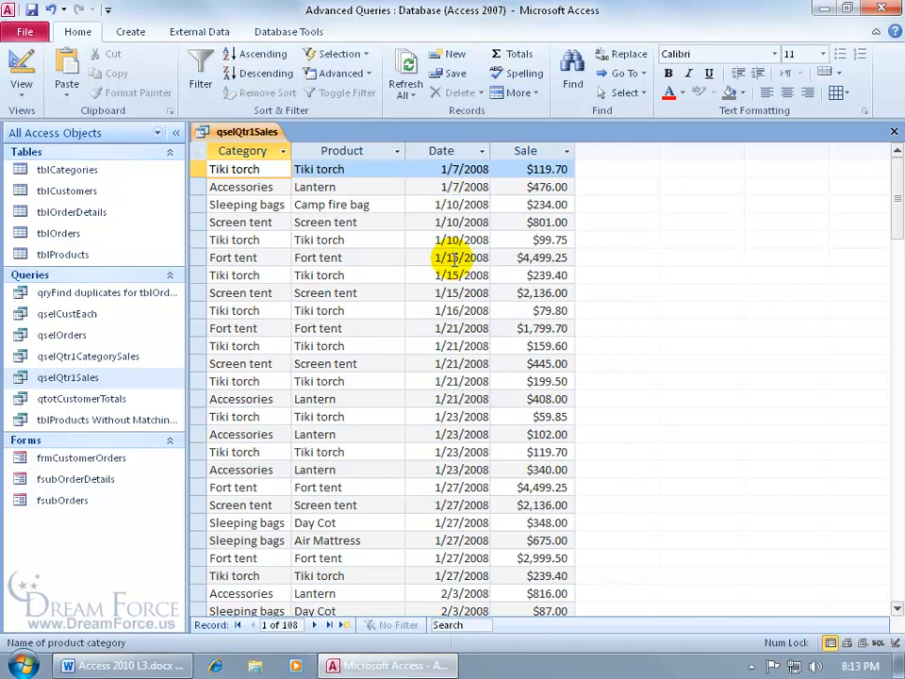
left_click(397, 153)
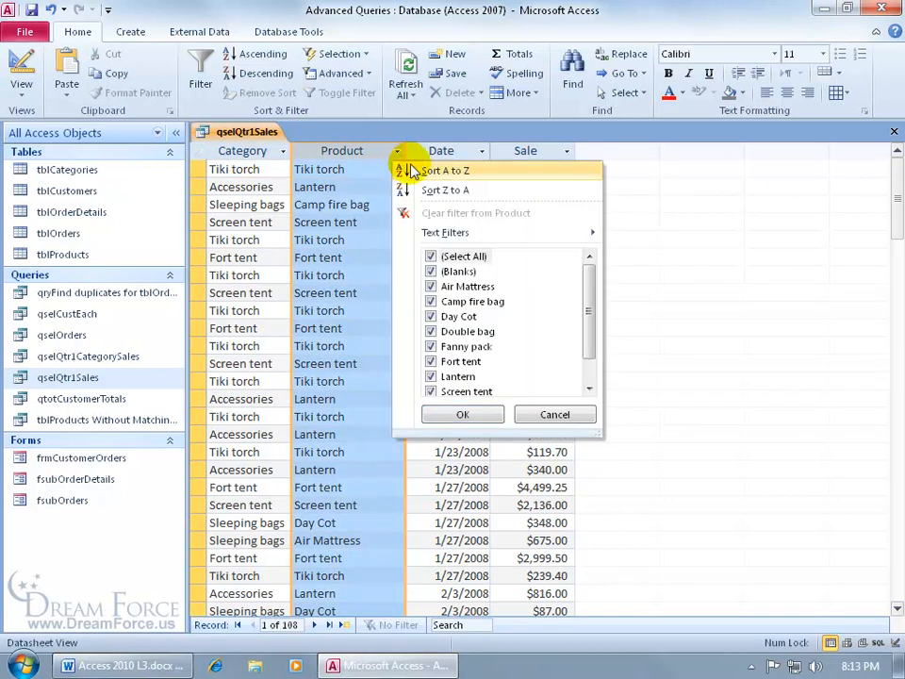
left_click(406, 172)
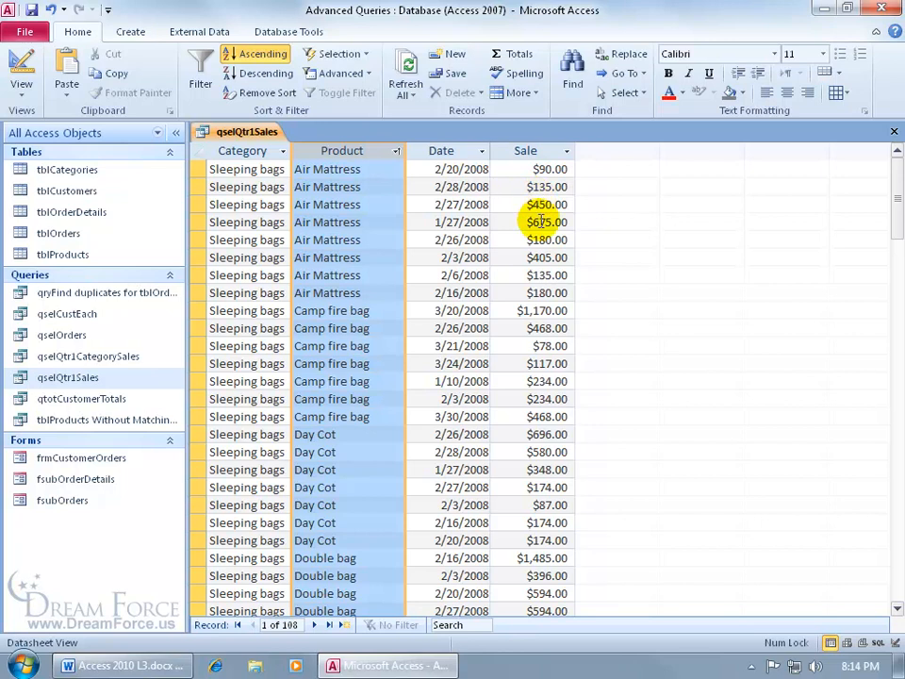
left_click(894, 132)
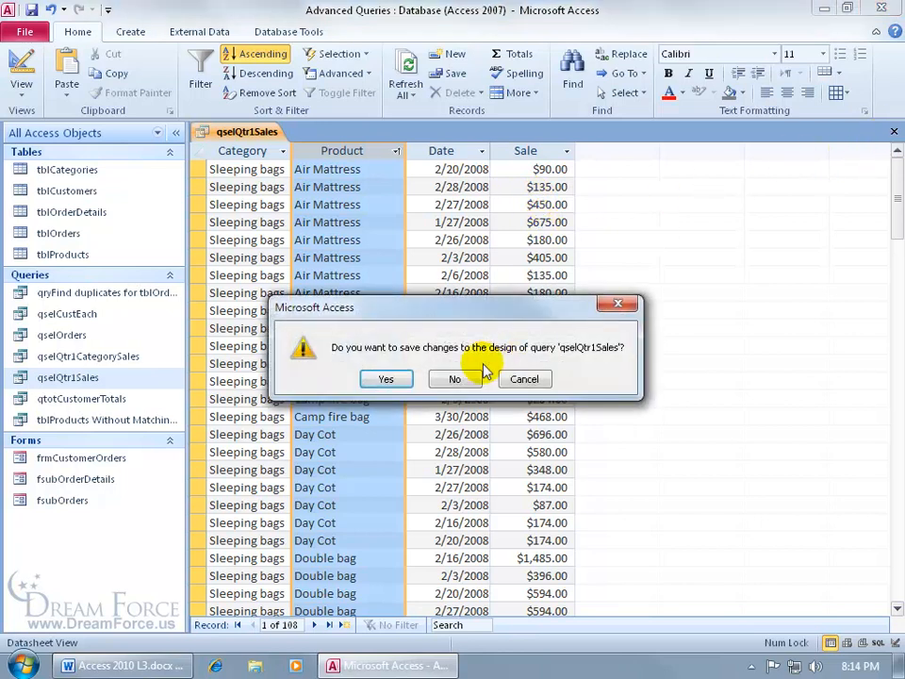
left_click(457, 378)
Start a new query with the Crosstab Query Wizard and base it on the qselQtr1Sales query.
left_click(132, 32)
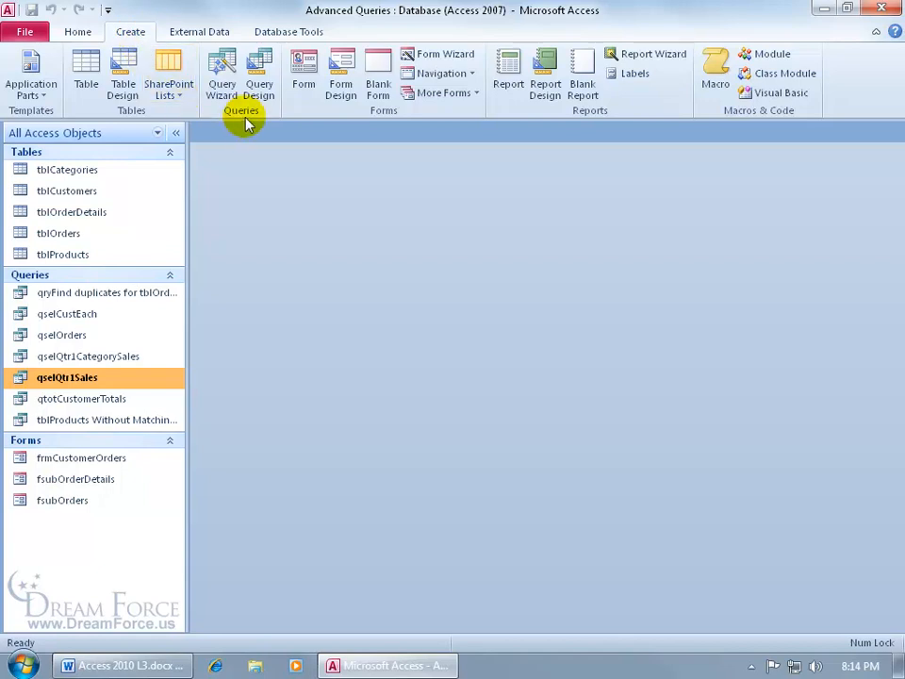
left_click(226, 87)
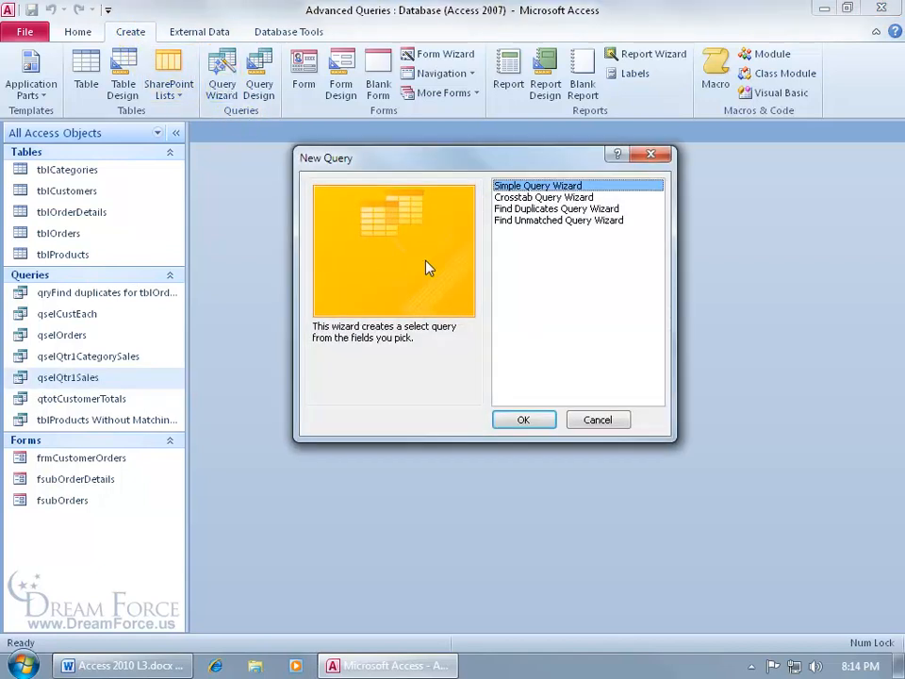
left_click(523, 197)
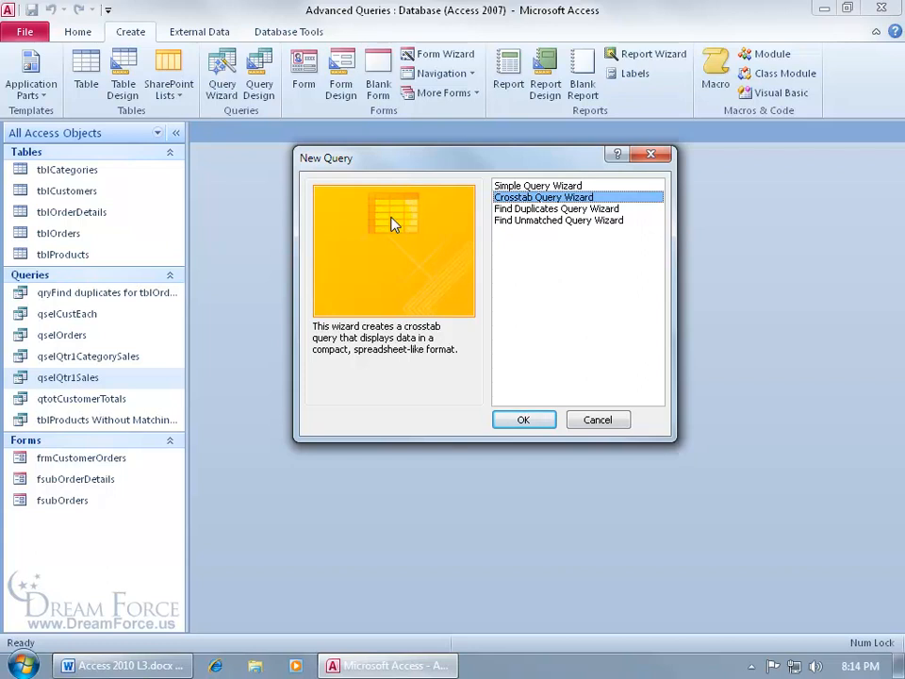
left_click(518, 418)
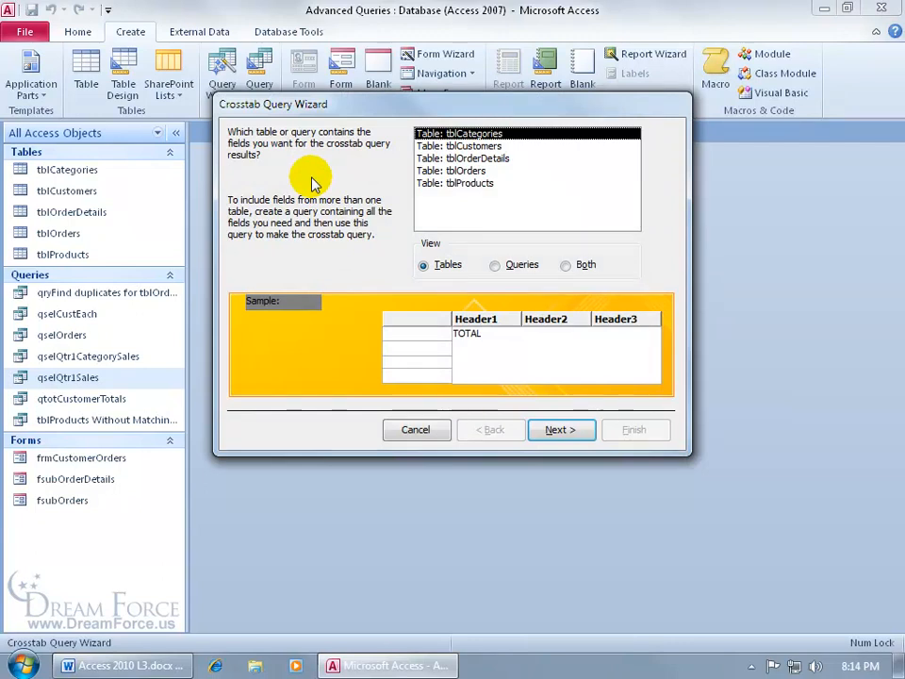
left_click(495, 265)
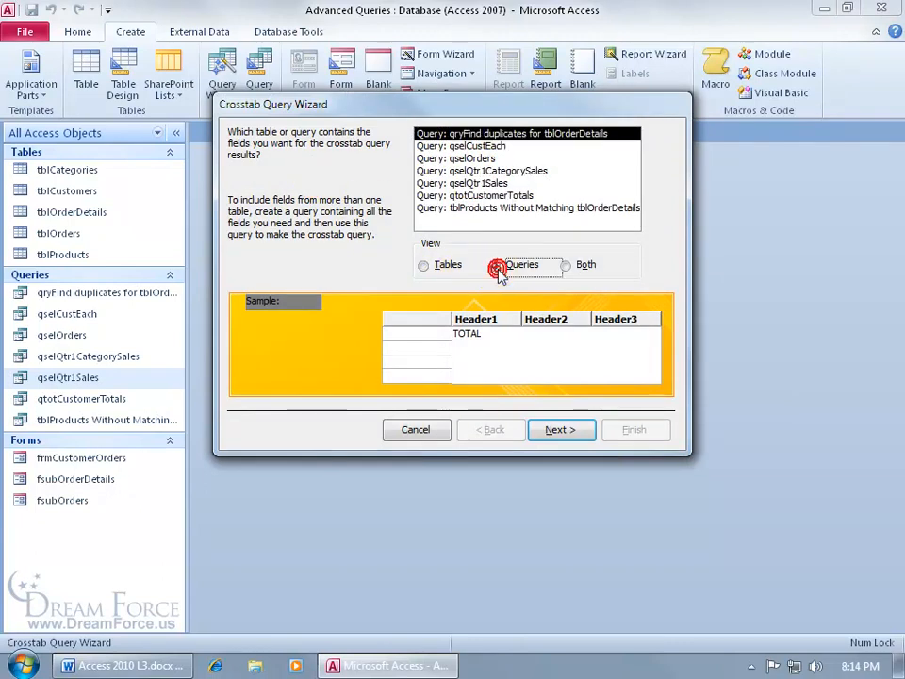
double_click(486, 186)
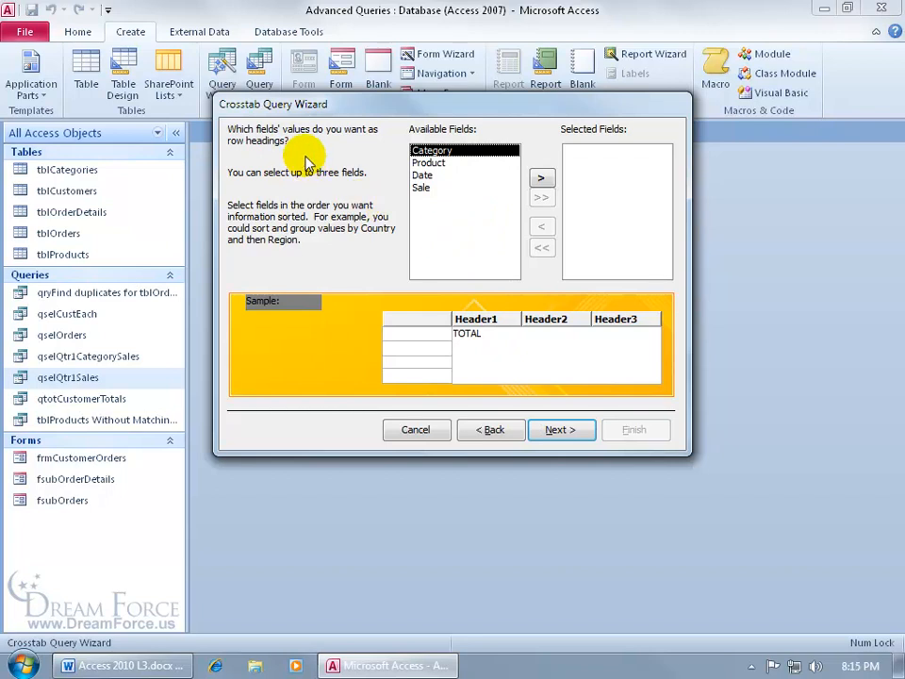
Choose Category and Product as the crosstab's row headings and continue to the column headings.
double_click(427, 151)
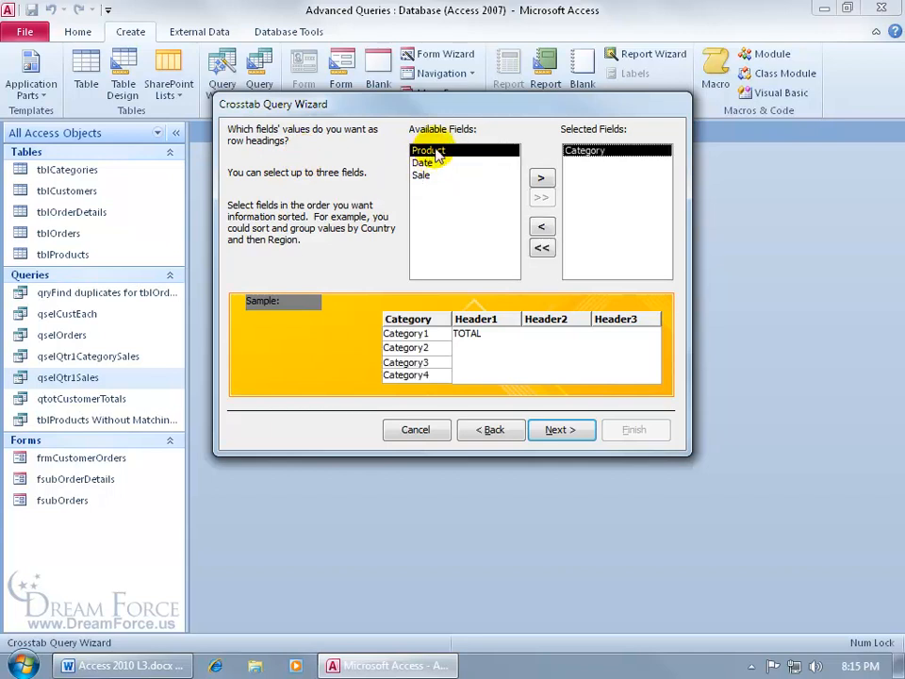
double_click(429, 151)
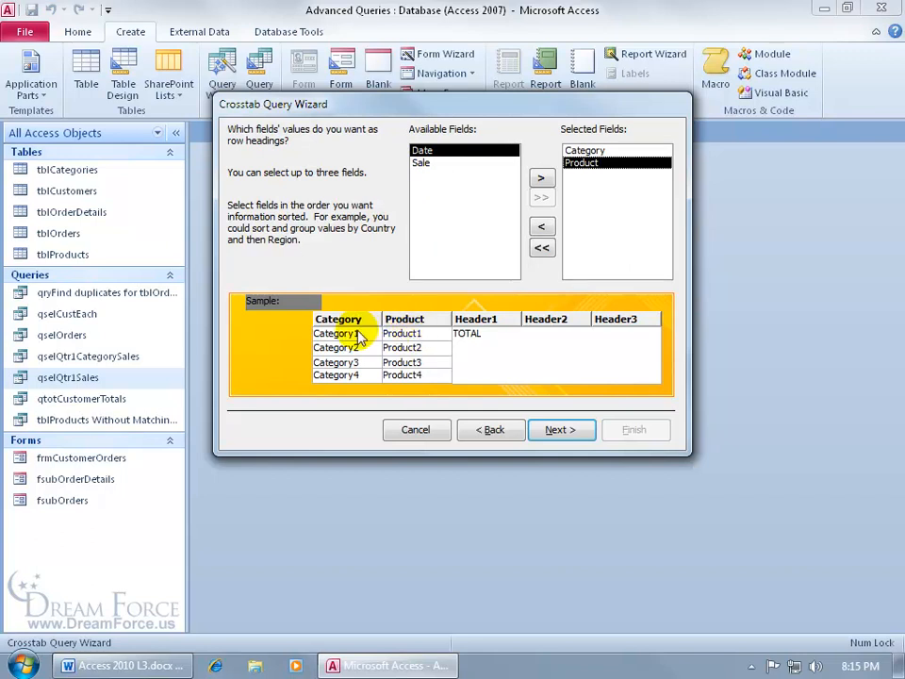
left_click(556, 430)
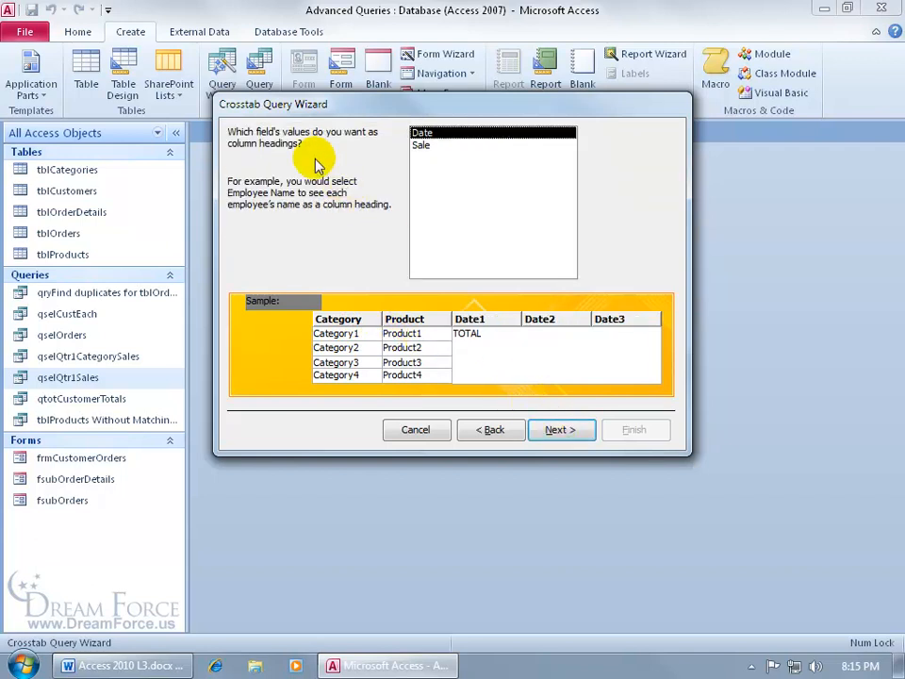
Use Date as the crosstab's column heading, grouped by Month, and continue to the calculation options.
double_click(420, 133)
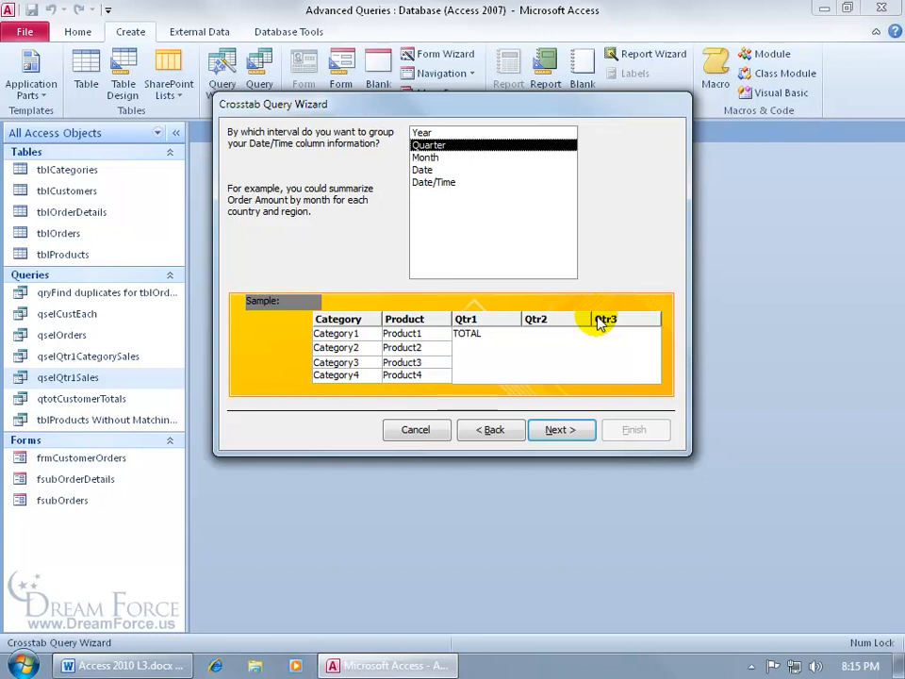
left_click(432, 159)
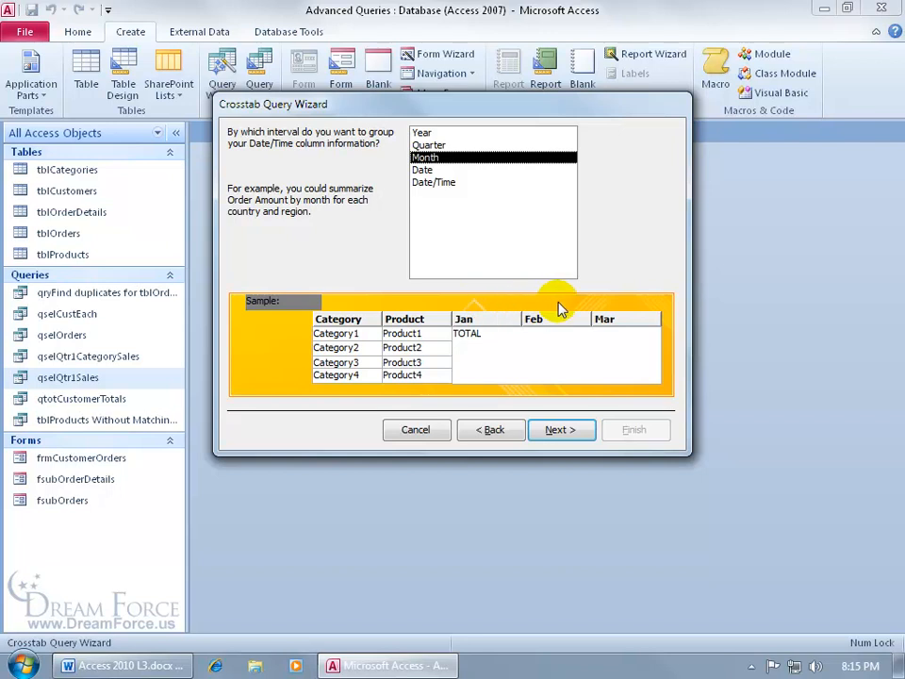
left_click(559, 428)
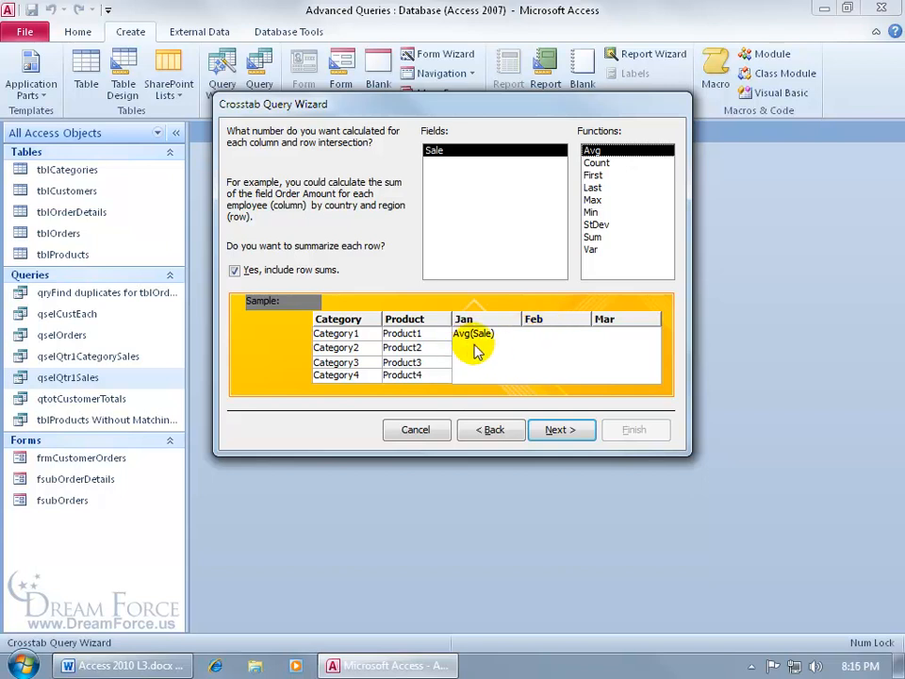
Calculate the Sum of Sale with row sums included, keep the suggested name qselQtr1Sales_Crosstab, and finish the wizard to view the query.
left_click(594, 236)
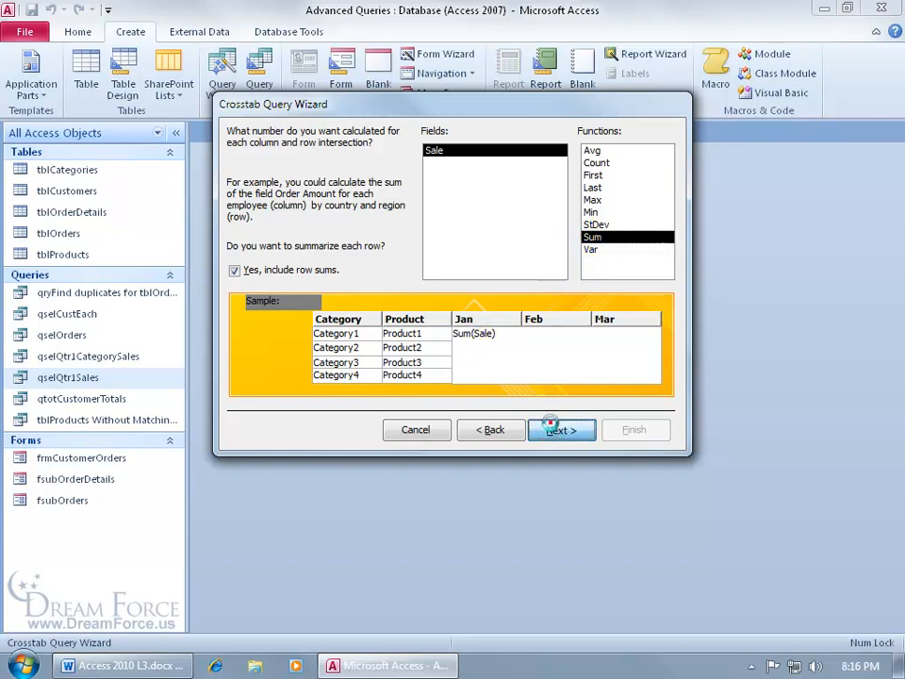
left_click(552, 428)
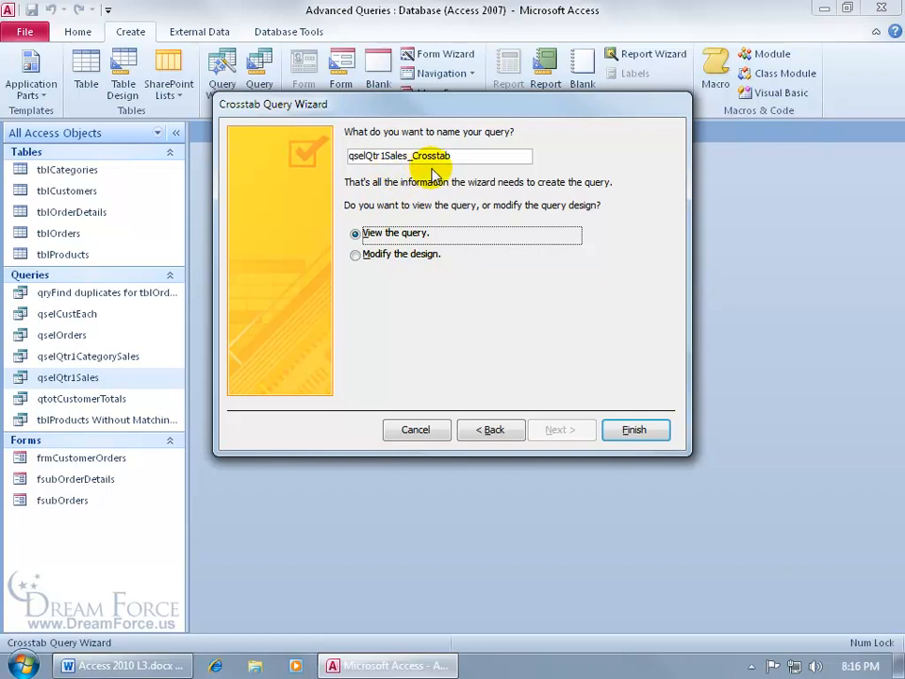
left_click(636, 436)
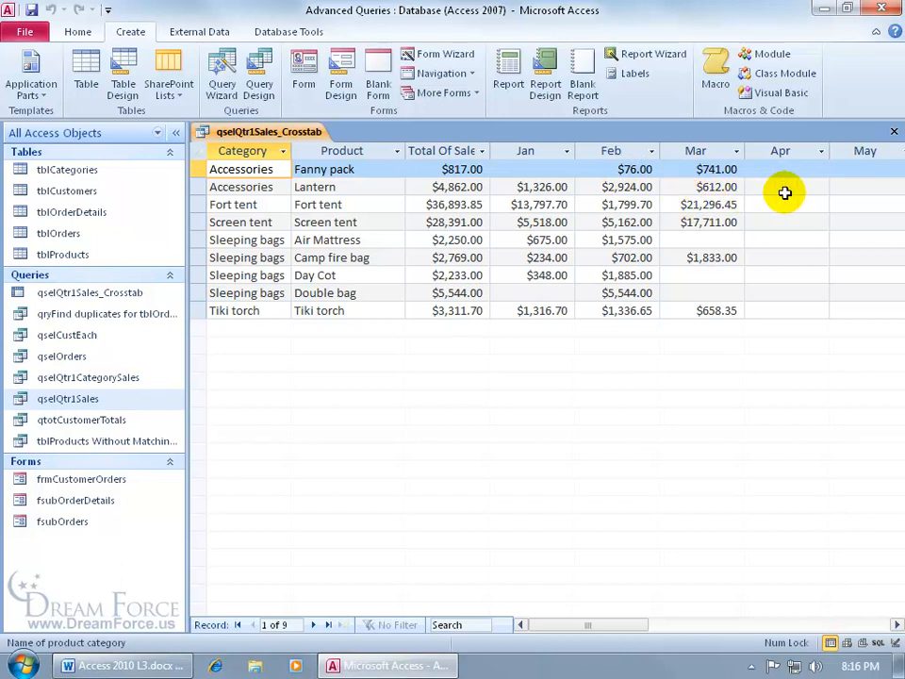
In the crosstab's design, reduce the query's Column Headings property to "Jan","Feb","Mar" and close the property sheet.
right_click(288, 132)
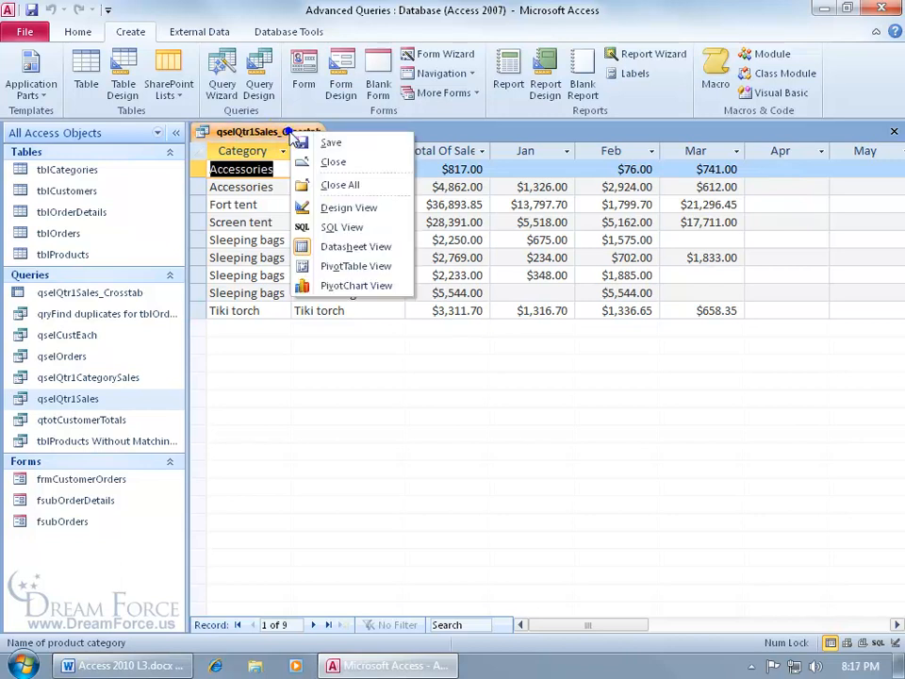
left_click(325, 208)
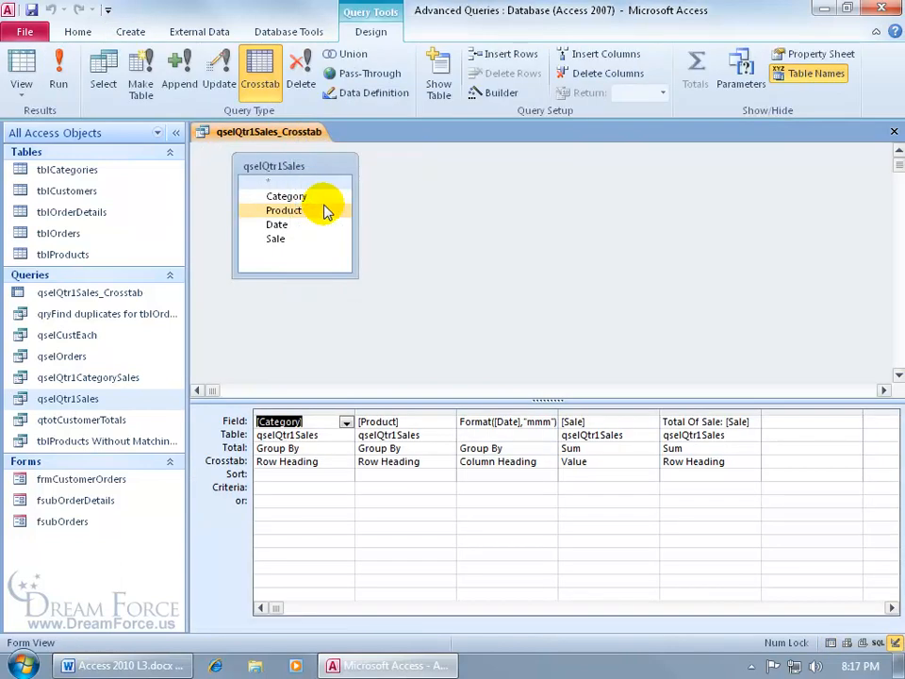
right_click(481, 209)
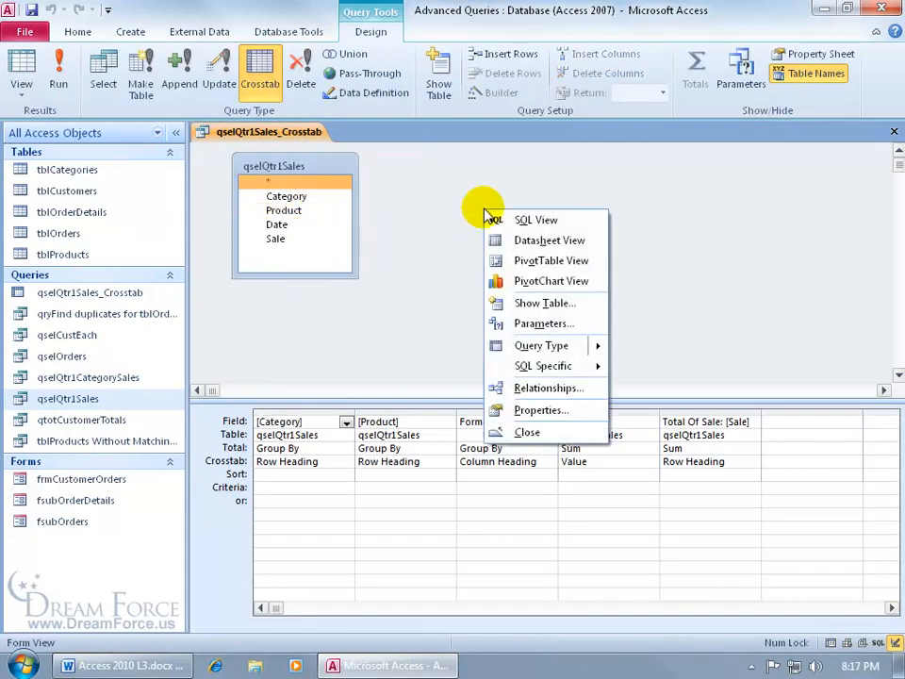
left_click(541, 410)
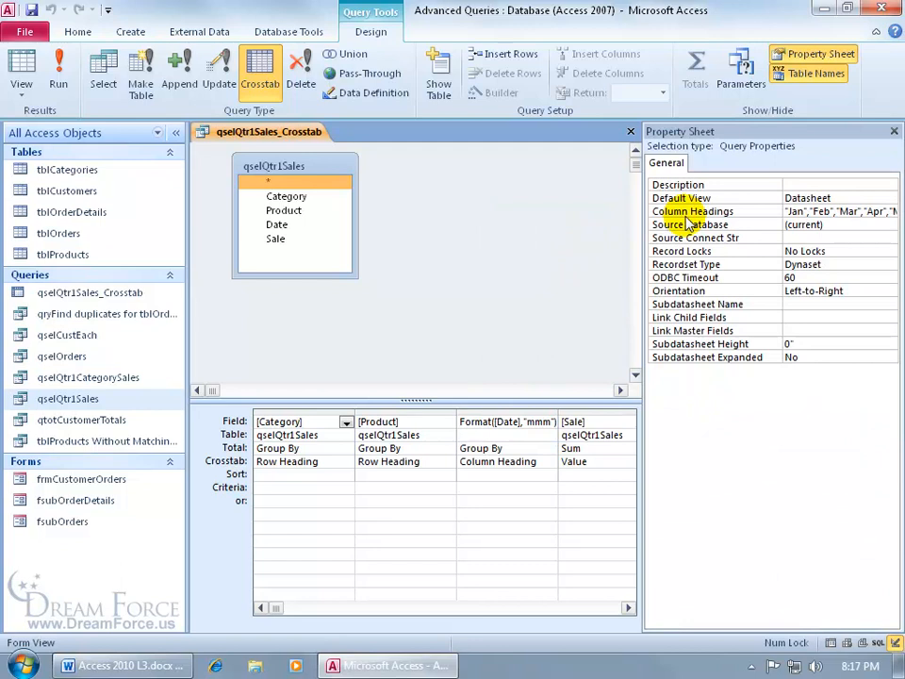
right_click(824, 211)
left_click(836, 242)
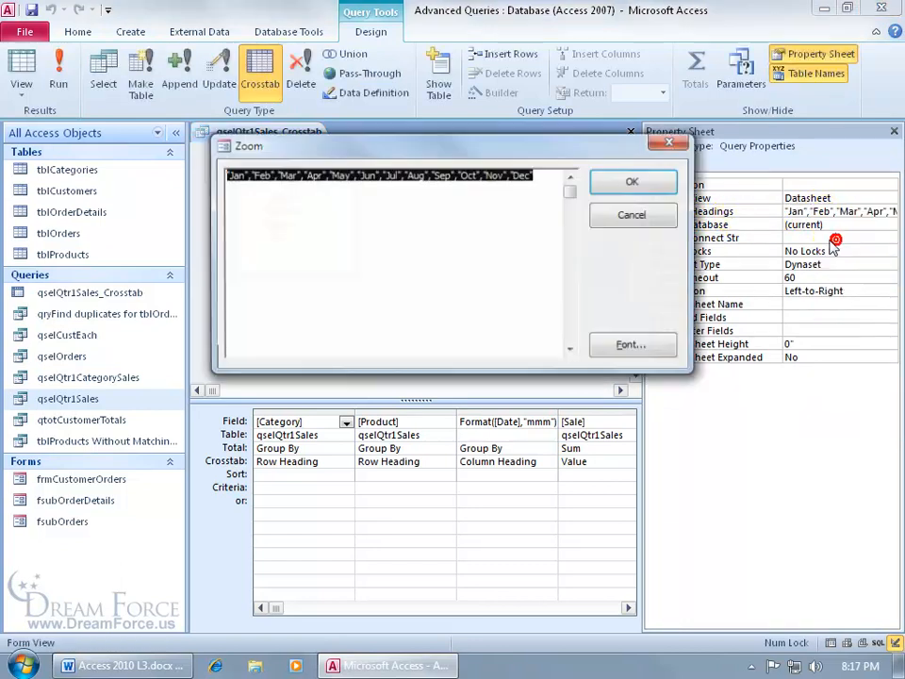
left_click_drag(533, 176, 299, 179)
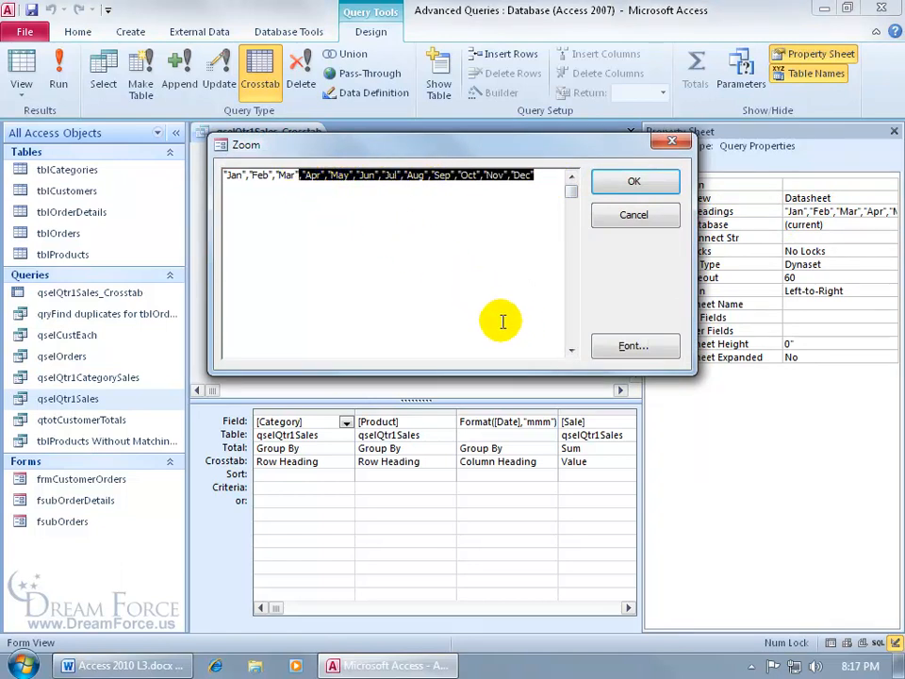
key("Delete")
left_click(634, 181)
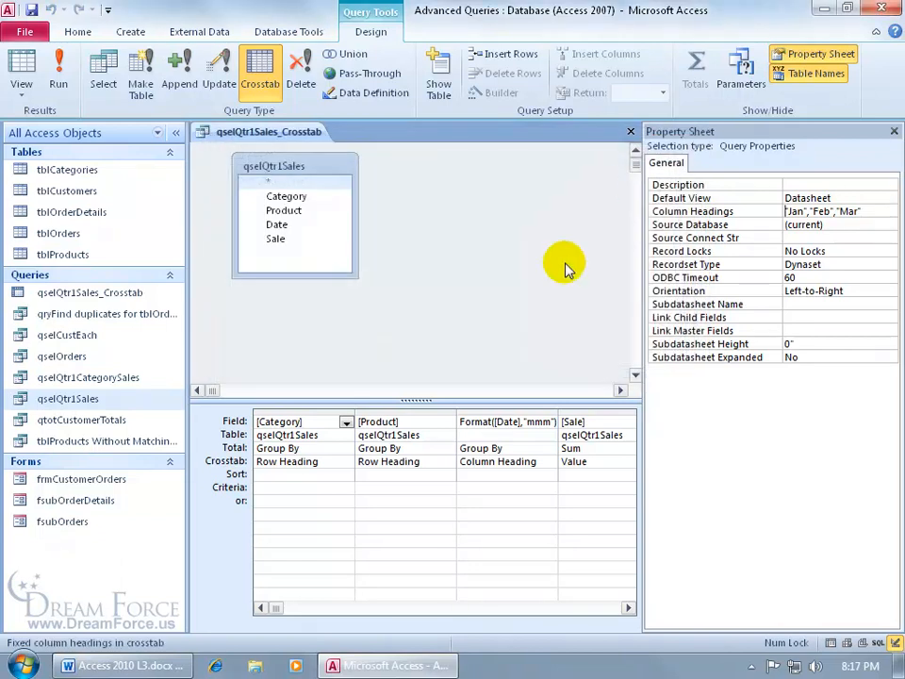
left_click(894, 131)
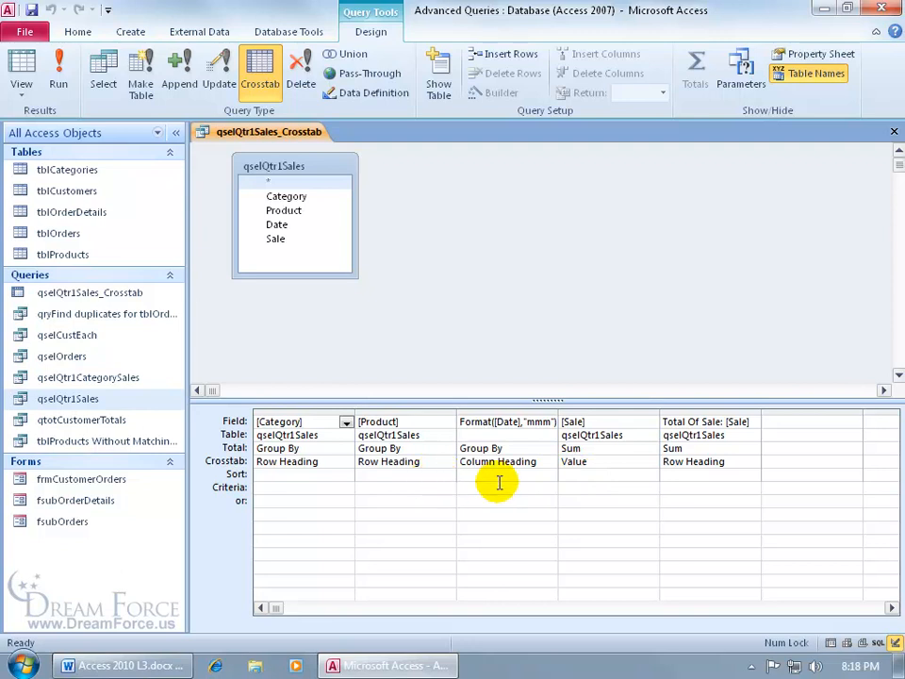
Display the crosstab results as a datasheet and move the Total Of Sale column after Mar.
left_click(17, 62)
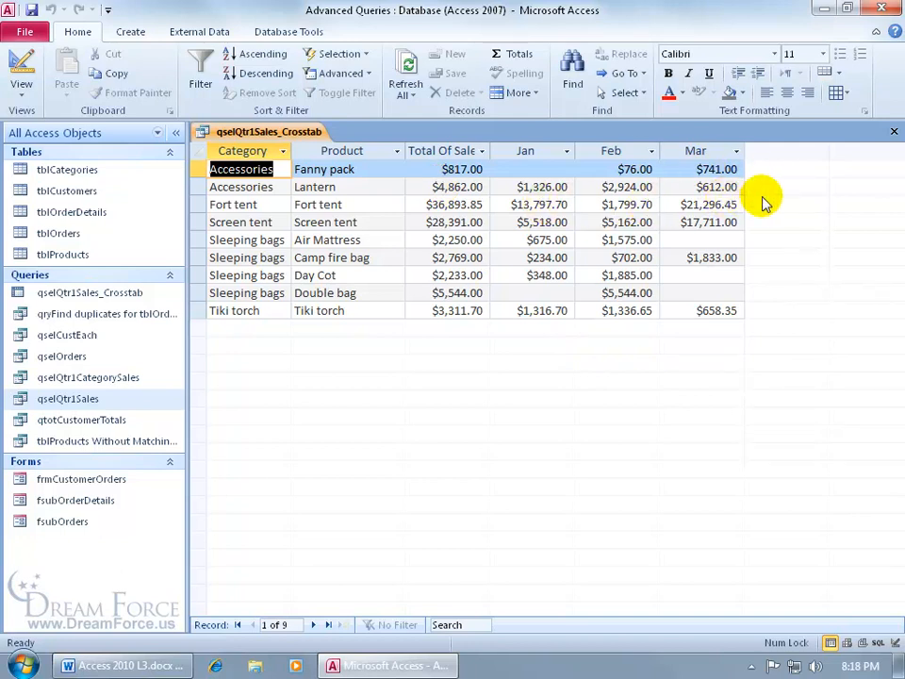
left_click(461, 151)
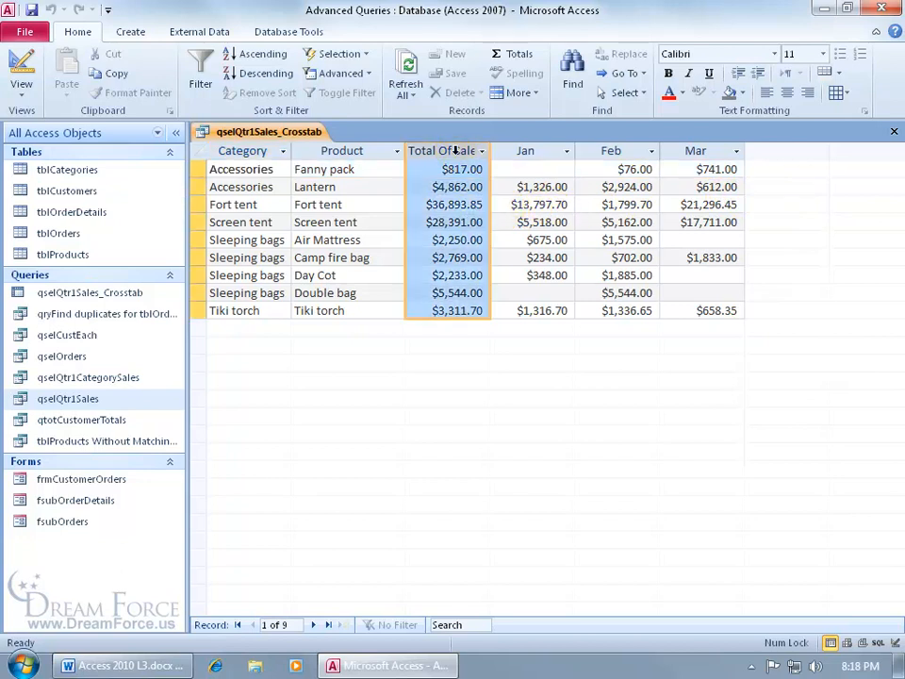
left_click_drag(461, 156, 745, 185)
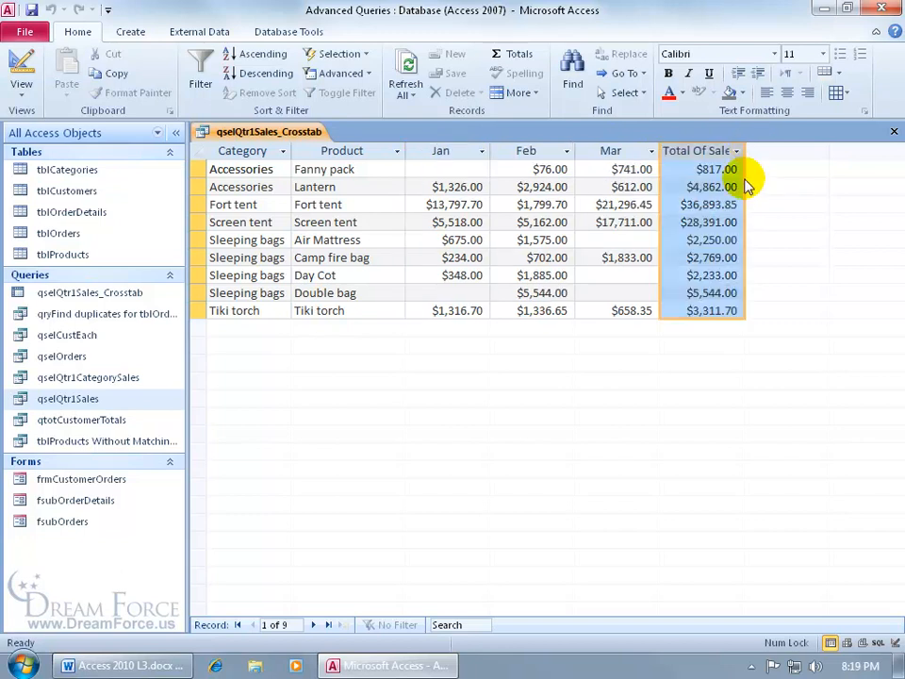
left_click(541, 170)
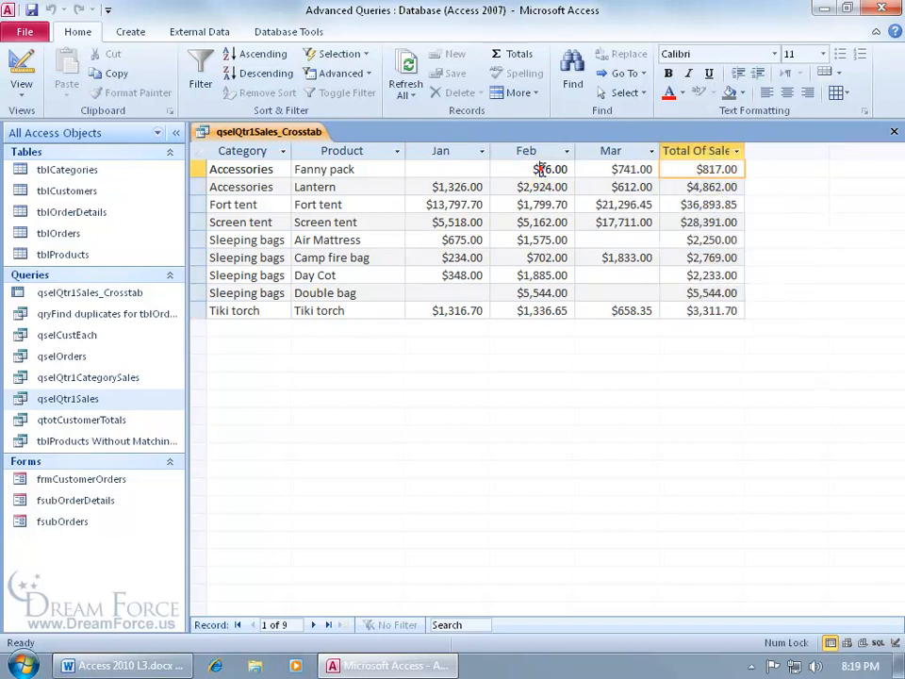